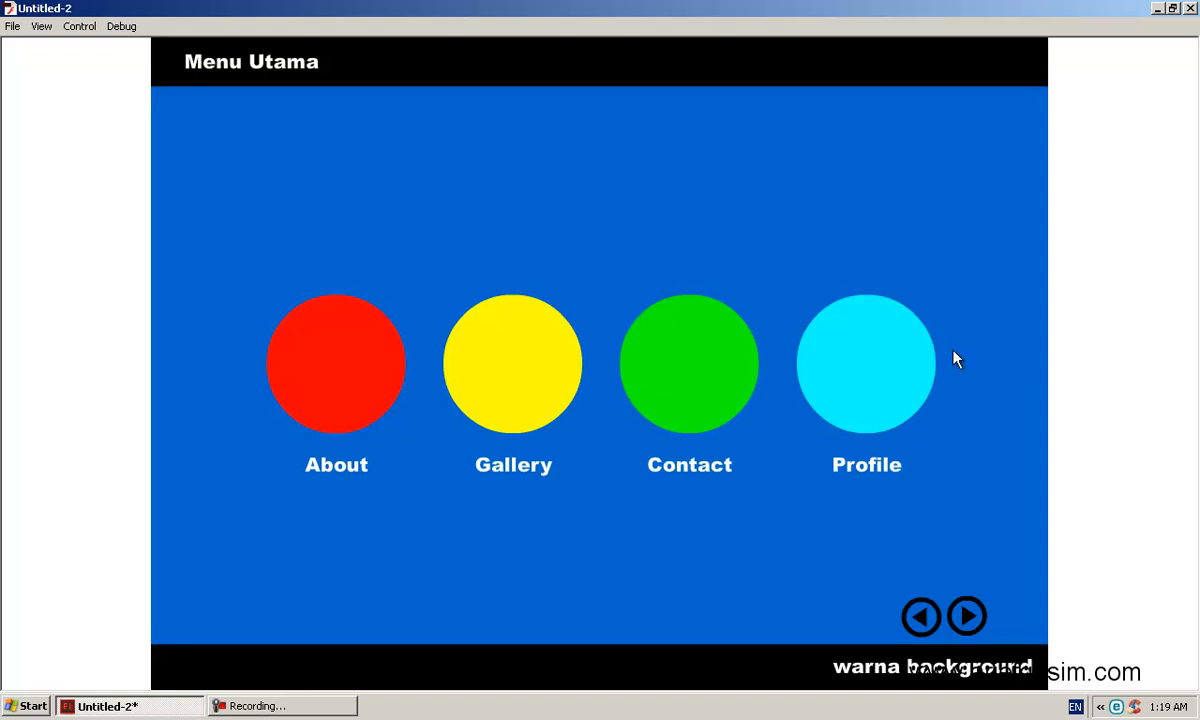
# Step: Cycle through the background colours in the finished menu preview with its next arrow
pyautogui.click(975, 621)
pyautogui.click(976, 622)
pyautogui.click(975, 621)
pyautogui.click(975, 621)
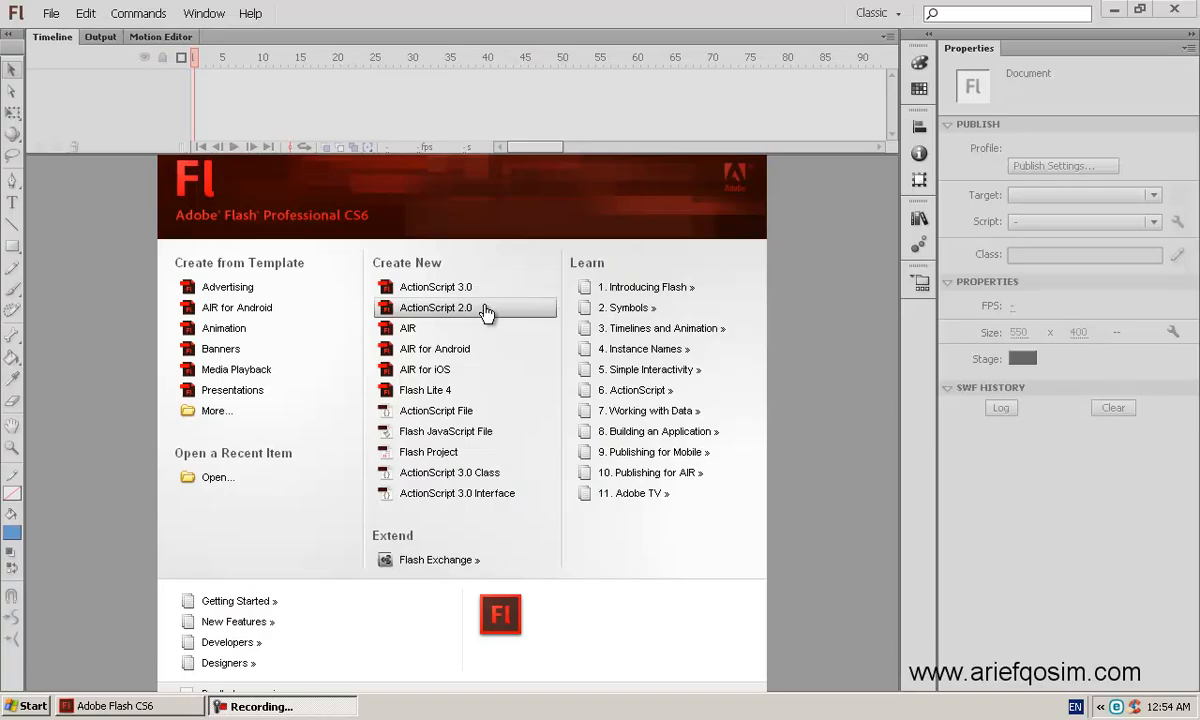
# Step: Create a new ActionScript 2.0 document and rename its layer to background
pyautogui.click(485, 310)
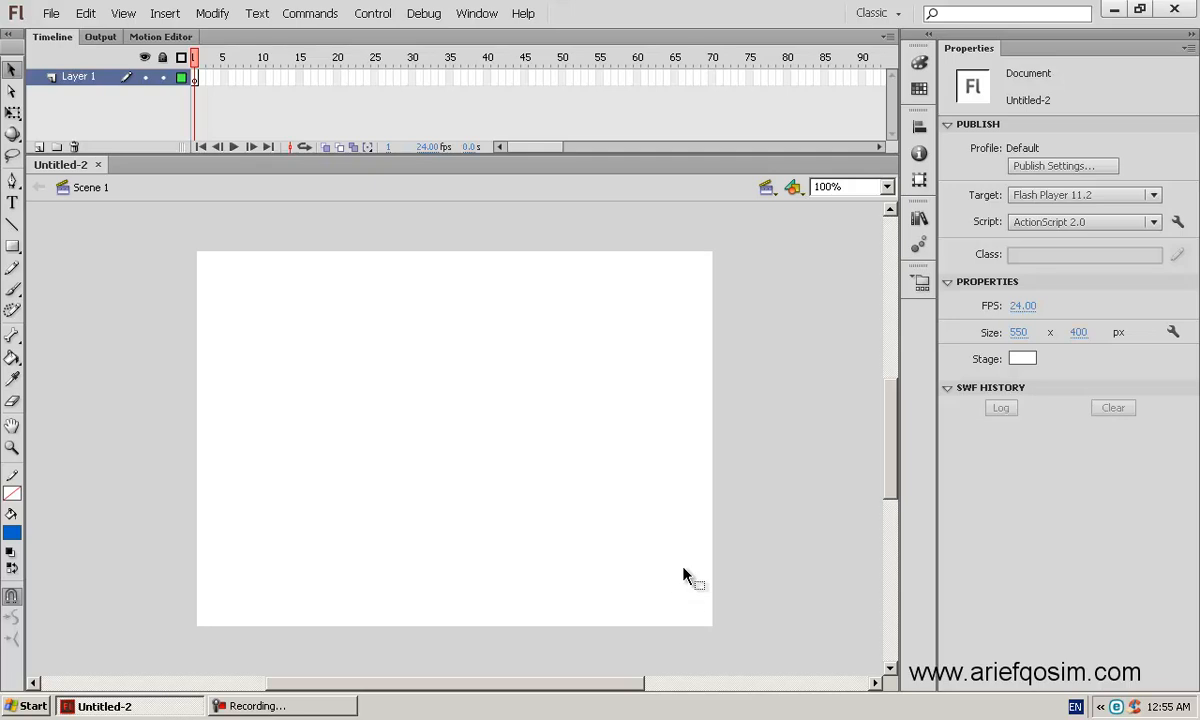
pyautogui.click(12, 247)
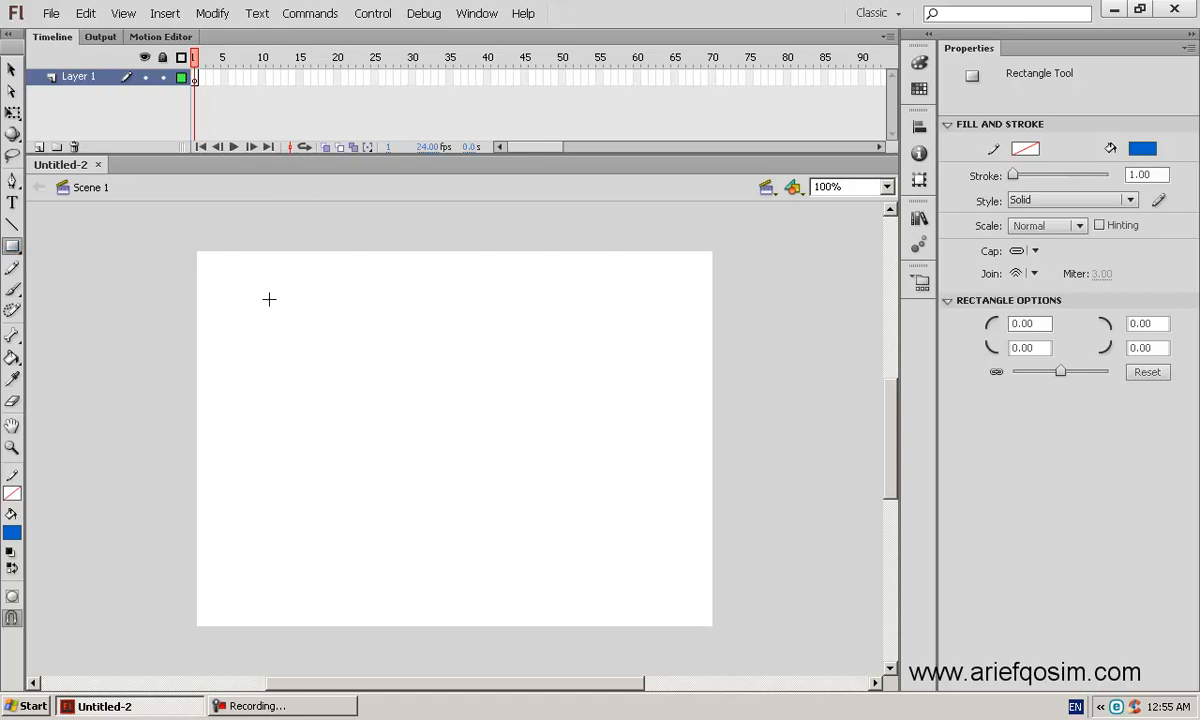
pyautogui.doubleClick(72, 80)
pyautogui.write('Backgroun')
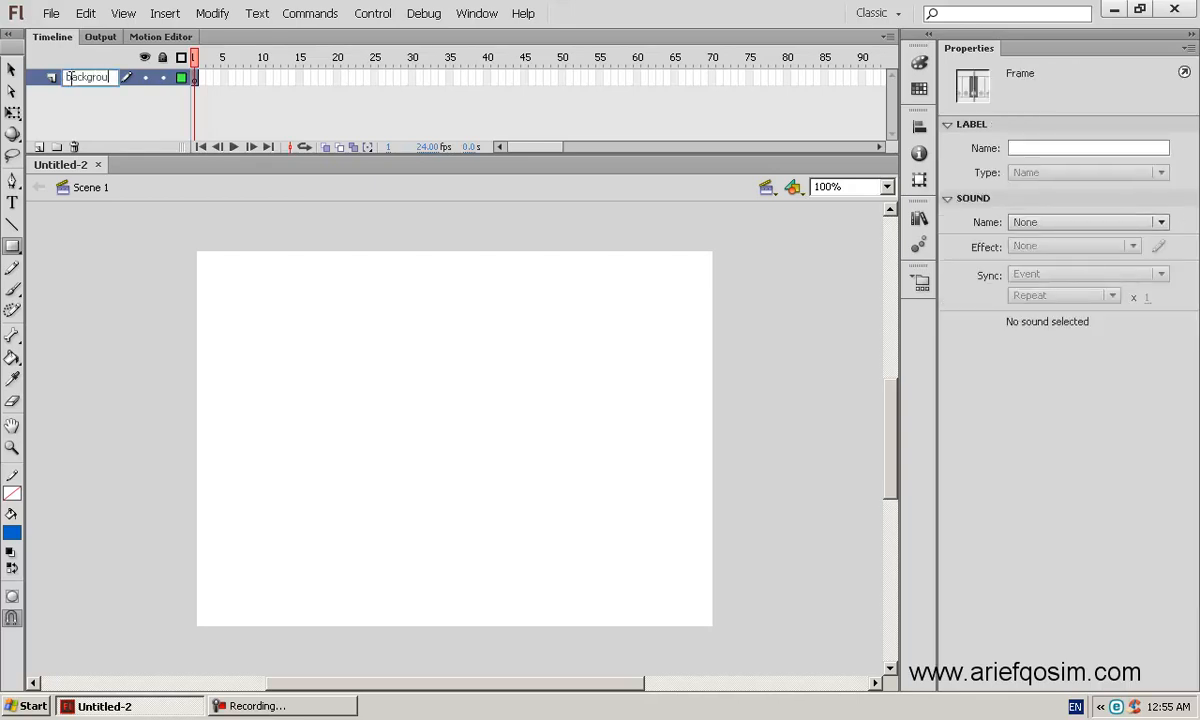
pyautogui.press('BackSpace')
pyautogui.press('BackSpace')
pyautogui.write('nd')
# Step: Draw a blue square about 44.5 px wide without a stroke and center it horizontally and vertically on the stage
pyautogui.moveTo(301, 318); pyautogui.dragTo(343, 358)
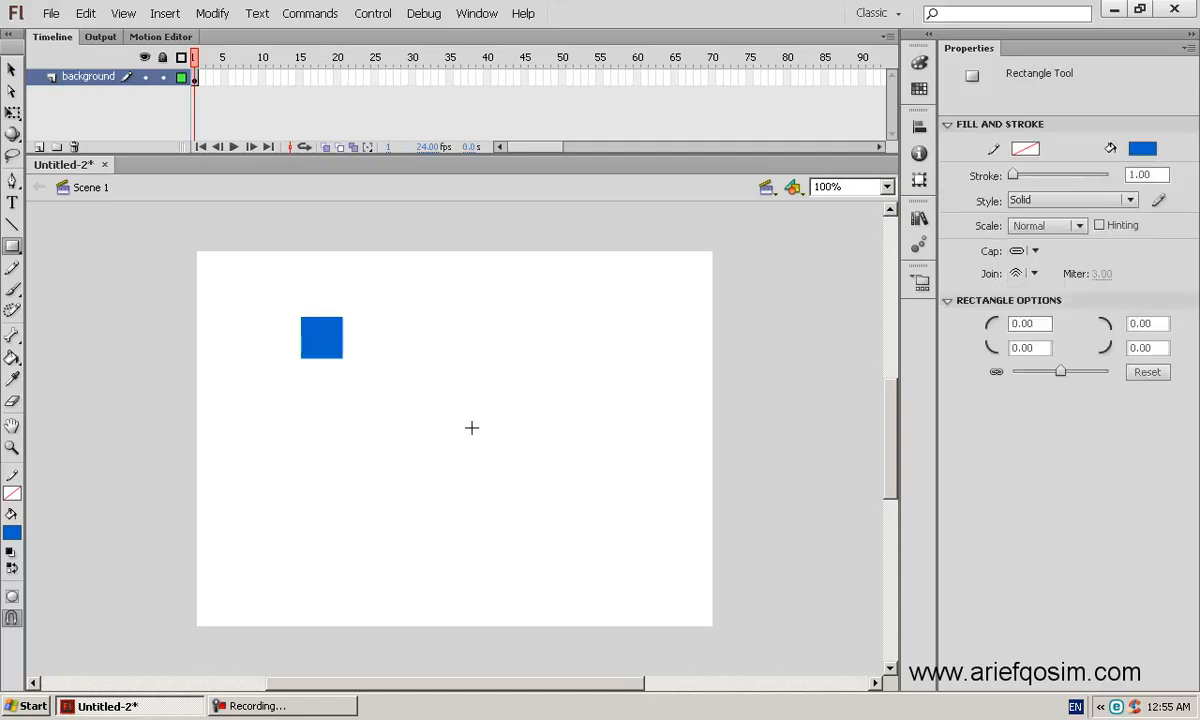
pyautogui.click(12, 70)
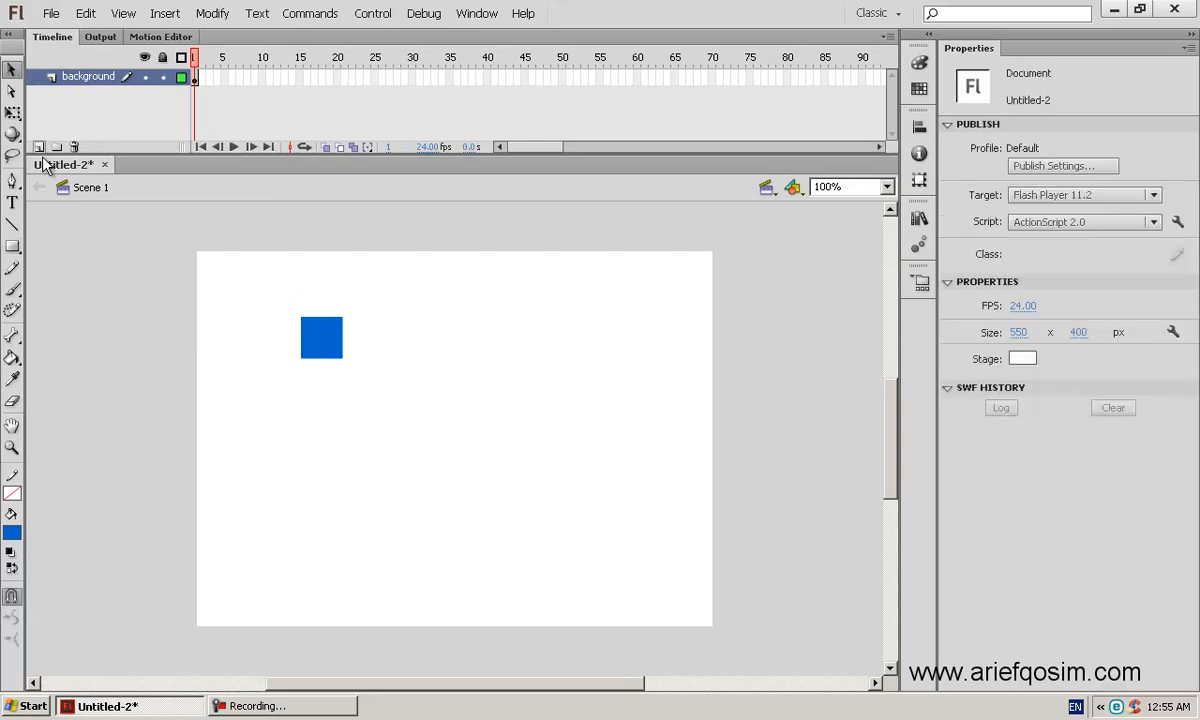
pyautogui.moveTo(329, 287); pyautogui.dragTo(387, 383)
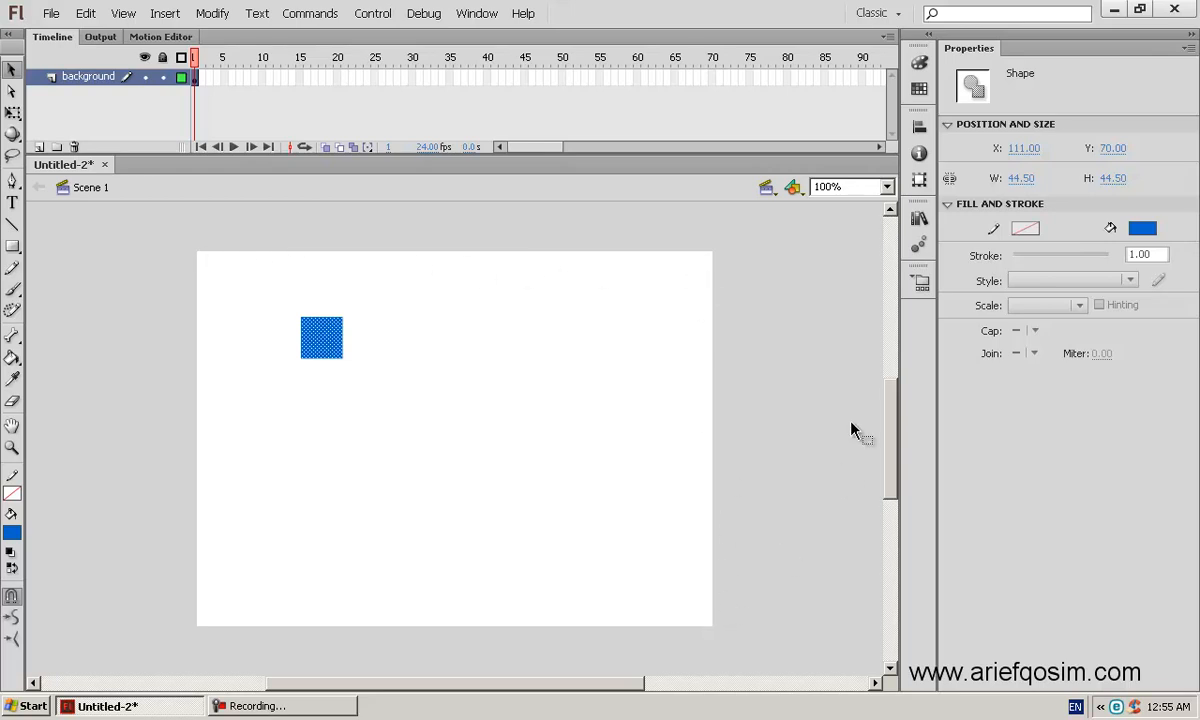
pyautogui.click(919, 128)
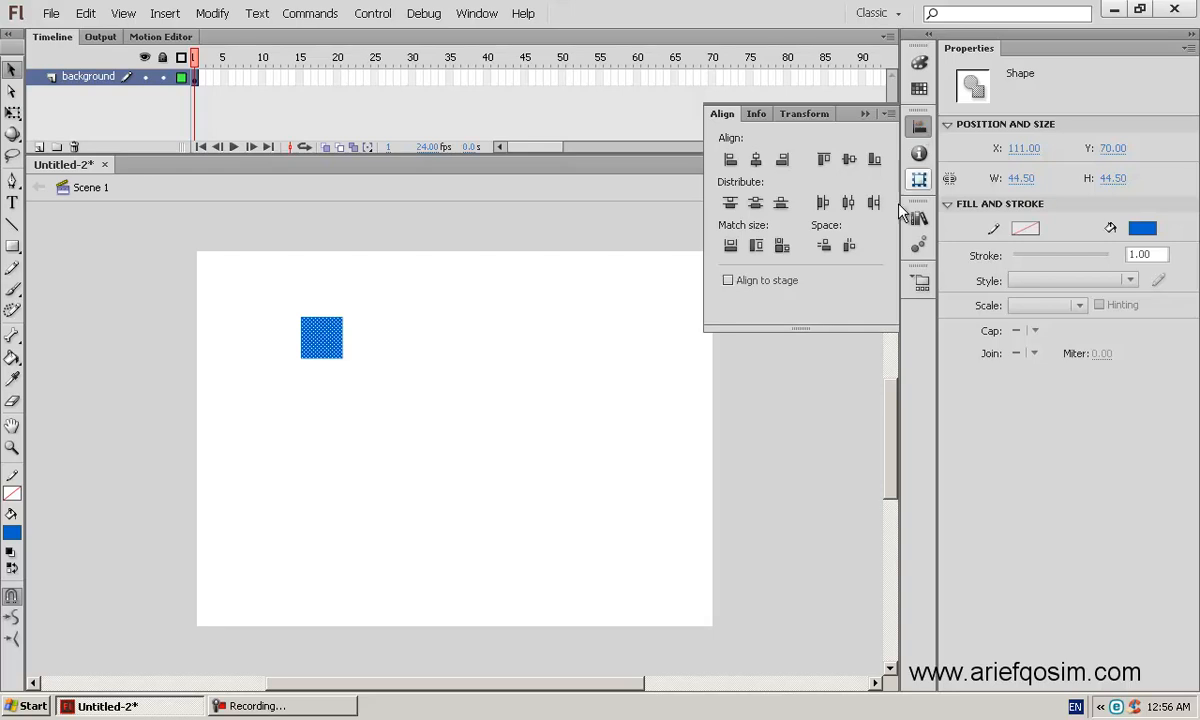
pyautogui.click(729, 286)
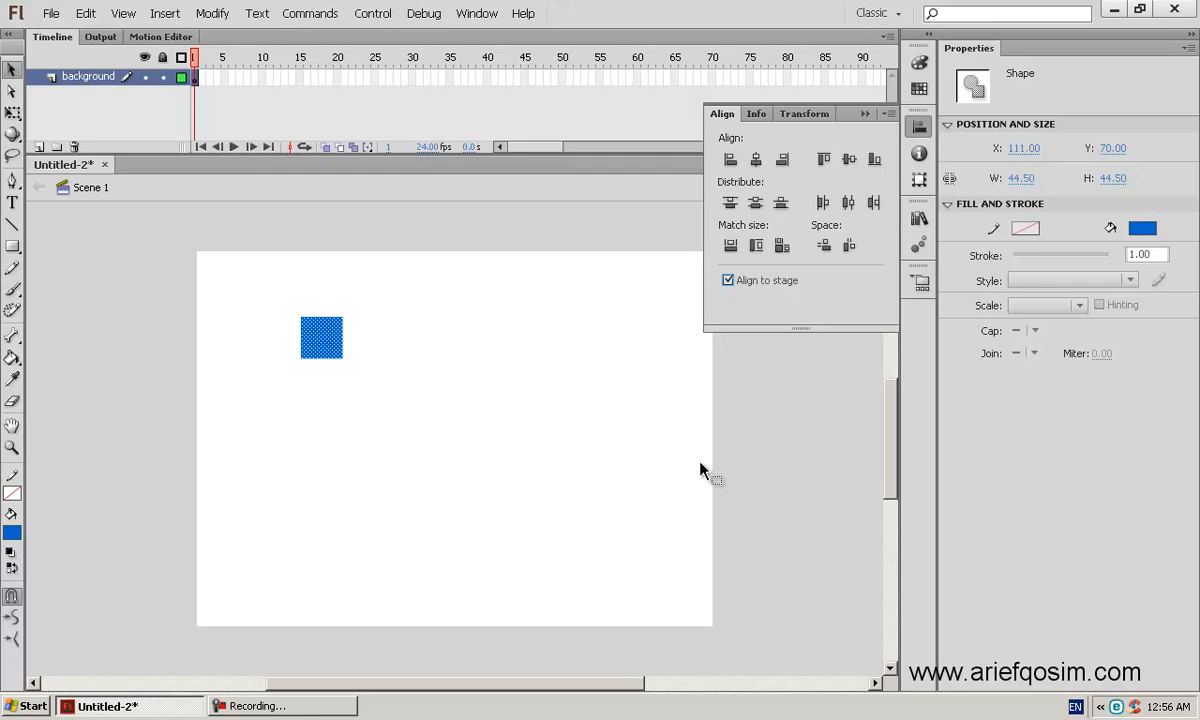
pyautogui.click(757, 163)
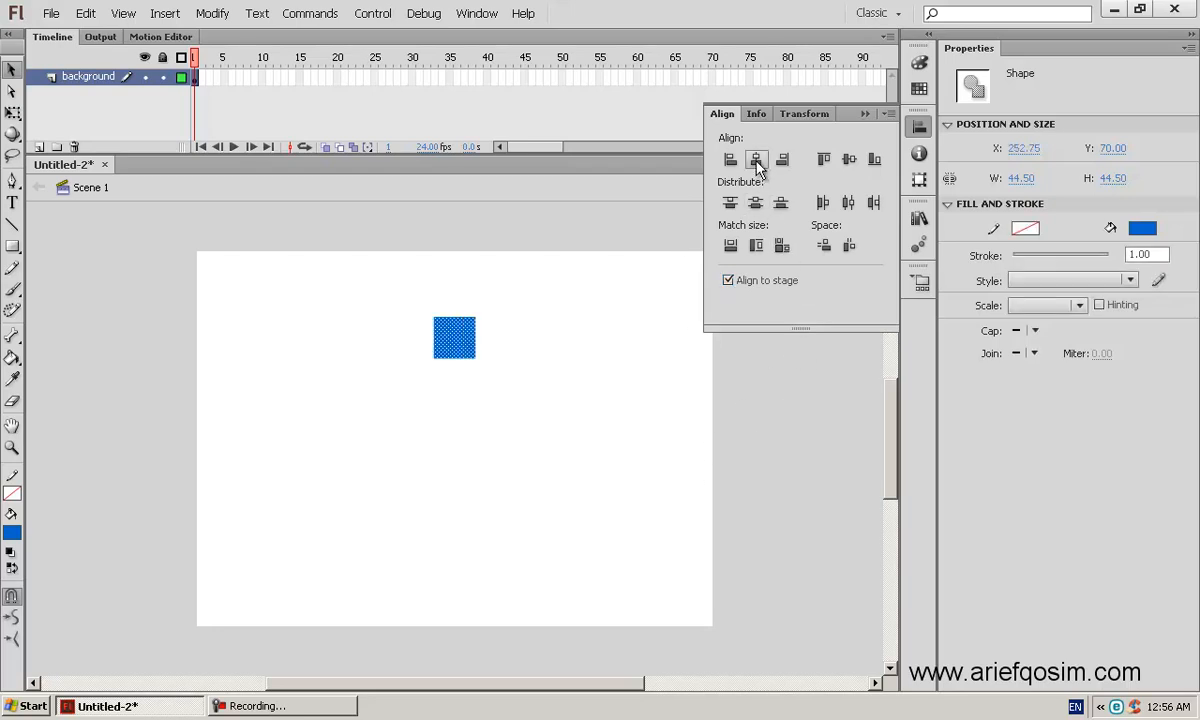
pyautogui.click(847, 163)
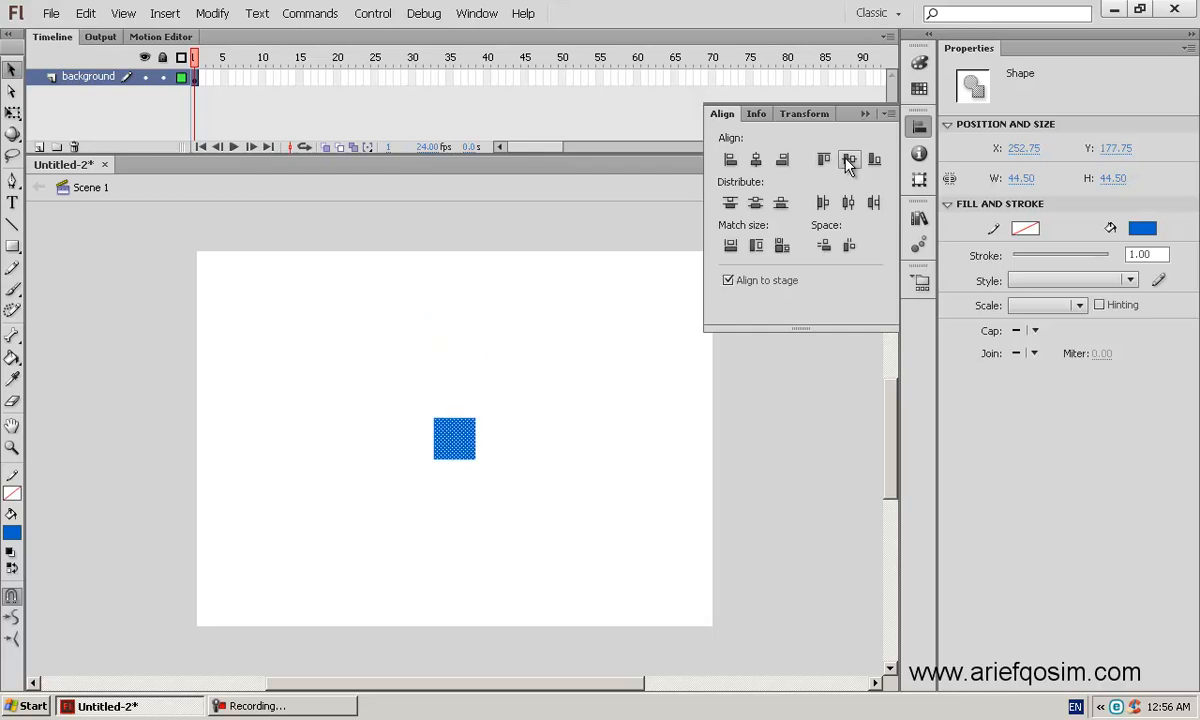
# Step: Match the blue square's width and height to the stage
pyautogui.click(730, 246)
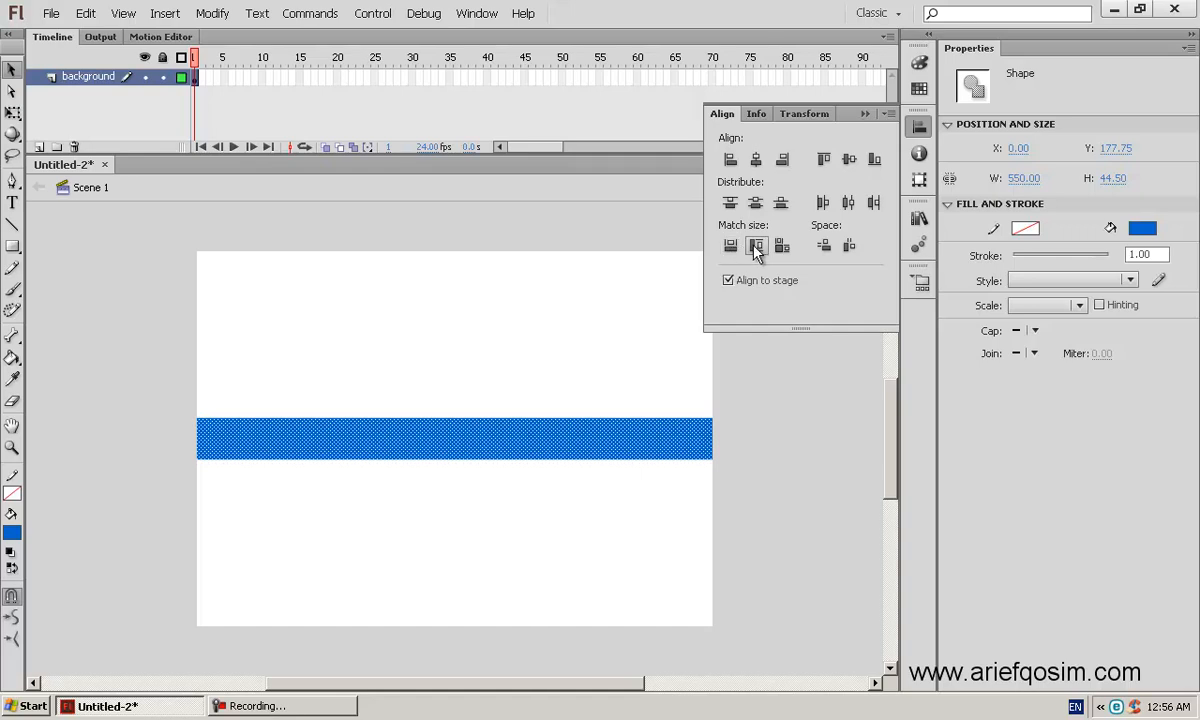
pyautogui.click(757, 246)
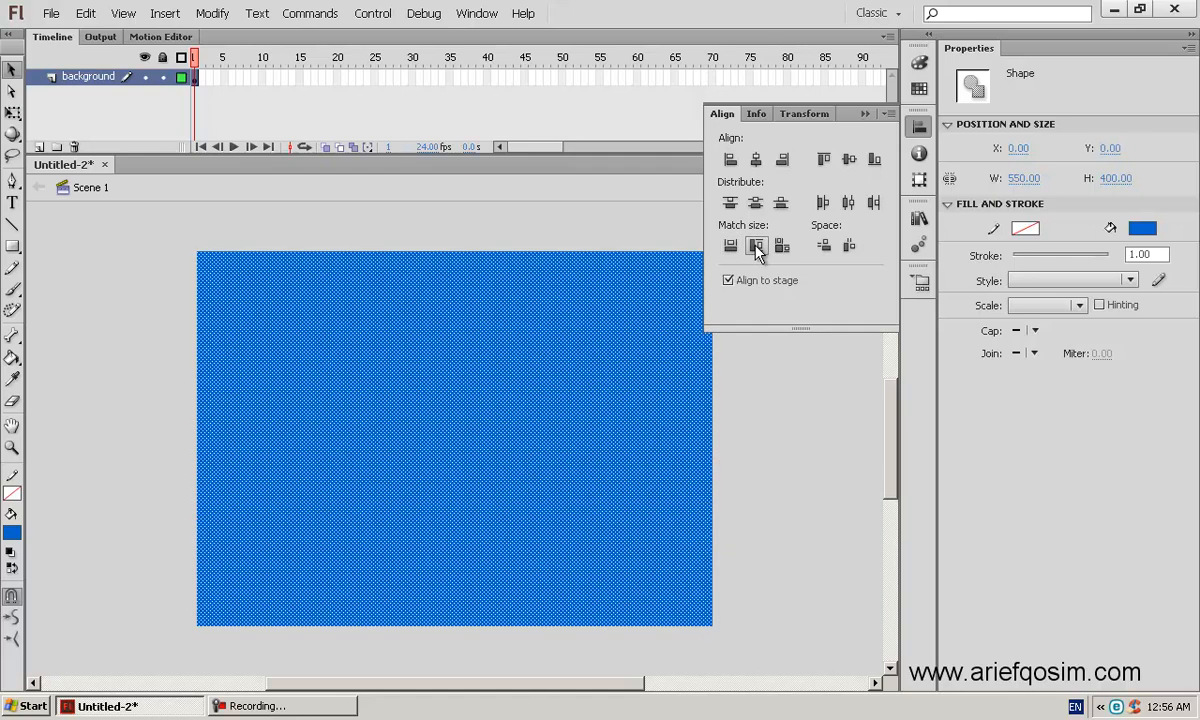
pyautogui.click(775, 397)
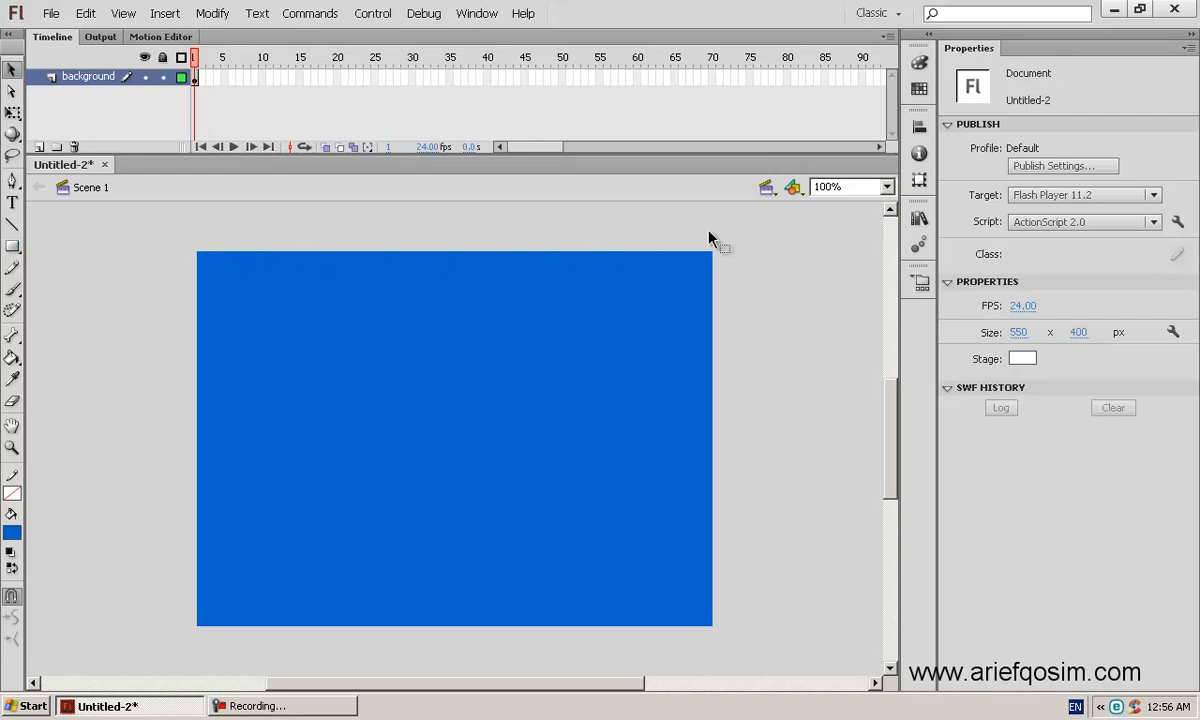
# Step: Move the blue rectangle down 50 px and center it vertically on the stage again
pyautogui.moveTo(647, 345); pyautogui.dragTo(653, 391)
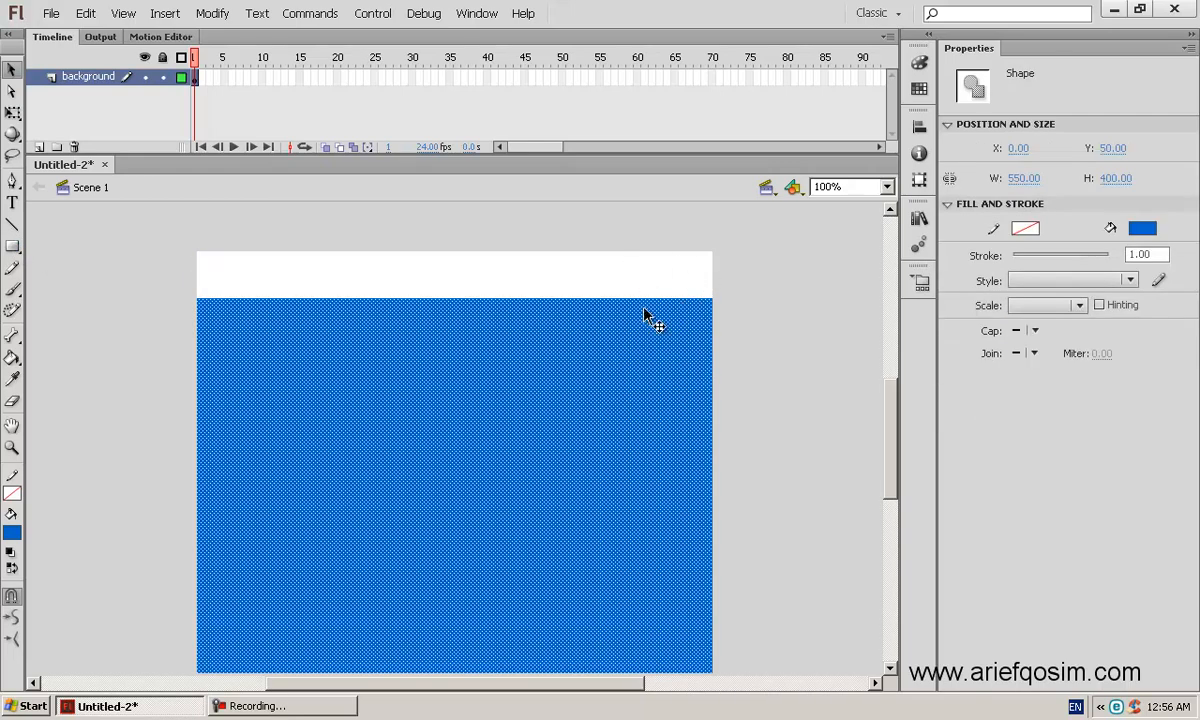
pyautogui.click(919, 127)
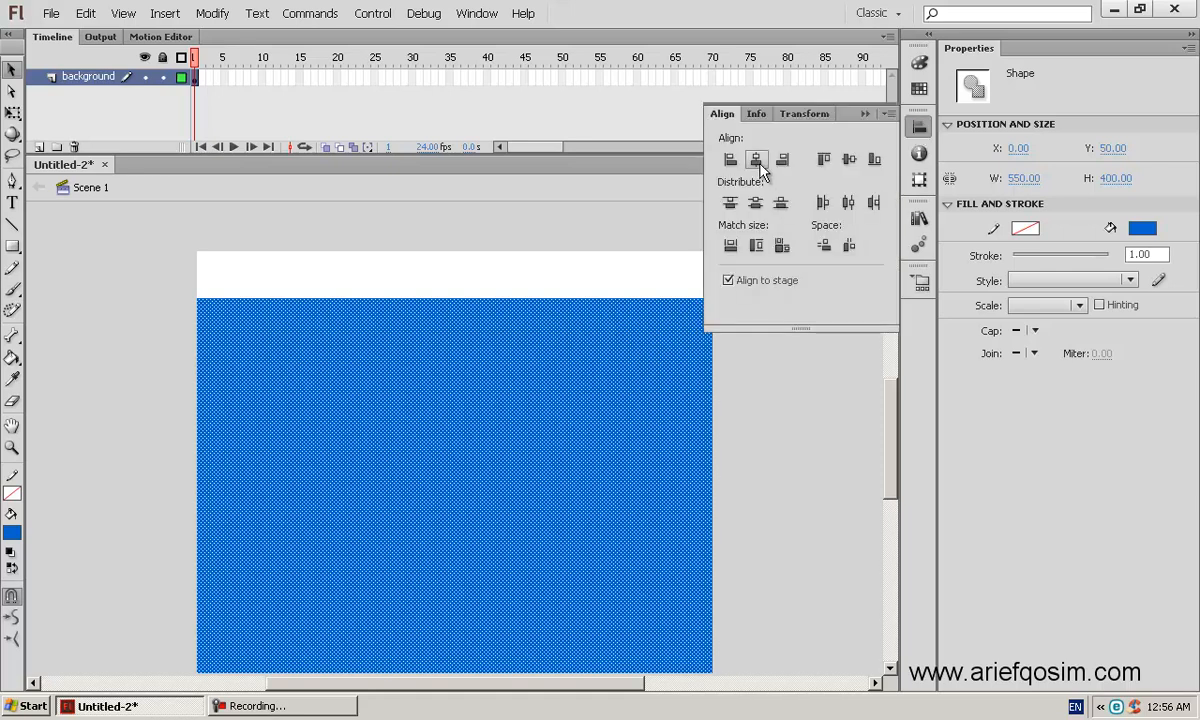
pyautogui.click(850, 159)
pyautogui.click(825, 408)
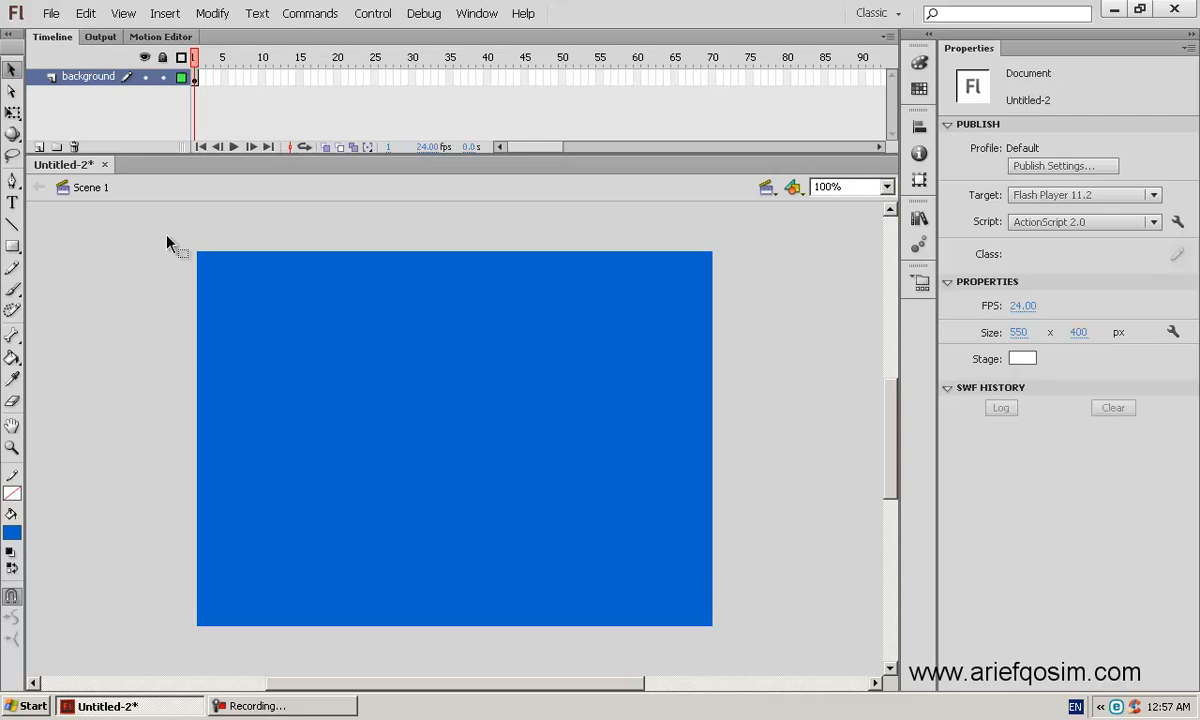
pyautogui.click(886, 188)
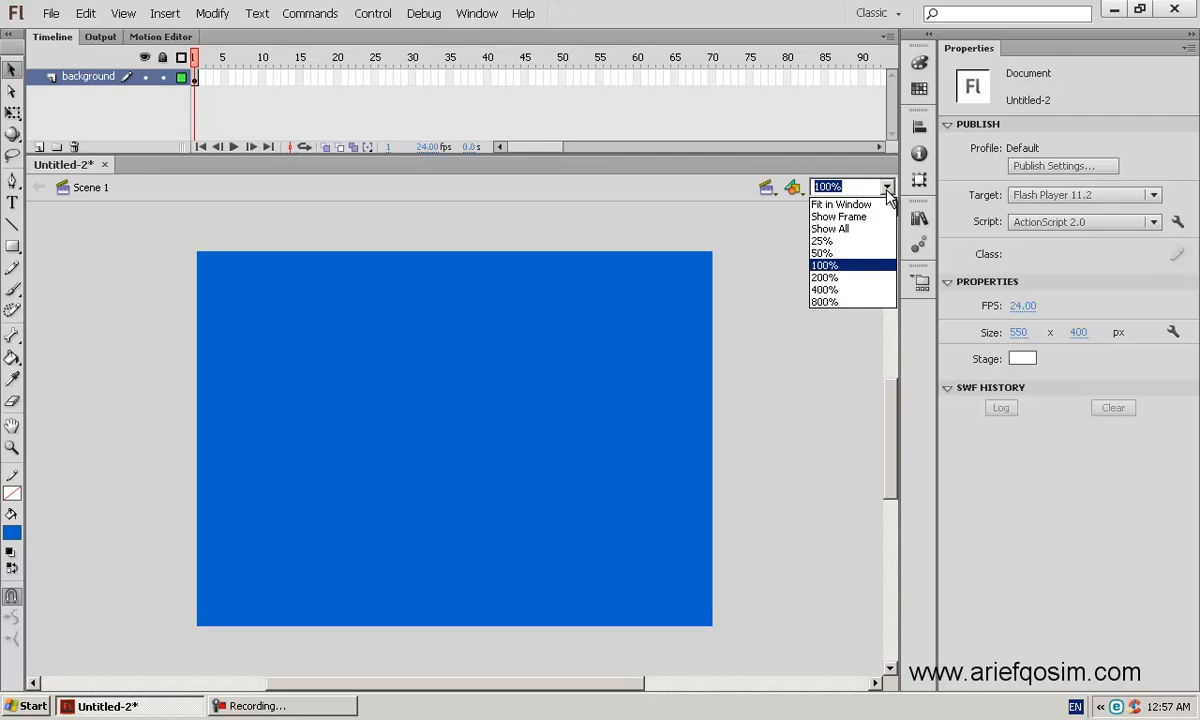
pyautogui.click(866, 205)
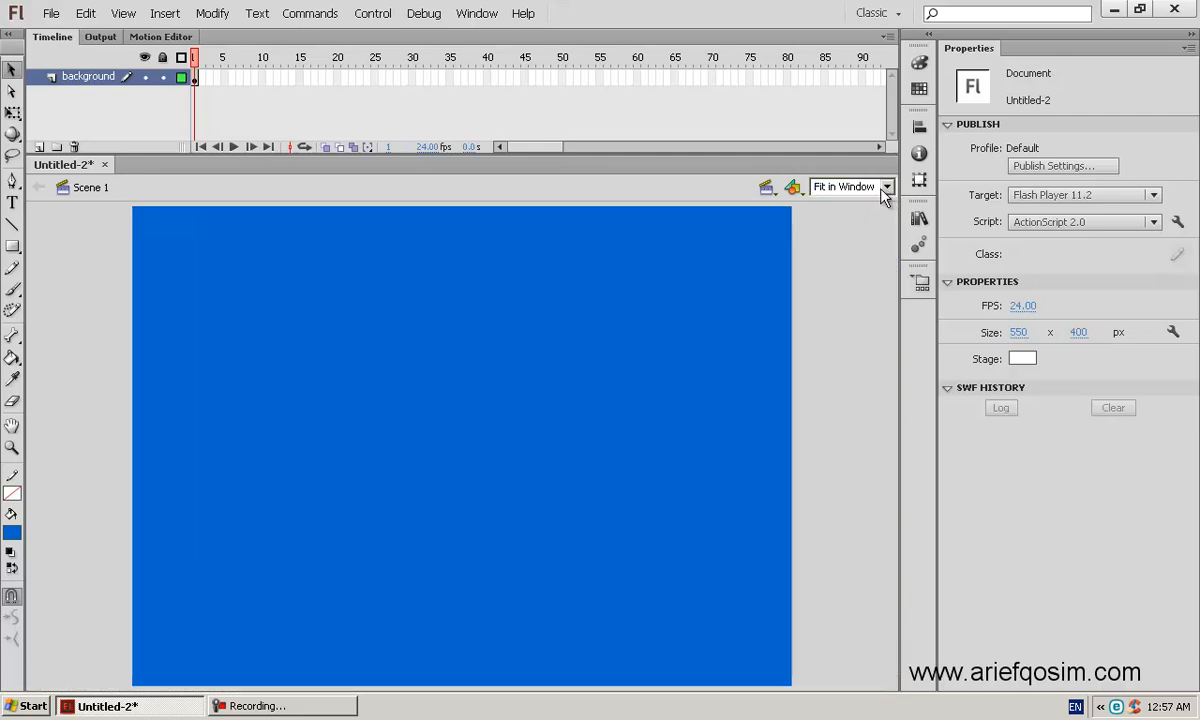
pyautogui.click(885, 189)
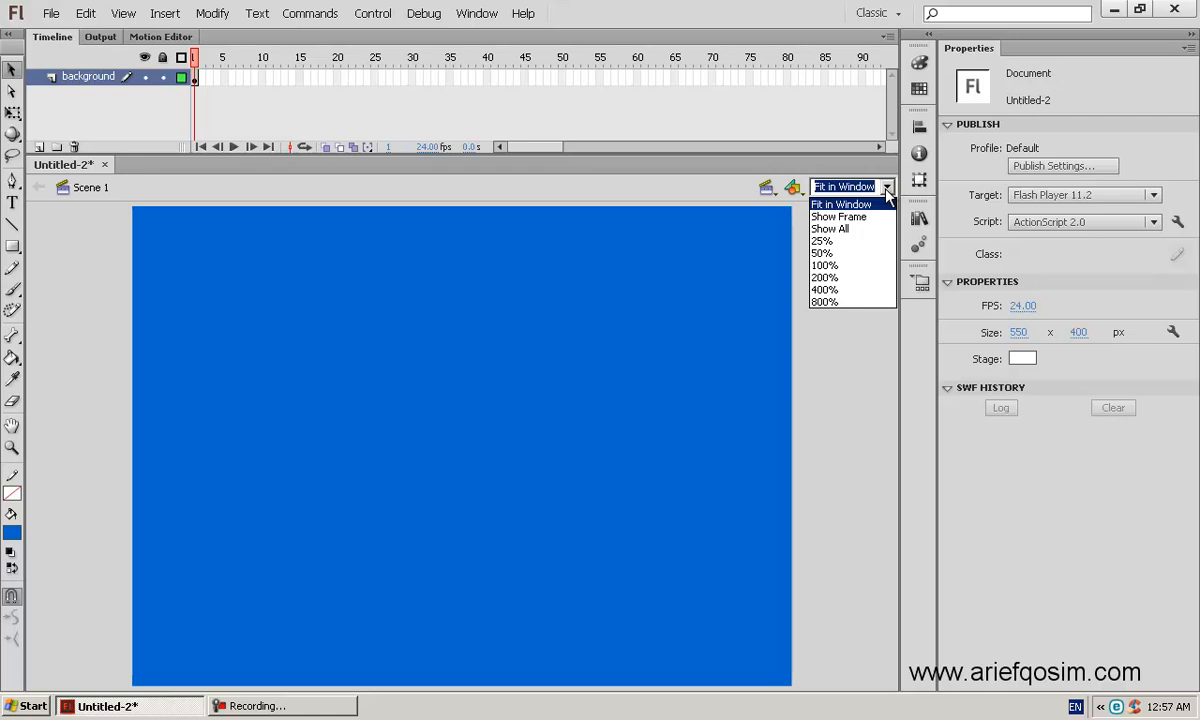
pyautogui.click(870, 268)
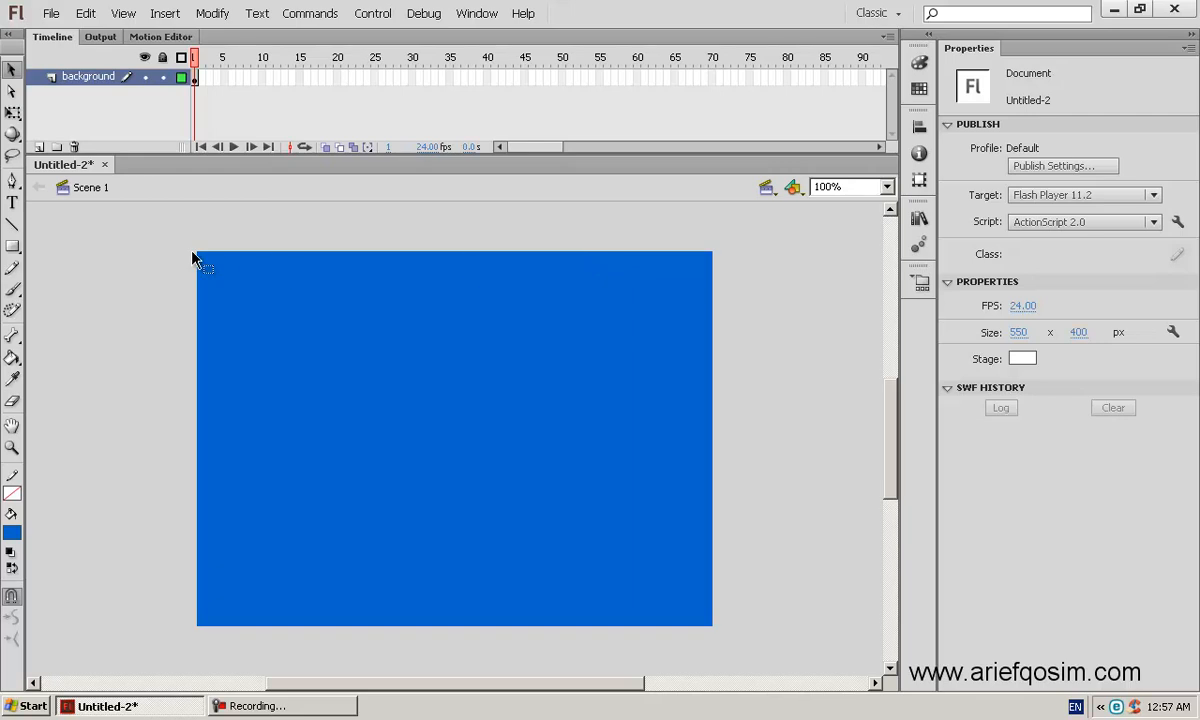
# Step: Convert the blue rectangle to a movie clip symbol named bcg with a centered registration point
pyautogui.click(11, 72)
pyautogui.moveTo(165, 225); pyautogui.dragTo(776, 661)
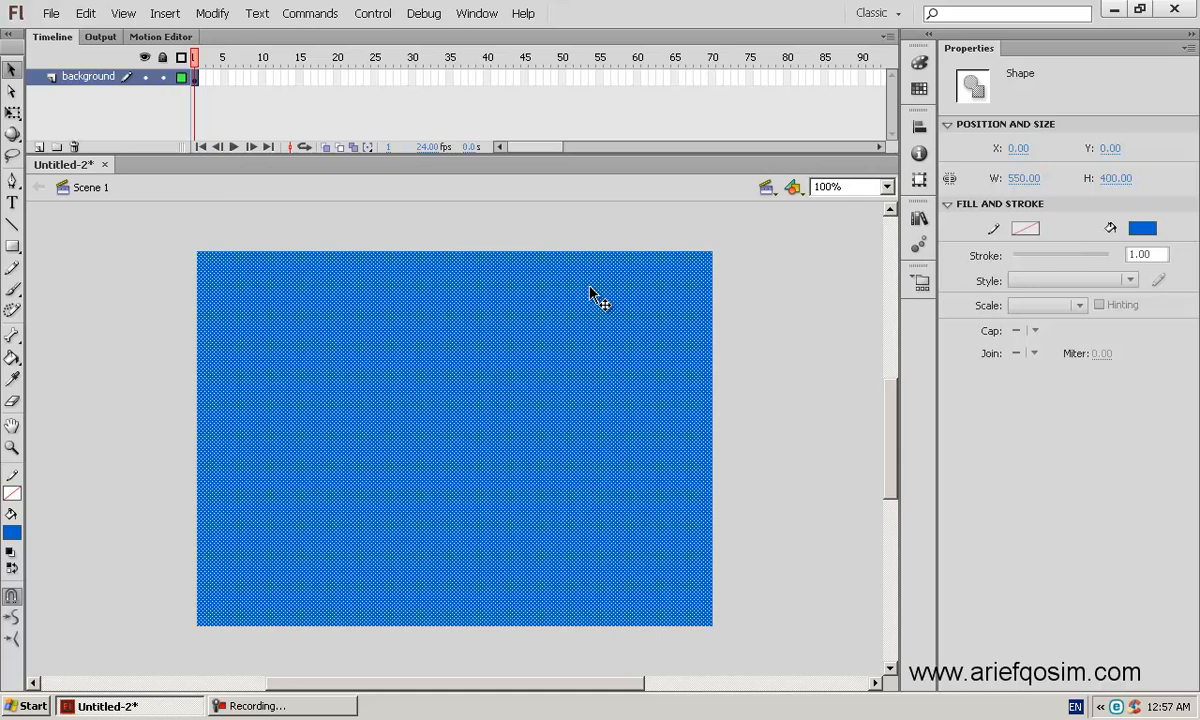
pyautogui.rightClick(543, 342)
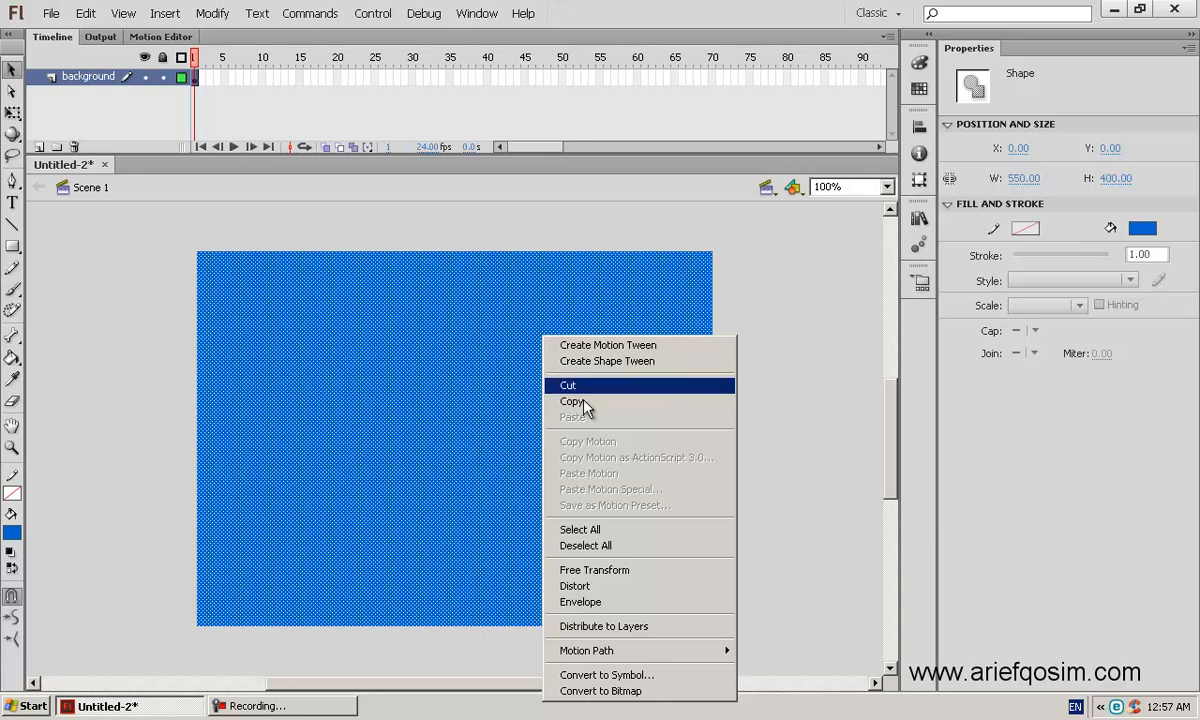
pyautogui.click(653, 685)
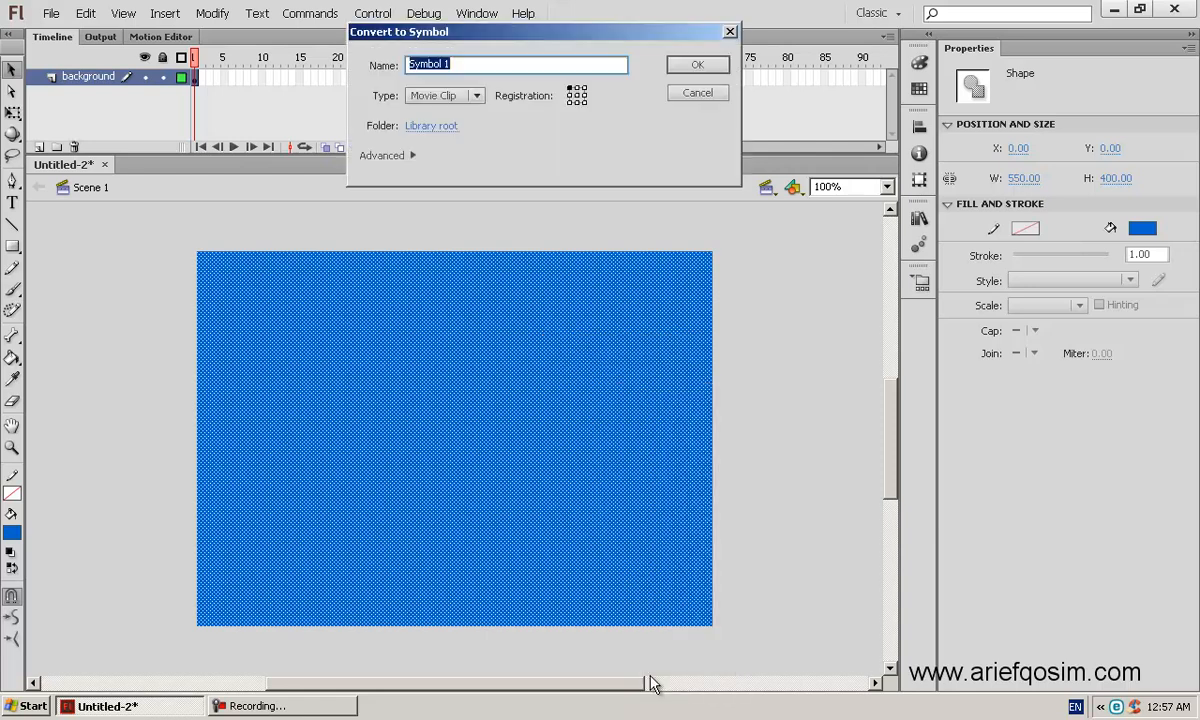
pyautogui.click(477, 97)
pyautogui.click(476, 114)
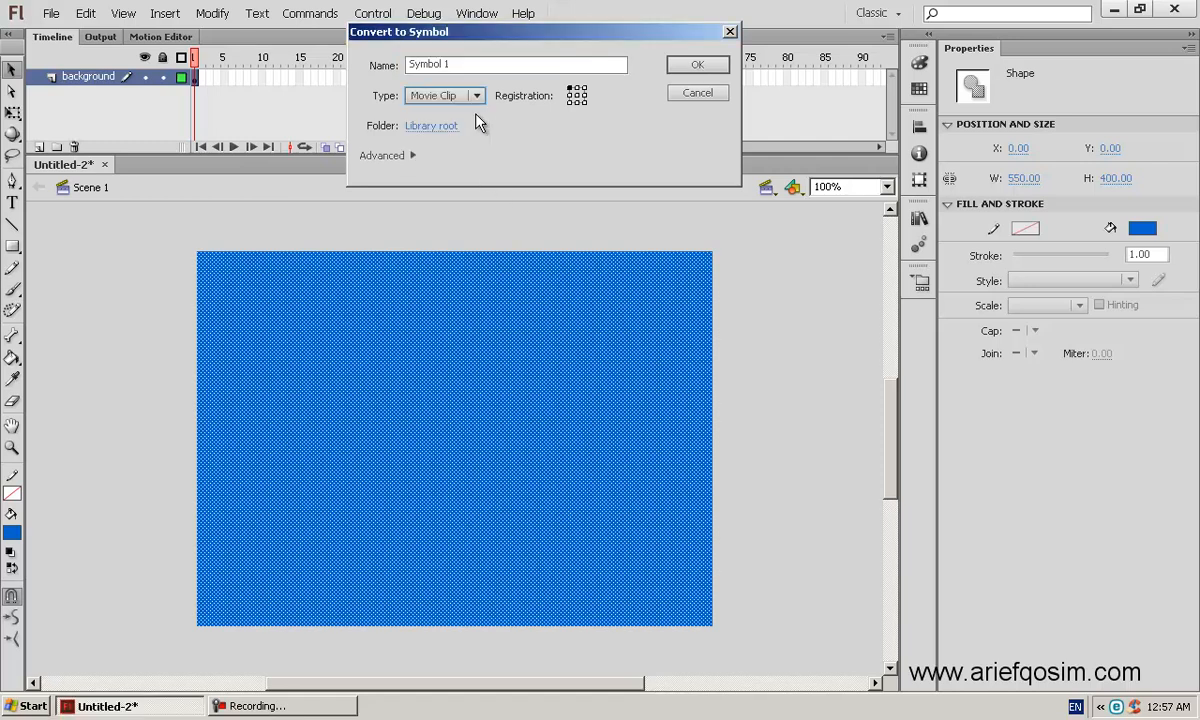
pyautogui.moveTo(455, 63); pyautogui.dragTo(435, 64)
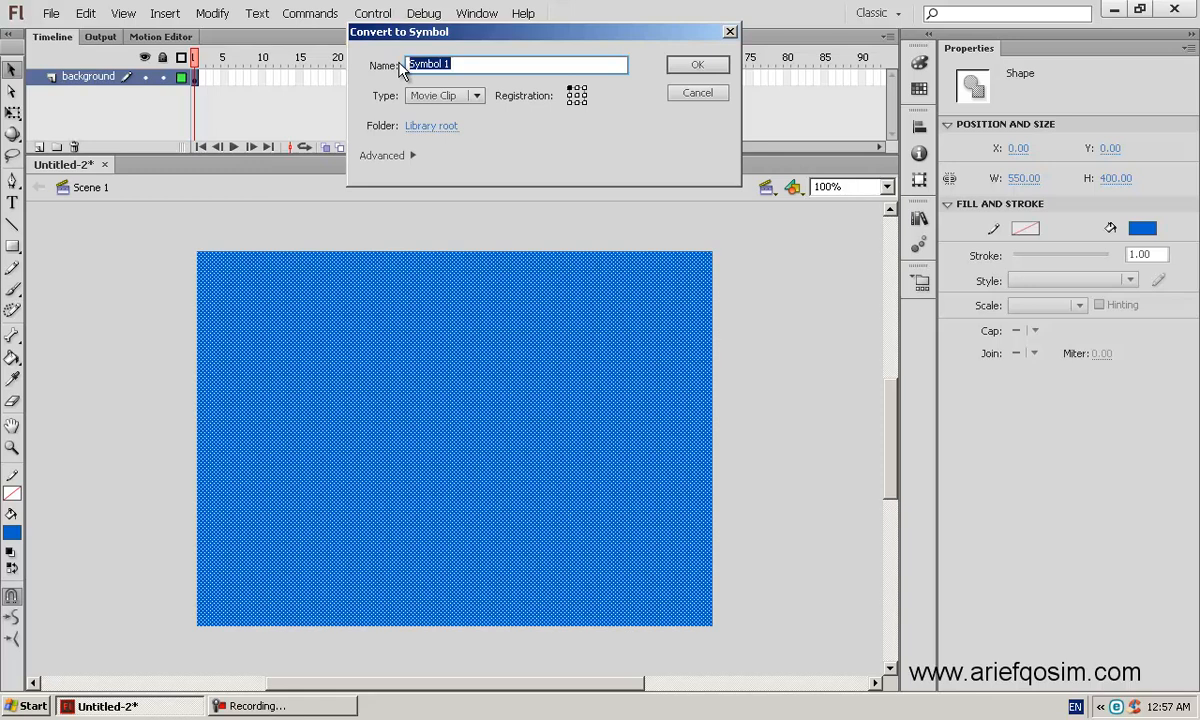
pyautogui.write('bcg')
pyautogui.click(577, 96)
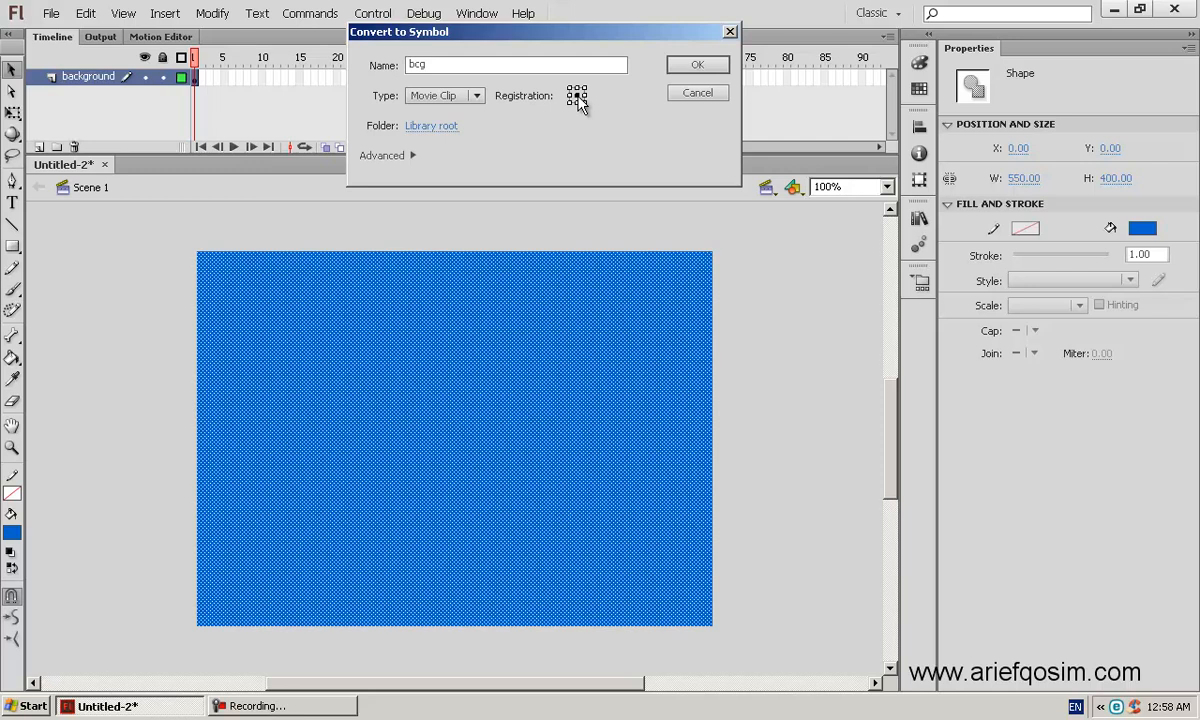
pyautogui.click(697, 66)
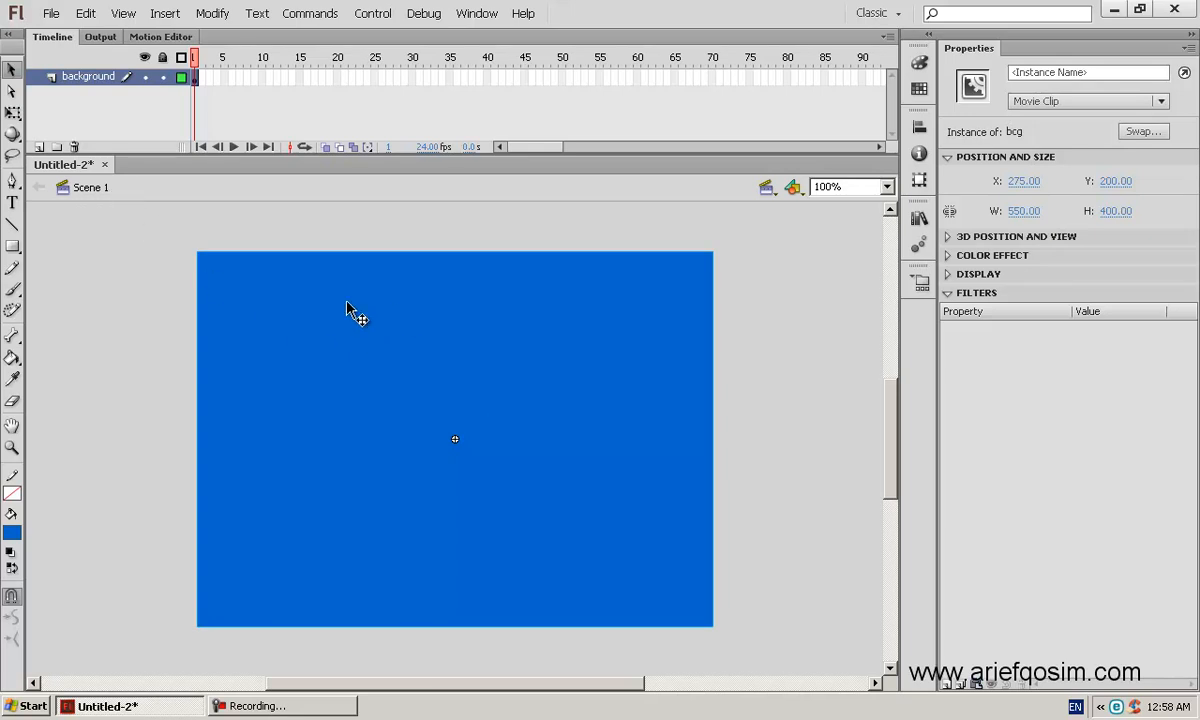
# Step: Open the bcg movie clip for in-place editing and return to Scene 1
pyautogui.rightClick(486, 371)
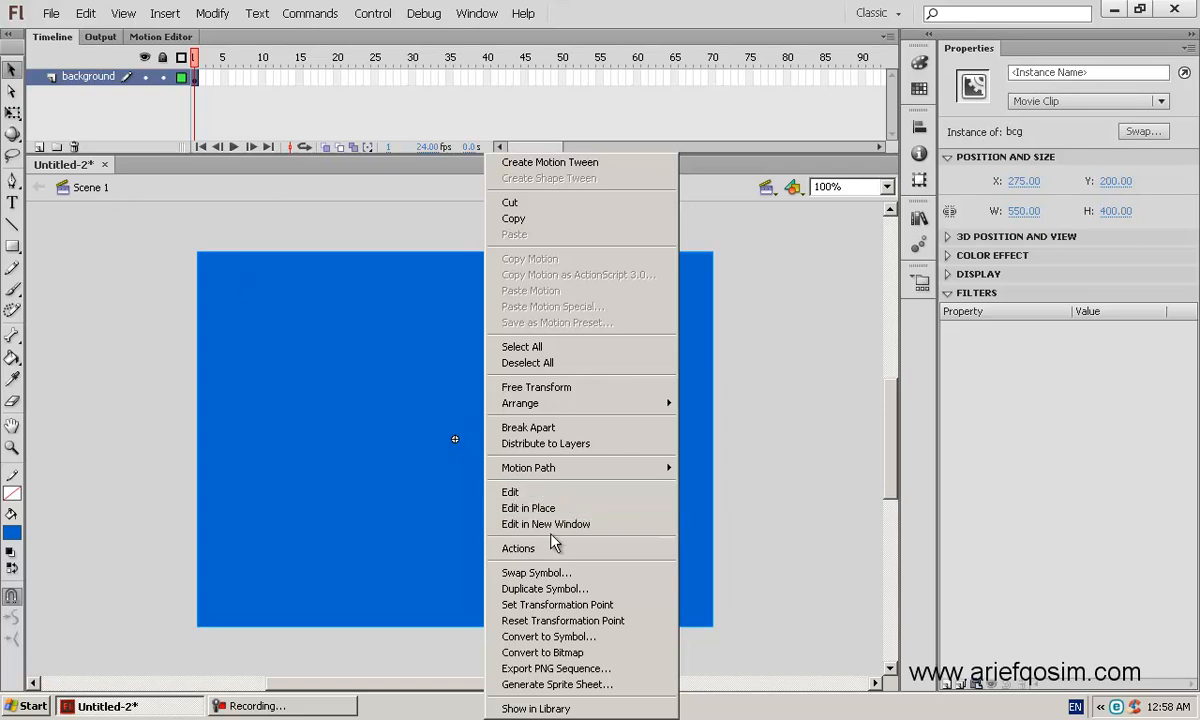
pyautogui.click(540, 509)
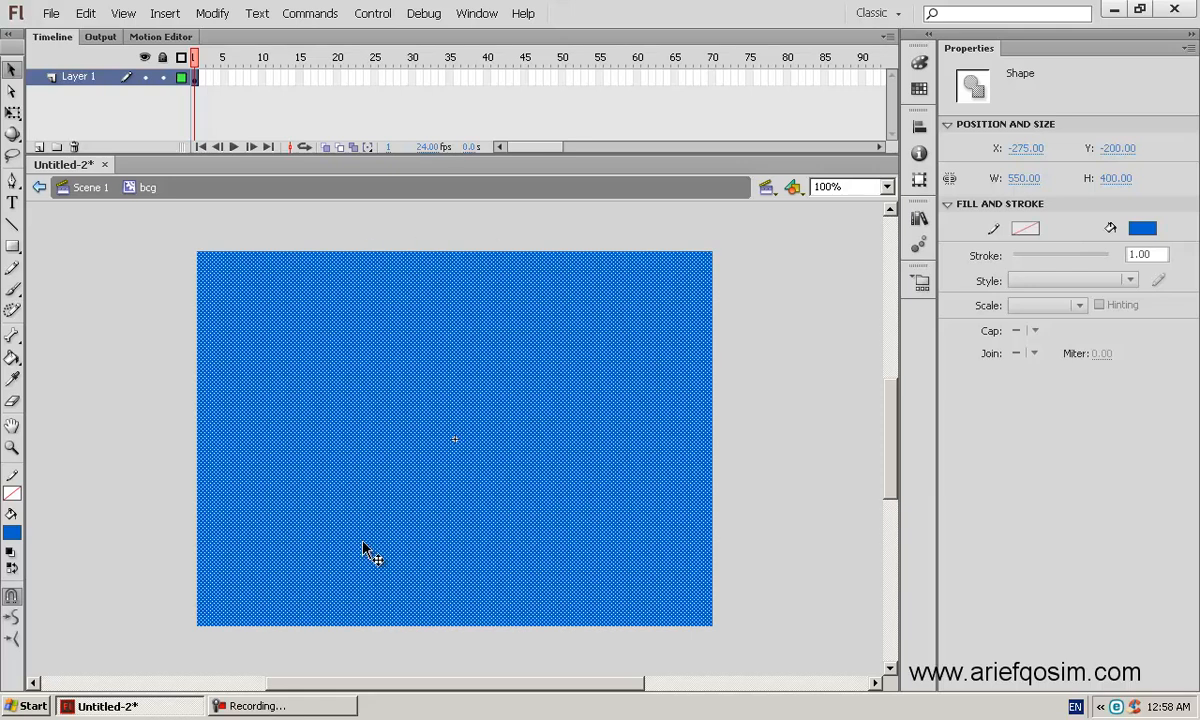
pyautogui.click(92, 188)
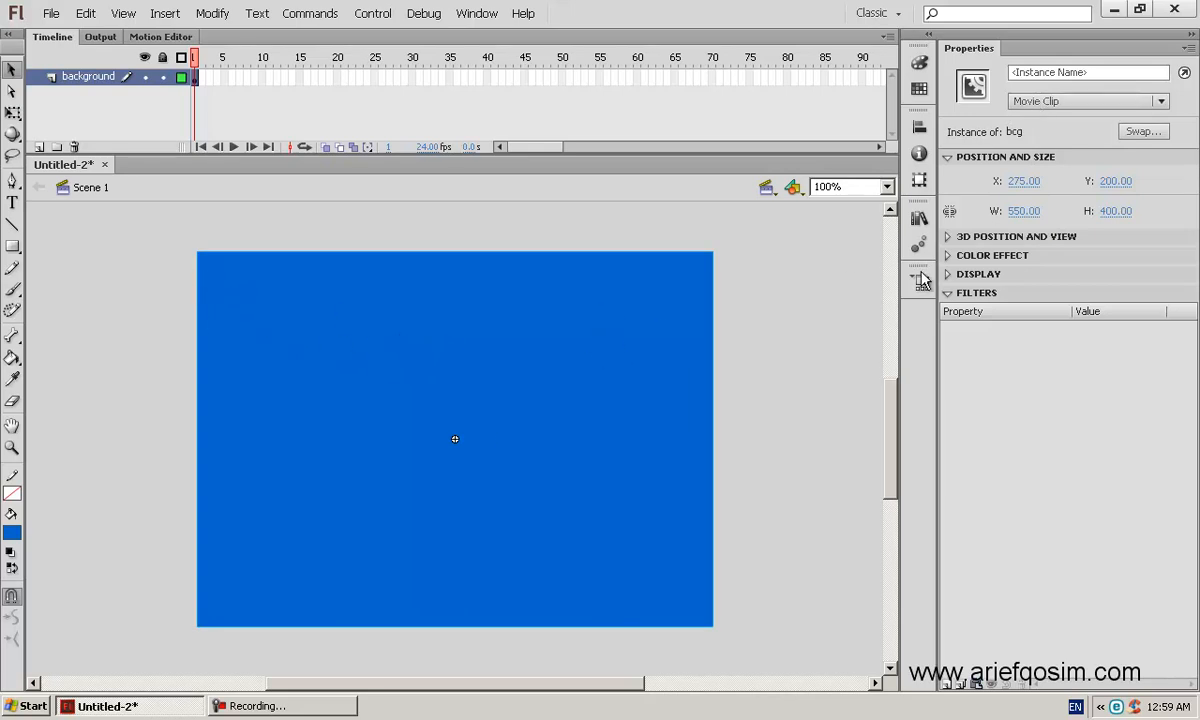
# Step: Inside the bcg movie clip, fill a full-width strip about 30 px high along the rectangle's top edge with black
pyautogui.rightClick(517, 350)
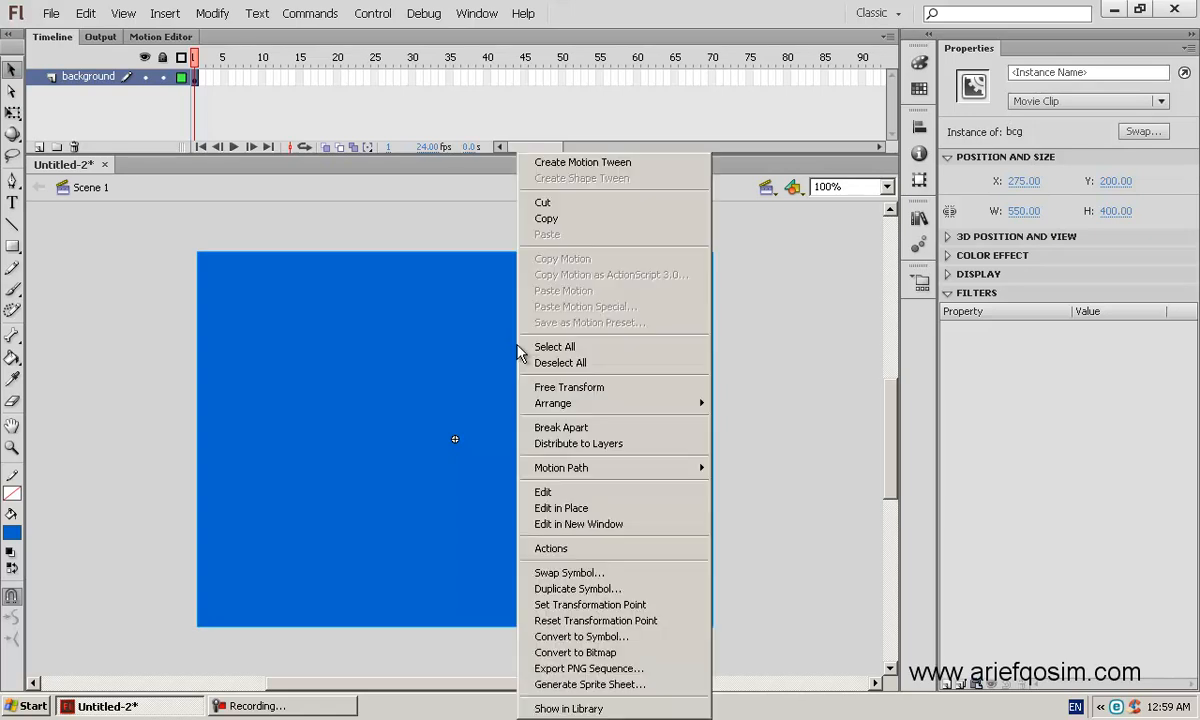
pyautogui.click(605, 516)
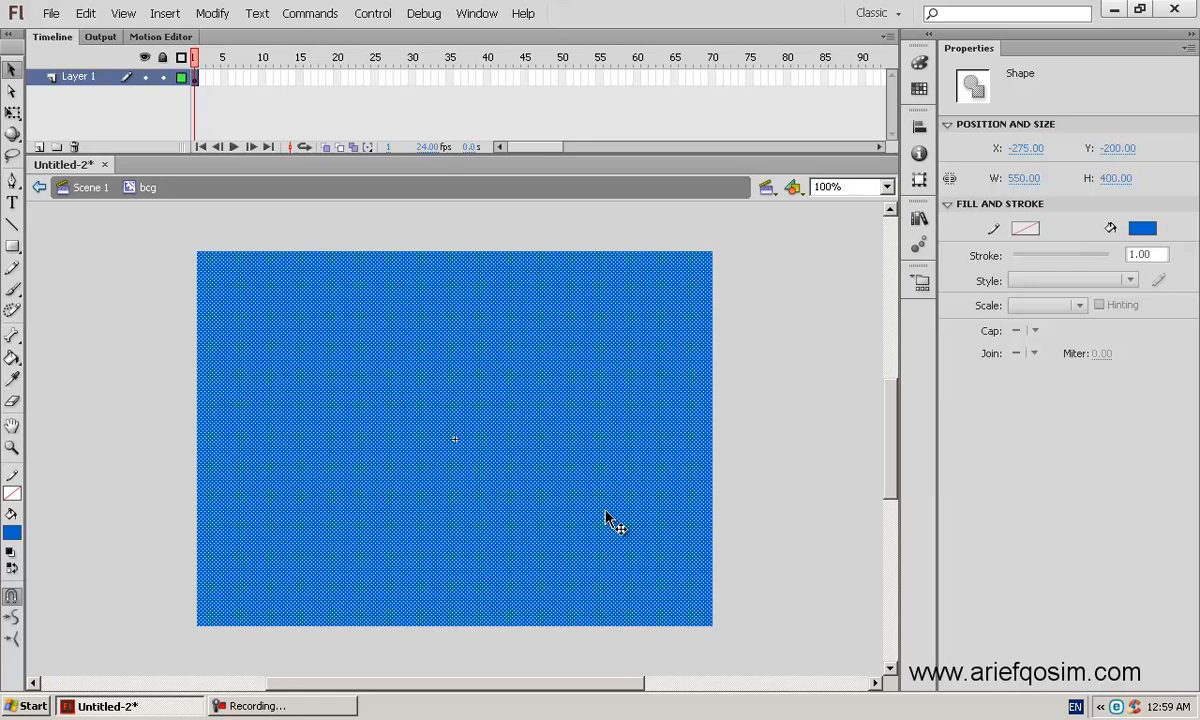
pyautogui.moveTo(168, 237); pyautogui.dragTo(776, 288)
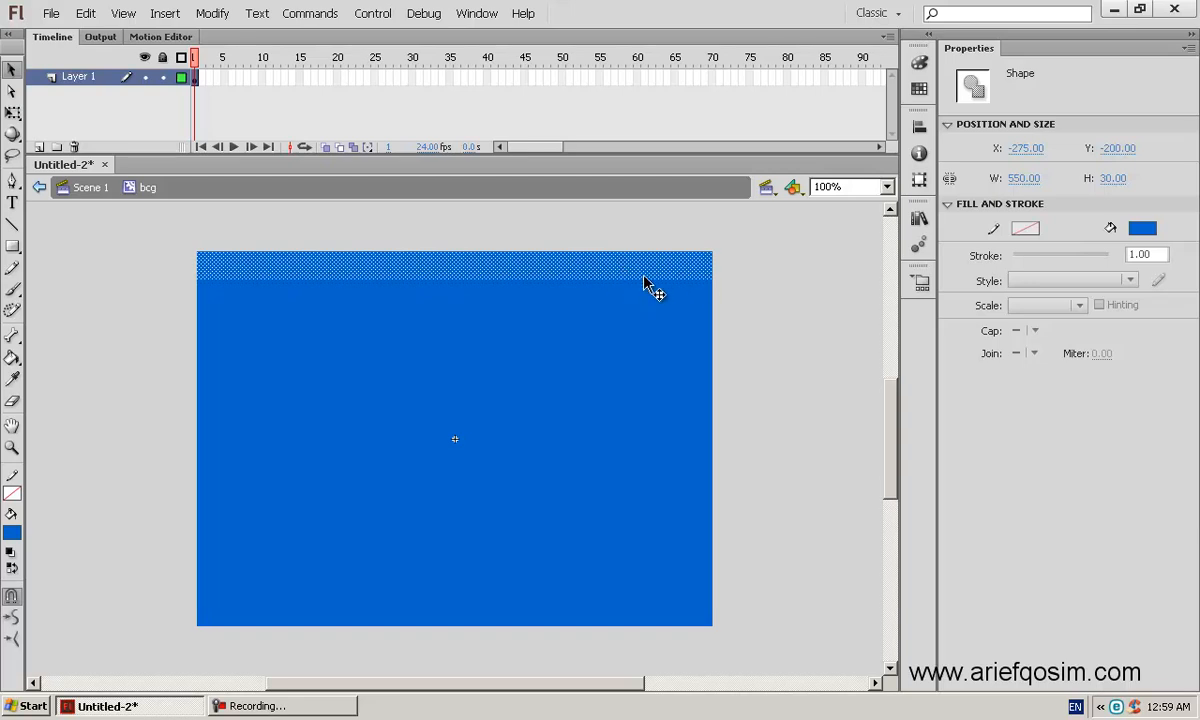
pyautogui.click(14, 531)
pyautogui.click(32, 348)
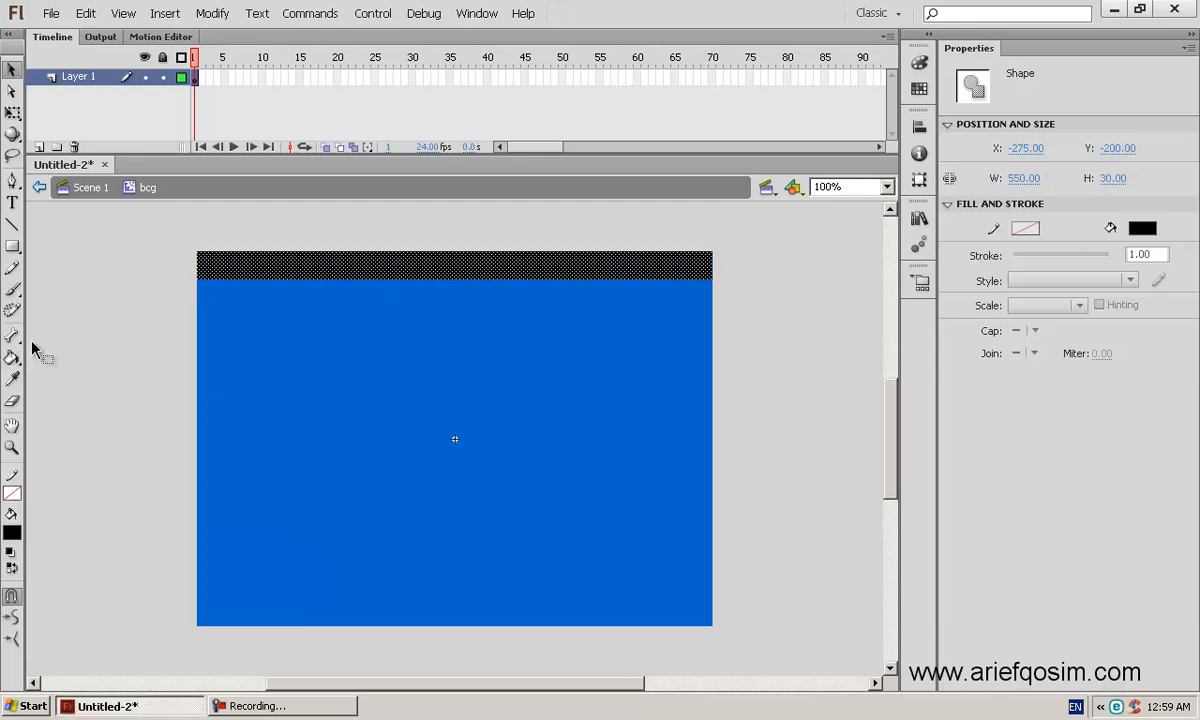
# Step: Fill a full-width strip about 28 px high along the blue rectangle's bottom edge with black
pyautogui.moveTo(160, 648); pyautogui.dragTo(724, 604)
pyautogui.click(12, 531)
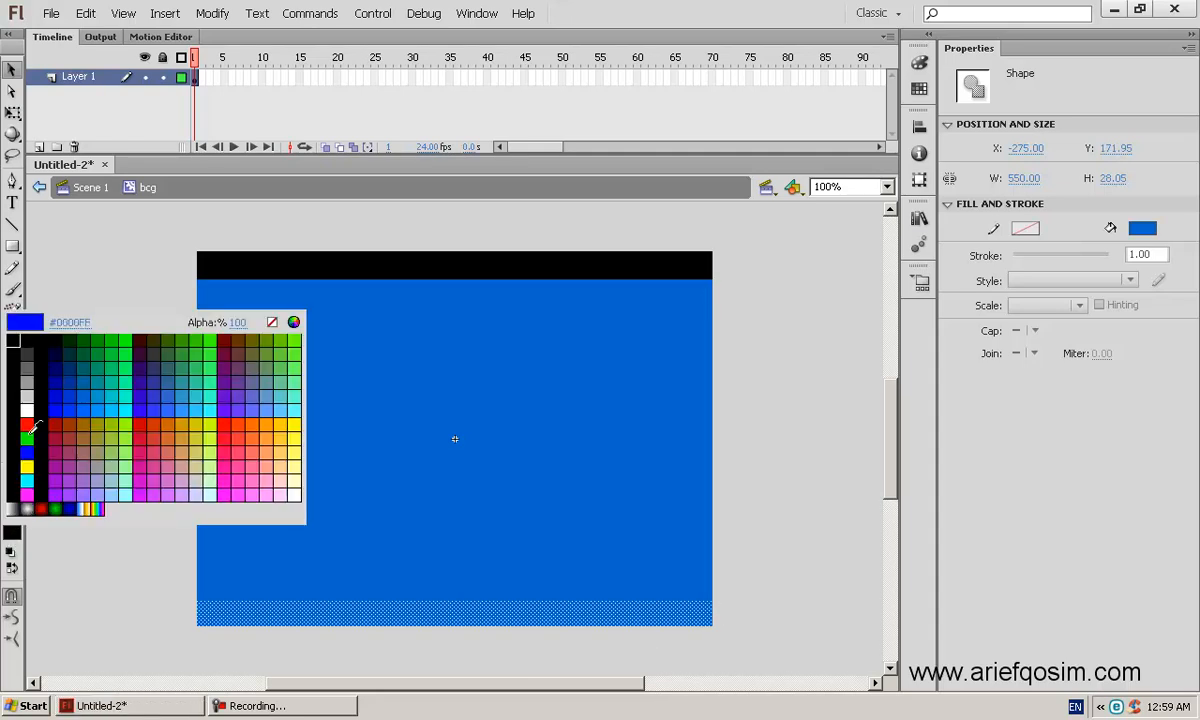
pyautogui.click(29, 341)
pyautogui.click(99, 365)
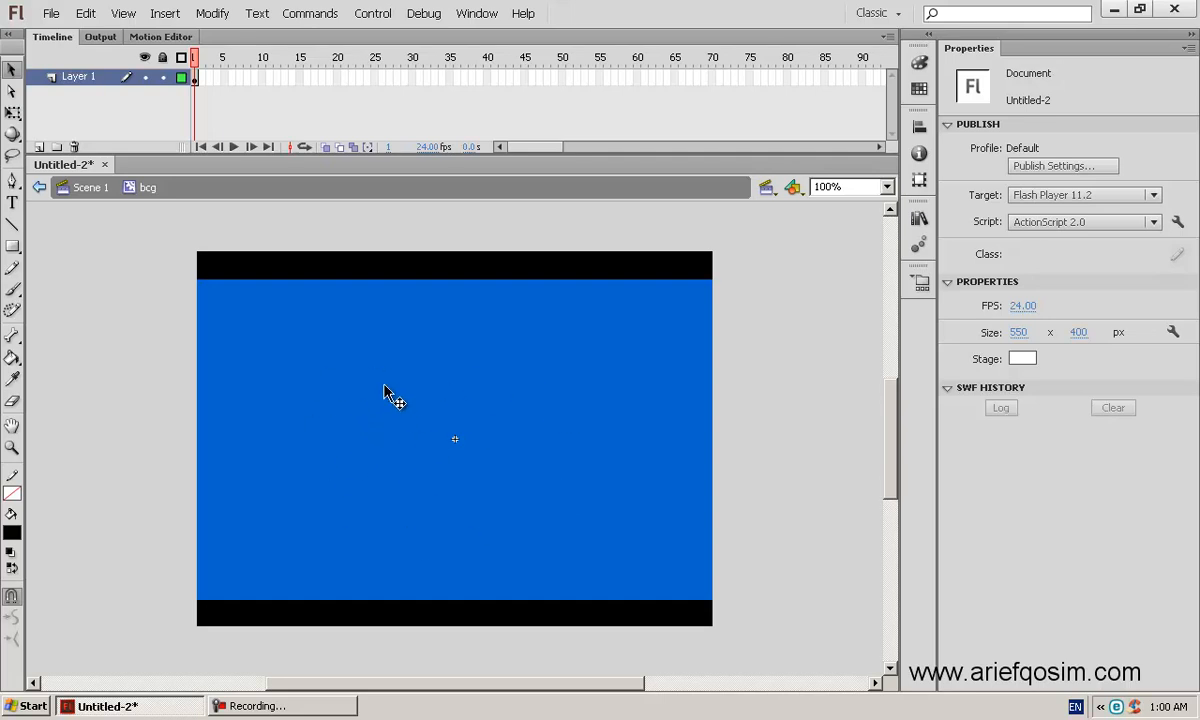
# Step: Insert a keyframe at frame 2 of the bcg clip and fill its area between the black bars with lime green
pyautogui.click(195, 77)
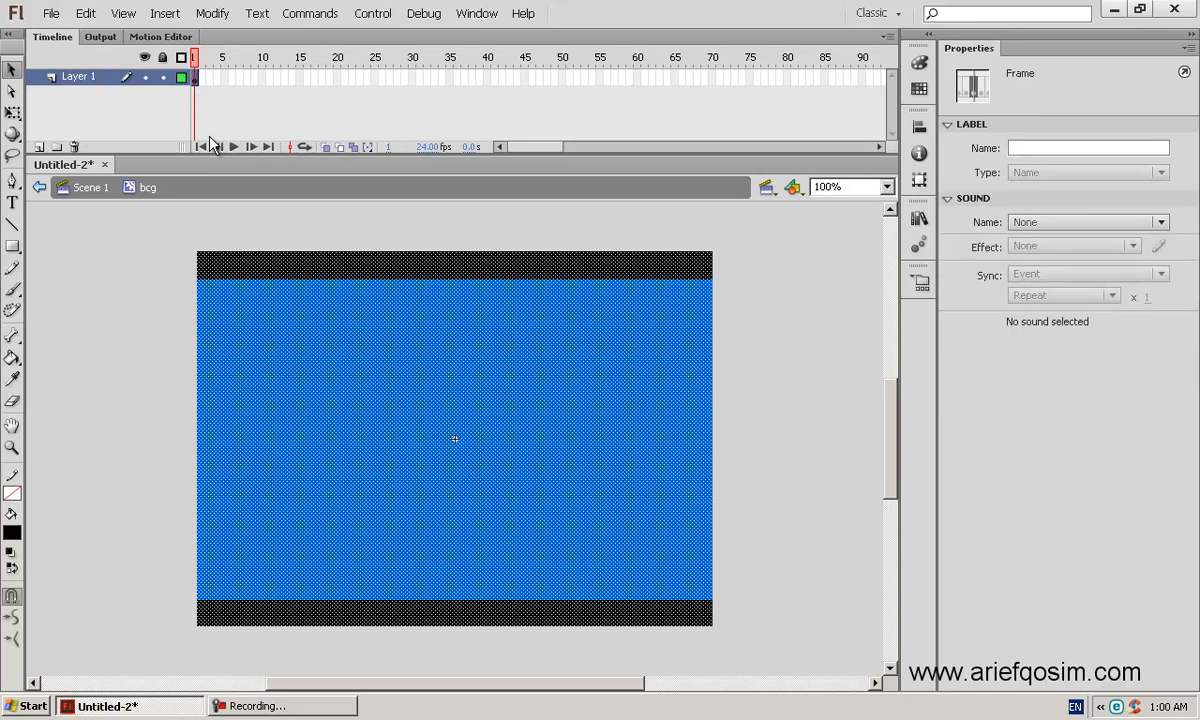
pyautogui.rightClick(205, 84)
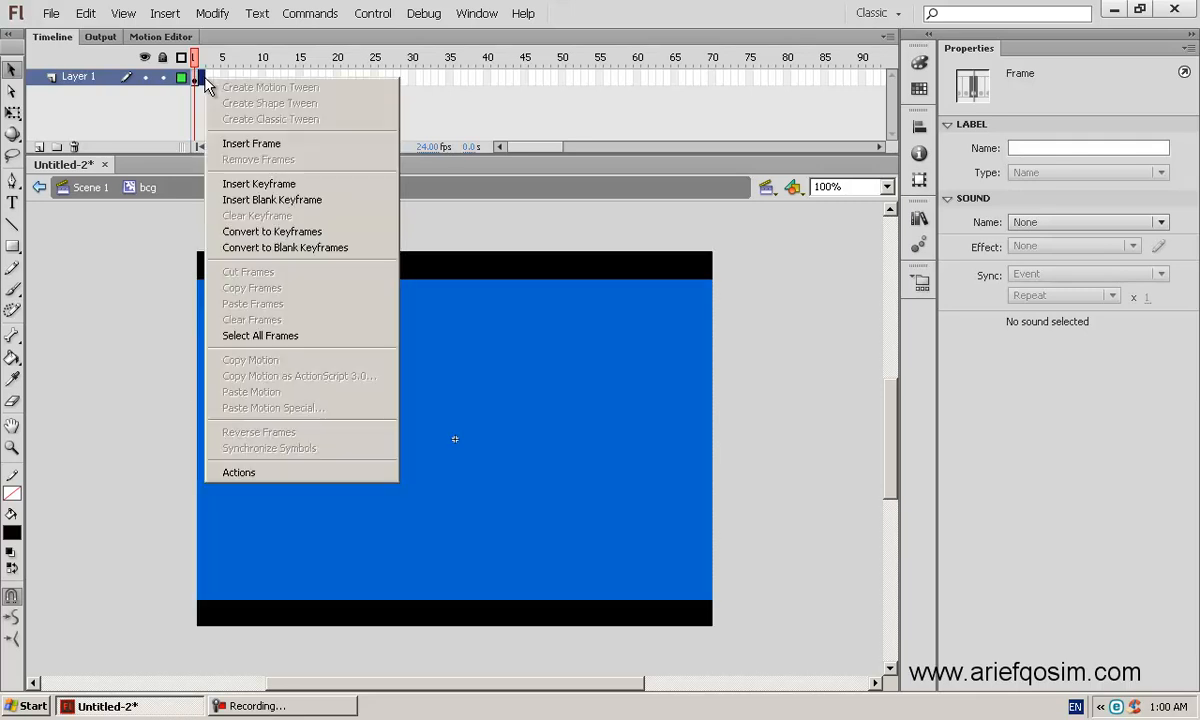
pyautogui.click(317, 187)
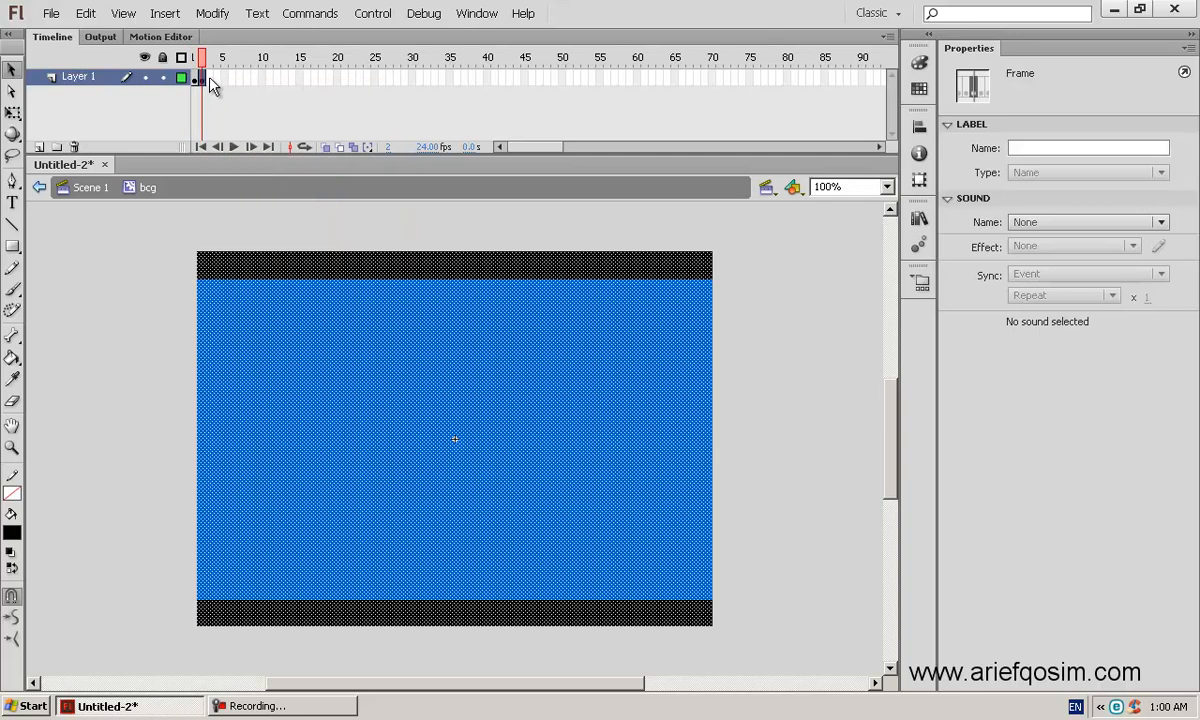
pyautogui.click(98, 310)
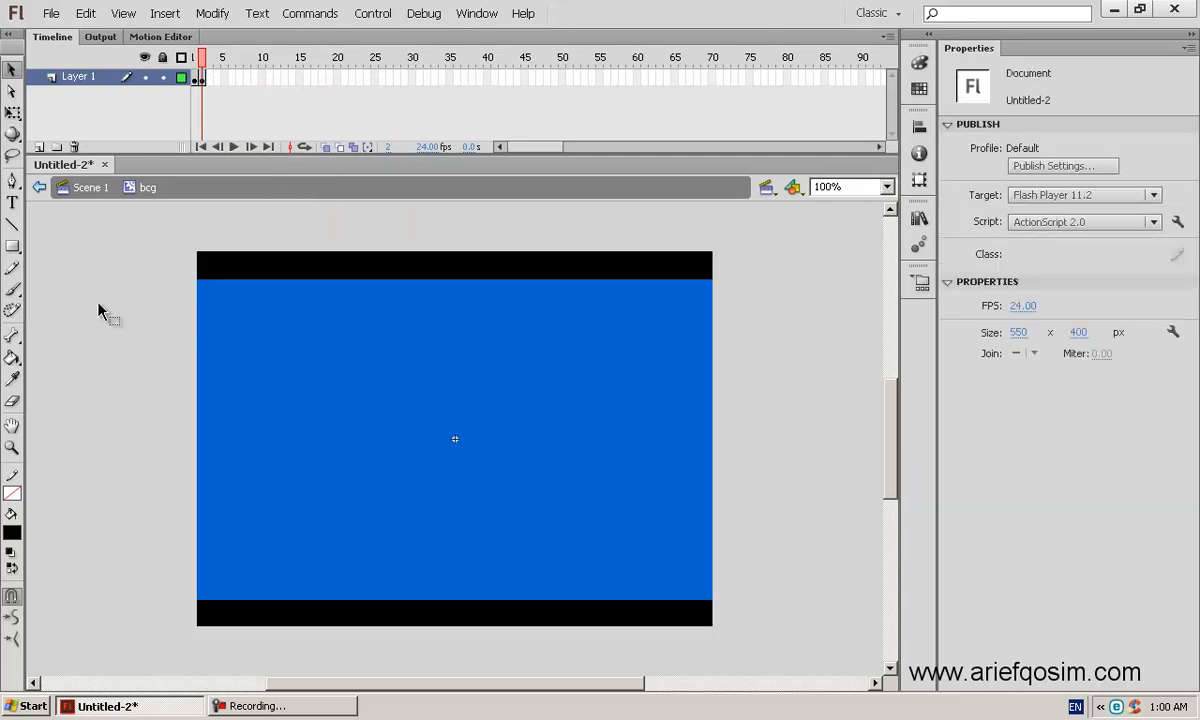
pyautogui.click(558, 397)
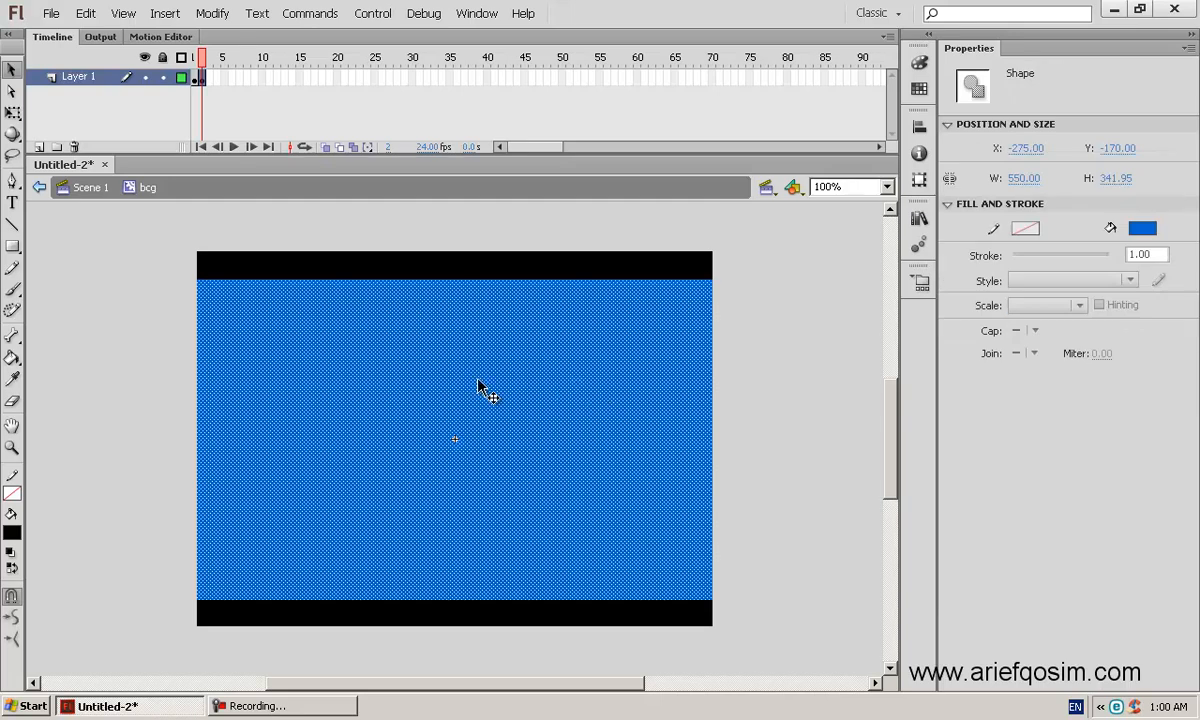
pyautogui.click(13, 530)
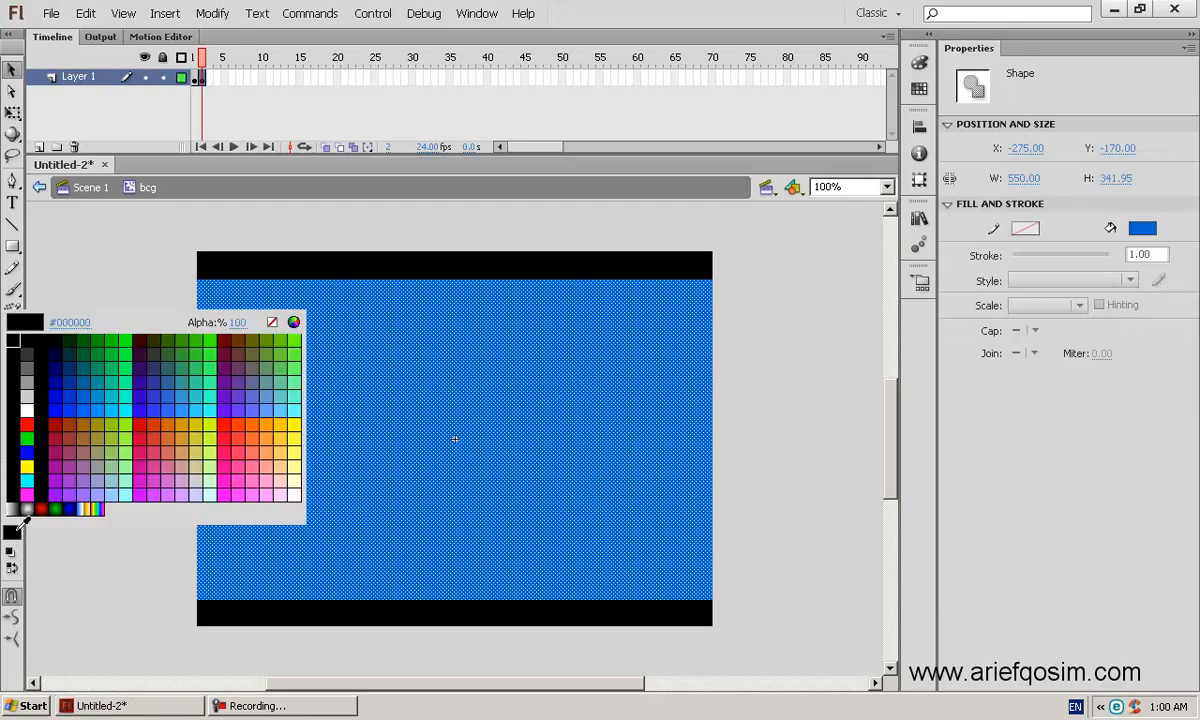
pyautogui.click(116, 422)
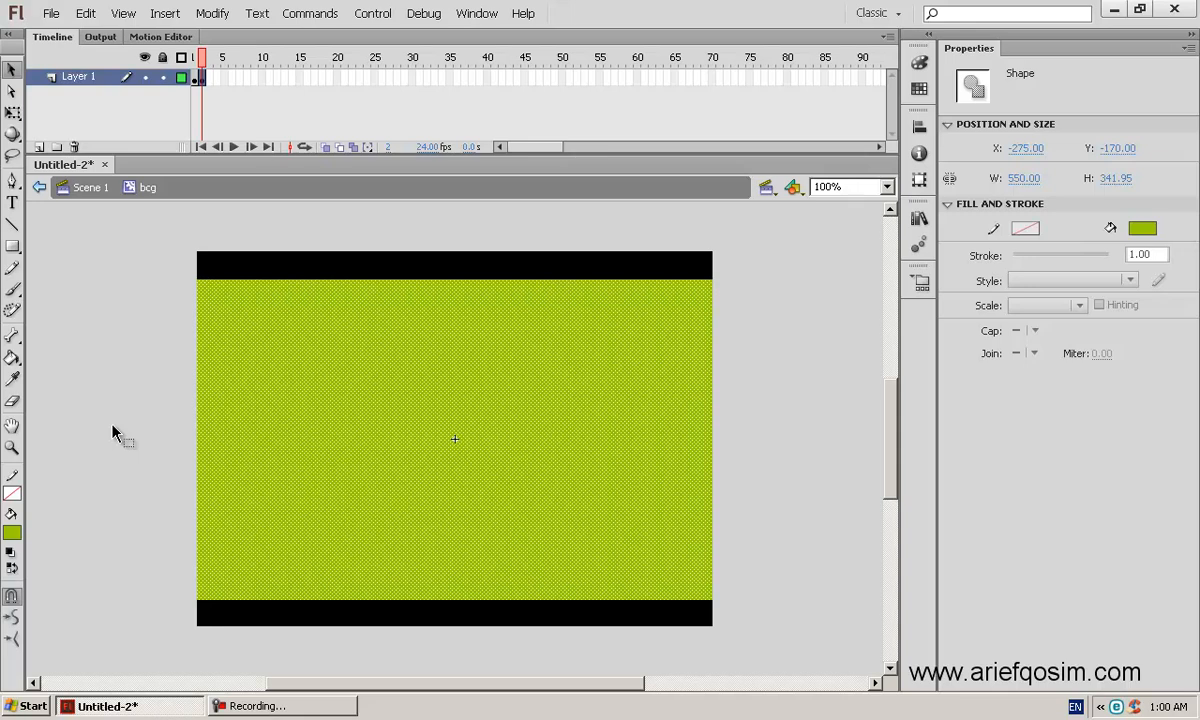
pyautogui.click(113, 432)
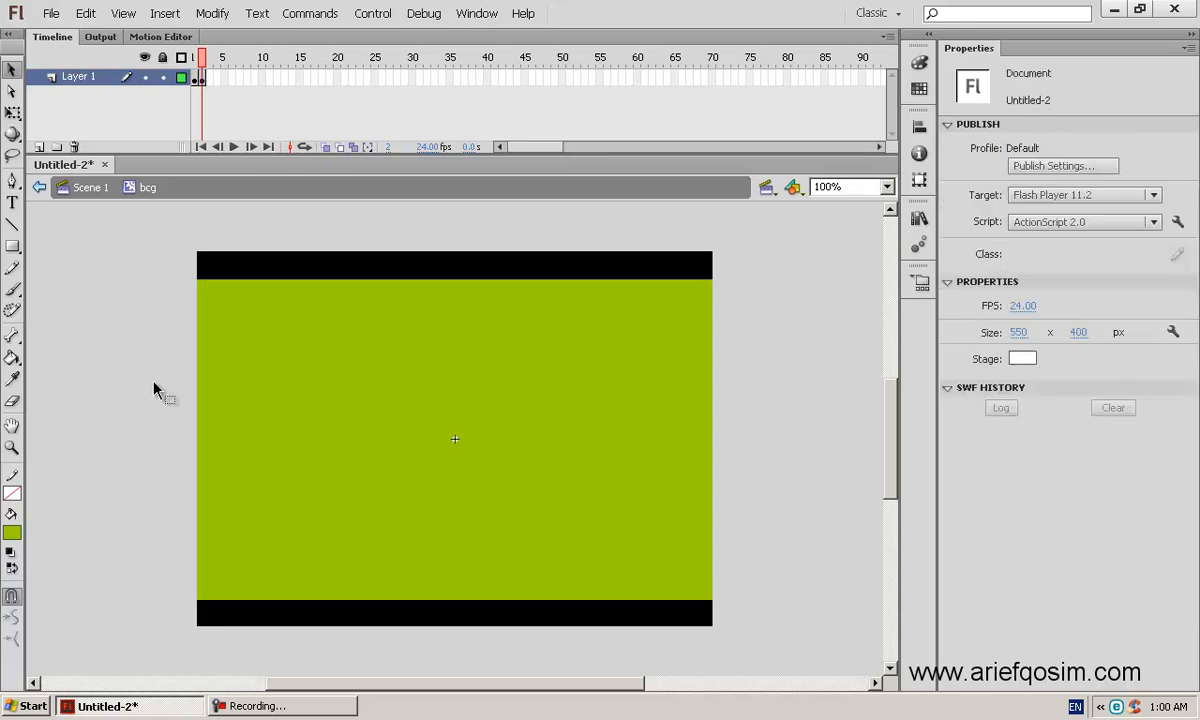
# Step: Insert a keyframe at frame 3 and recolour the area between the black bars dark olive
pyautogui.rightClick(208, 78)
pyautogui.click(275, 190)
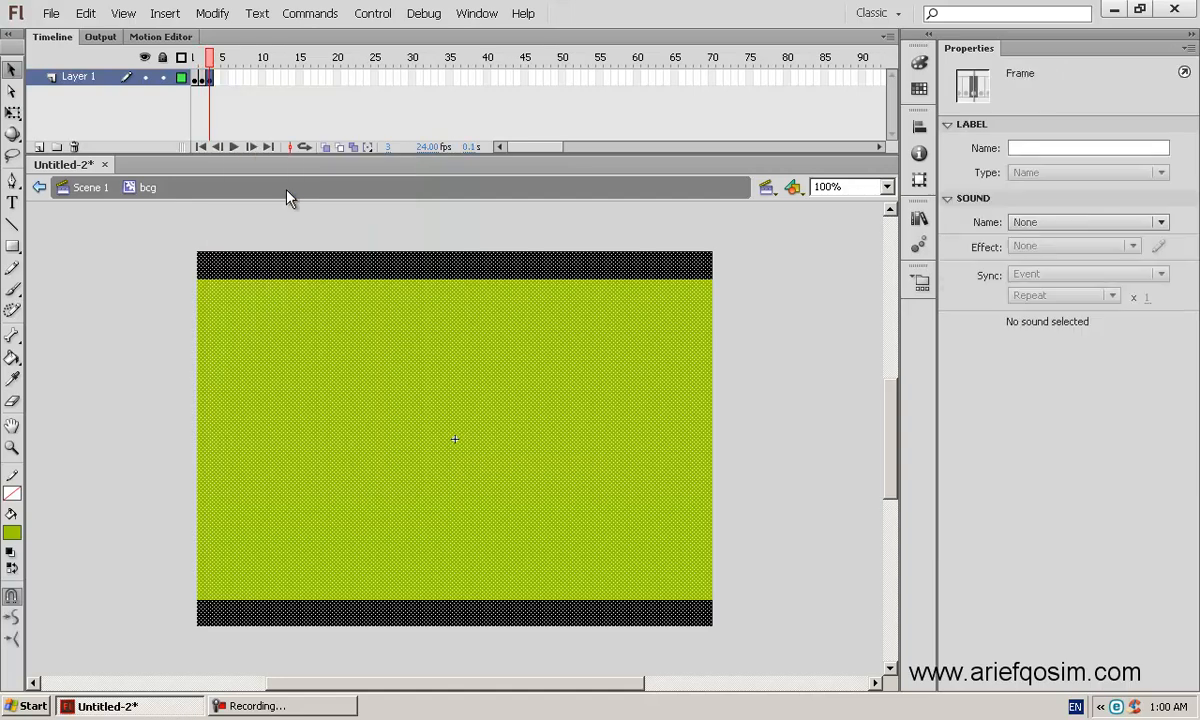
pyautogui.click(155, 440)
pyautogui.click(365, 380)
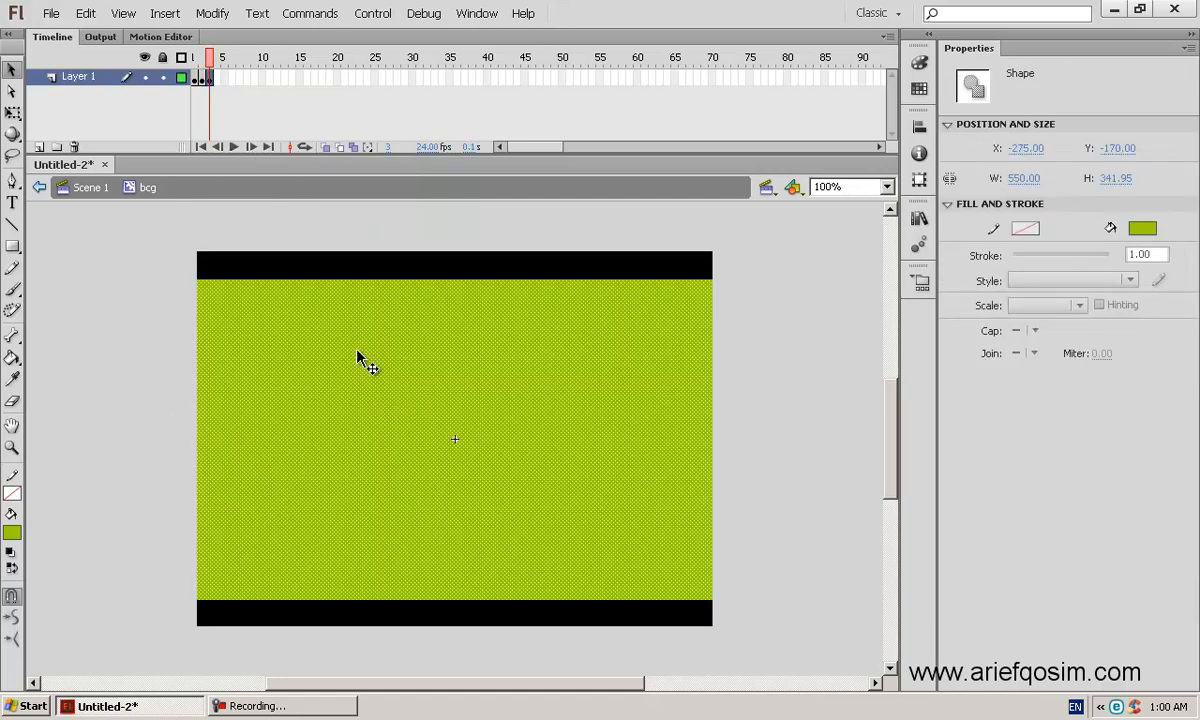
pyautogui.click(12, 532)
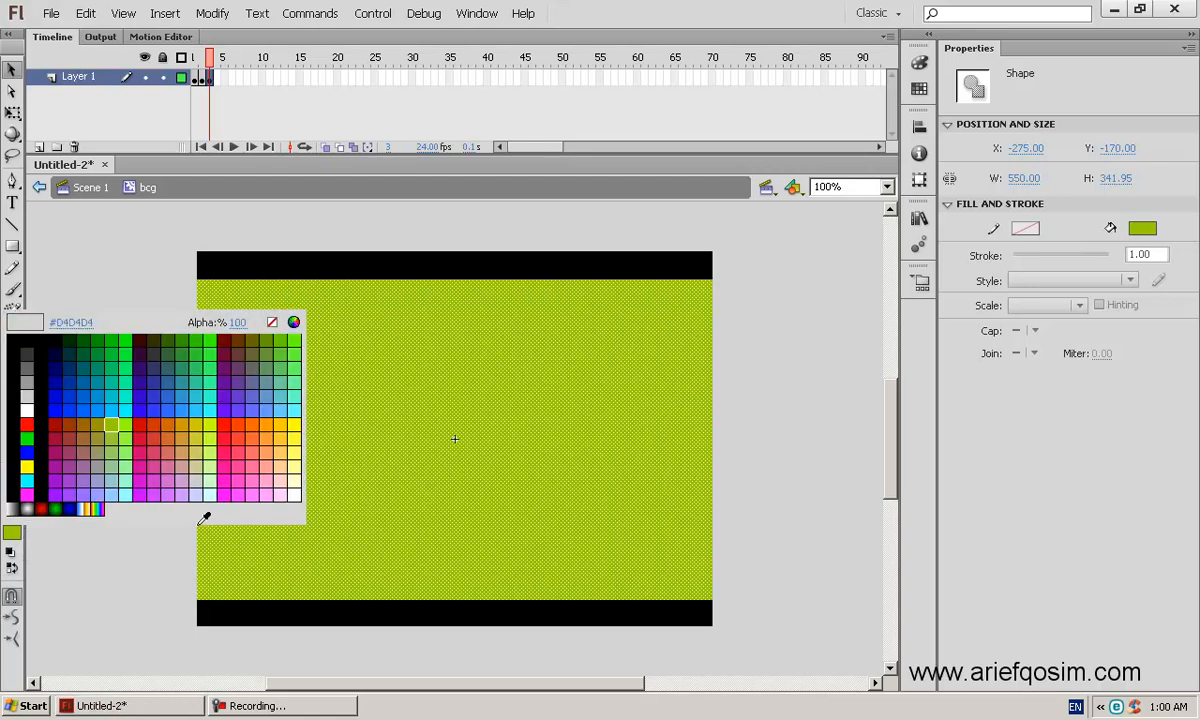
pyautogui.click(255, 341)
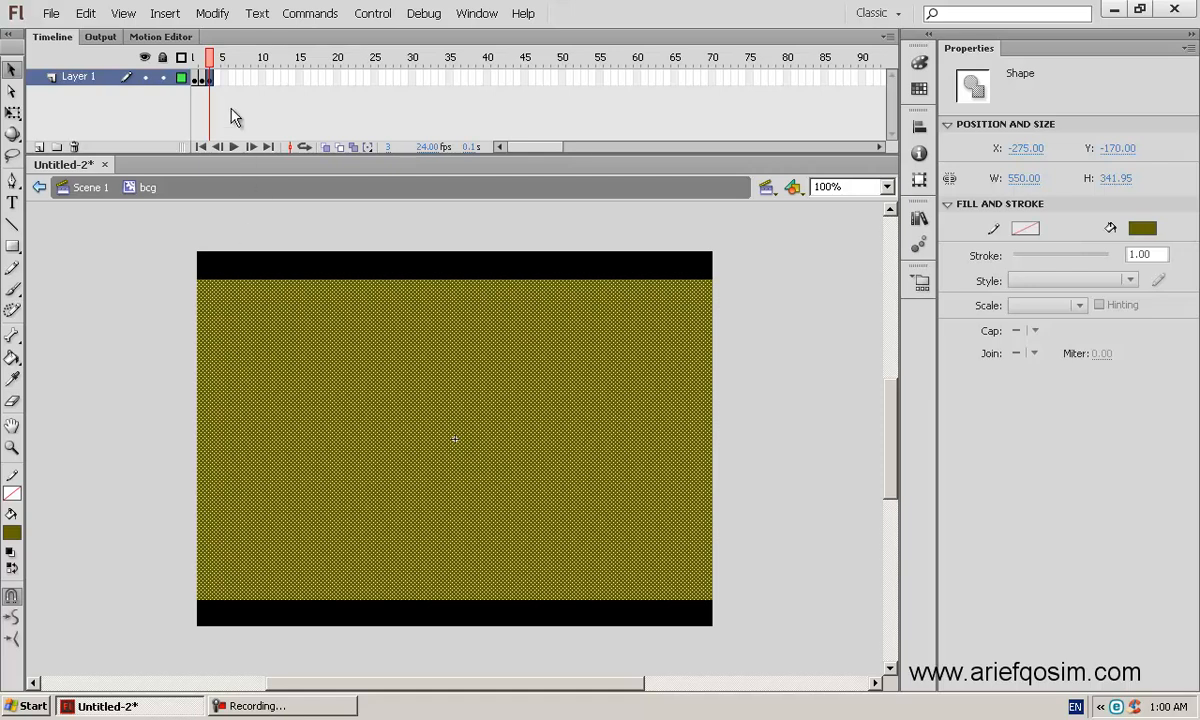
# Step: Insert a keyframe at frame 4 and recolour the area between the black bars light gray
pyautogui.rightClick(206, 76)
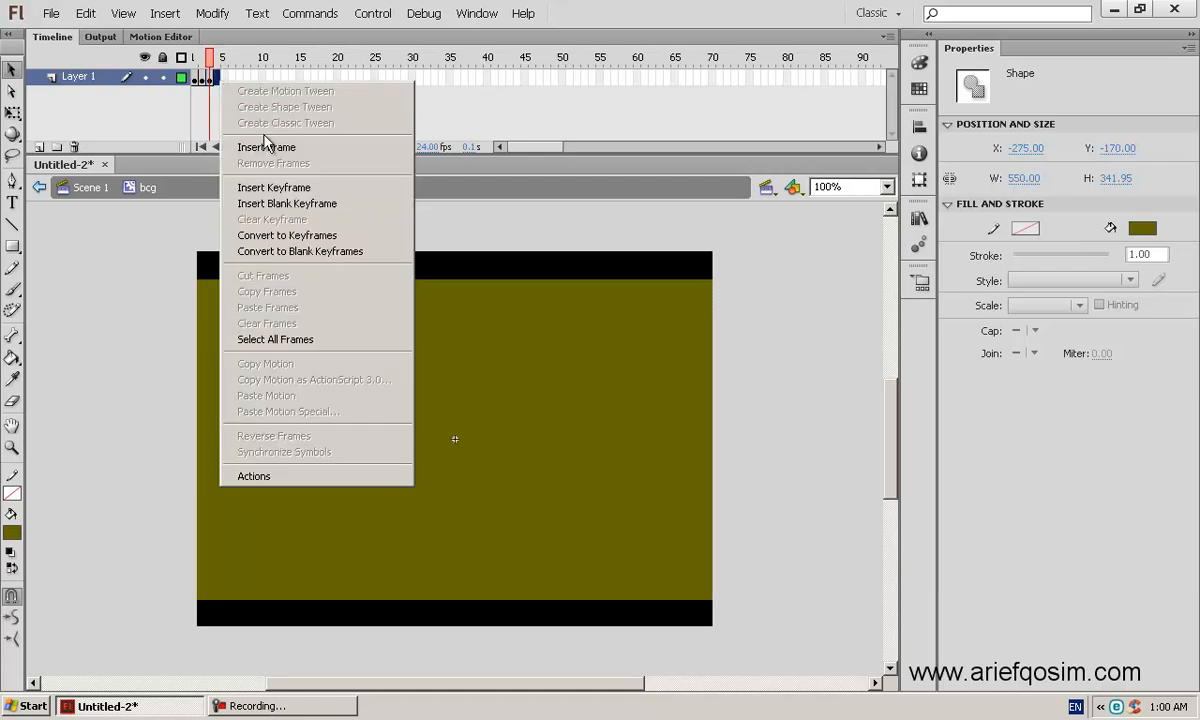
pyautogui.click(274, 187)
pyautogui.click(169, 335)
pyautogui.click(406, 404)
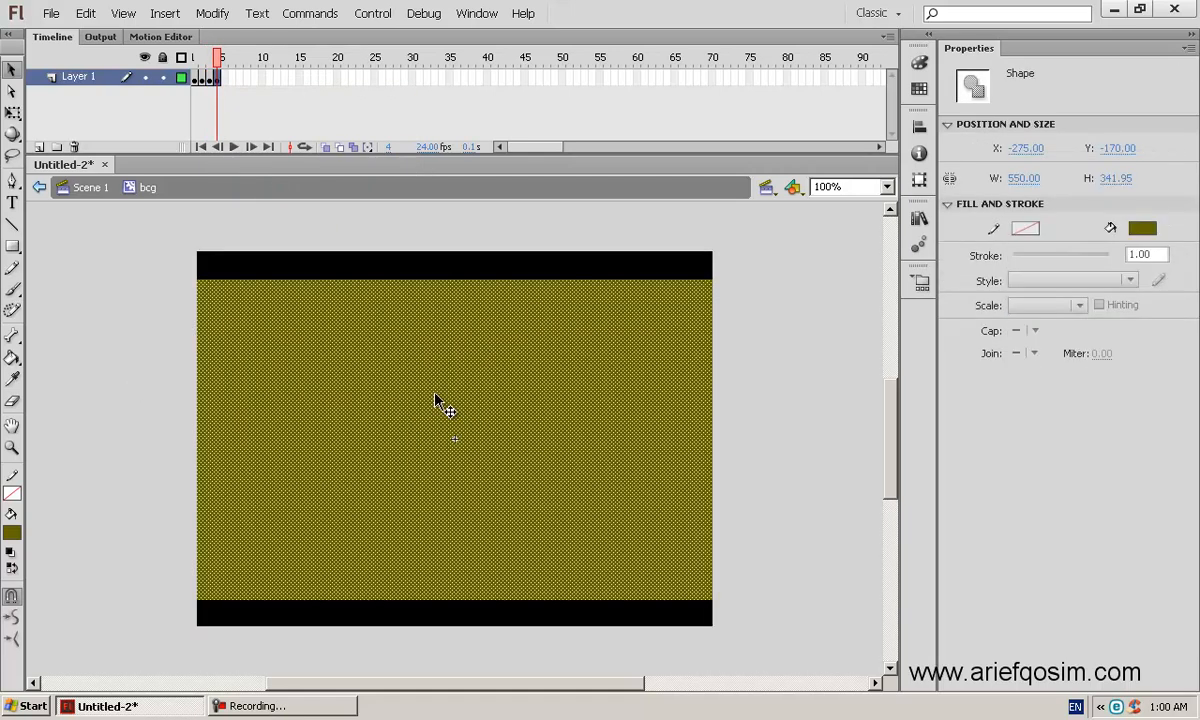
pyautogui.click(12, 532)
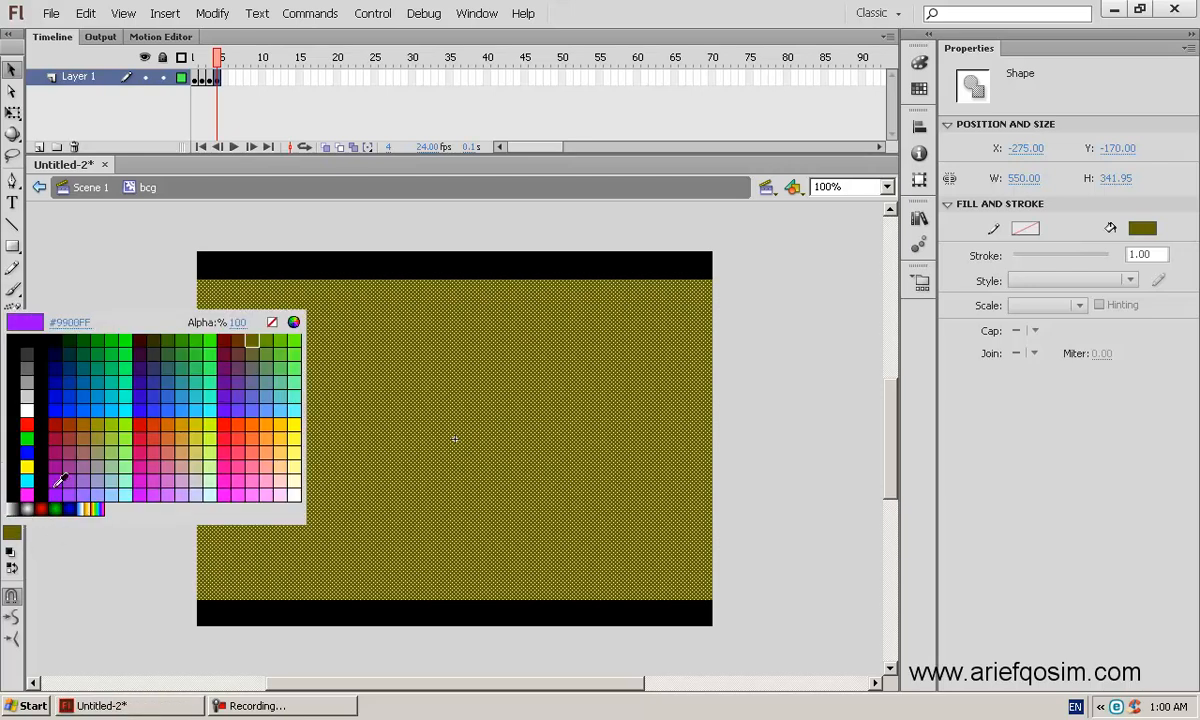
pyautogui.click(30, 393)
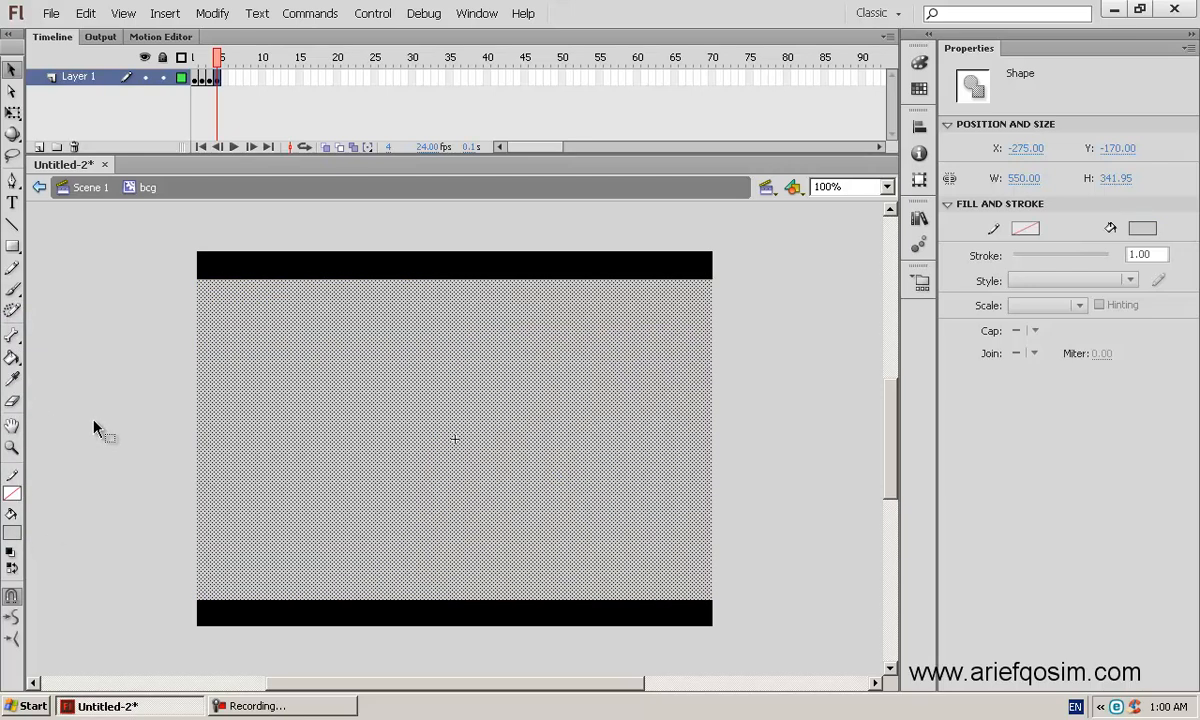
pyautogui.click(90, 400)
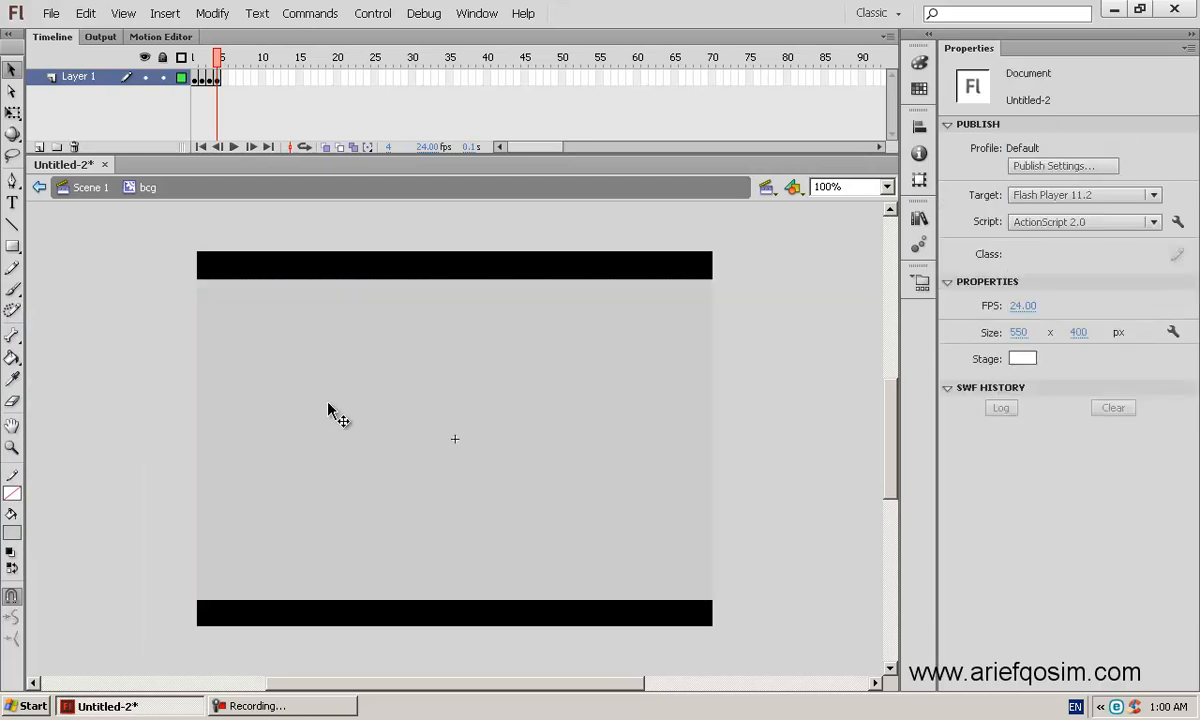
# Step: Insert a keyframe at frame 5 and recolour the area between the black bars yellow
pyautogui.rightClick(223, 78)
pyautogui.click(260, 190)
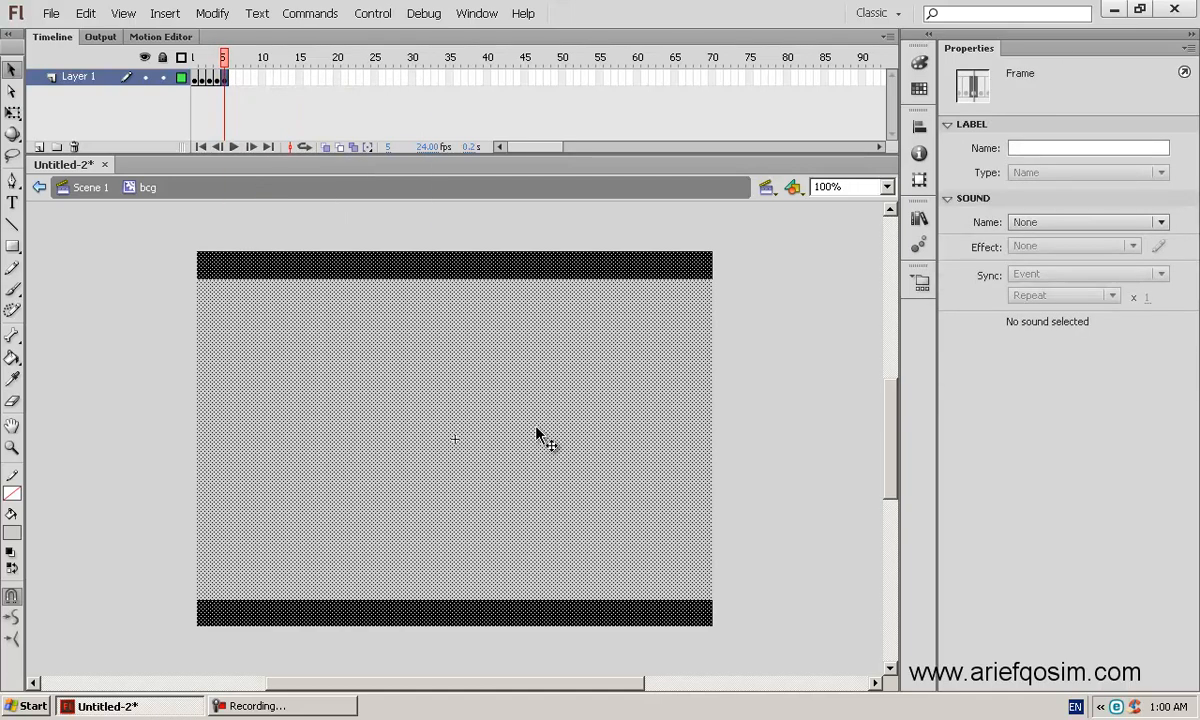
pyautogui.click(84, 514)
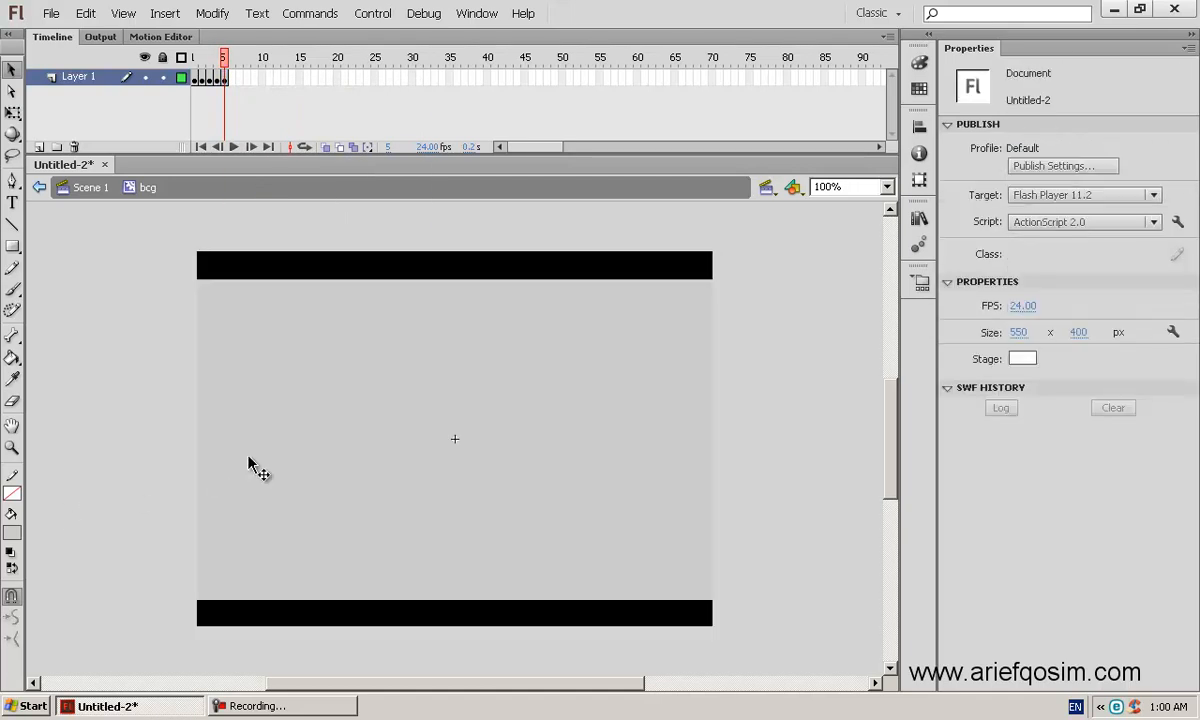
pyautogui.click(497, 410)
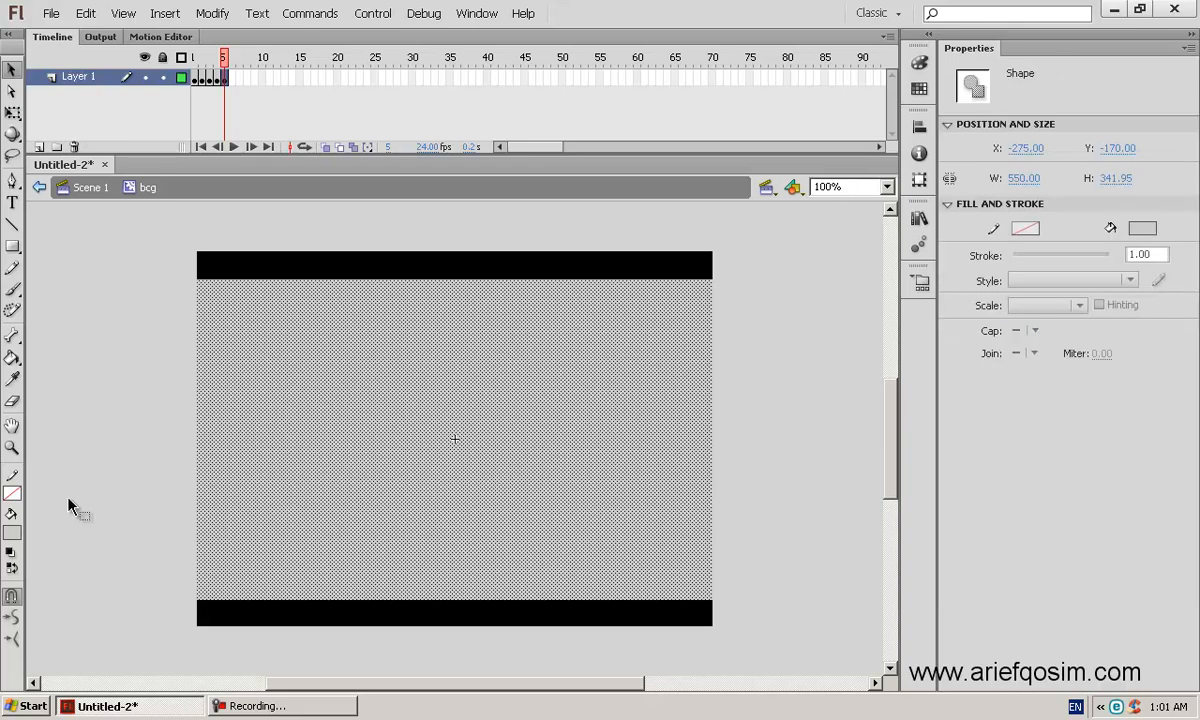
pyautogui.click(14, 530)
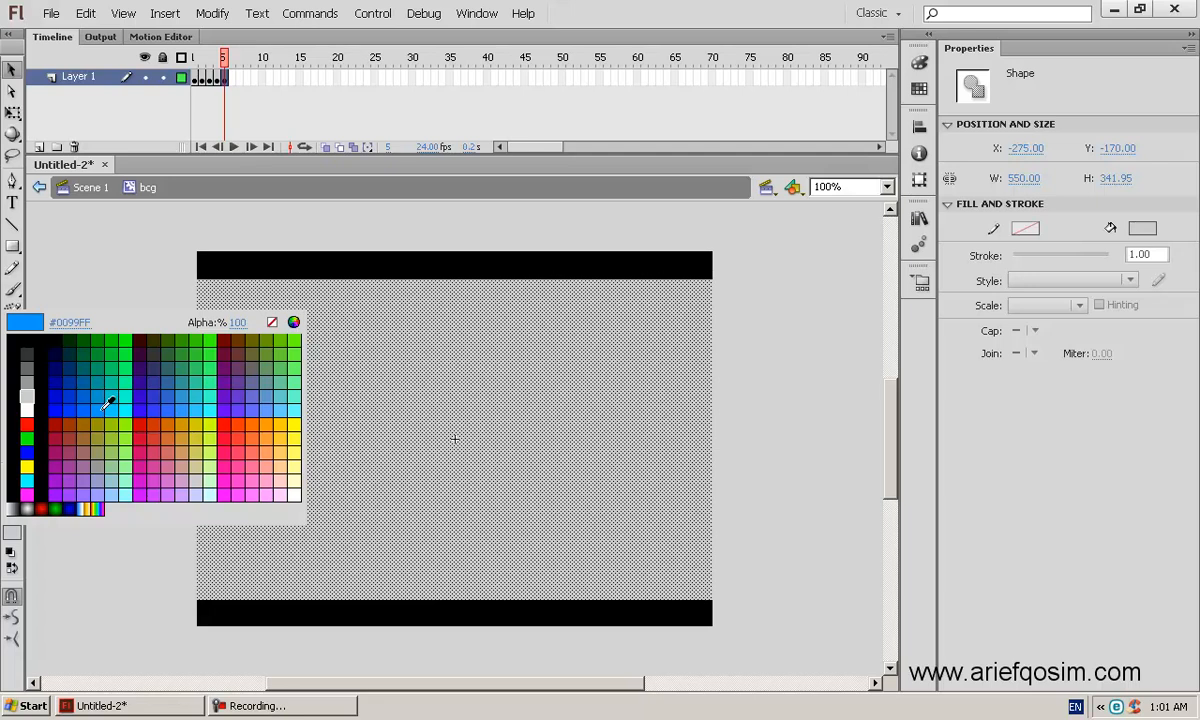
pyautogui.click(28, 466)
pyautogui.click(45, 470)
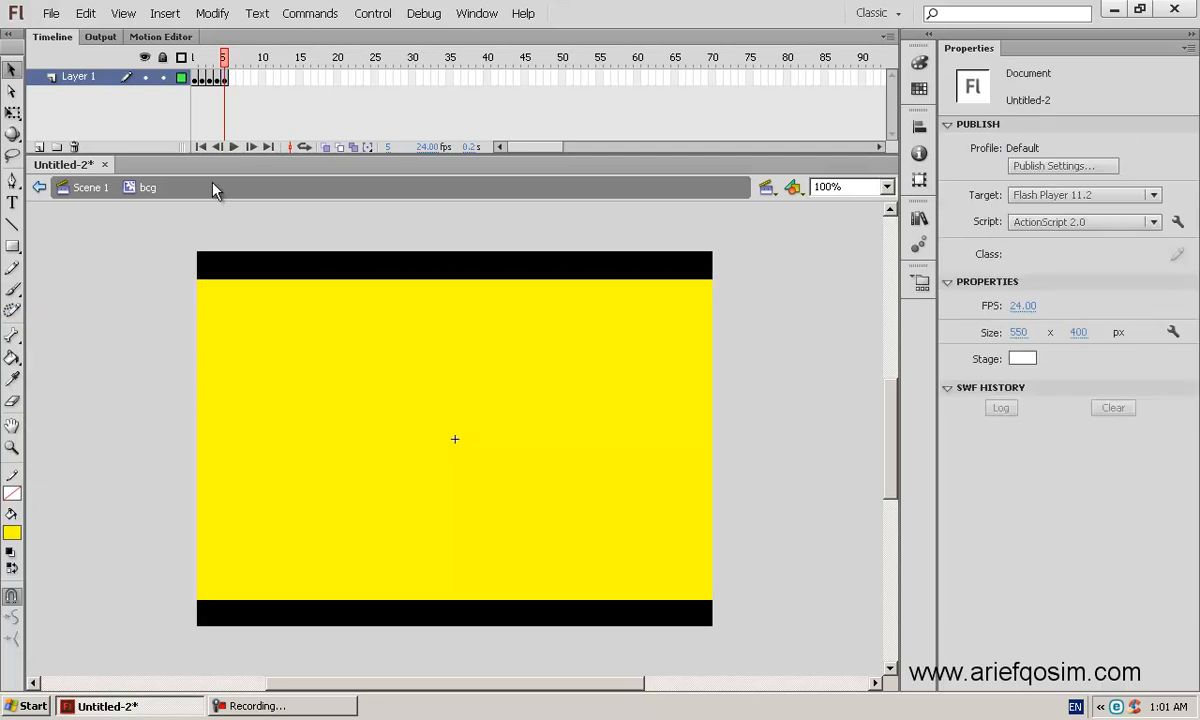
# Step: Check the earlier frames' colours, insert a keyframe at frame 6 and recolour the area between its black bars purple
pyautogui.click(195, 60)
pyautogui.click(202, 61)
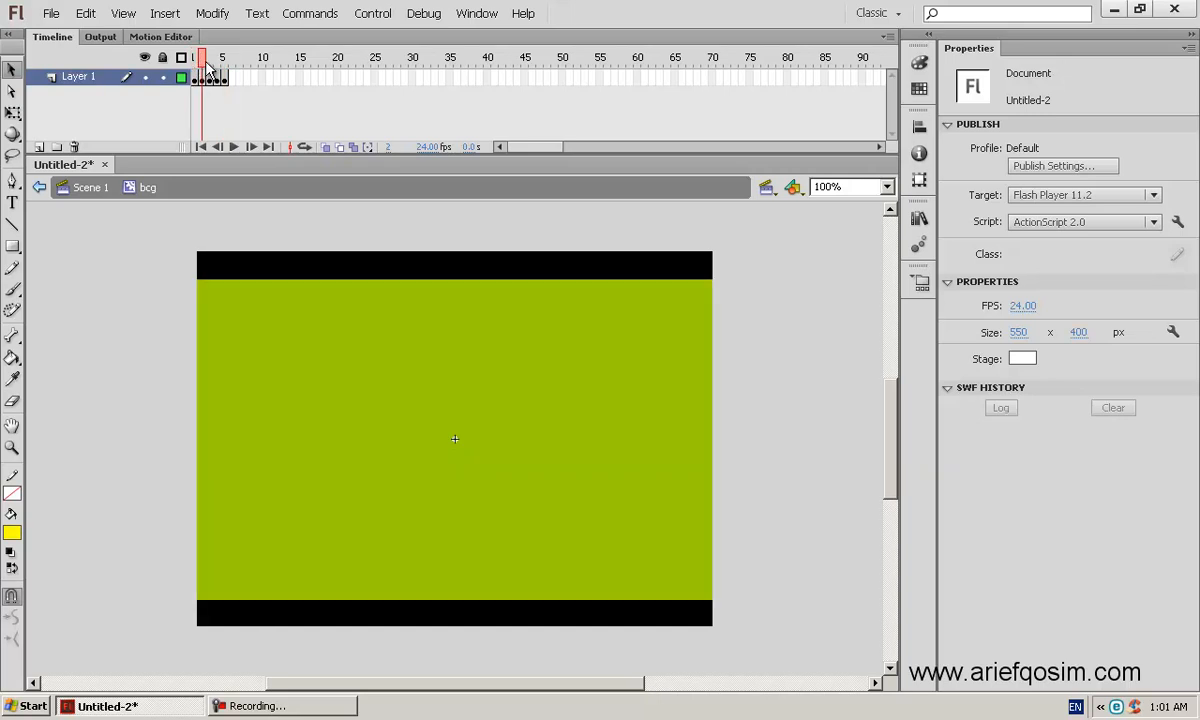
pyautogui.click(225, 58)
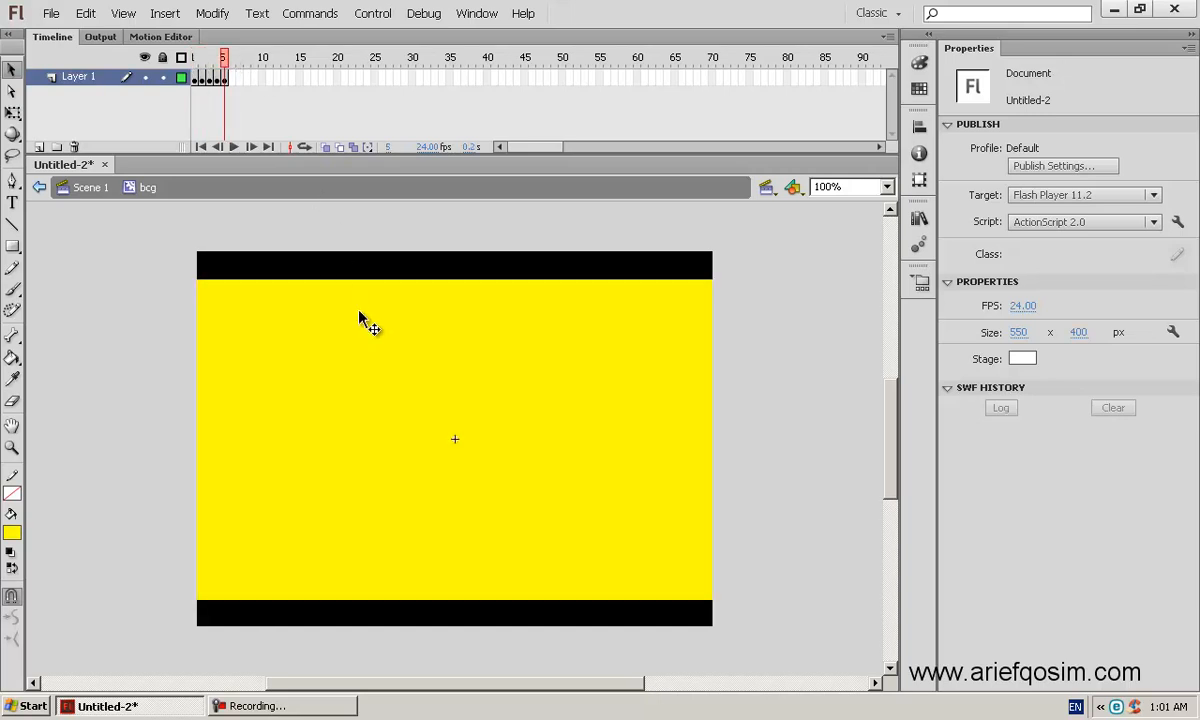
pyautogui.rightClick(233, 77)
pyautogui.click(277, 187)
pyautogui.click(161, 348)
pyautogui.click(279, 362)
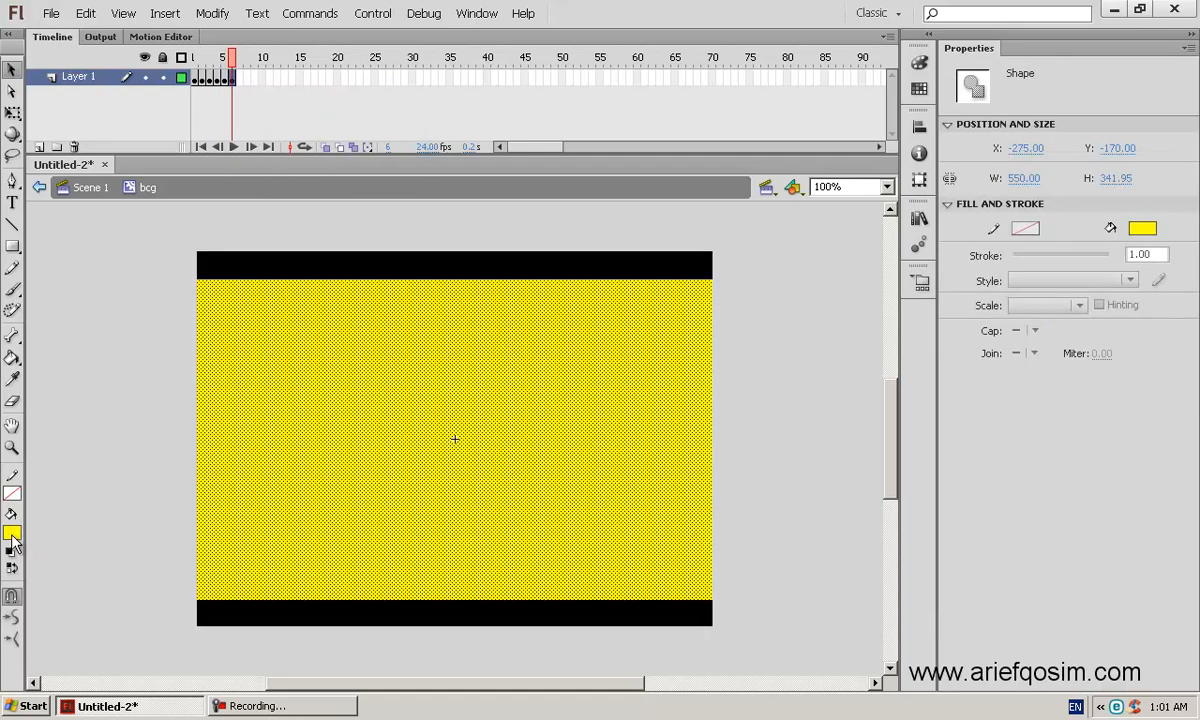
pyautogui.click(12, 538)
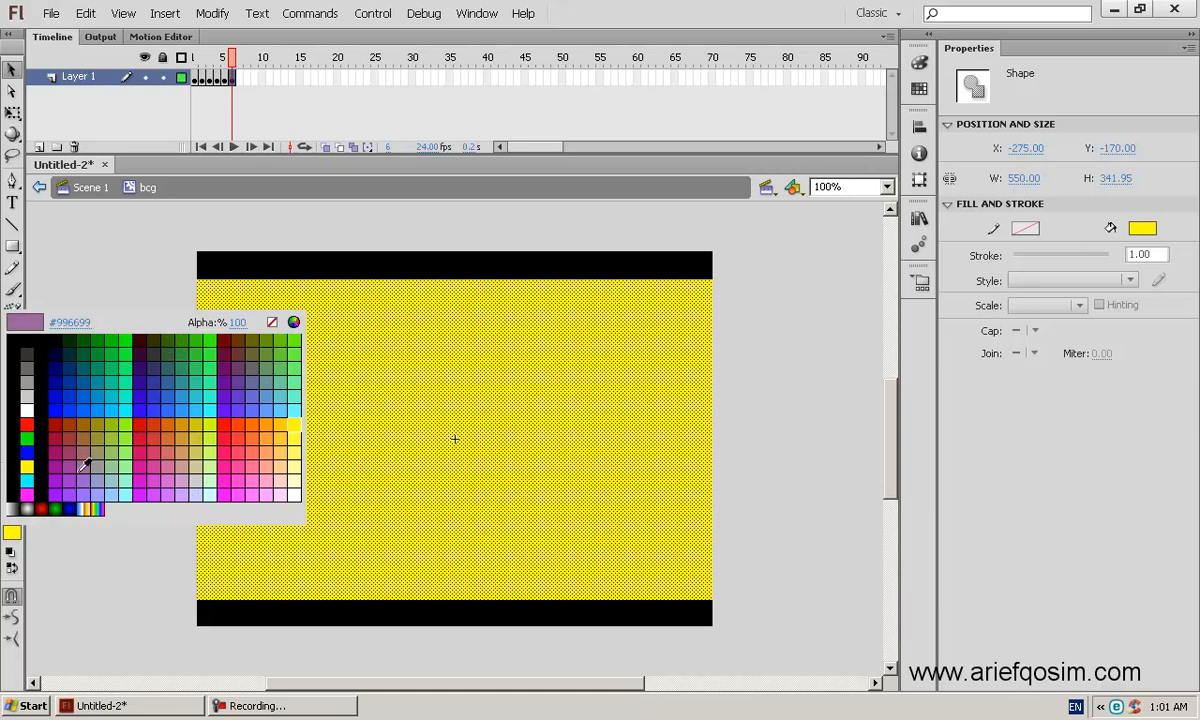
pyautogui.click(66, 462)
pyautogui.click(172, 430)
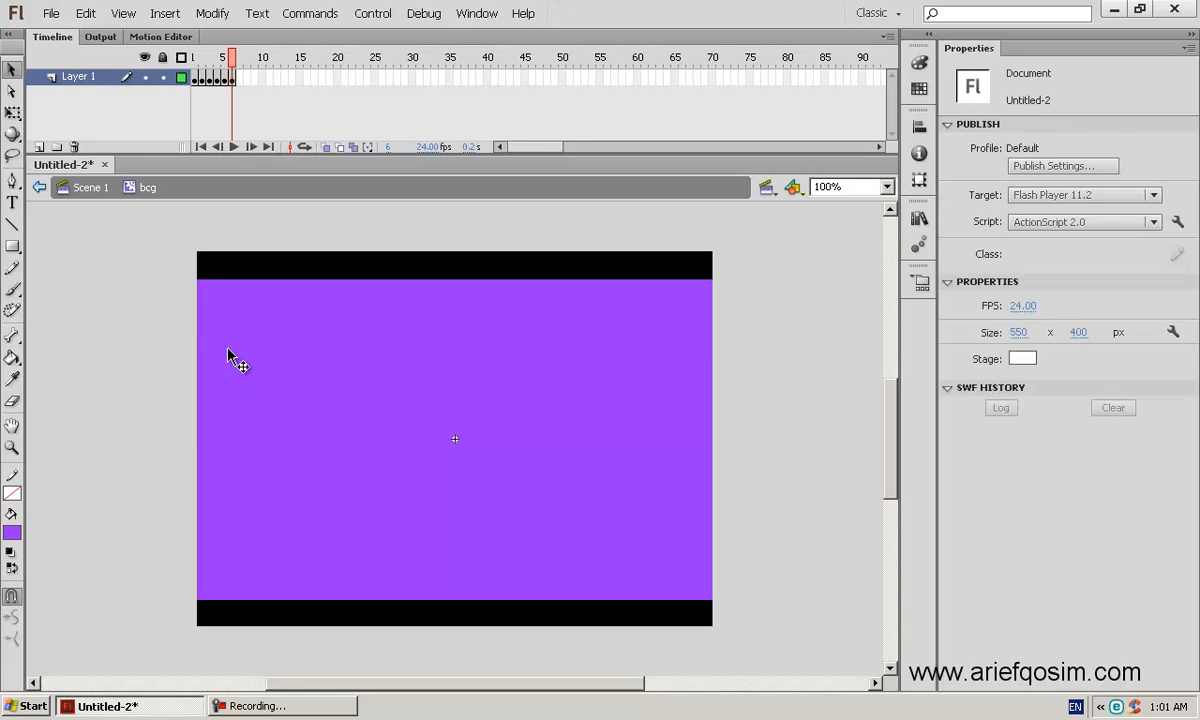
# Step: Scrub through the bcg clip's frames up to frame 6 to review the colours, and return to Scene 1
pyautogui.click(199, 59)
pyautogui.moveTo(203, 64); pyautogui.dragTo(237, 68)
pyautogui.click(79, 195)
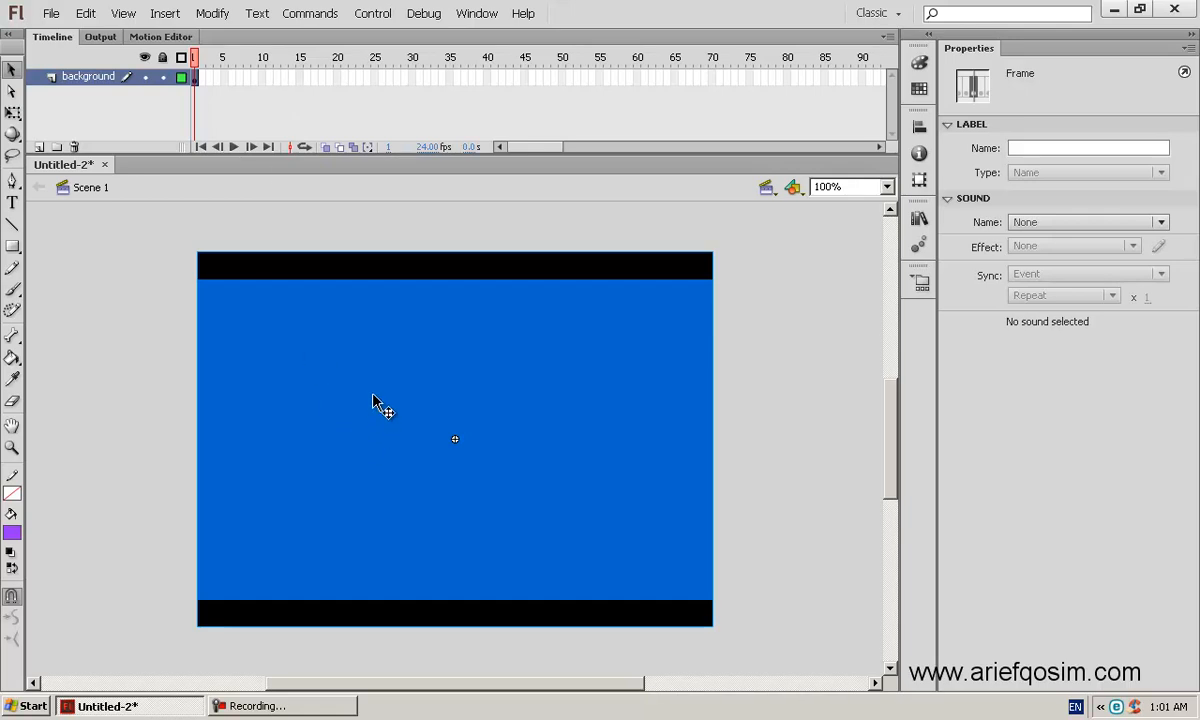
# Step: Open the bcg movie clip for in-place editing and scrub through its frames to frame 6
pyautogui.click(294, 365)
pyautogui.rightClick(294, 365)
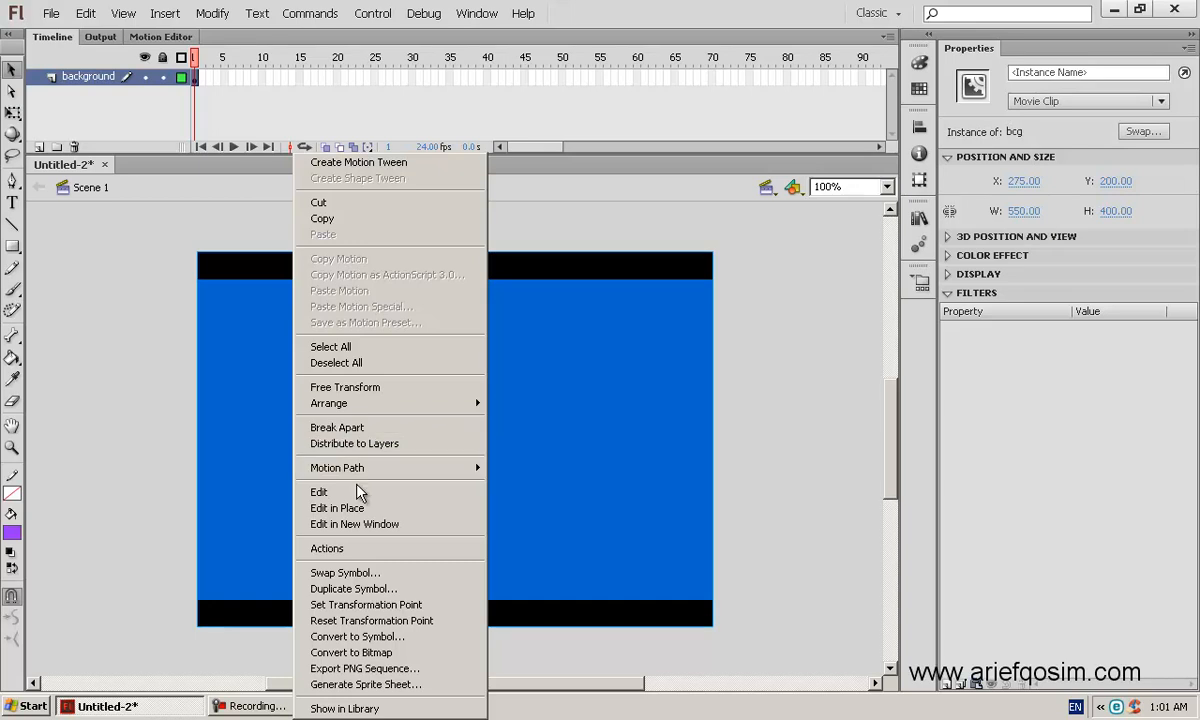
pyautogui.click(352, 508)
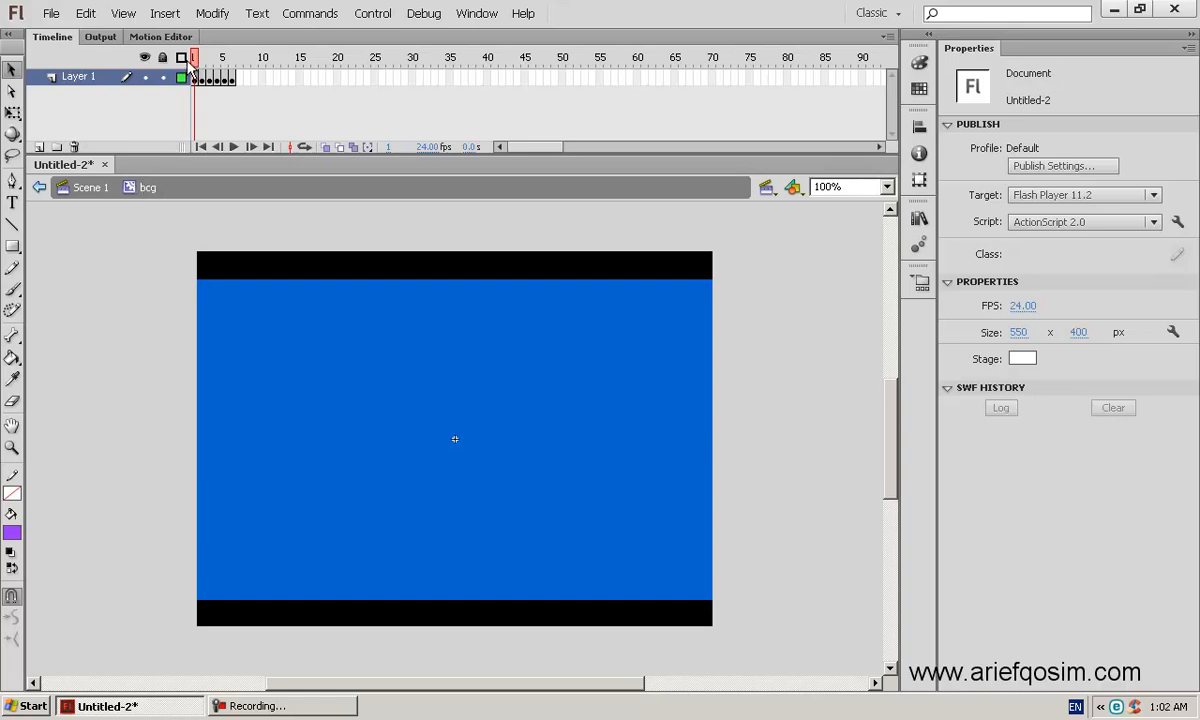
pyautogui.moveTo(200, 62); pyautogui.dragTo(232, 63)
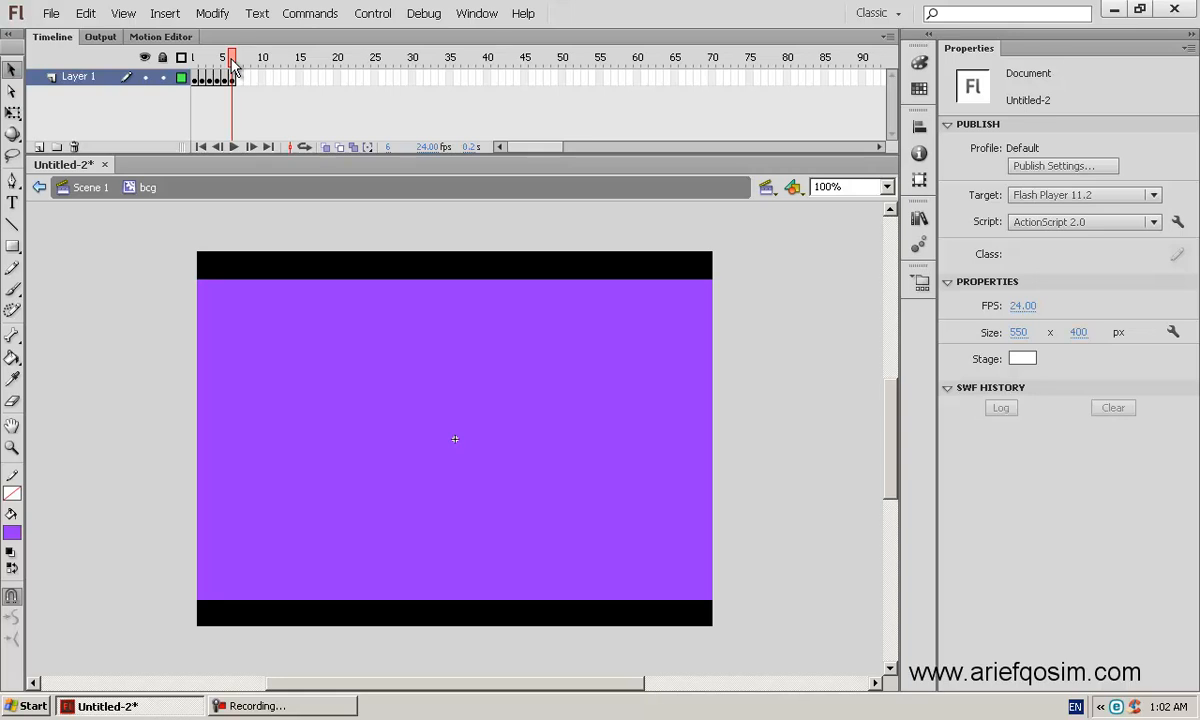
# Step: Test the movie to preview how the background clip plays
pyautogui.click(374, 14)
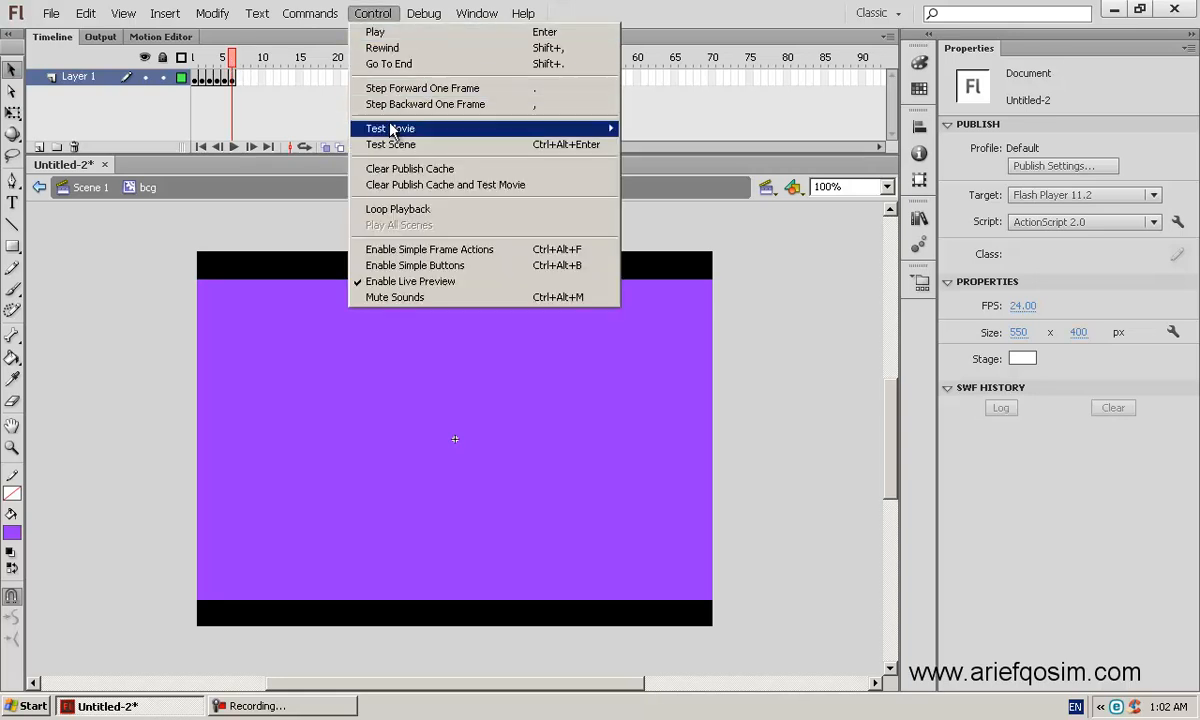
pyautogui.moveTo(392, 131)
pyautogui.click(632, 127)
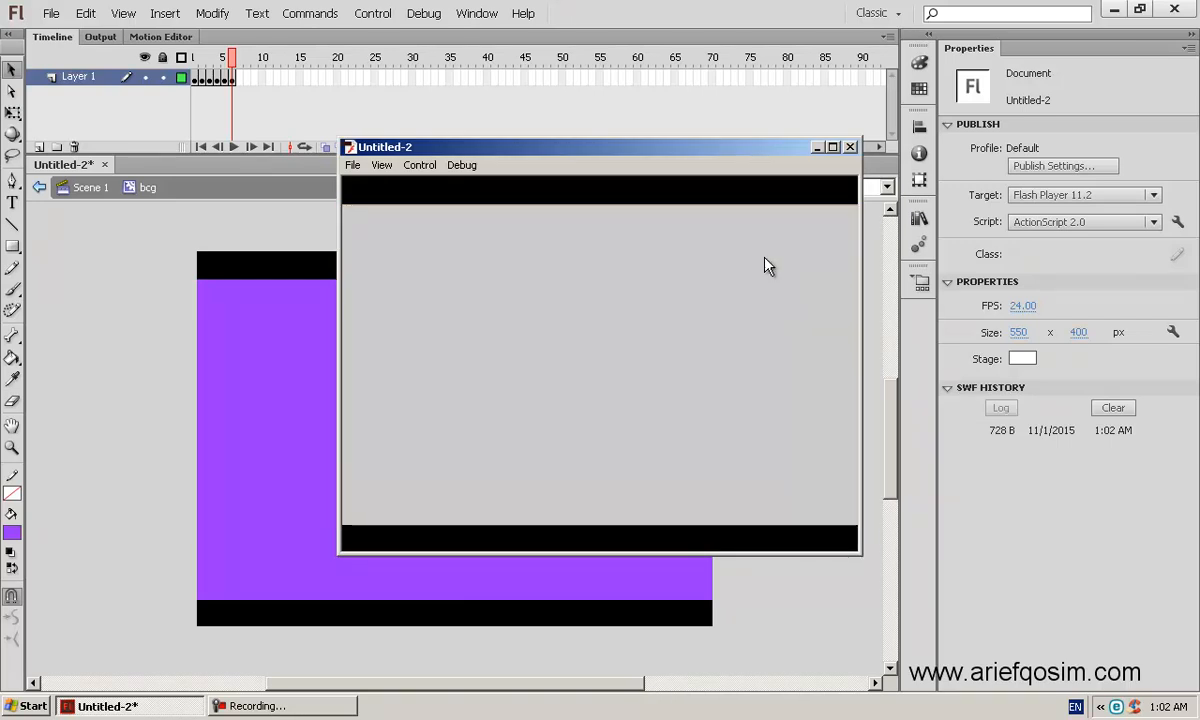
# Step: Close the movie preview and add a stop(); action to frame 1 of the bcg clip
pyautogui.click(851, 147)
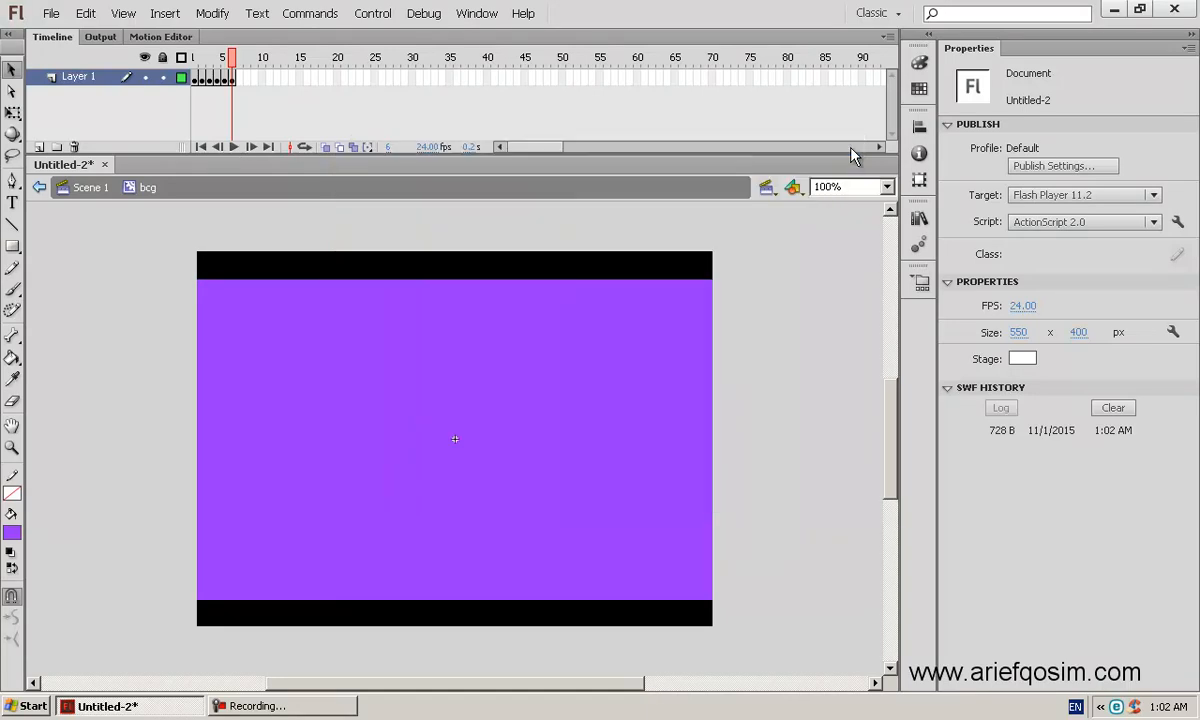
pyautogui.click(196, 79)
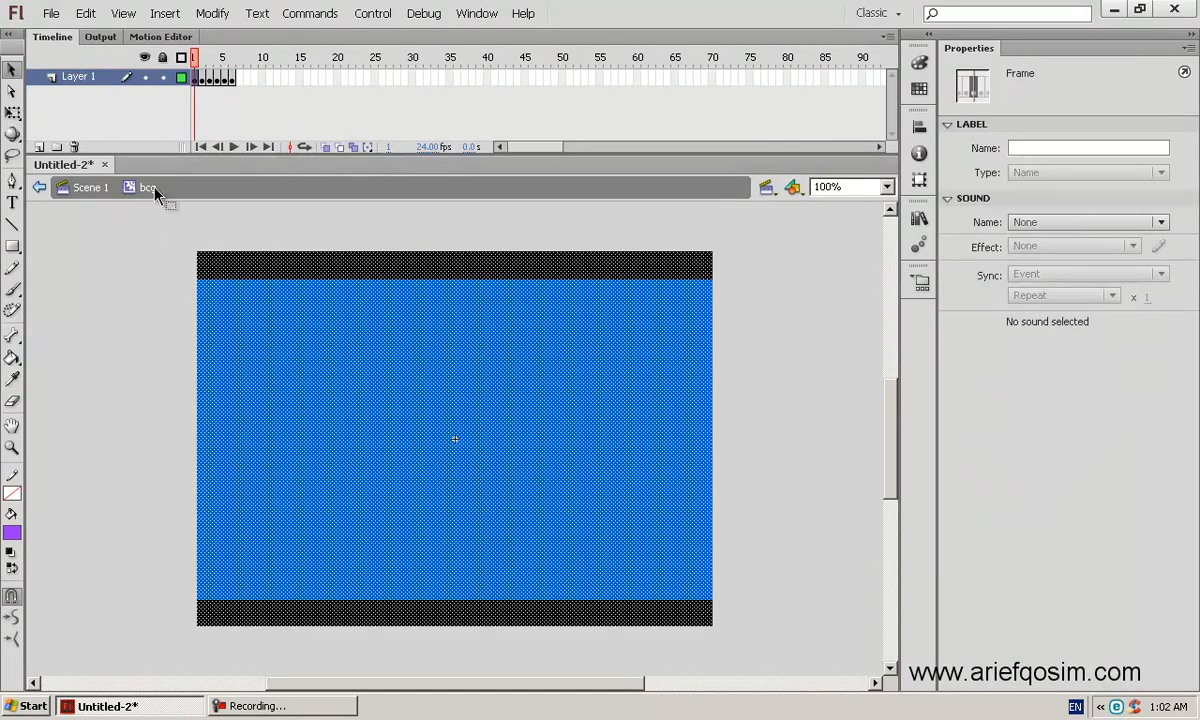
pyautogui.rightClick(194, 84)
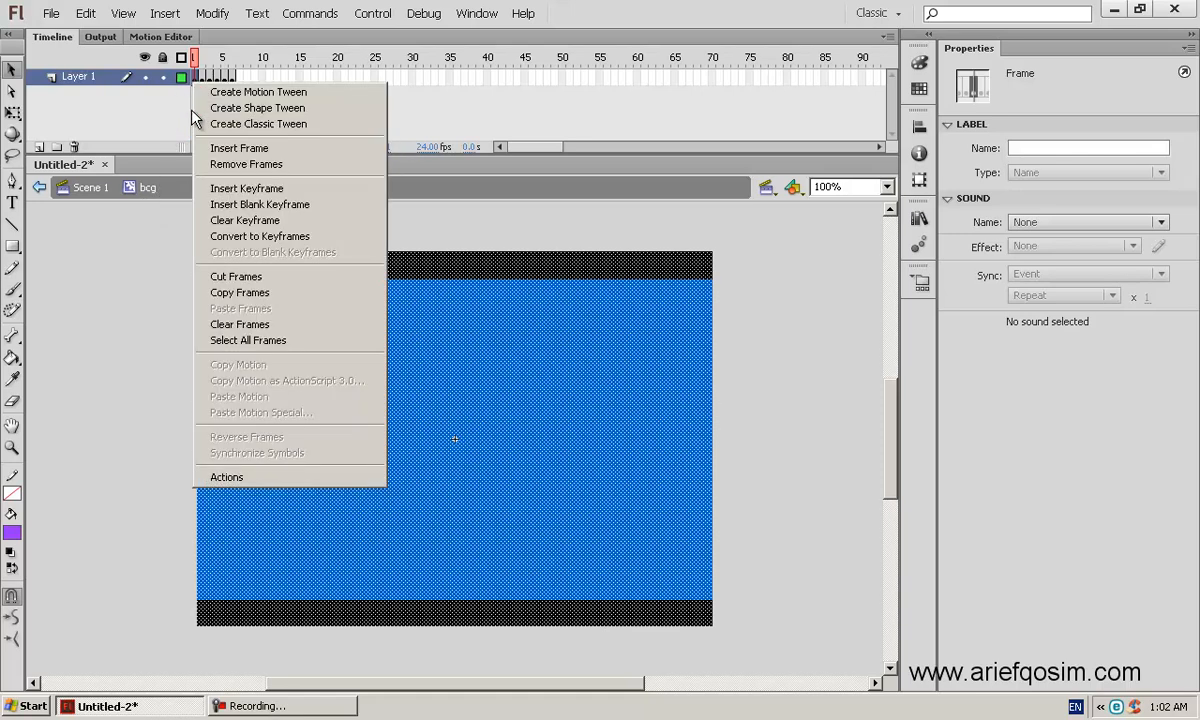
pyautogui.click(254, 480)
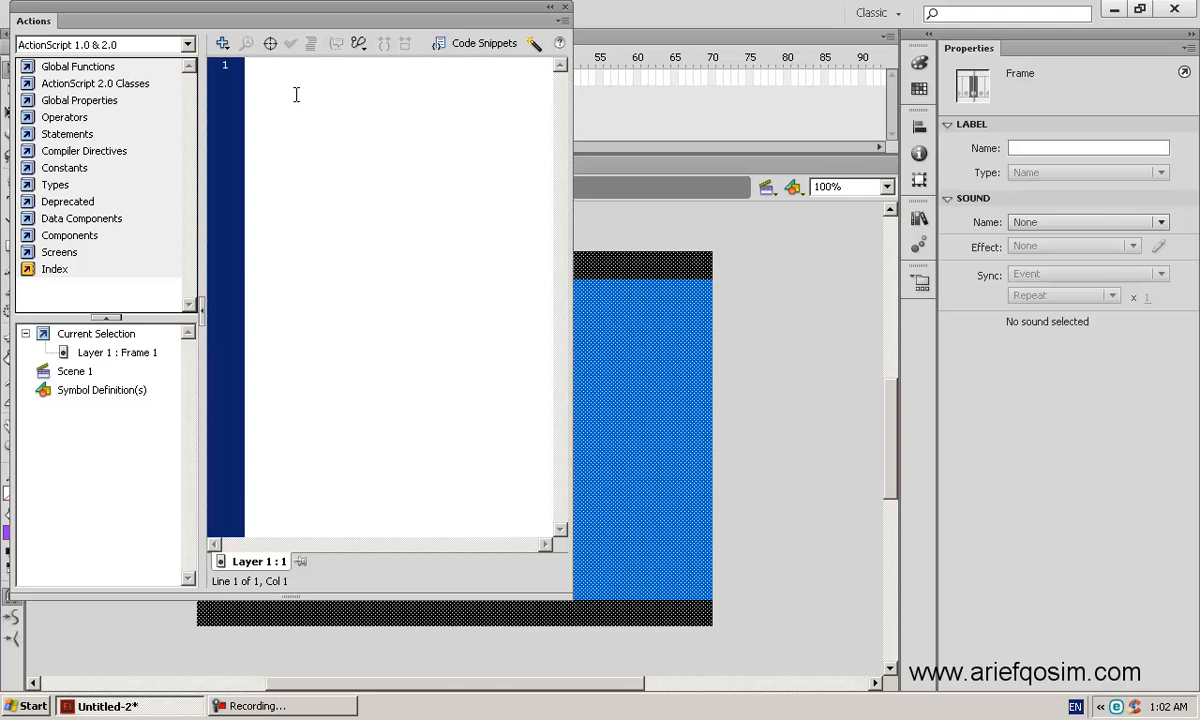
pyautogui.write('sto')
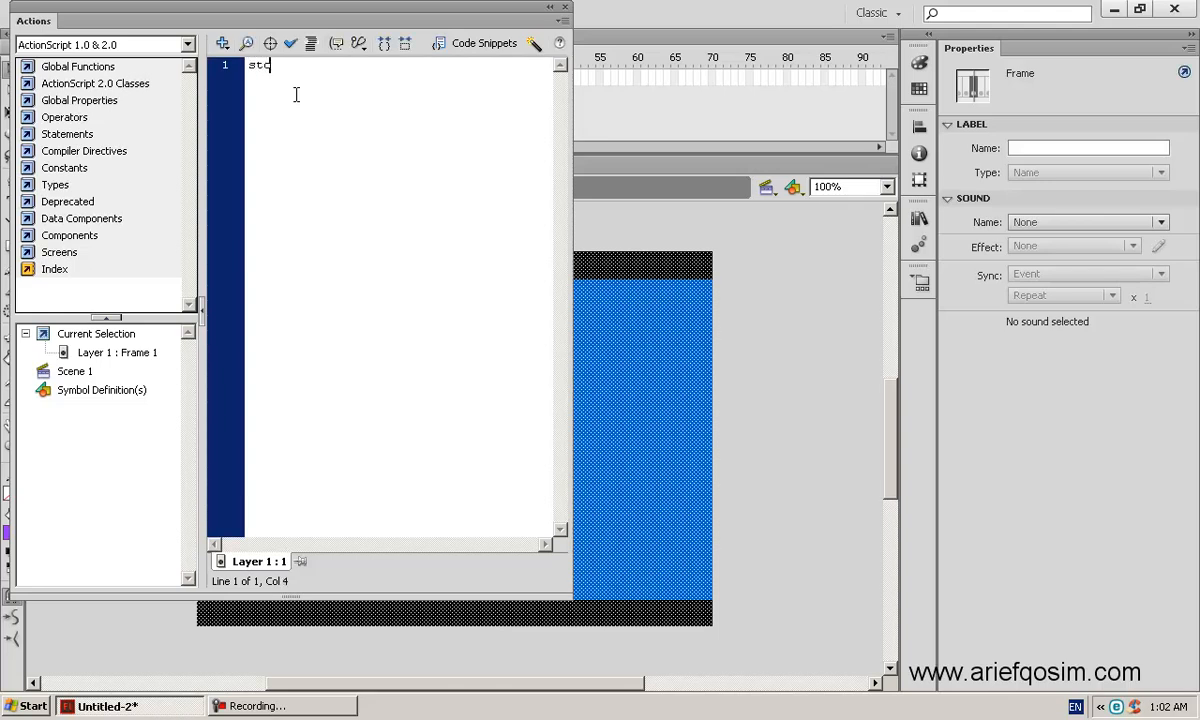
pyautogui.write('p();')
# Step: Look up the stop command among the Timeline Control global functions, highlight the stop(); line in the script and close the Actions editor
pyautogui.click(222, 44)
pyautogui.moveTo(228, 64)
pyautogui.moveTo(426, 65)
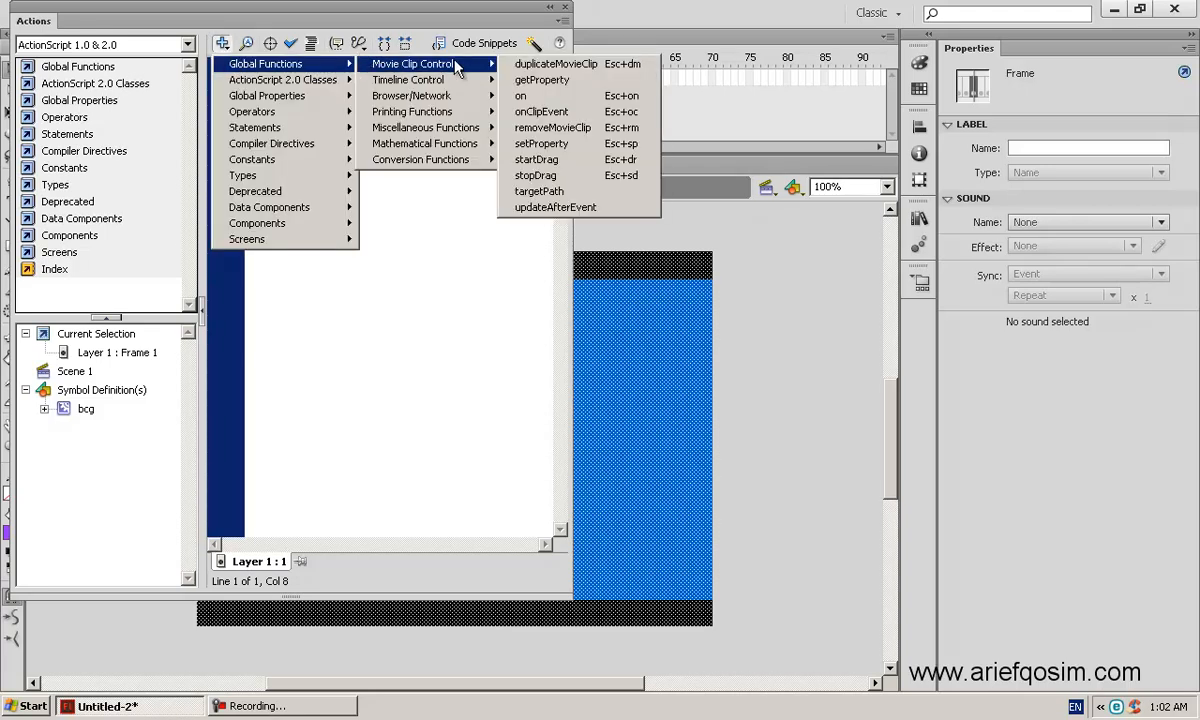
pyautogui.moveTo(470, 80)
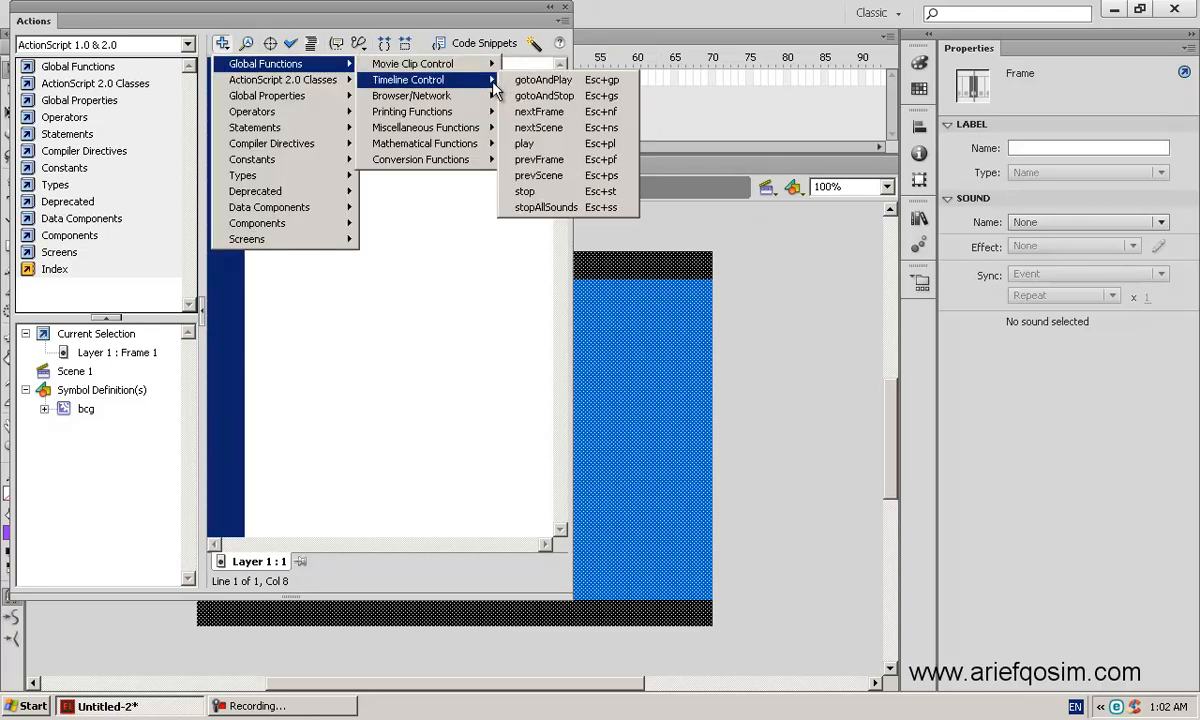
pyautogui.click(538, 193)
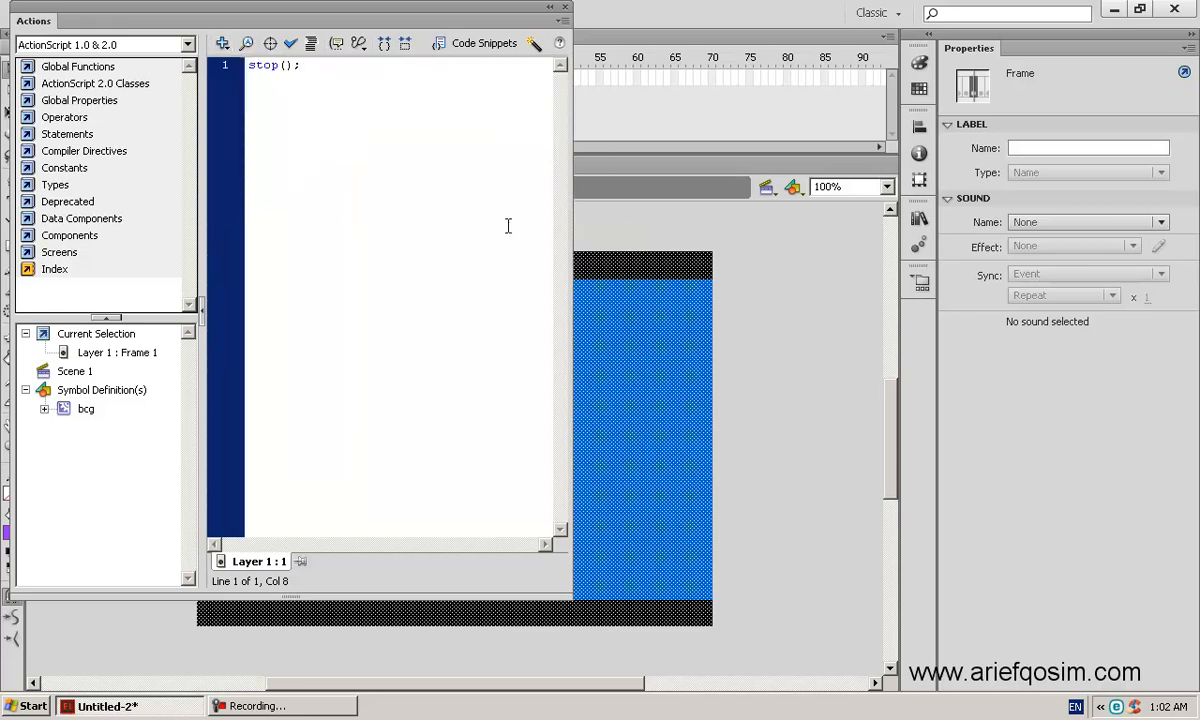
pyautogui.moveTo(306, 69); pyautogui.dragTo(238, 68)
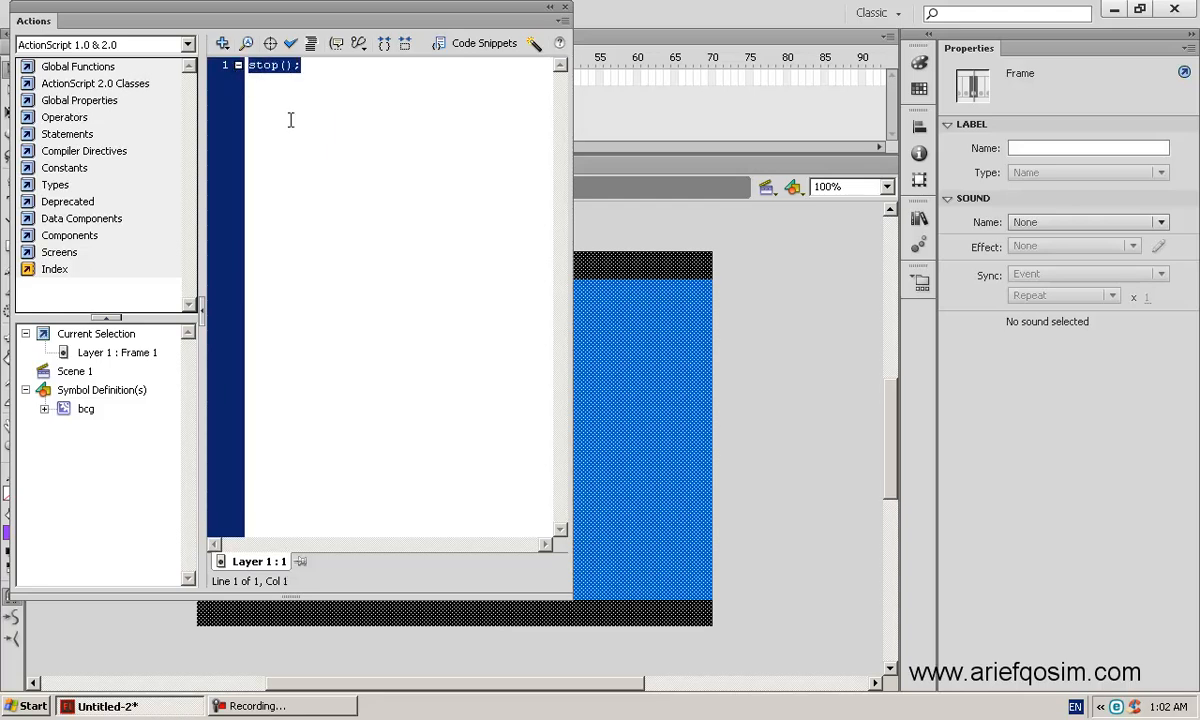
pyautogui.click(565, 7)
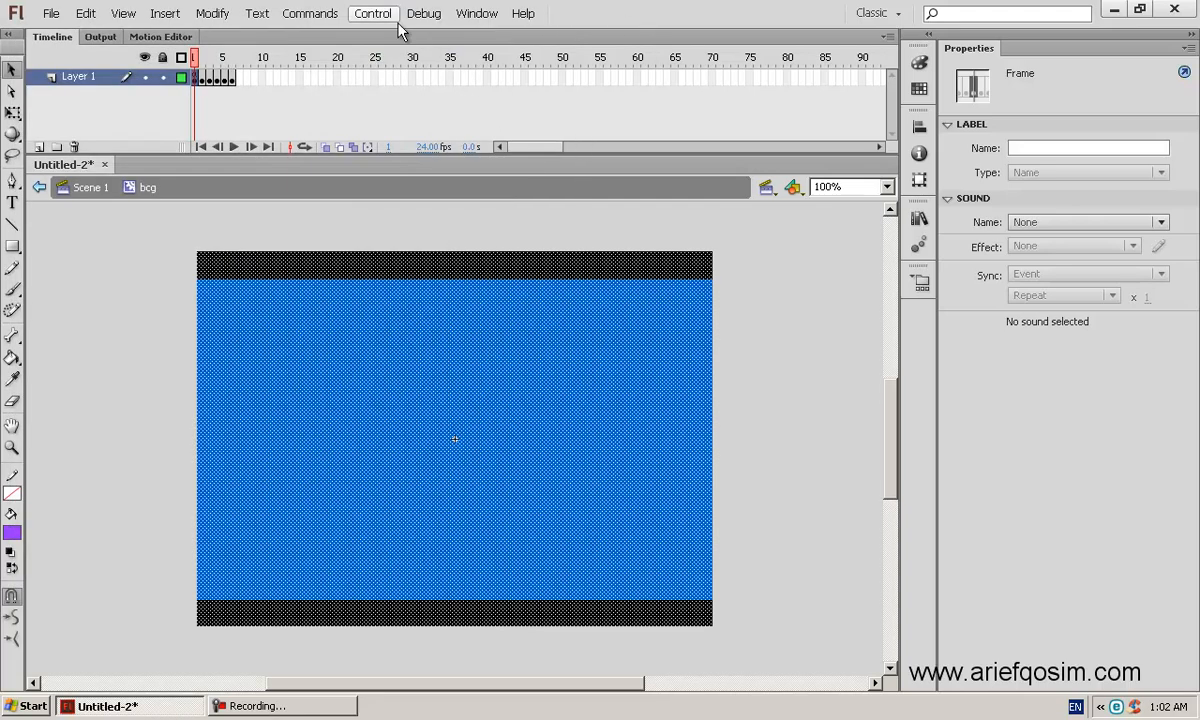
# Step: Test the movie in Flash Professional to check the background with the stop action, and close the preview
pyautogui.click(368, 14)
pyautogui.moveTo(450, 128)
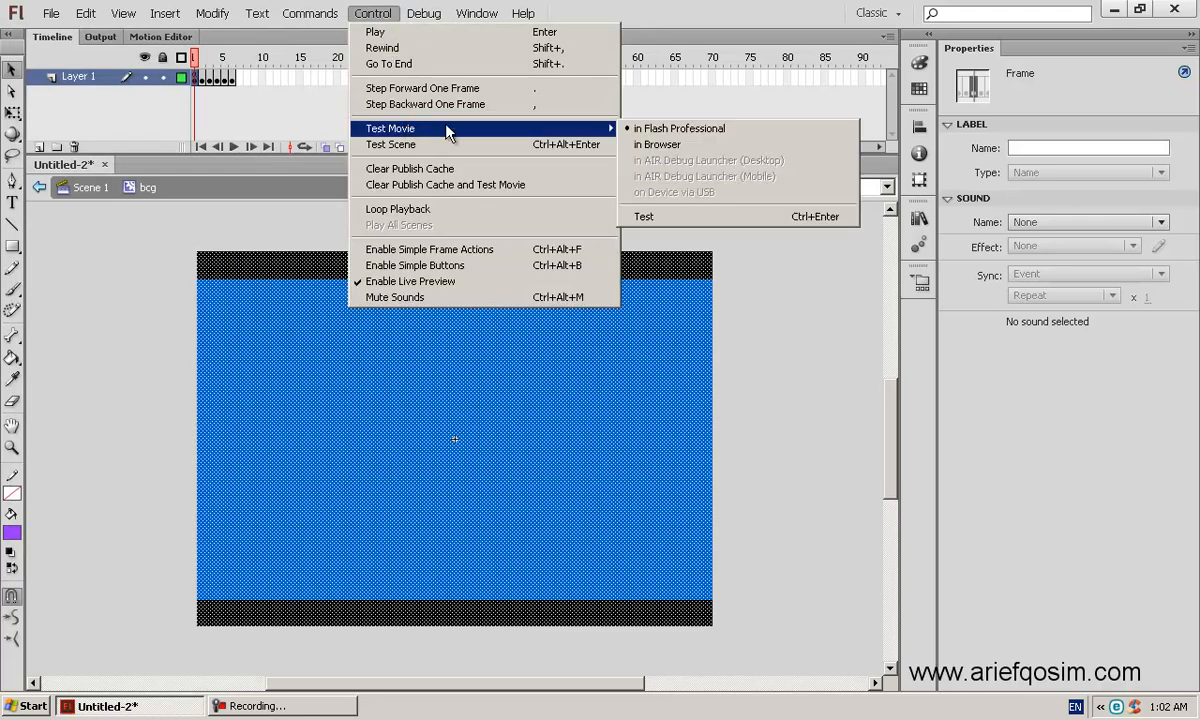
pyautogui.click(691, 130)
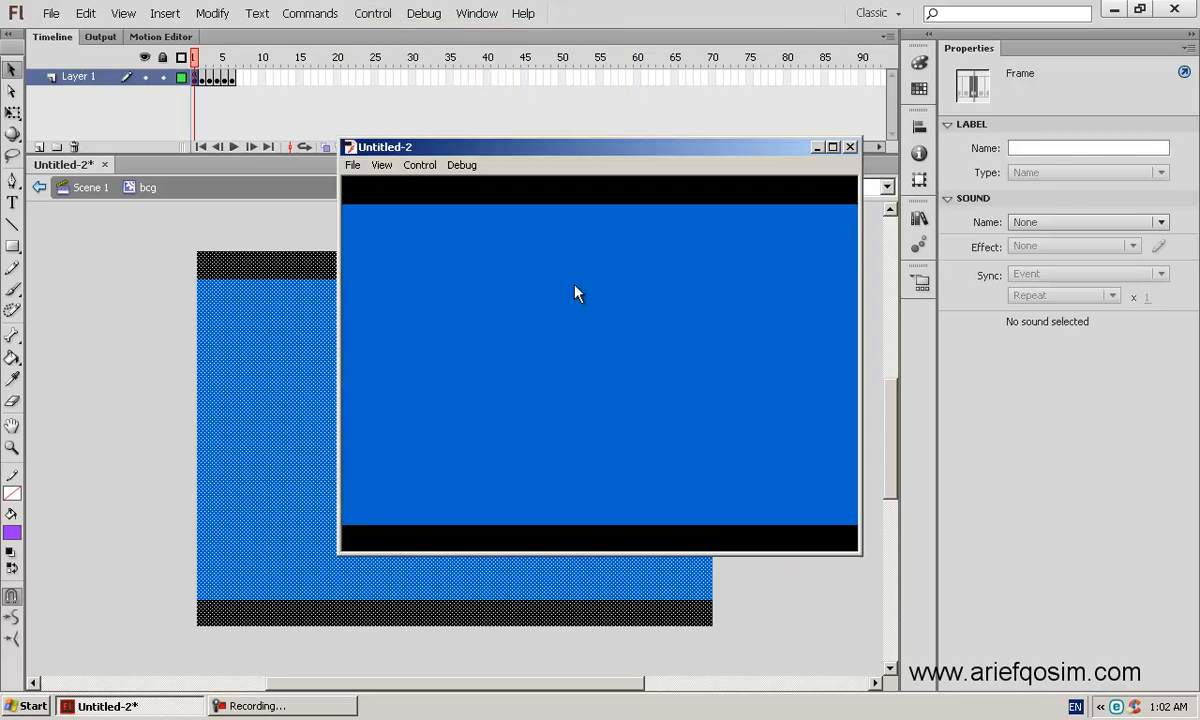
pyautogui.click(197, 90)
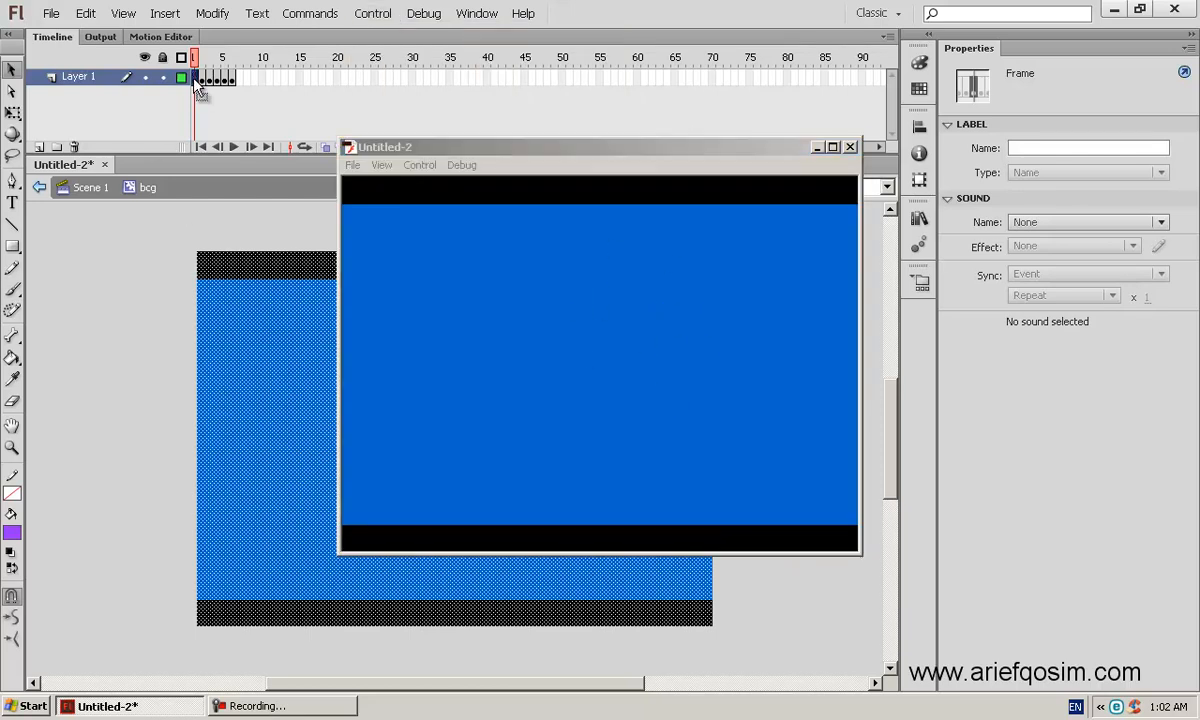
pyautogui.click(850, 147)
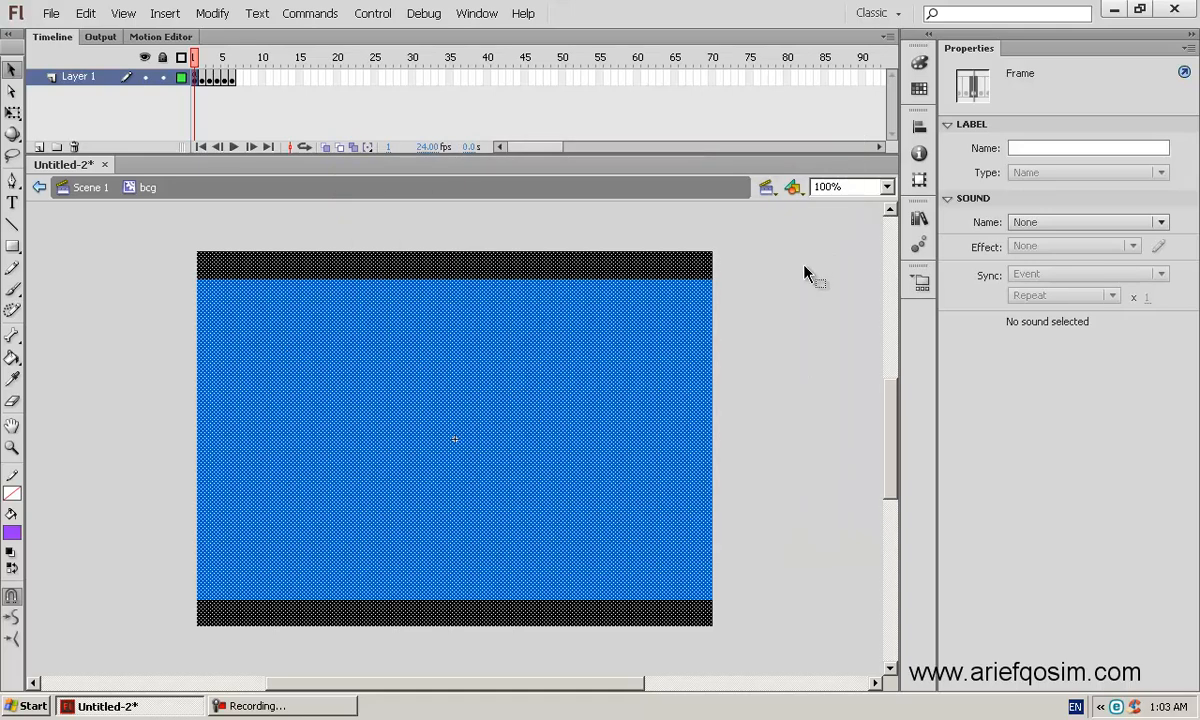
pyautogui.click(804, 272)
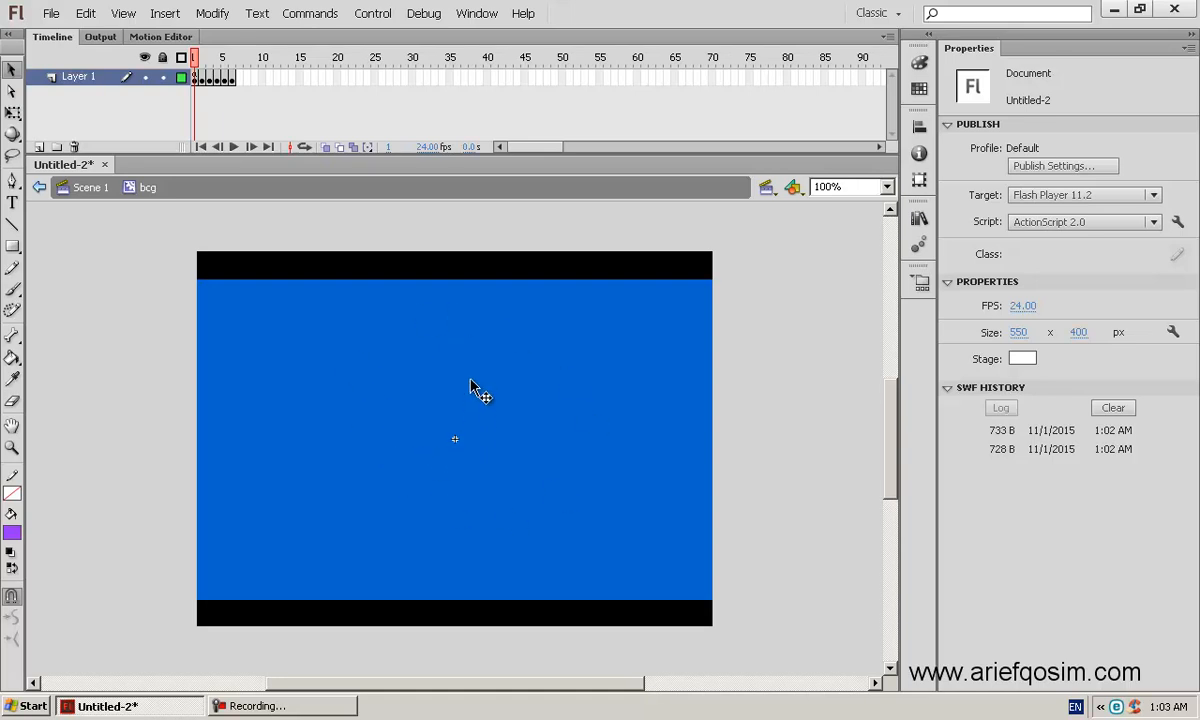
# Step: Go through the bcg clip's keyframes up to frame 6 to review each background colour
pyautogui.click(200, 78)
pyautogui.click(202, 78)
pyautogui.click(209, 78)
pyautogui.click(216, 78)
pyautogui.click(223, 78)
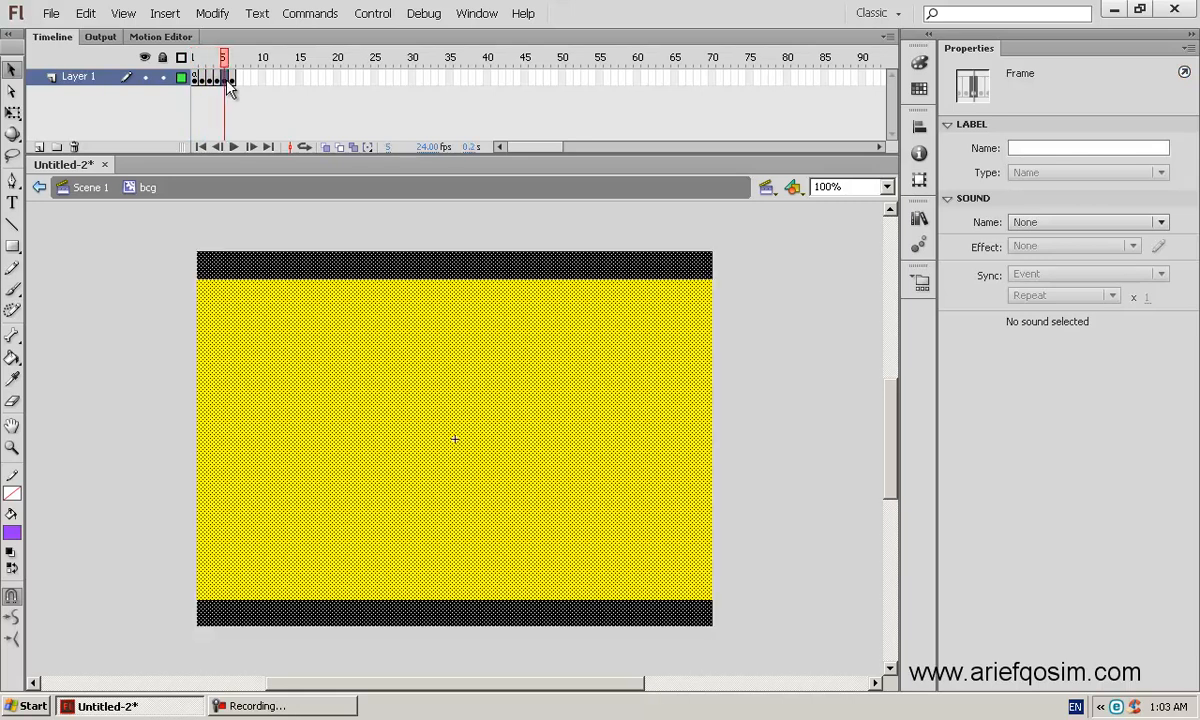
pyautogui.click(231, 78)
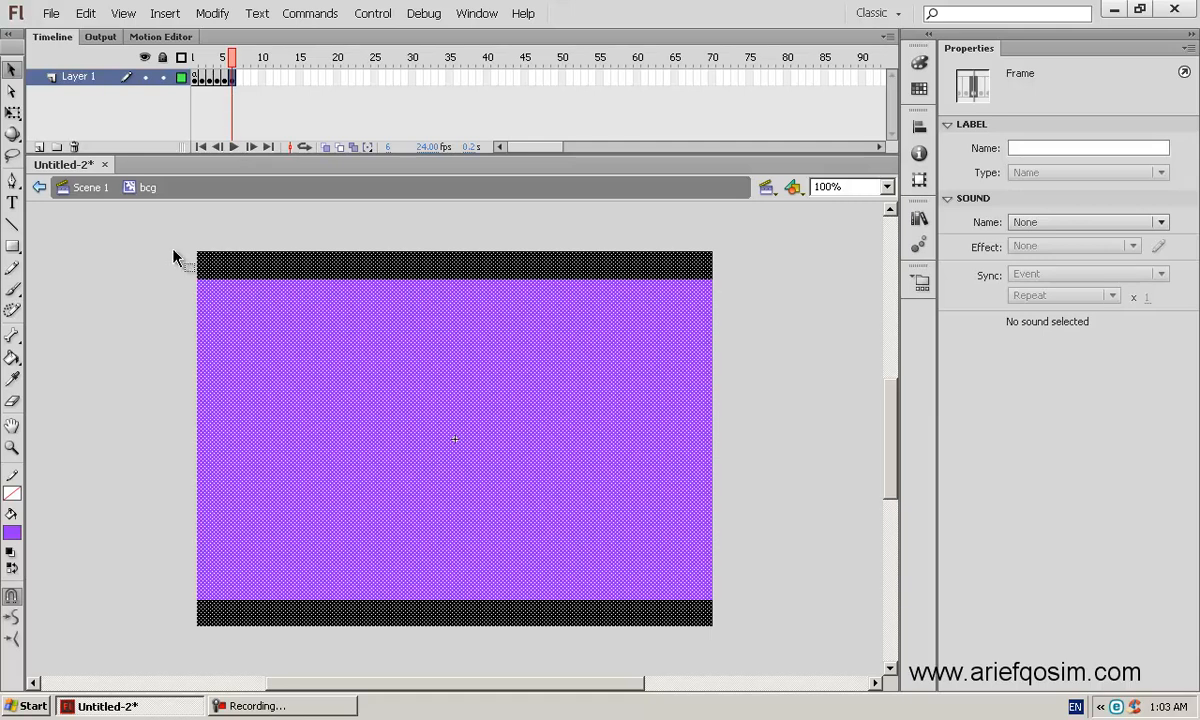
pyautogui.click(97, 263)
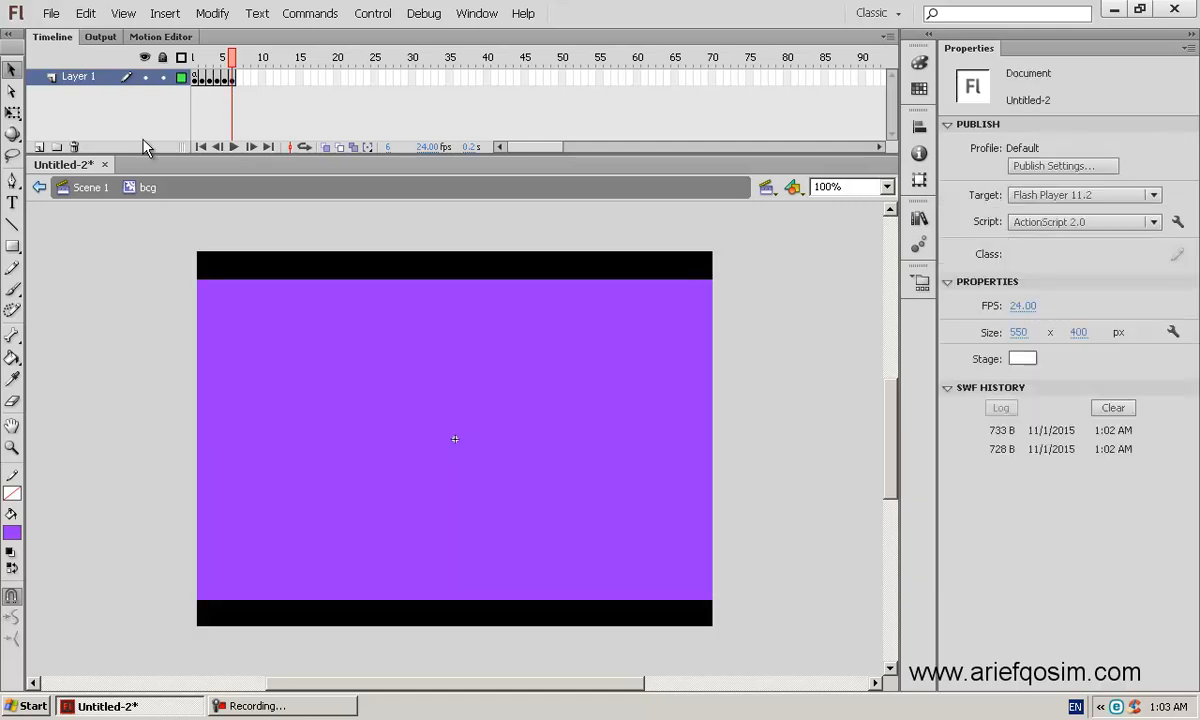
# Step: Add a layer named tombol above Layer 1, lock Layer 1 and go to frame 1
pyautogui.click(40, 148)
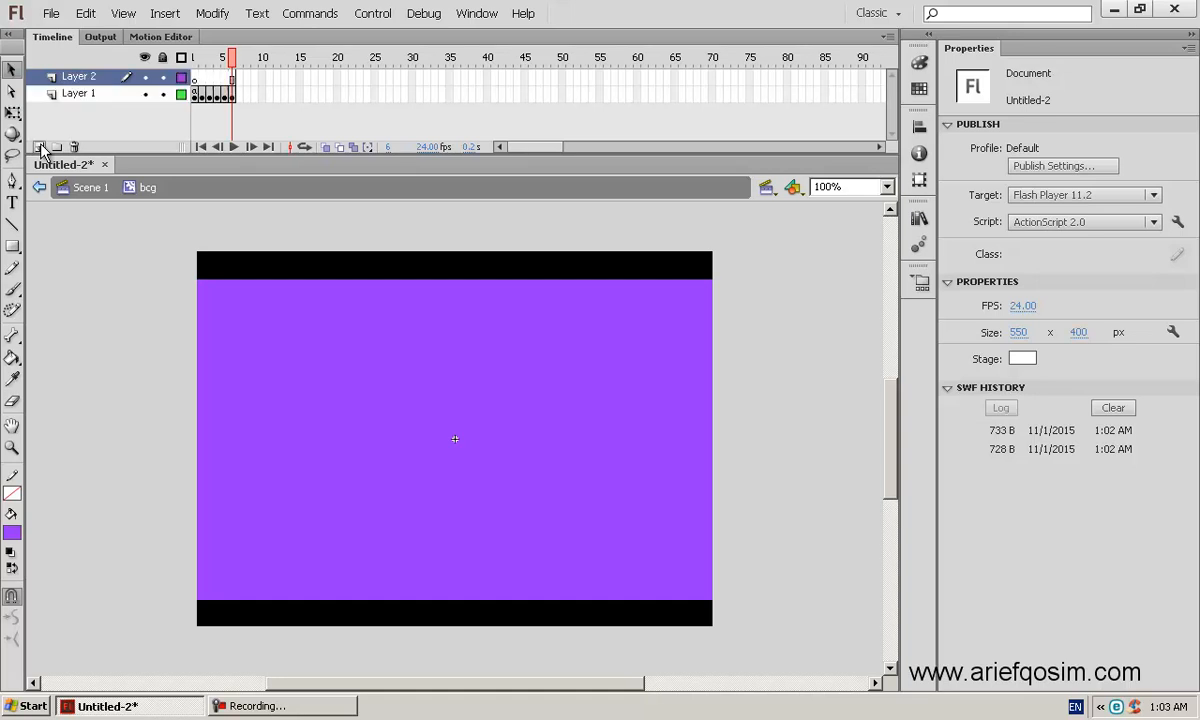
pyautogui.click(70, 80)
pyautogui.doubleClick(70, 78)
pyautogui.write('tombol')
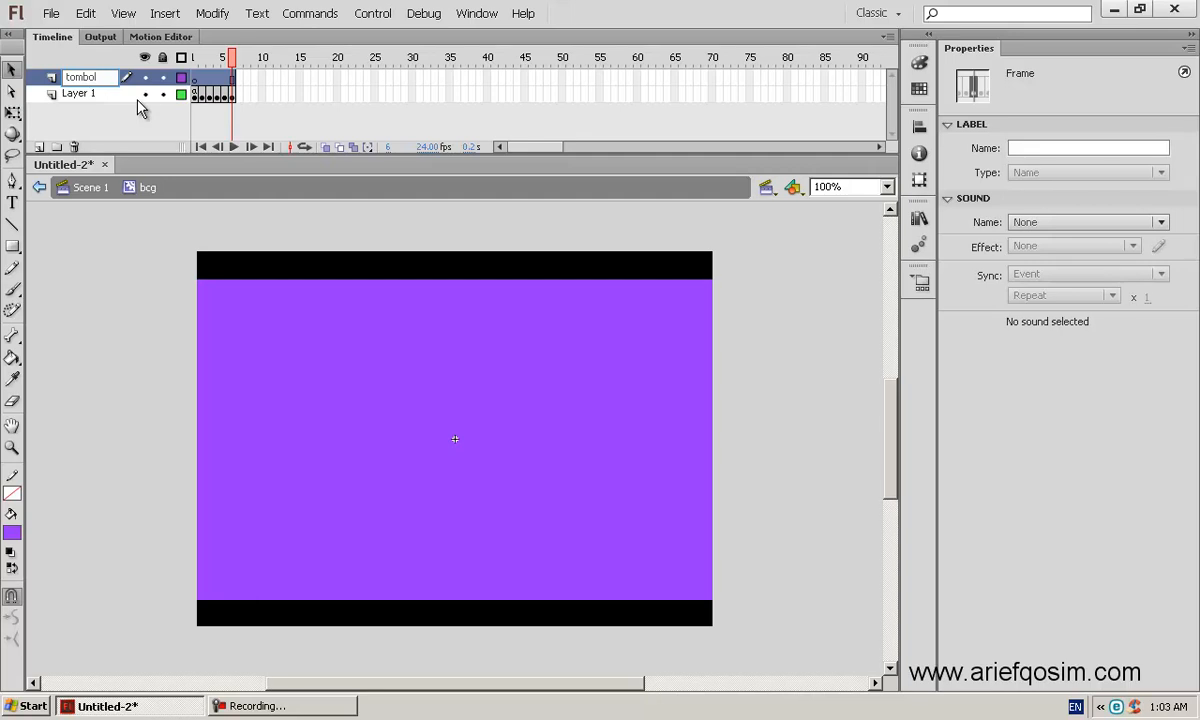
pyautogui.click(142, 212)
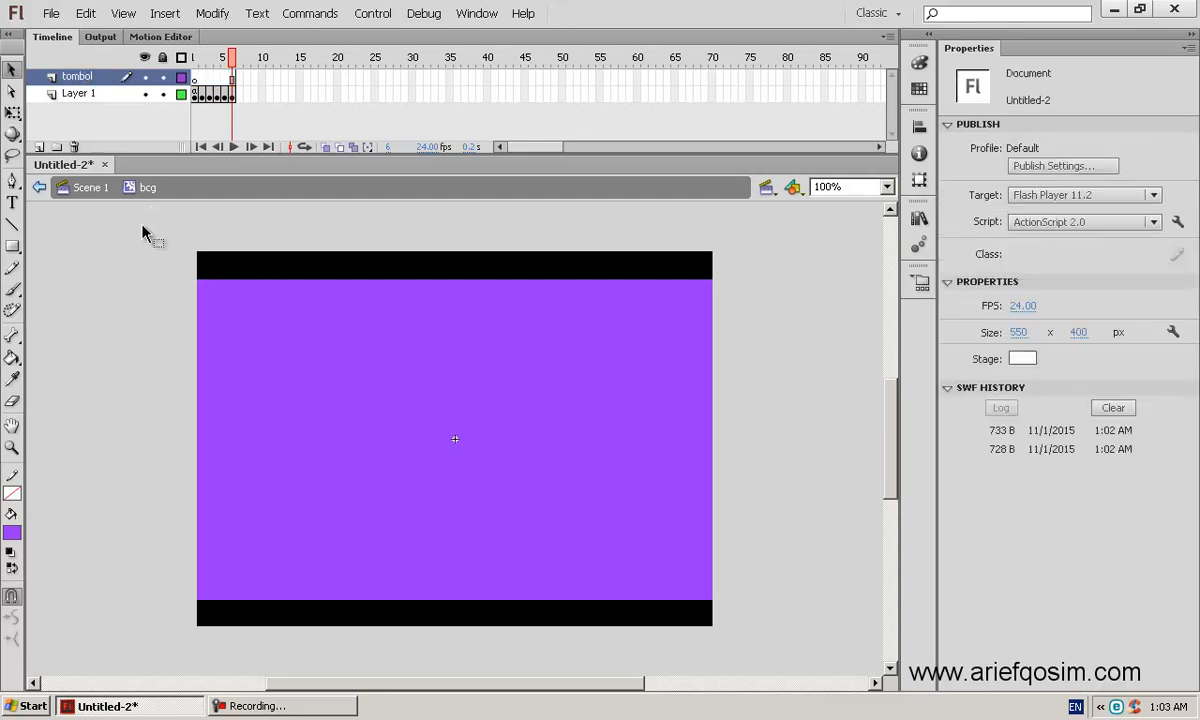
pyautogui.click(197, 93)
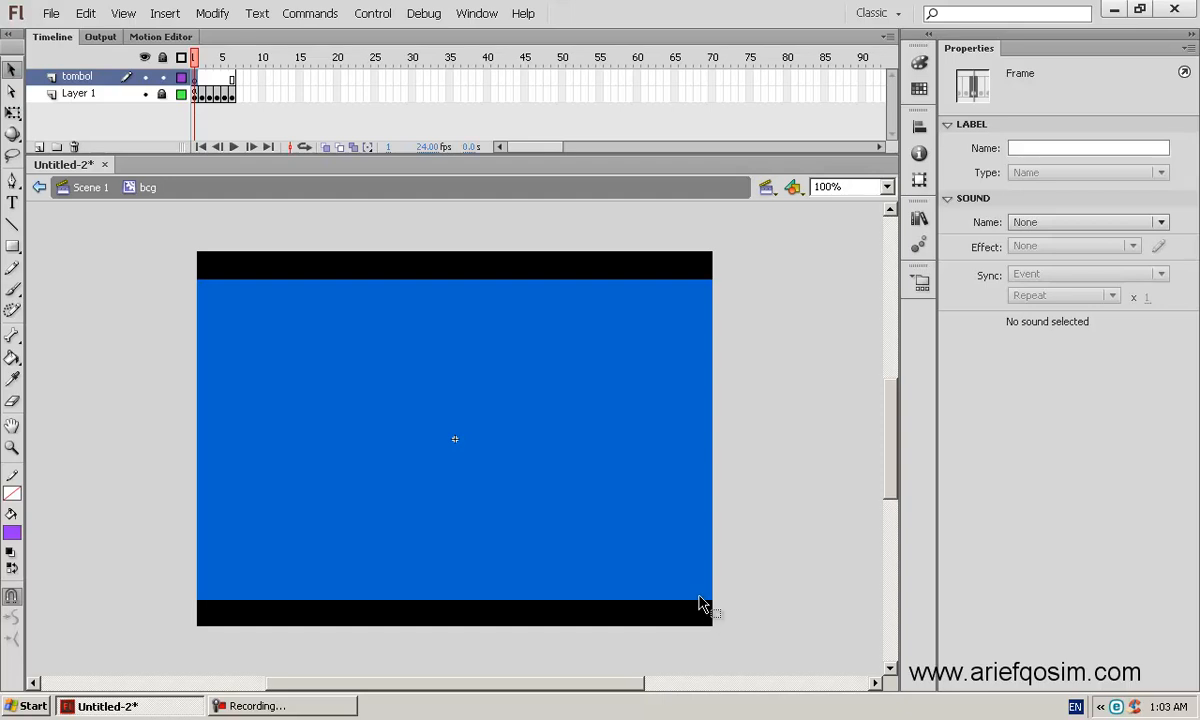
# Step: Open the common library of buttons, expand all its folders and enlarge the library to show more items
pyautogui.click(478, 14)
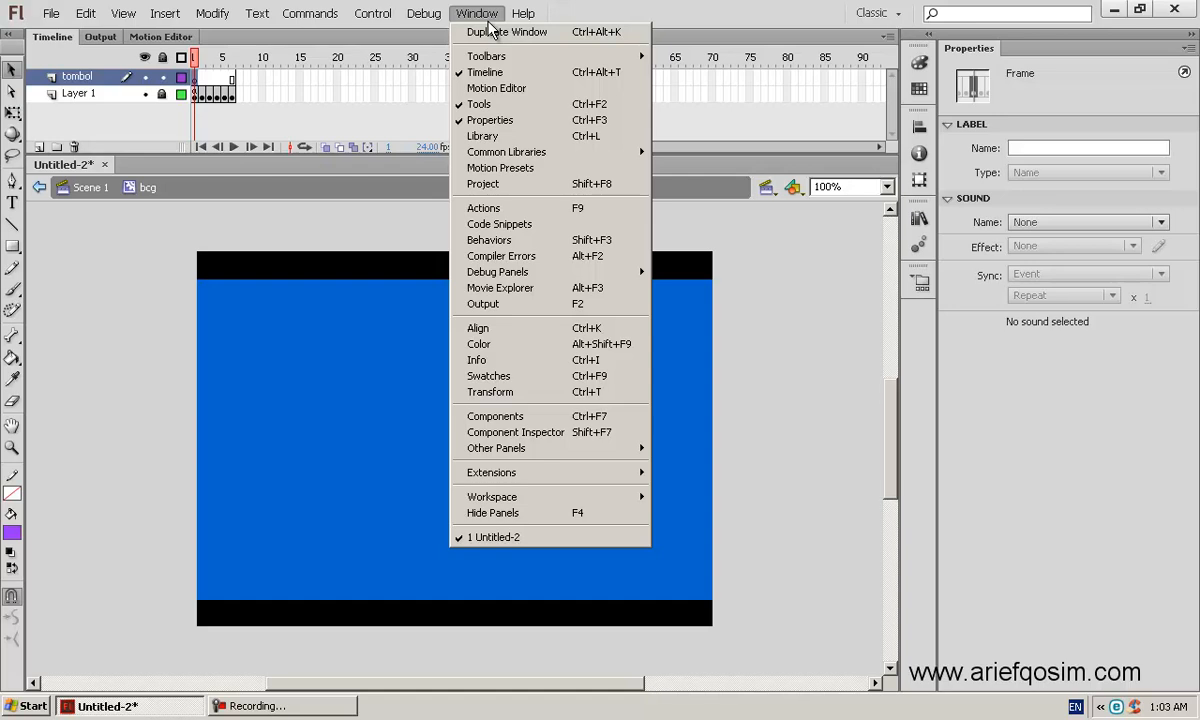
pyautogui.moveTo(532, 152)
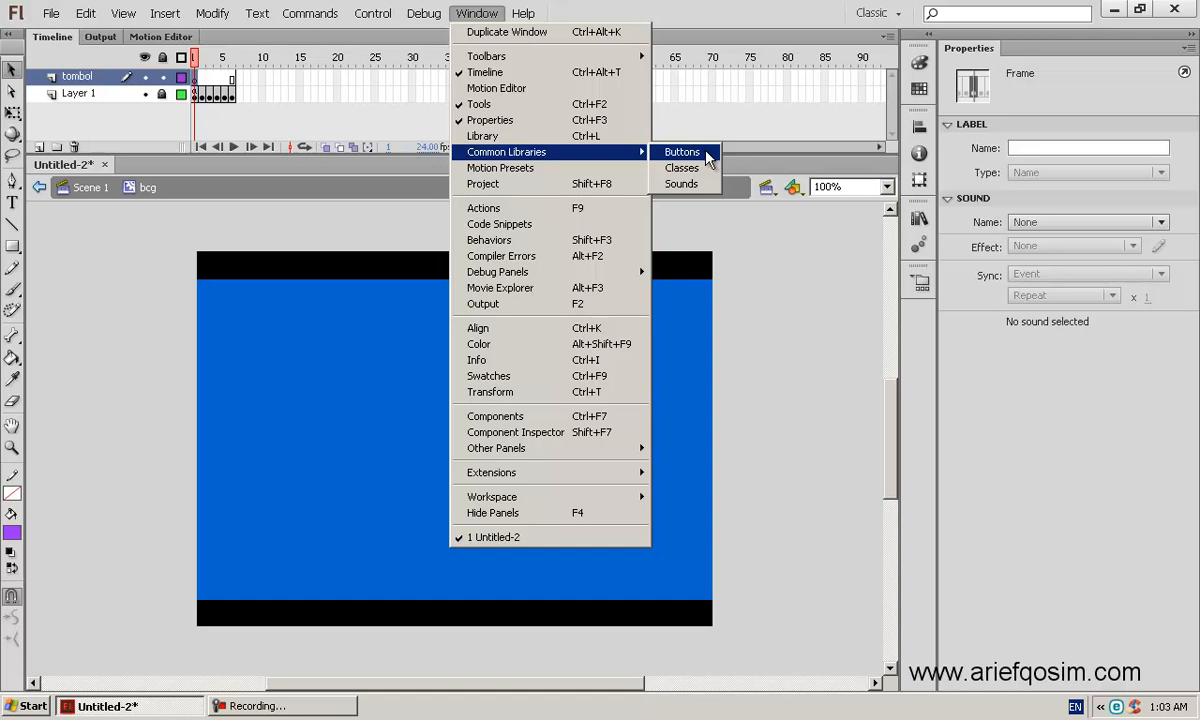
pyautogui.click(707, 158)
pyautogui.click(646, 251)
pyautogui.moveTo(842, 184); pyautogui.dragTo(832, 120)
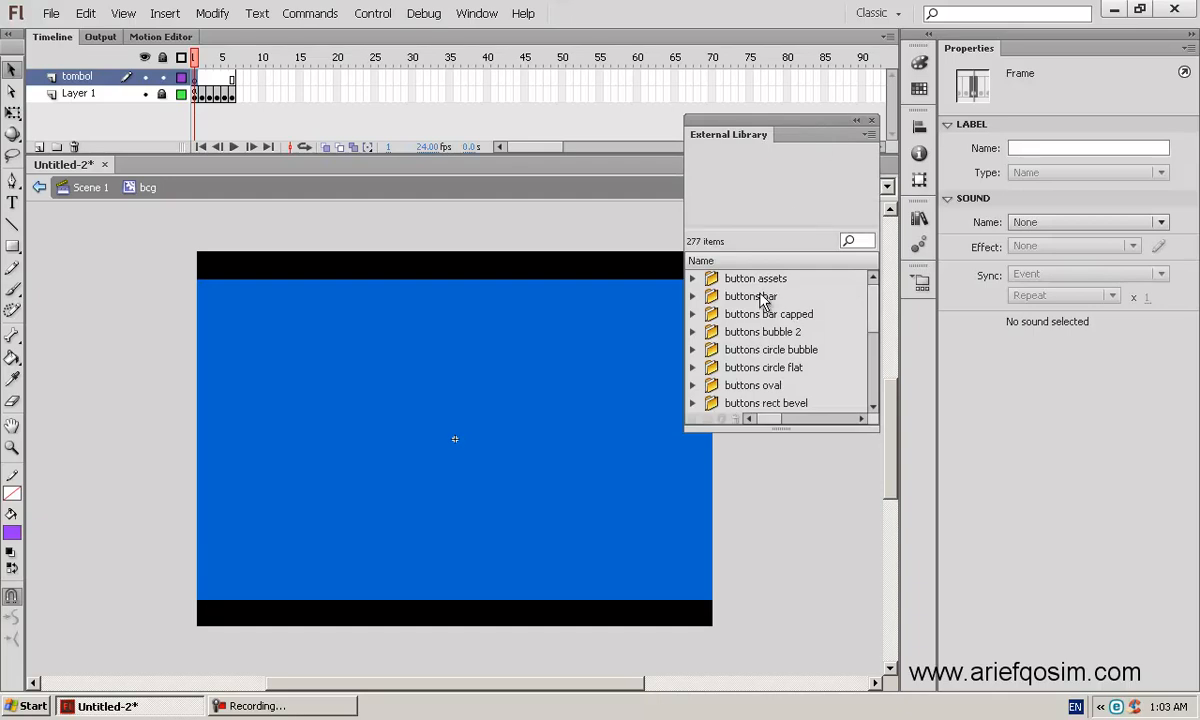
pyautogui.rightClick(762, 300)
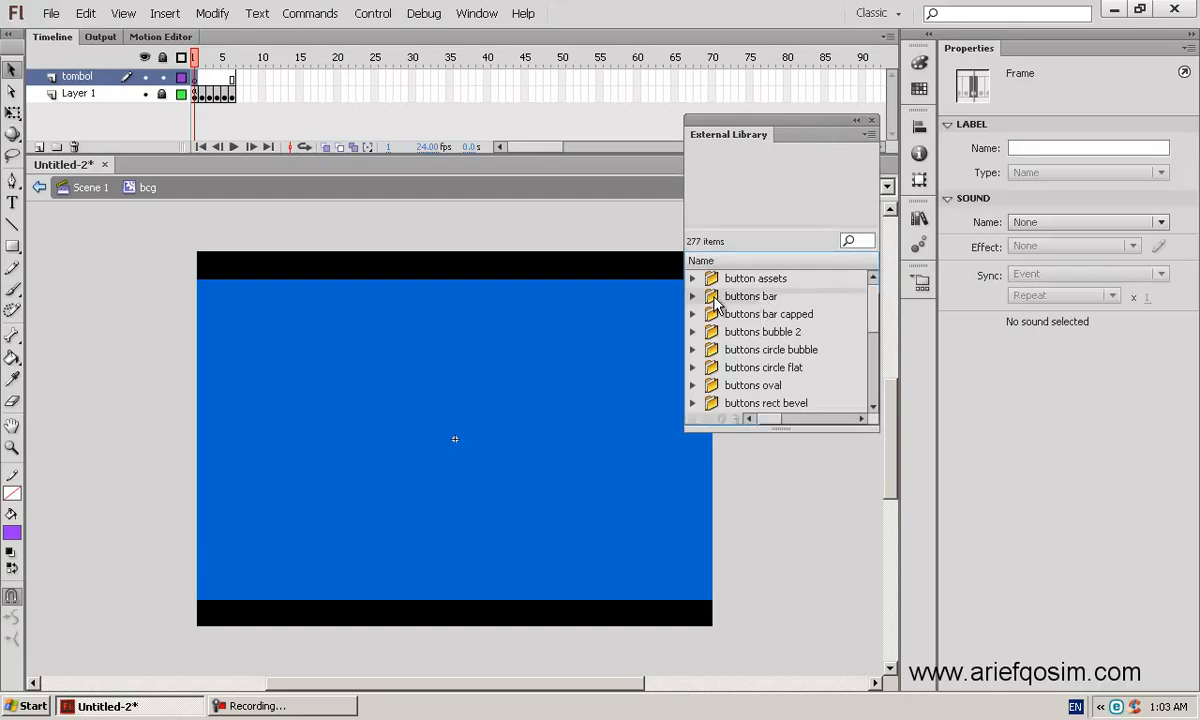
pyautogui.rightClick(736, 302)
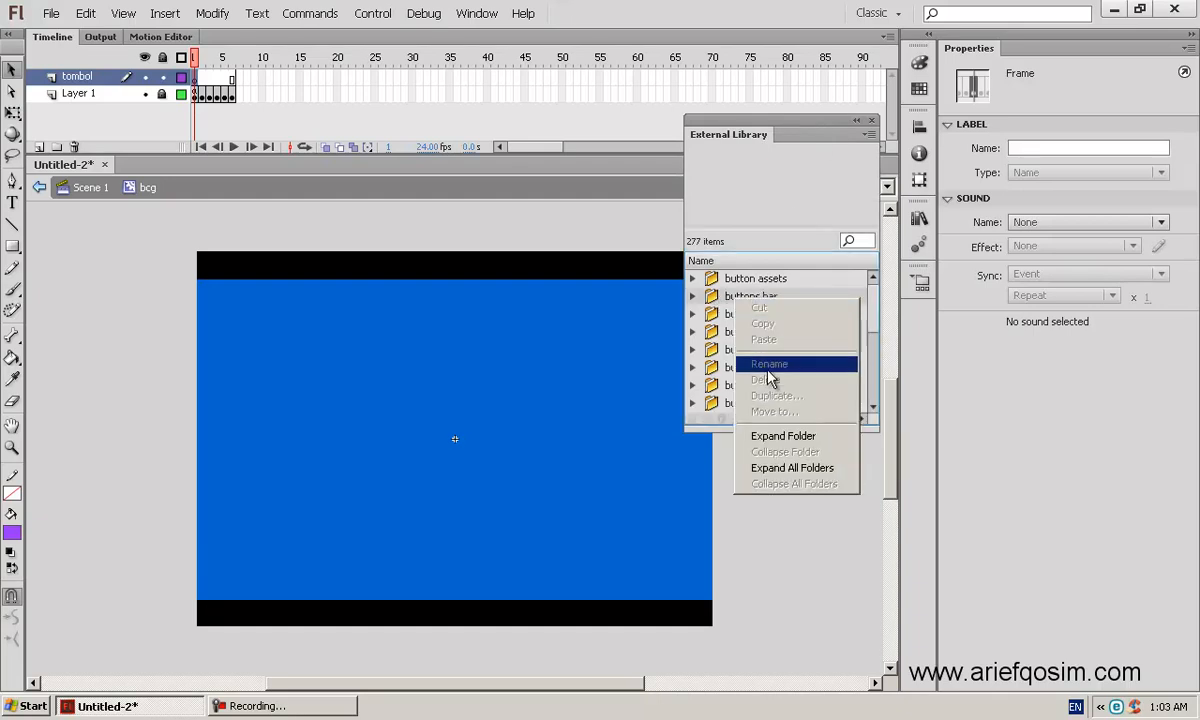
pyautogui.click(812, 478)
pyautogui.moveTo(803, 430); pyautogui.dragTo(795, 652)
# Step: Browse the button library and preview various buttons, through to circle button - next in the classic Circle Buttons folder
pyautogui.click(776, 474)
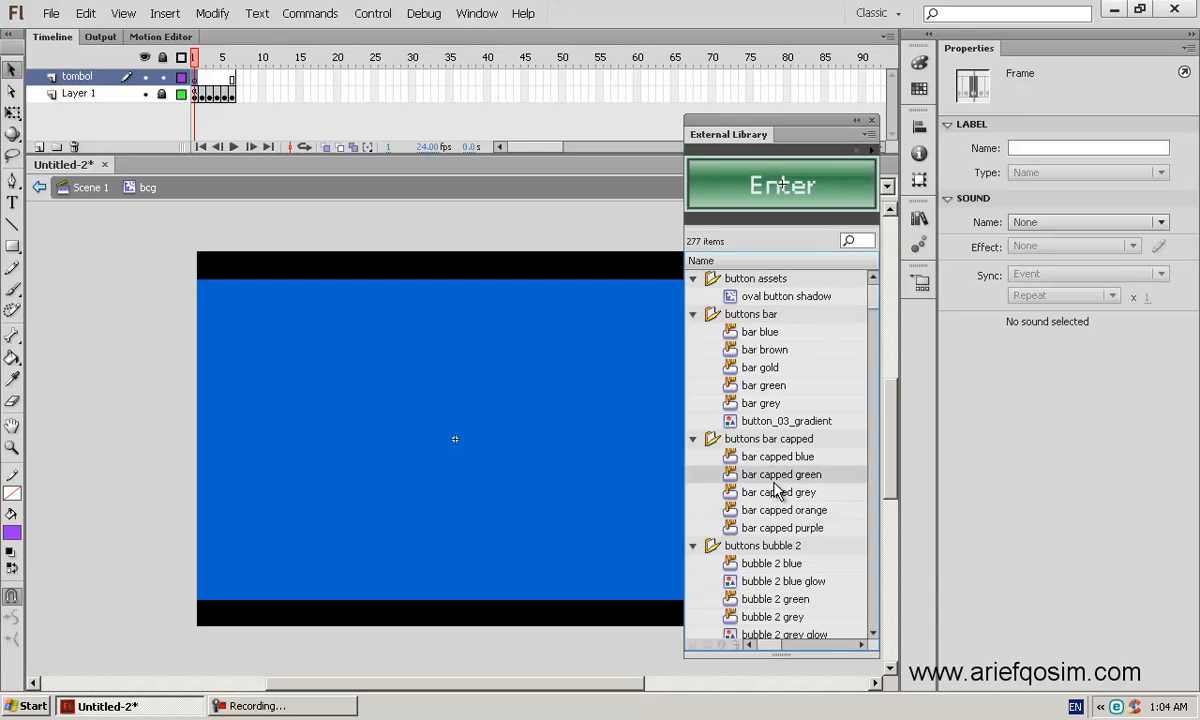
pyautogui.scroll(-5, 776, 488)
pyautogui.click(775, 457)
pyautogui.scroll(-4, 775, 458)
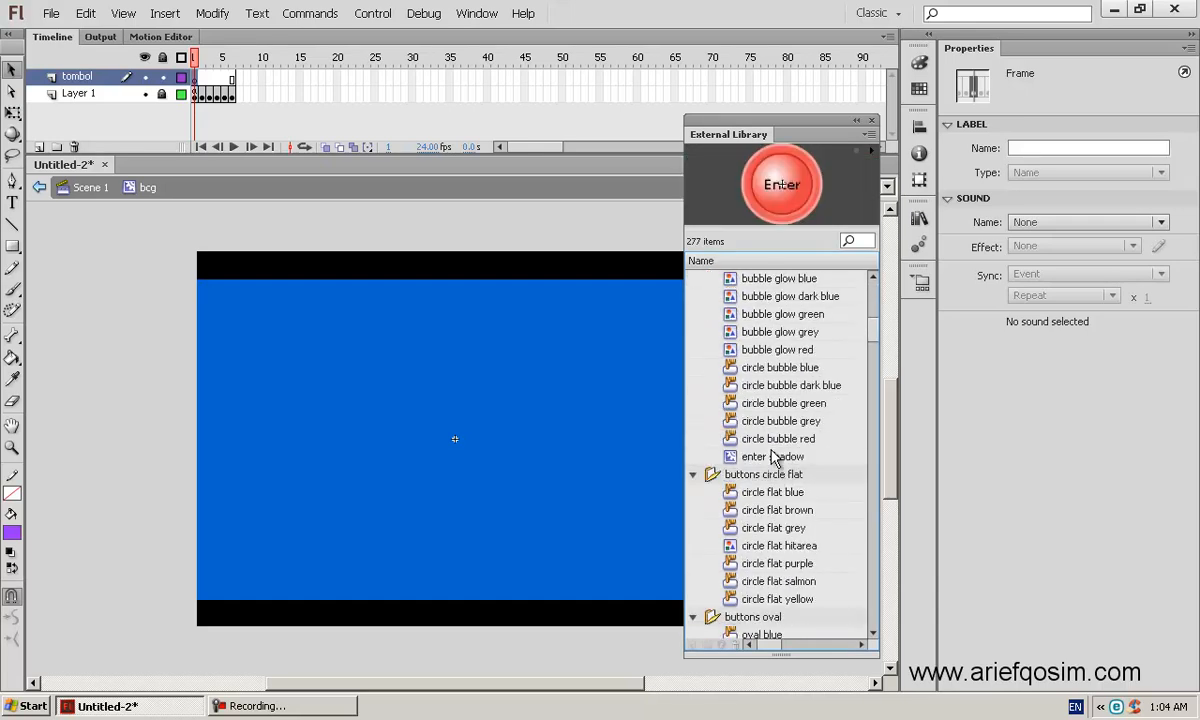
pyautogui.scroll(-4, 773, 458)
pyautogui.click(769, 456)
pyautogui.scroll(-4, 769, 456)
pyautogui.click(768, 474)
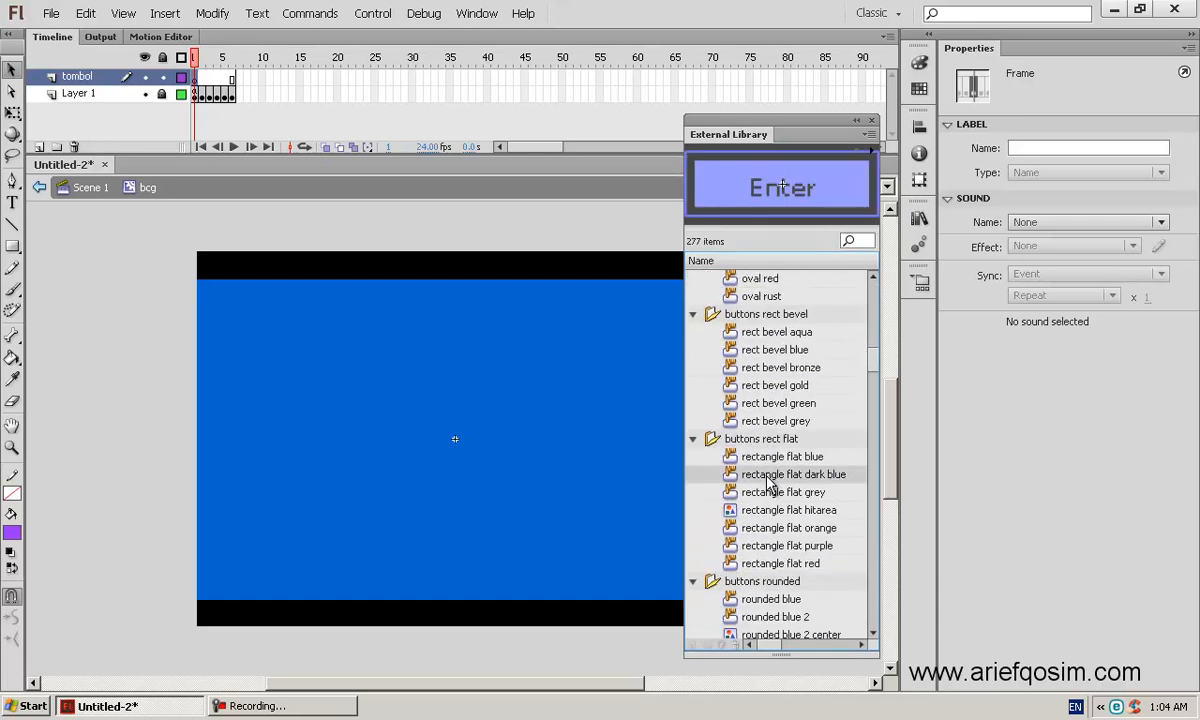
pyautogui.scroll(-3, 768, 480)
pyautogui.click(768, 476)
pyautogui.scroll(-6, 768, 478)
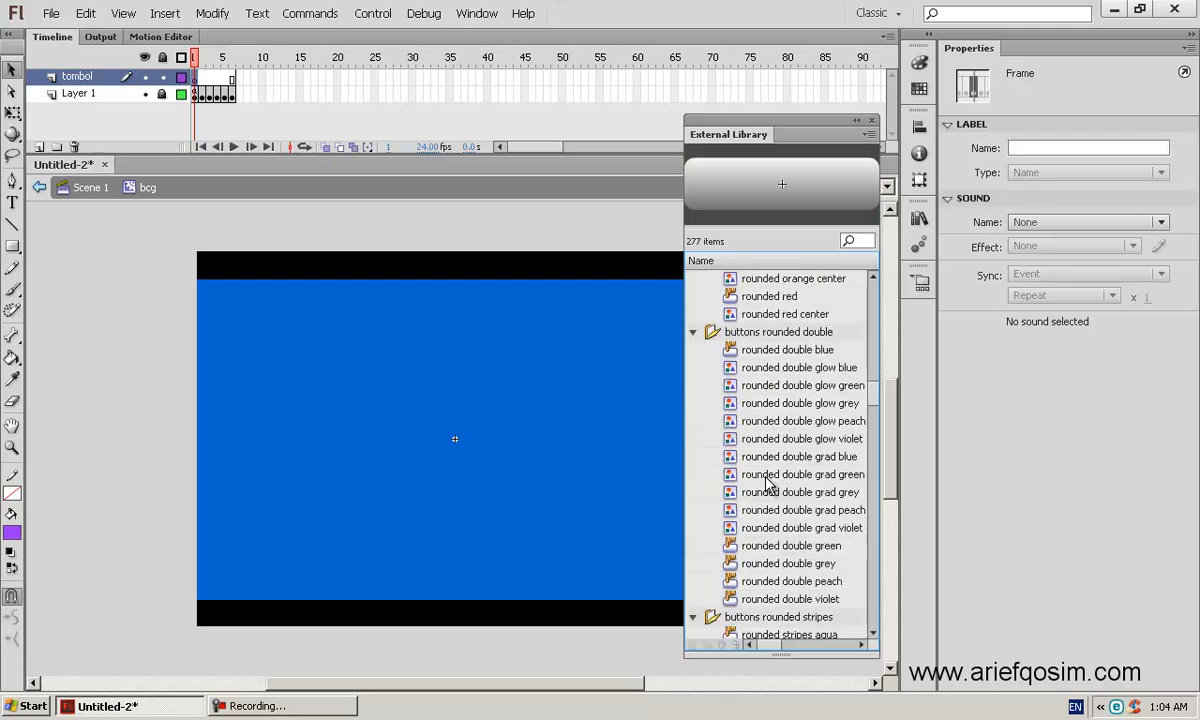
pyautogui.click(771, 350)
pyautogui.scroll(-3, 771, 450)
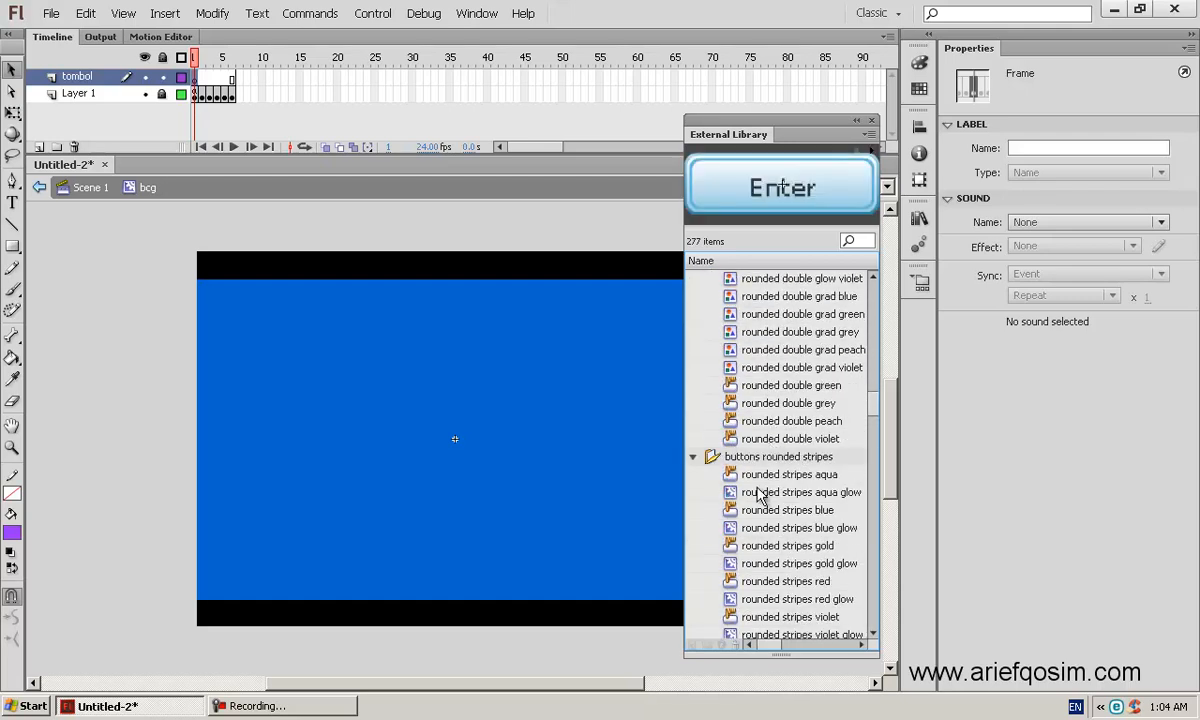
pyautogui.click(758, 488)
pyautogui.scroll(-8, 758, 480)
pyautogui.click(759, 462)
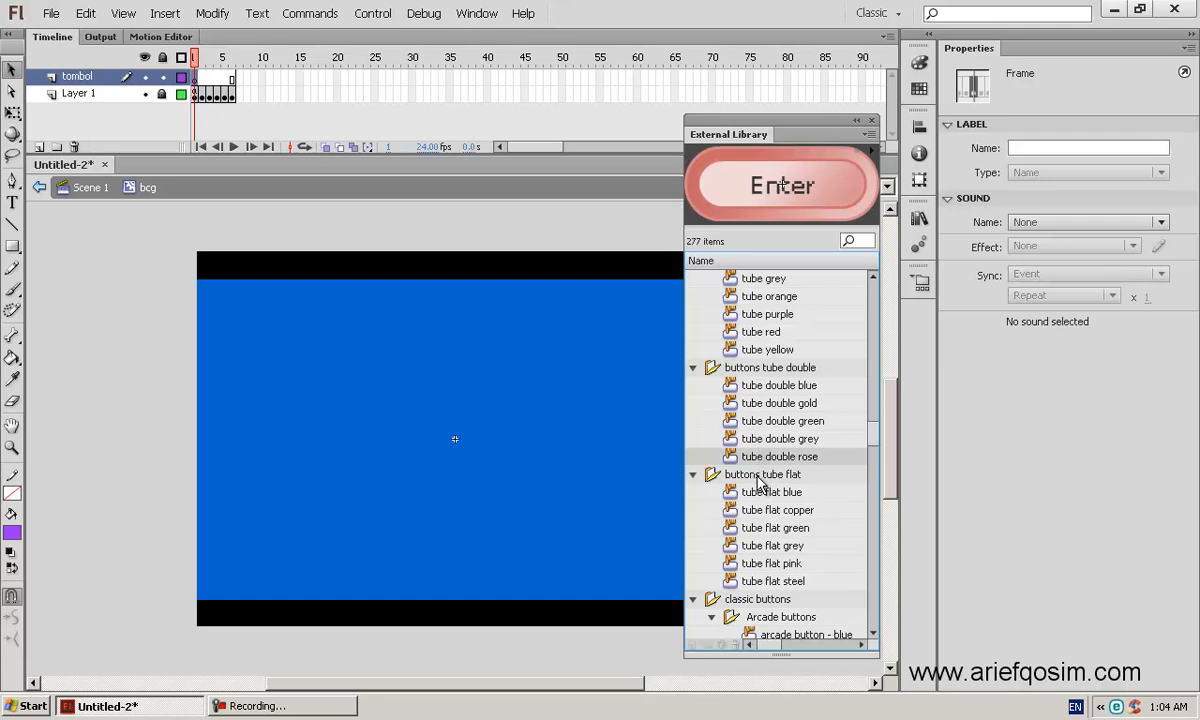
pyautogui.click(760, 491)
pyautogui.scroll(-3, 760, 491)
pyautogui.click(762, 492)
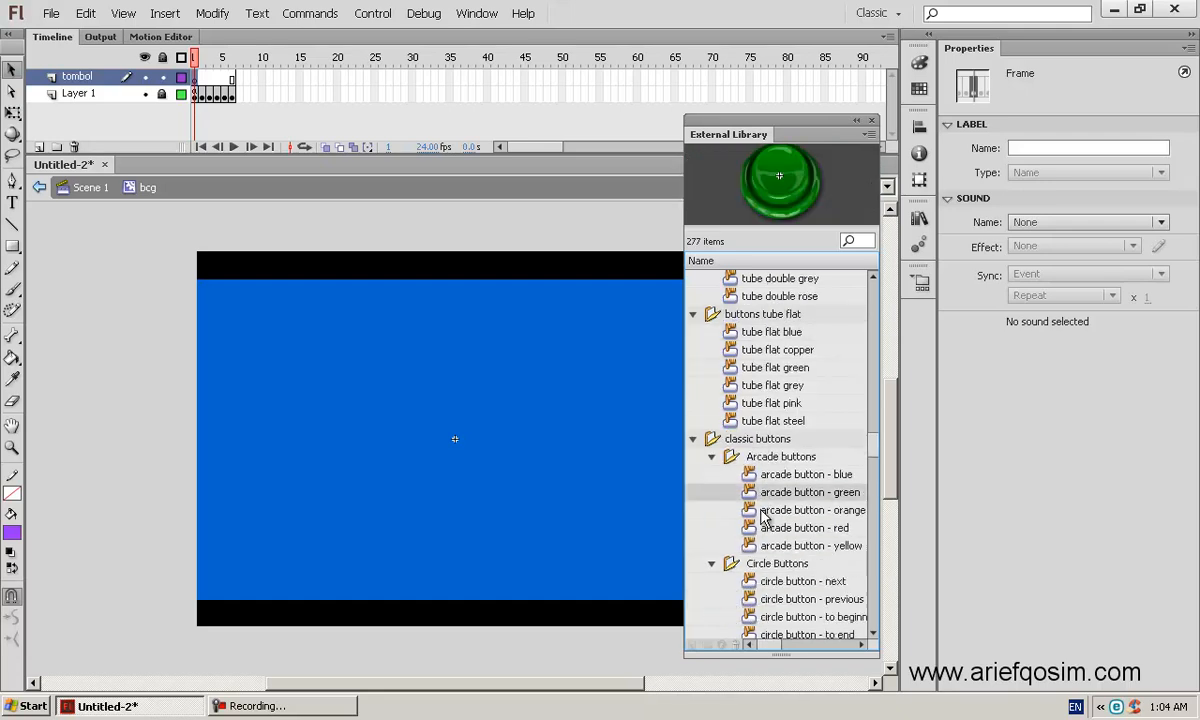
pyautogui.click(762, 510)
pyautogui.click(764, 527)
pyautogui.scroll(-4, 766, 500)
pyautogui.click(774, 369)
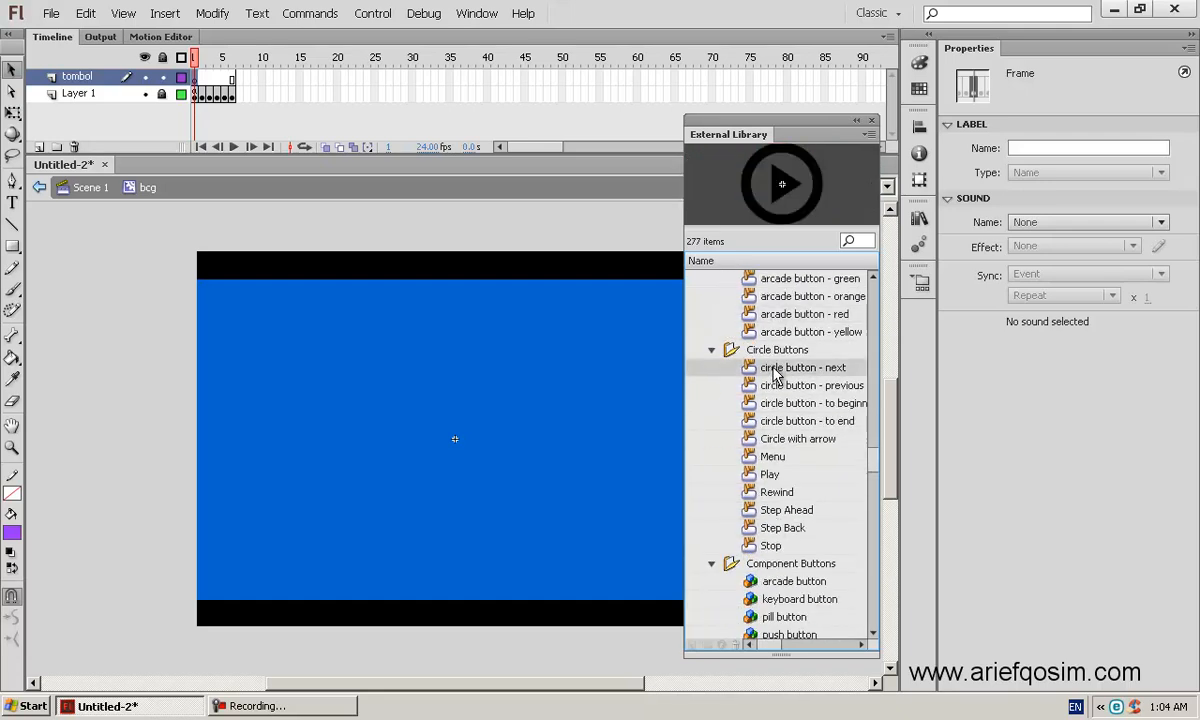
# Step: Preview the buttons in the Circle Buttons folder, from circle button - previous to Stop, and return to circle button - next
pyautogui.click(777, 386)
pyautogui.click(776, 404)
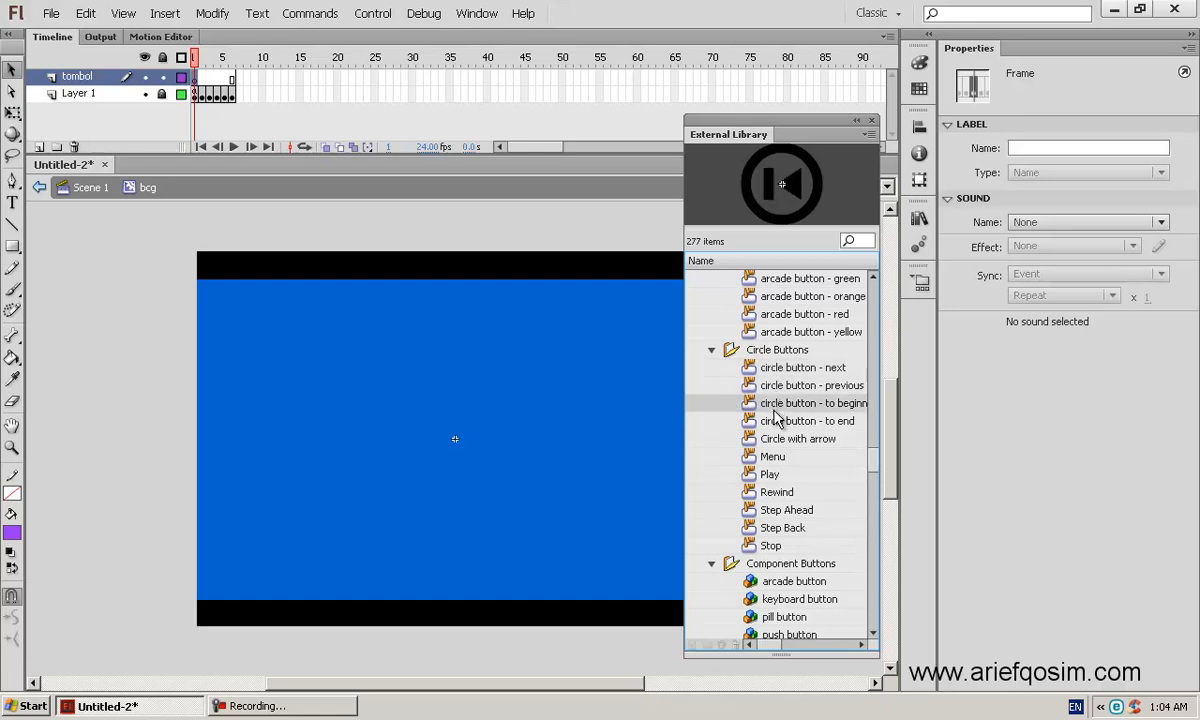
pyautogui.click(776, 421)
pyautogui.click(773, 455)
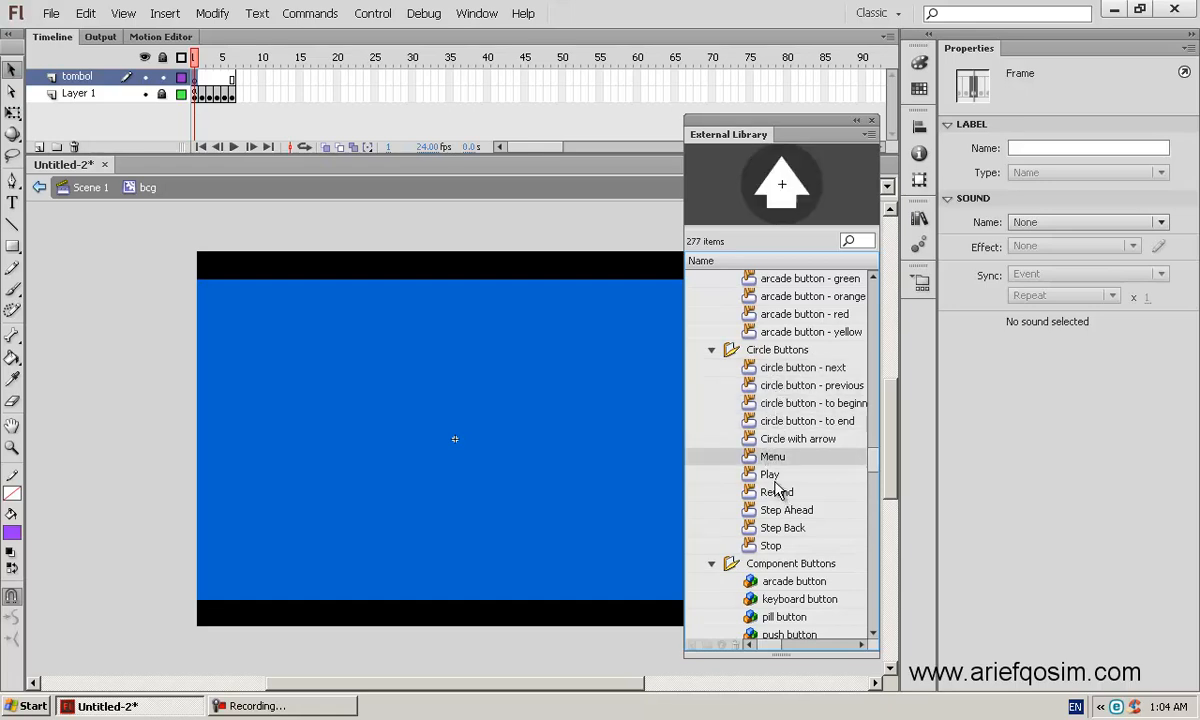
pyautogui.click(776, 476)
pyautogui.click(778, 492)
pyautogui.click(778, 510)
pyautogui.click(779, 529)
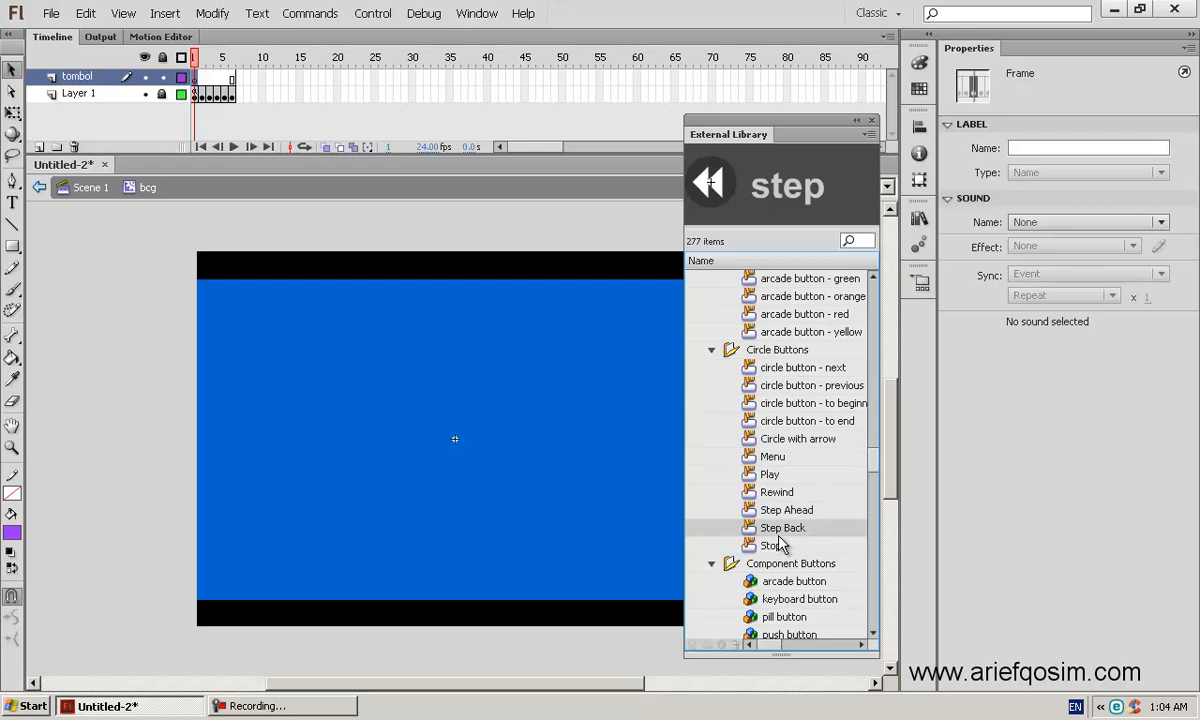
pyautogui.click(779, 544)
pyautogui.click(785, 515)
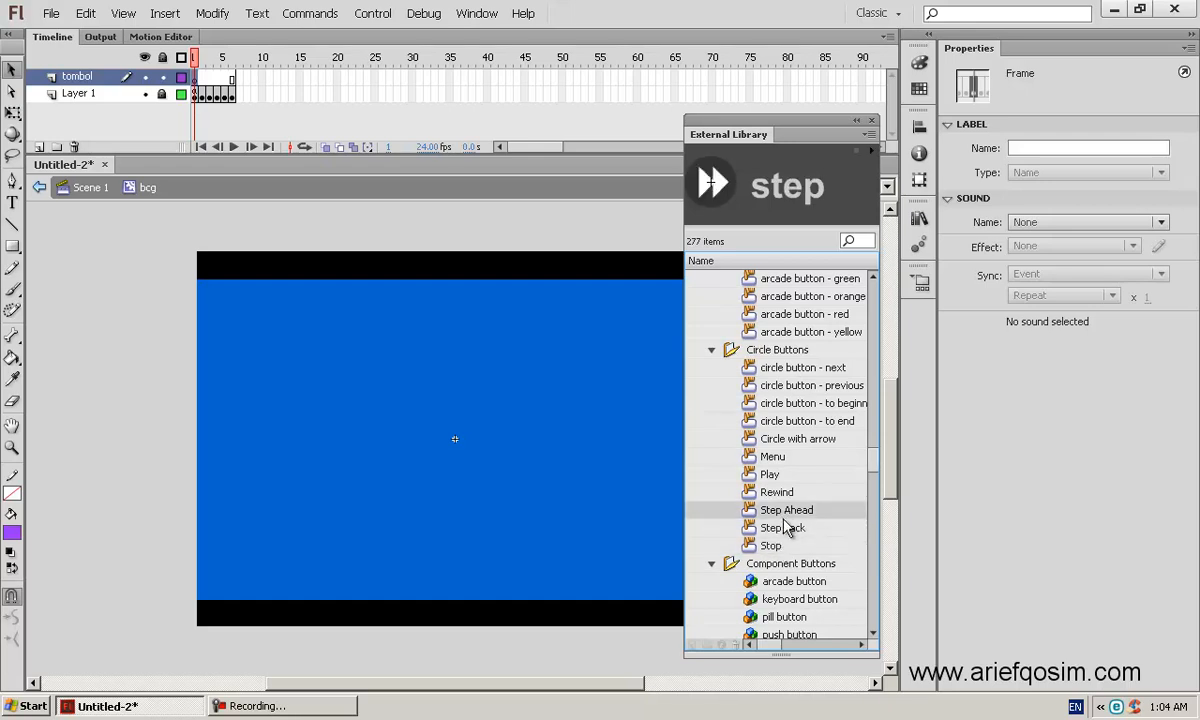
pyautogui.click(786, 405)
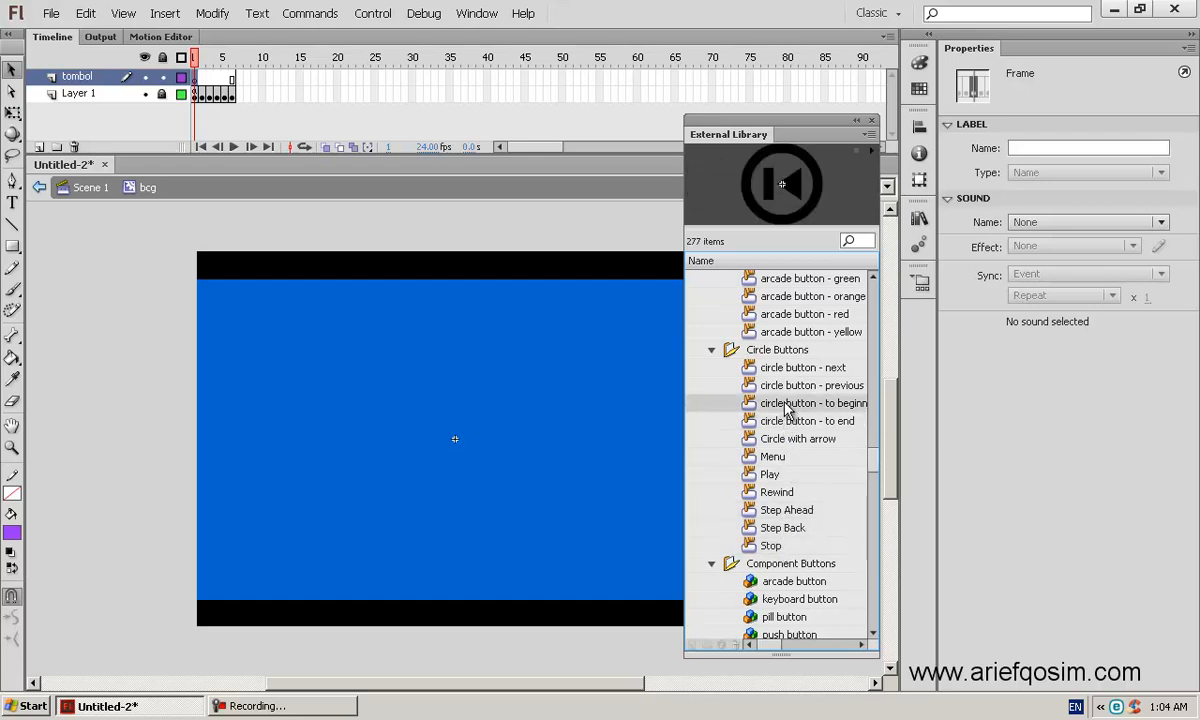
pyautogui.click(786, 388)
pyautogui.click(786, 370)
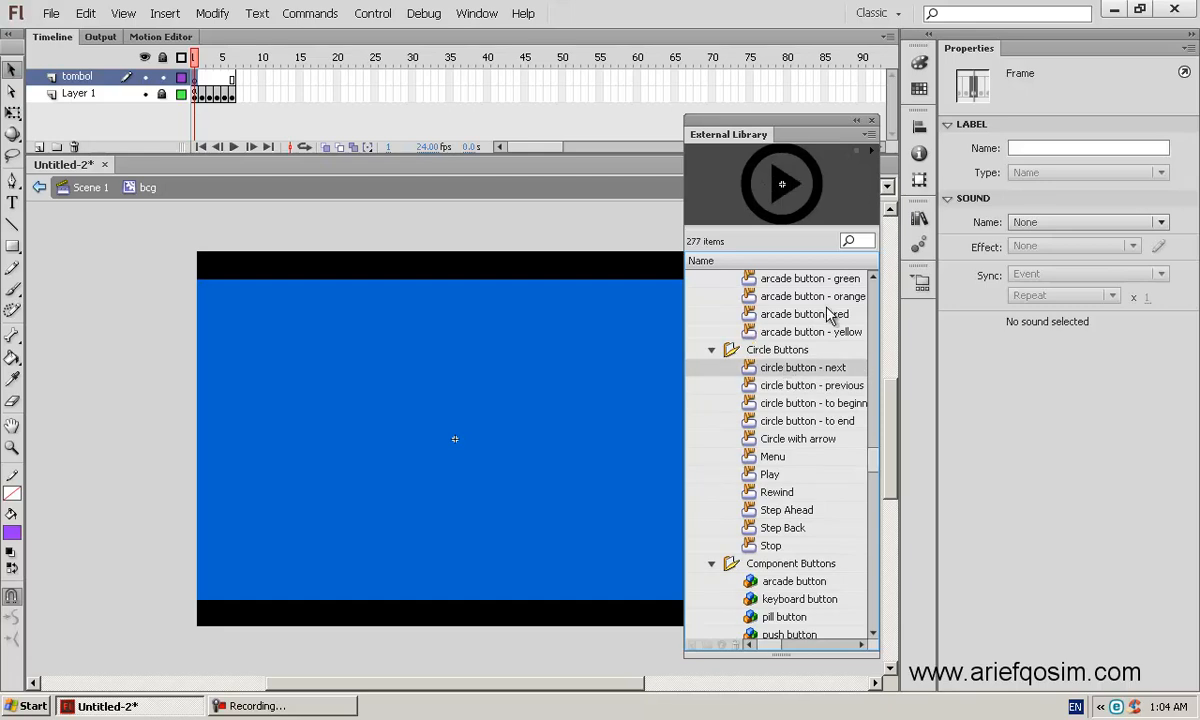
# Step: Place circle button - next at about X 217, Y 144 and circle button - previous at about X 190, Y 145, and close the library
pyautogui.moveTo(770, 180); pyautogui.dragTo(659, 580)
pyautogui.click(785, 397)
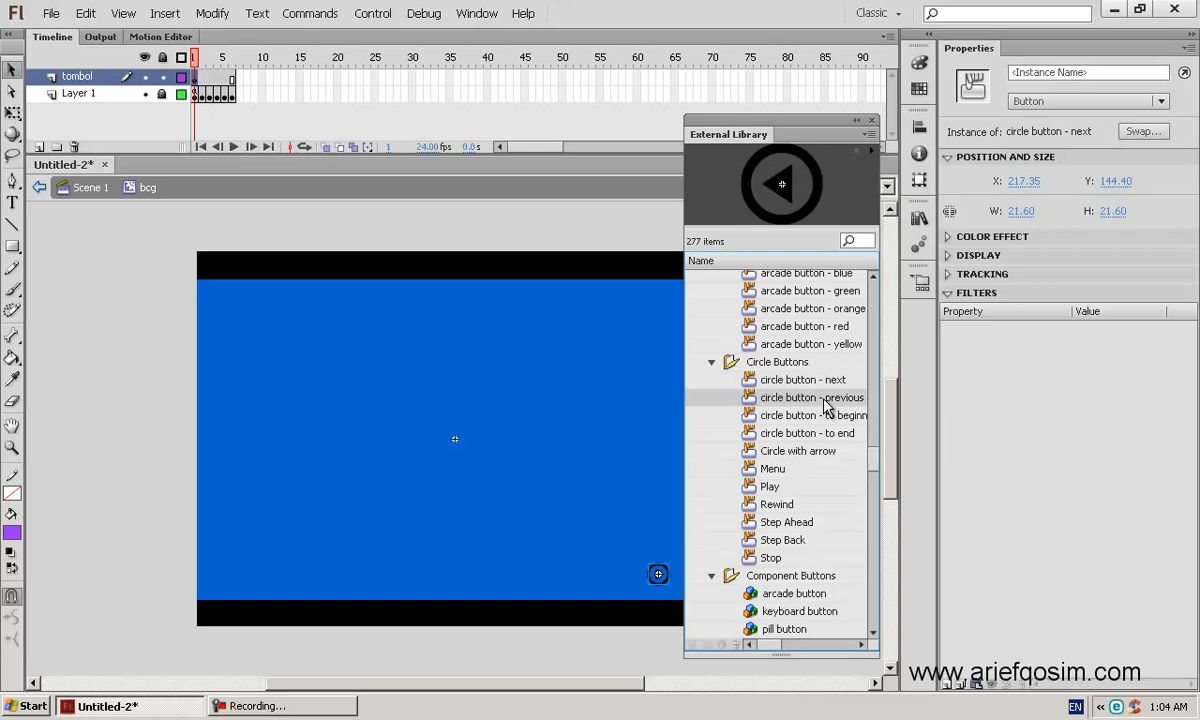
pyautogui.moveTo(785, 397); pyautogui.dragTo(633, 577)
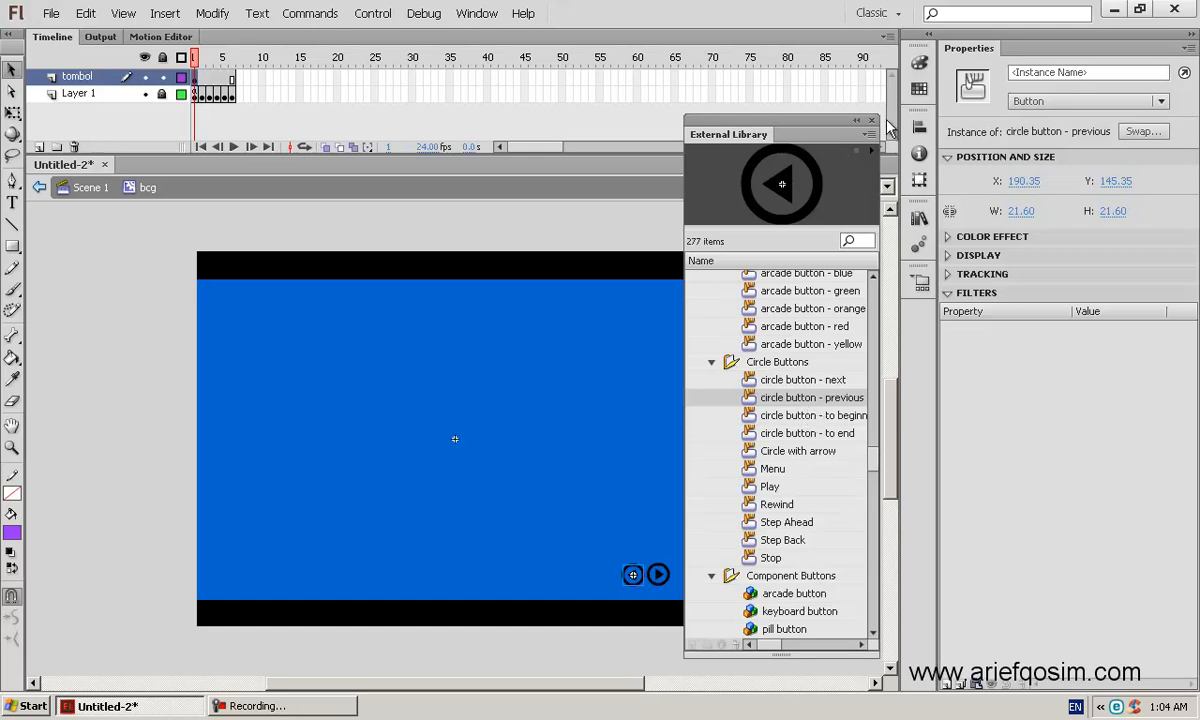
pyautogui.click(871, 120)
# Step: Shift both arrow buttons slightly right, closer to the stage's lower-right corner, and check the tombol layer's contents
pyautogui.click(645, 600)
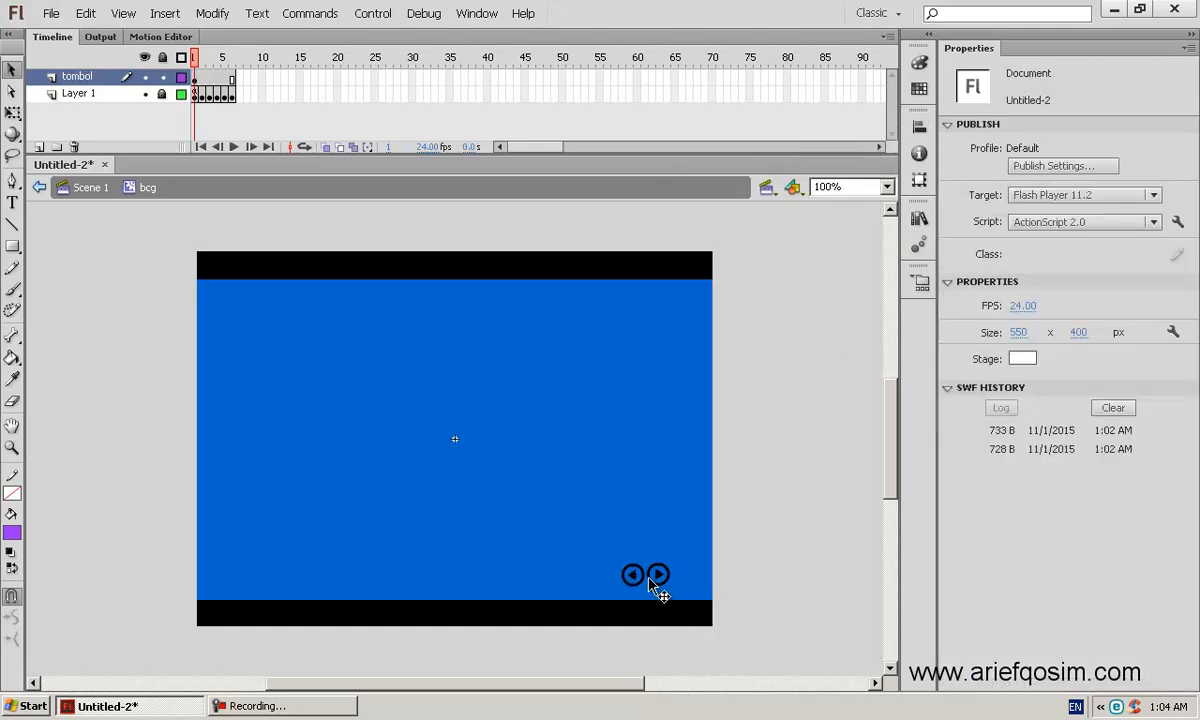
pyautogui.click(652, 579)
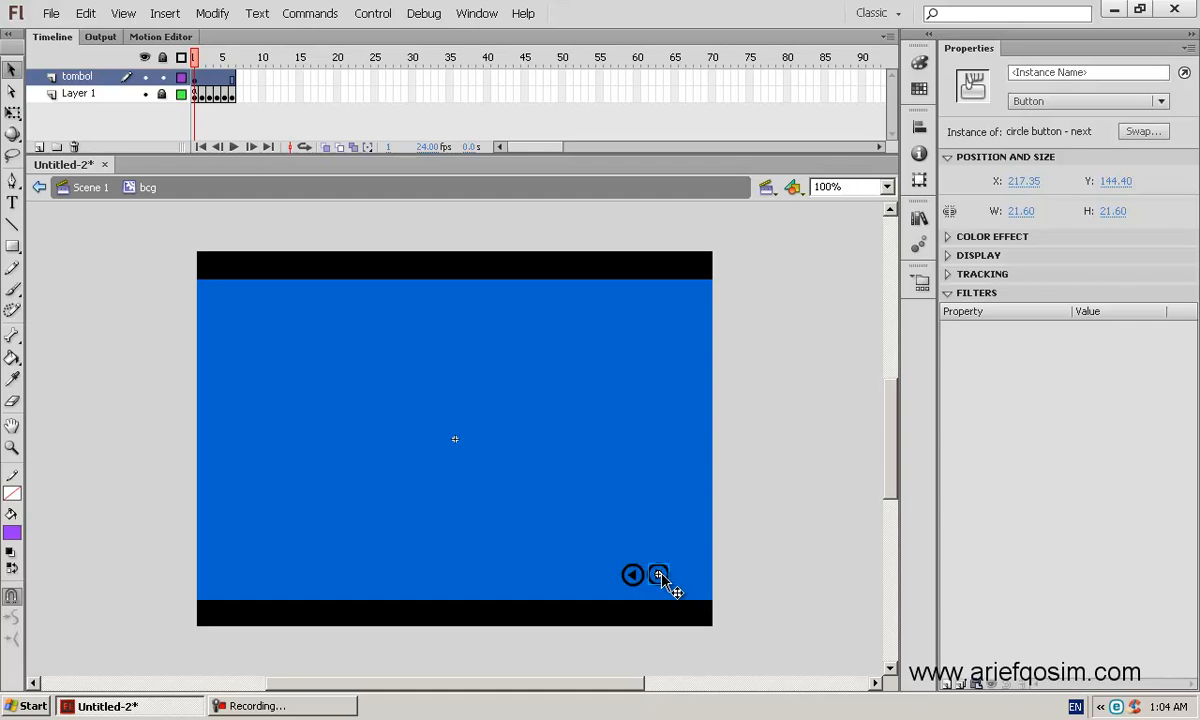
pyautogui.moveTo(677, 581); pyautogui.dragTo(651, 578)
pyautogui.click(752, 611)
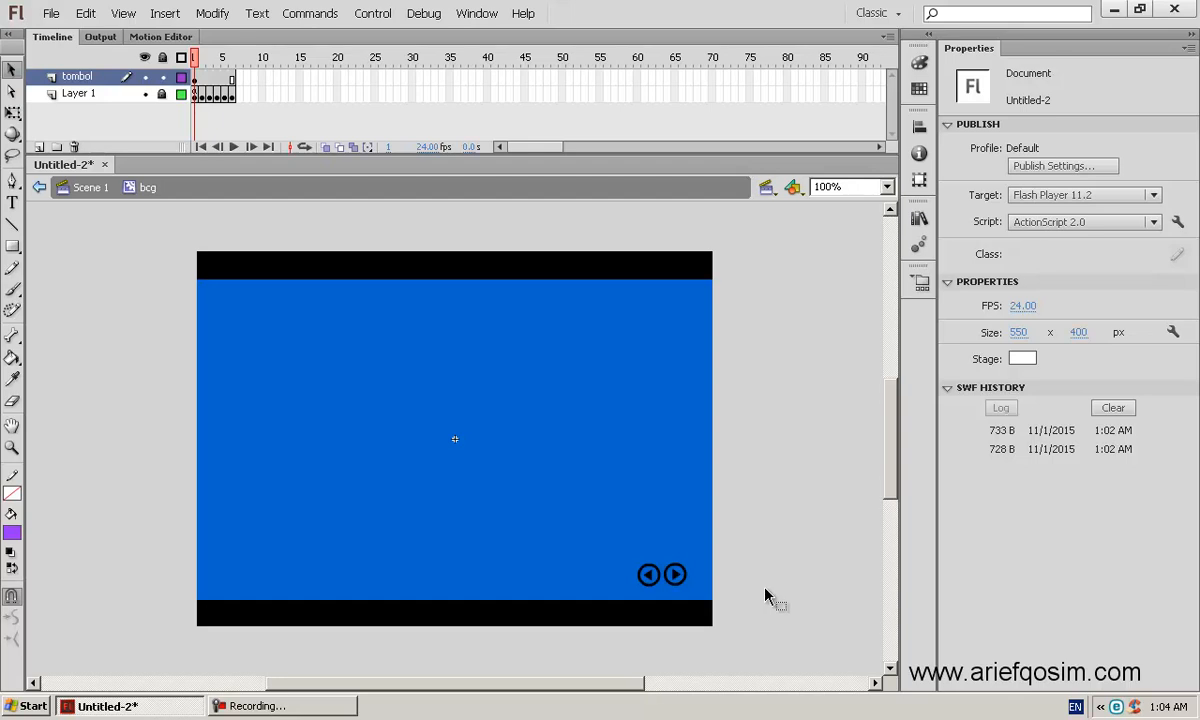
pyautogui.click(194, 79)
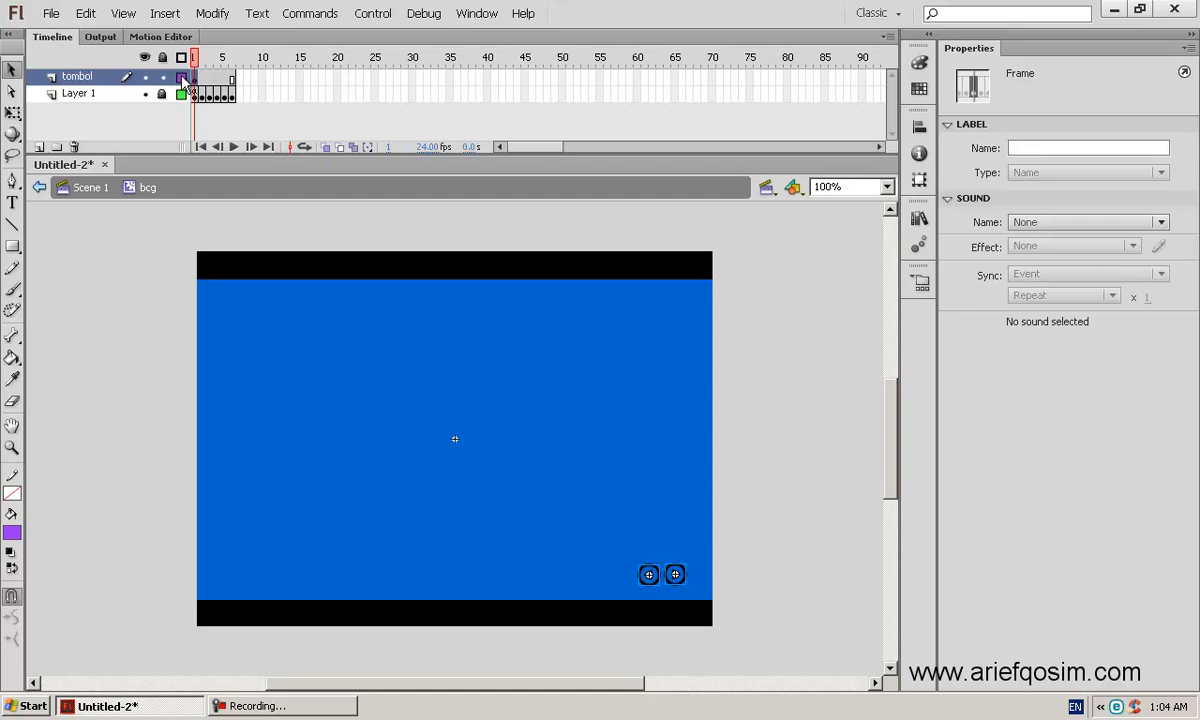
pyautogui.click(801, 596)
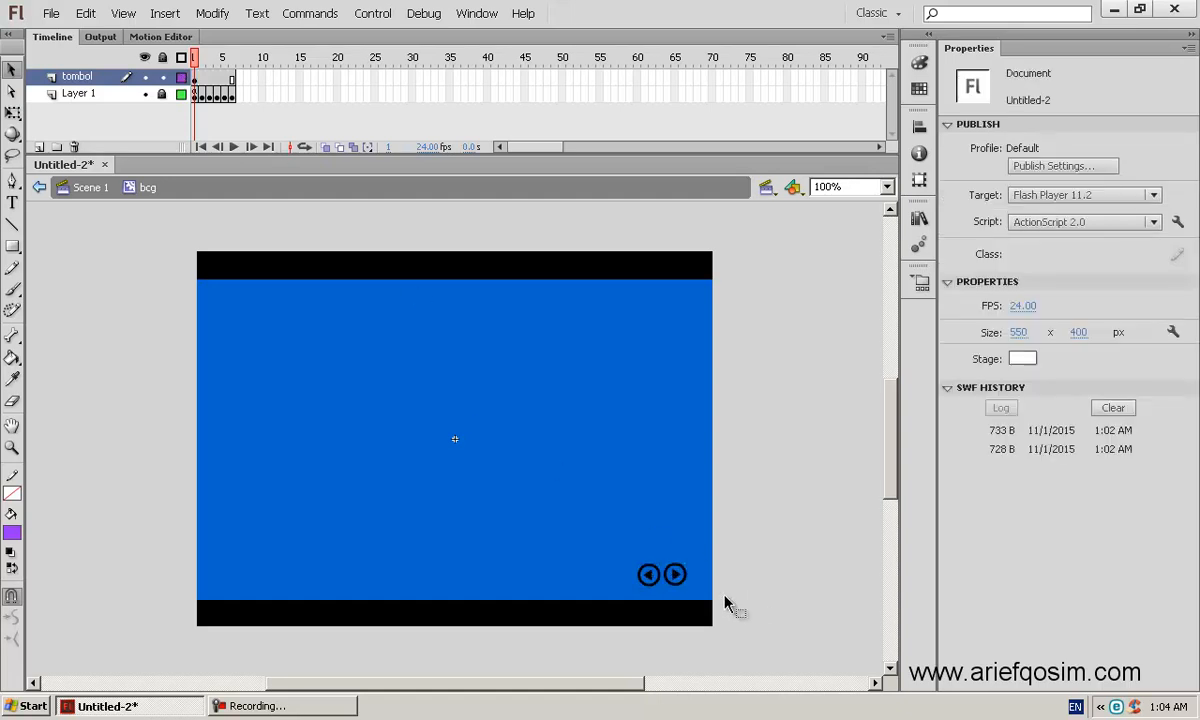
# Step: Select both arrow buttons and nudge them down to Y 143.55, just above the lower black bar
pyautogui.moveTo(684, 577); pyautogui.dragTo(634, 563)
pyautogui.press('Down')
pyautogui.press('Down')
pyautogui.press('Down')
pyautogui.press('Down')
pyautogui.press('Down')
pyautogui.press('Down')
pyautogui.press('Down')
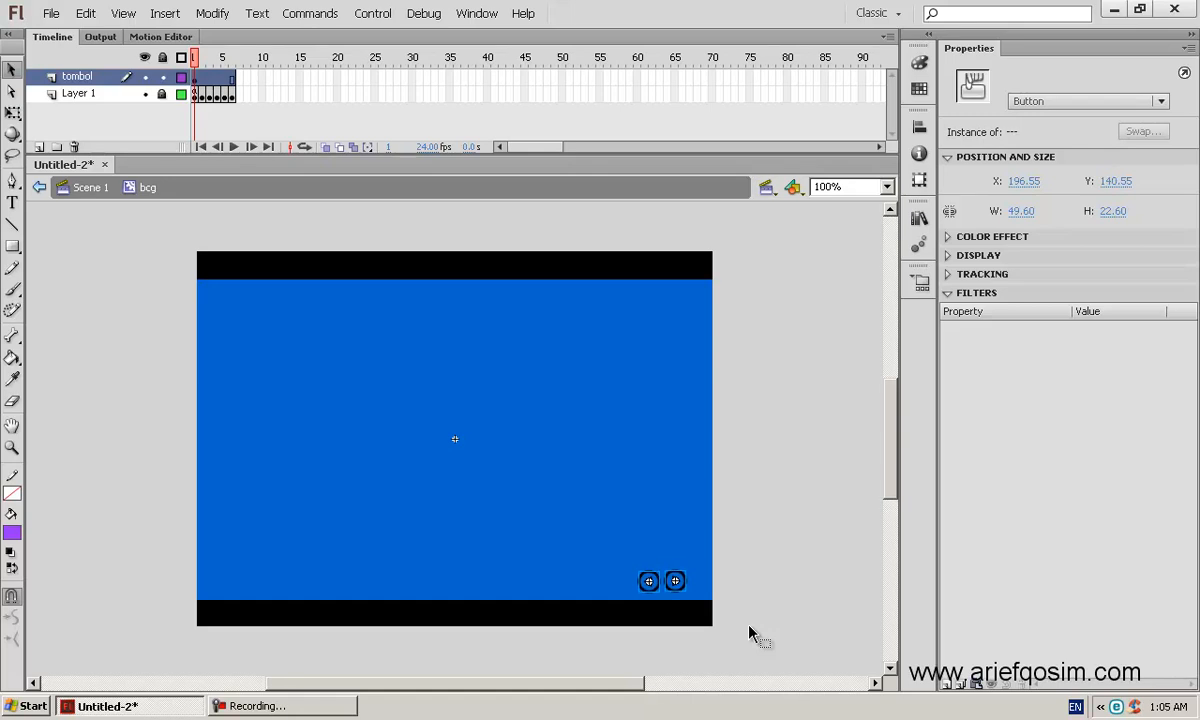
pyautogui.click(752, 632)
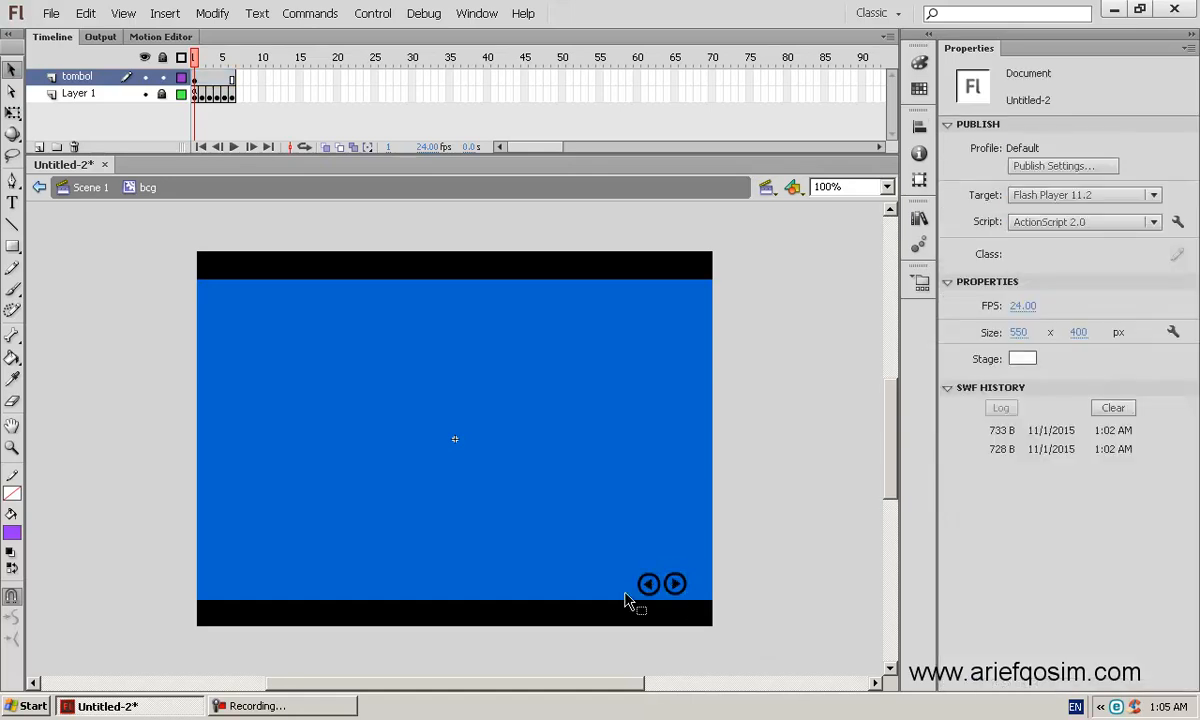
# Step: Add a static text field above the arrow buttons reading "warna background"
pyautogui.click(12, 203)
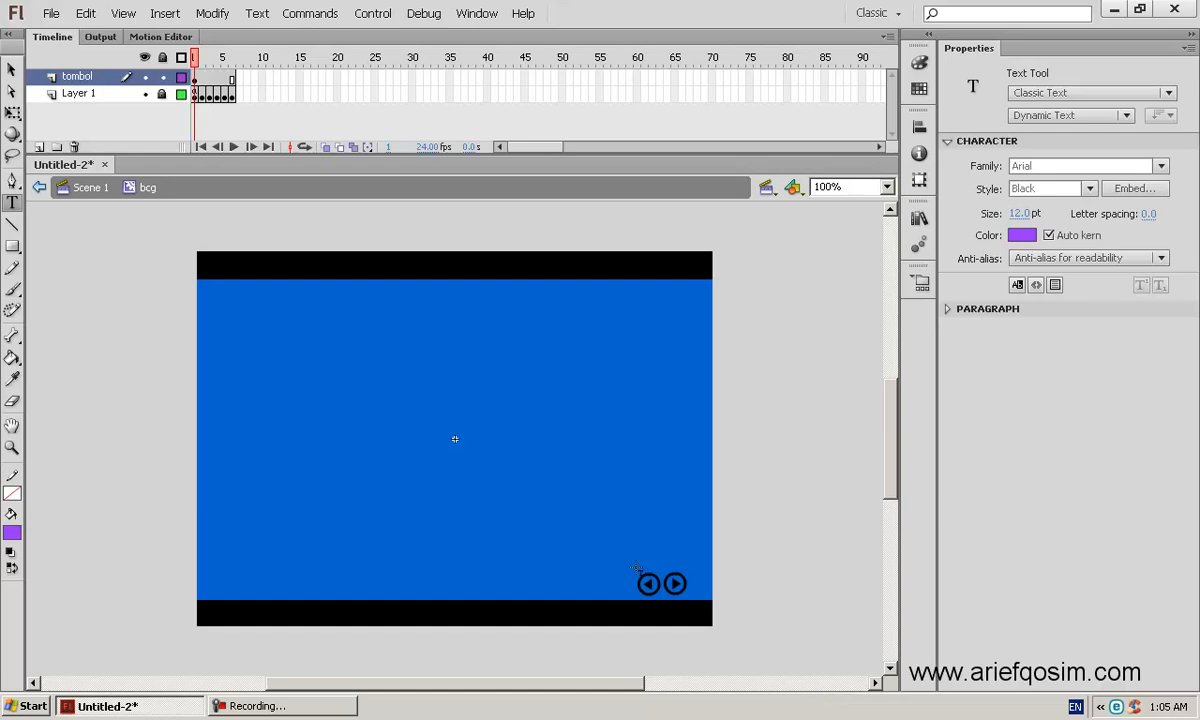
pyautogui.moveTo(634, 556); pyautogui.dragTo(731, 566)
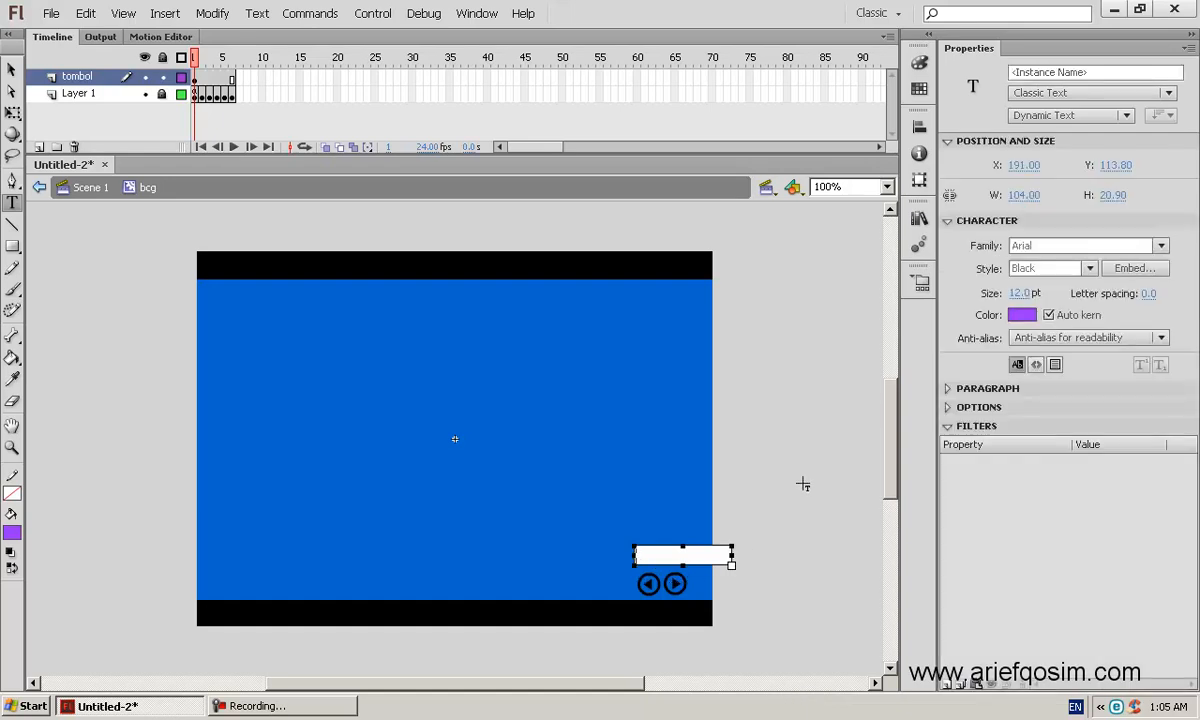
pyautogui.click(1055, 93)
pyautogui.click(1056, 95)
pyautogui.click(1121, 114)
pyautogui.click(1050, 135)
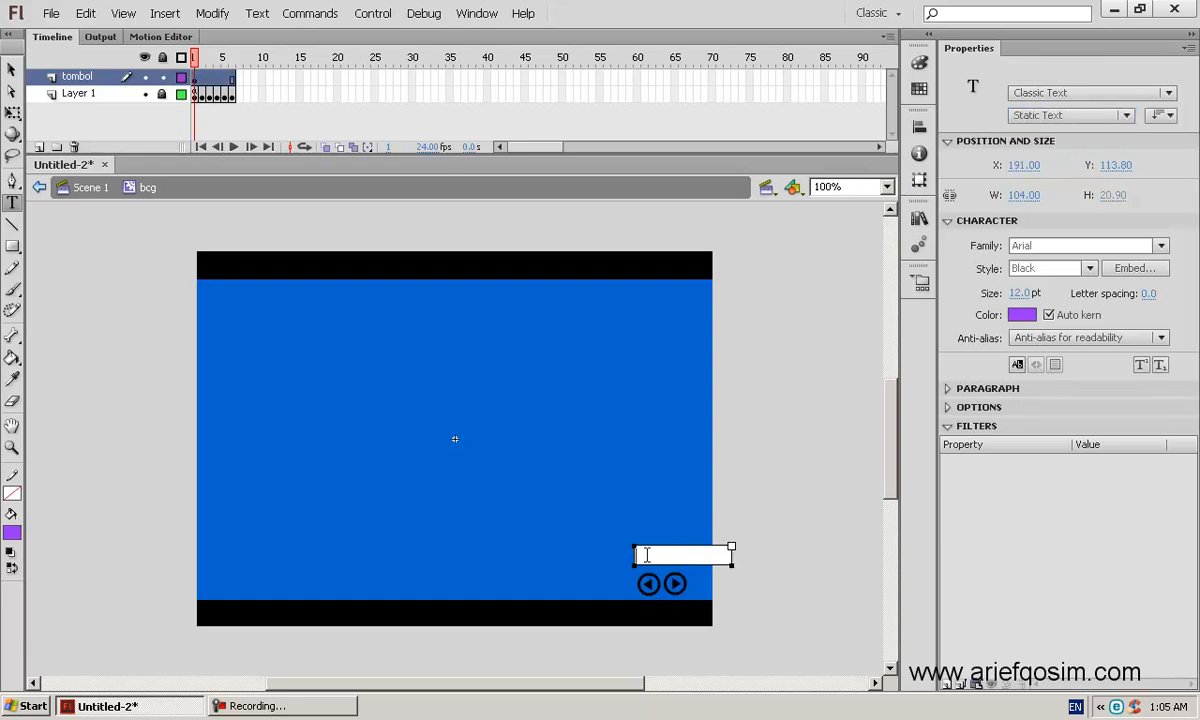
pyautogui.write('ba')
pyautogui.press('BackSpace')
pyautogui.write('warna background')
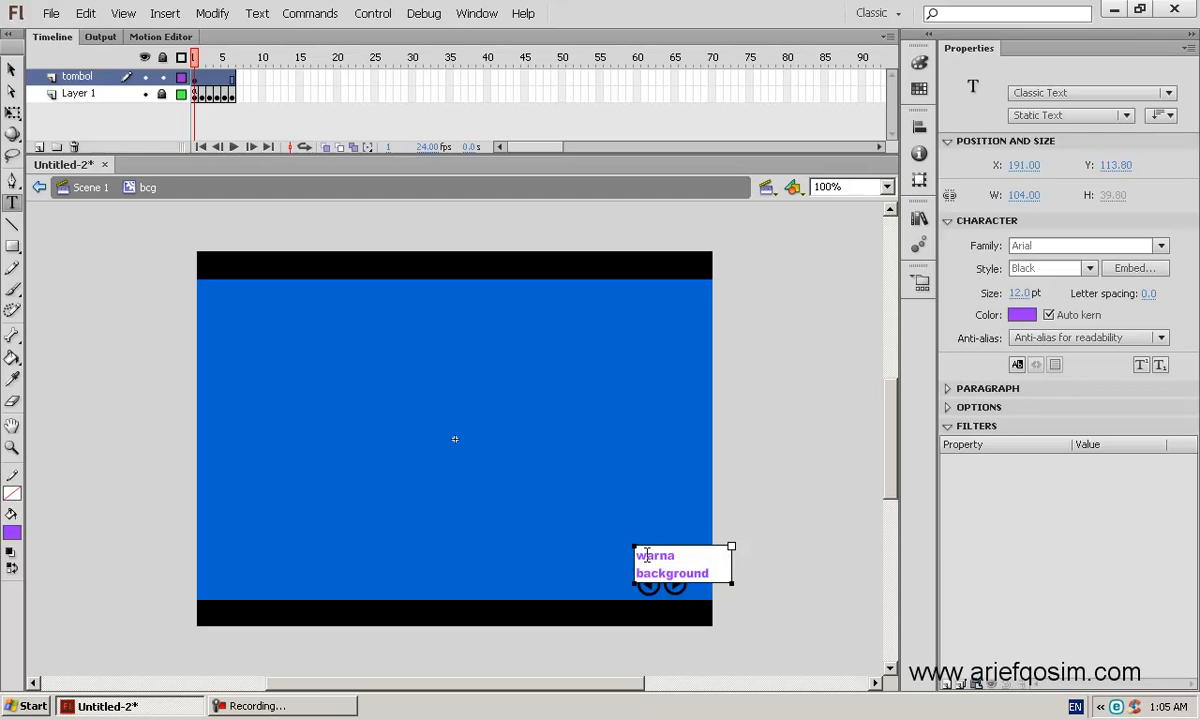
# Step: Move the warna background text onto the lower black bar and widen its field to about 127 px so it fits one line
pyautogui.click(10, 68)
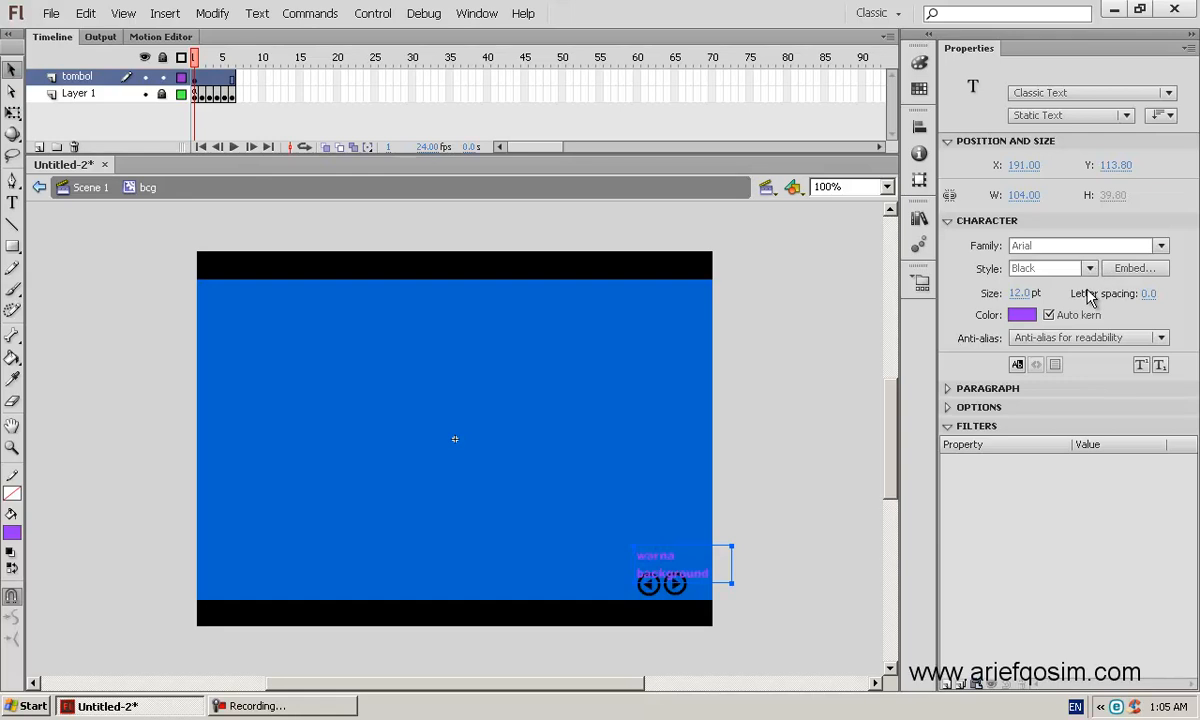
pyautogui.moveTo(685, 584); pyautogui.dragTo(589, 627)
pyautogui.moveTo(669, 604); pyautogui.dragTo(672, 614)
pyautogui.doubleClick(672, 612)
pyautogui.doubleClick(733, 603)
pyautogui.click(11, 69)
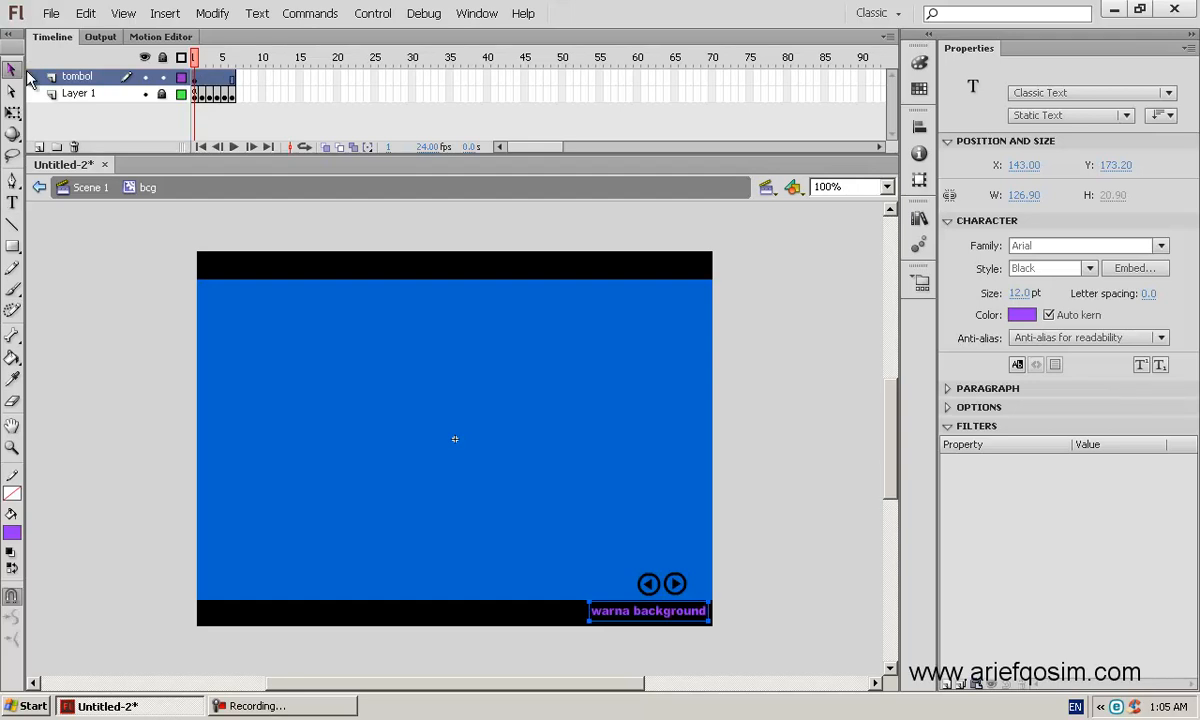
# Step: Colour the warna background text white and nudge it to X 141, Y 174.2
pyautogui.click(1020, 316)
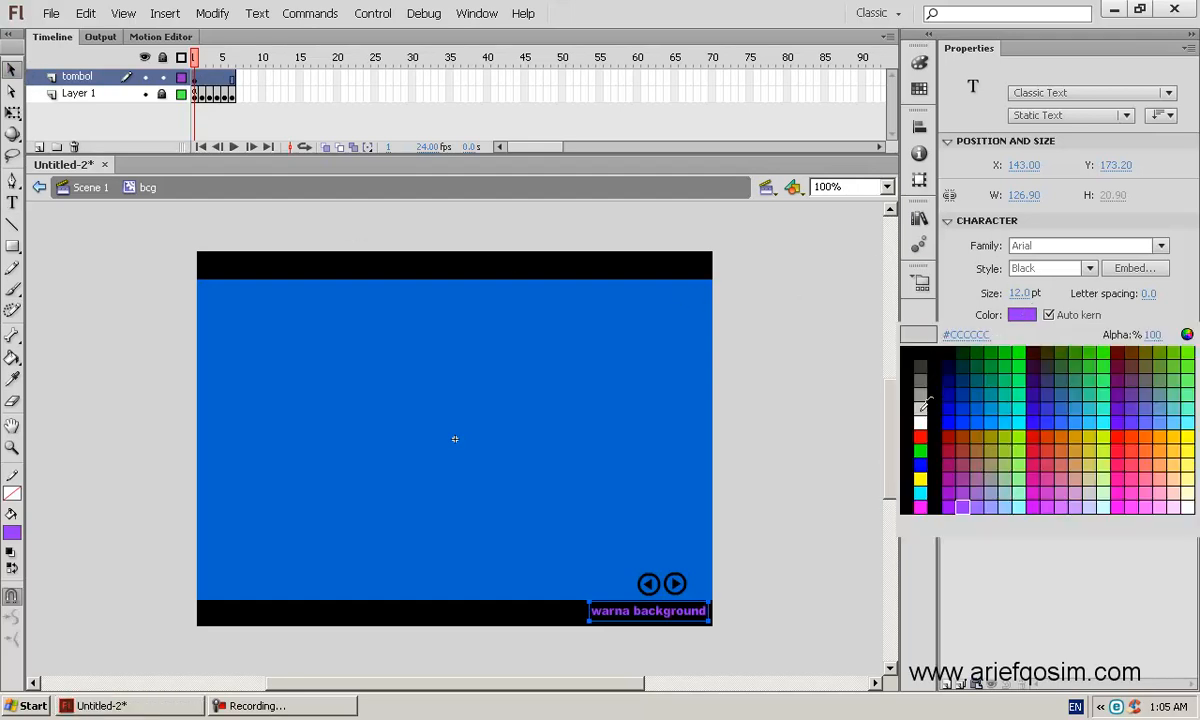
pyautogui.click(864, 386)
pyautogui.click(783, 537)
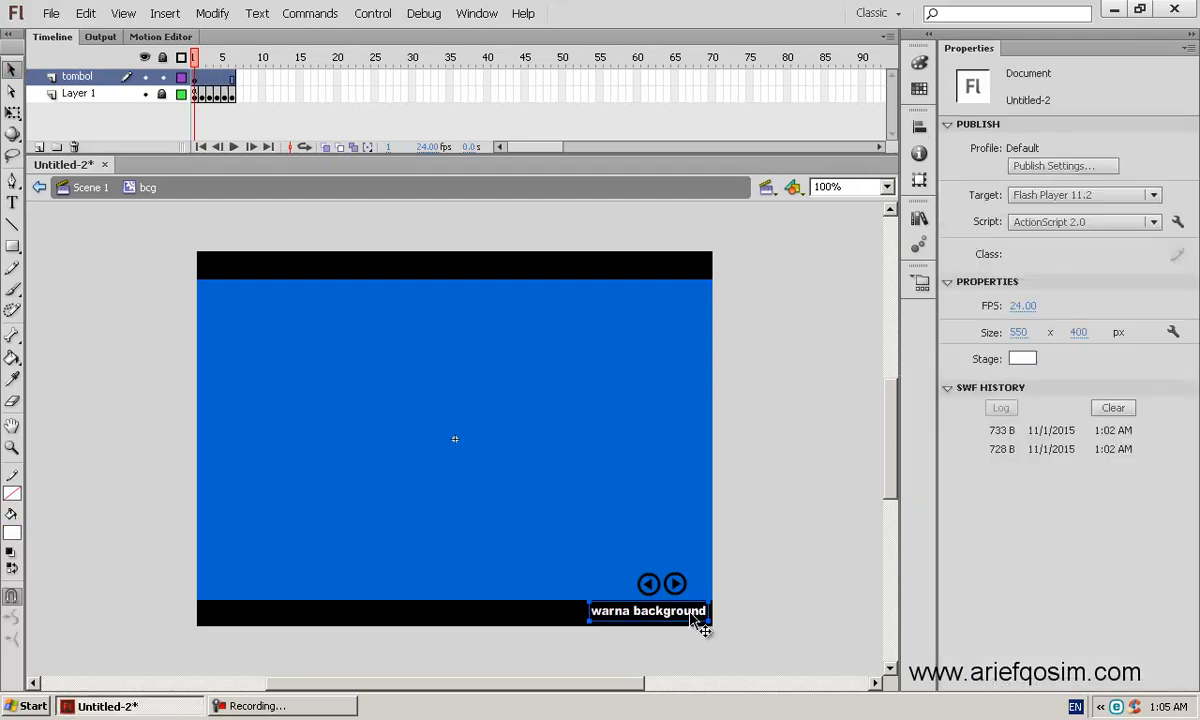
pyautogui.click(702, 617)
pyautogui.press('Left')
pyautogui.press('Left')
pyautogui.press('Down')
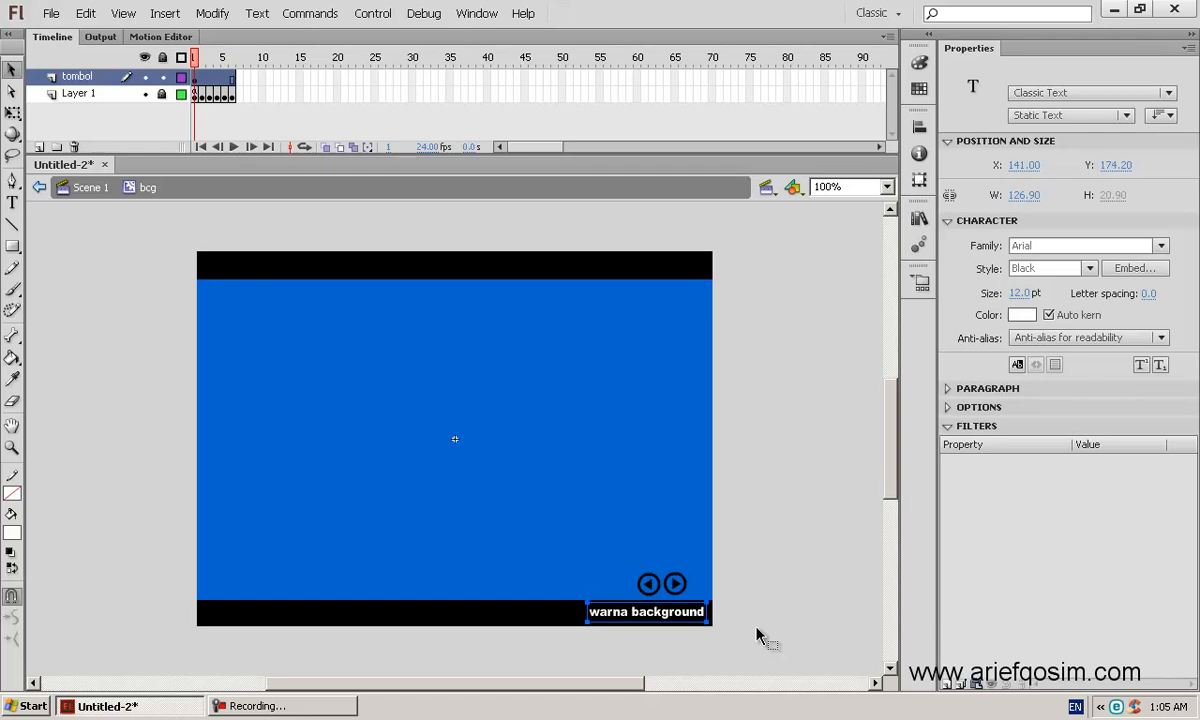
pyautogui.click(817, 595)
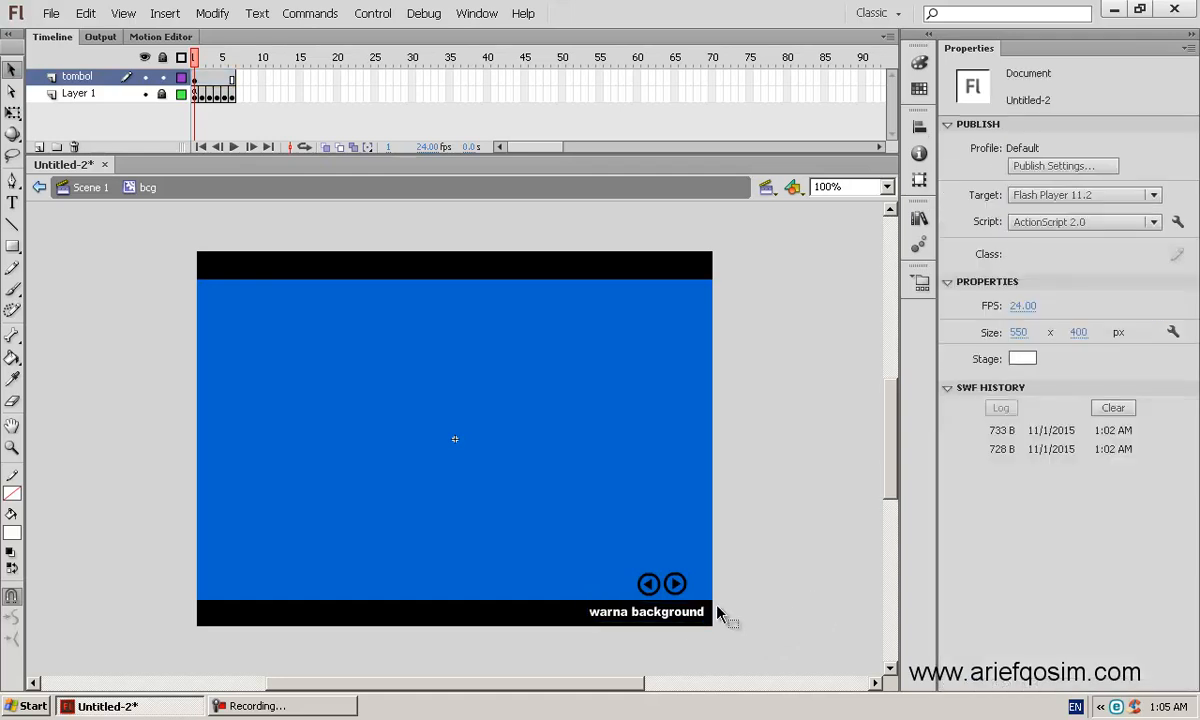
# Step: Select both arrow buttons and nudge them left to X 186.55 so they sit above the text
pyautogui.click(648, 585)
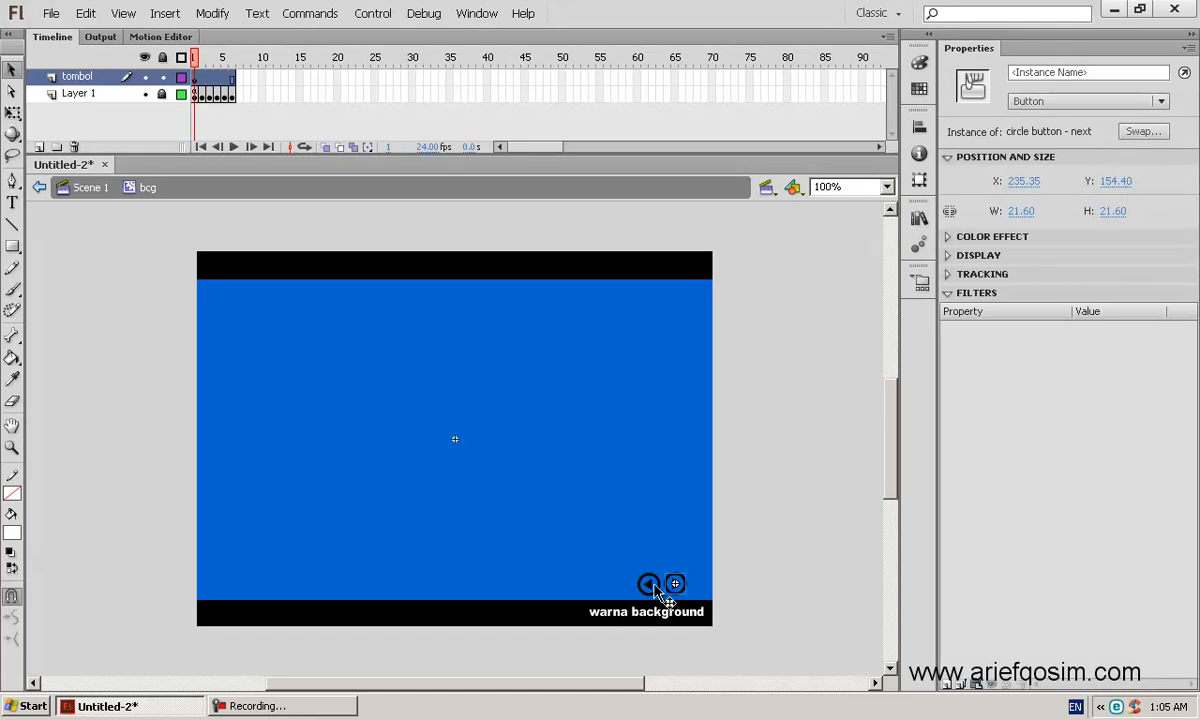
pyautogui.keyDown('shift'); pyautogui.click(675, 584); pyautogui.keyUp('shift')
pyautogui.press('Left')
pyautogui.press('Left')
pyautogui.press('Left')
pyautogui.press('Left')
pyautogui.press('Left')
pyautogui.press('Left')
pyautogui.press('Left')
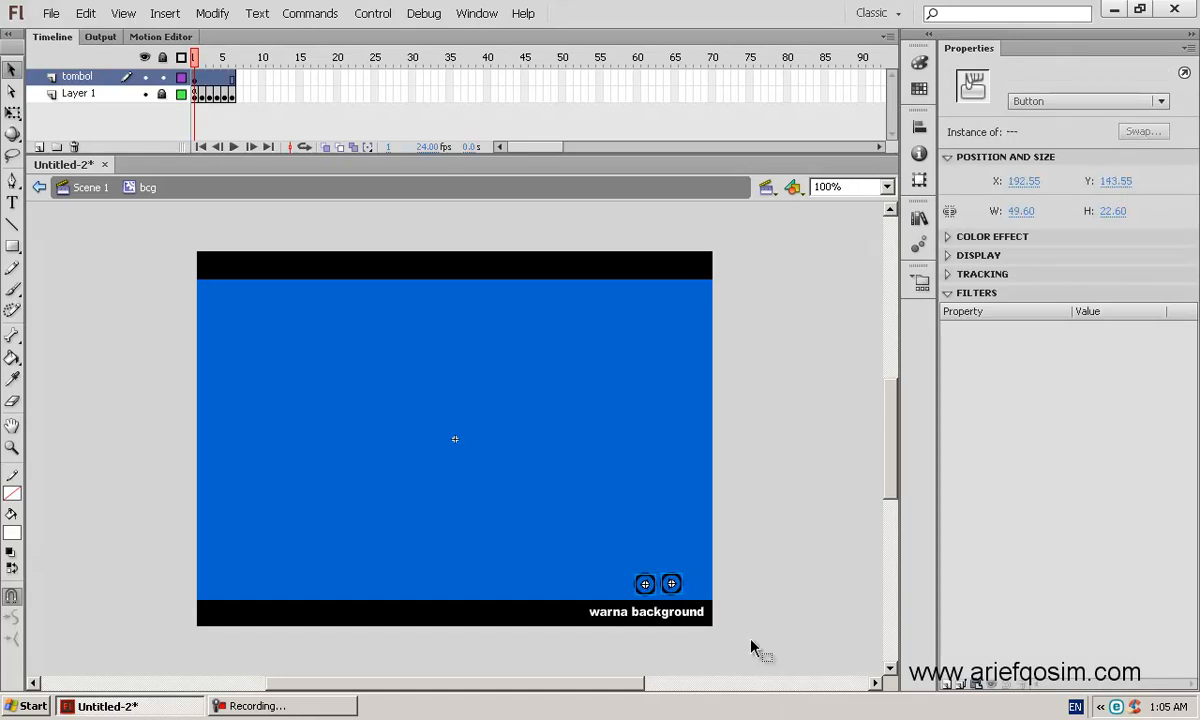
pyautogui.press('Left')
pyautogui.press('Left')
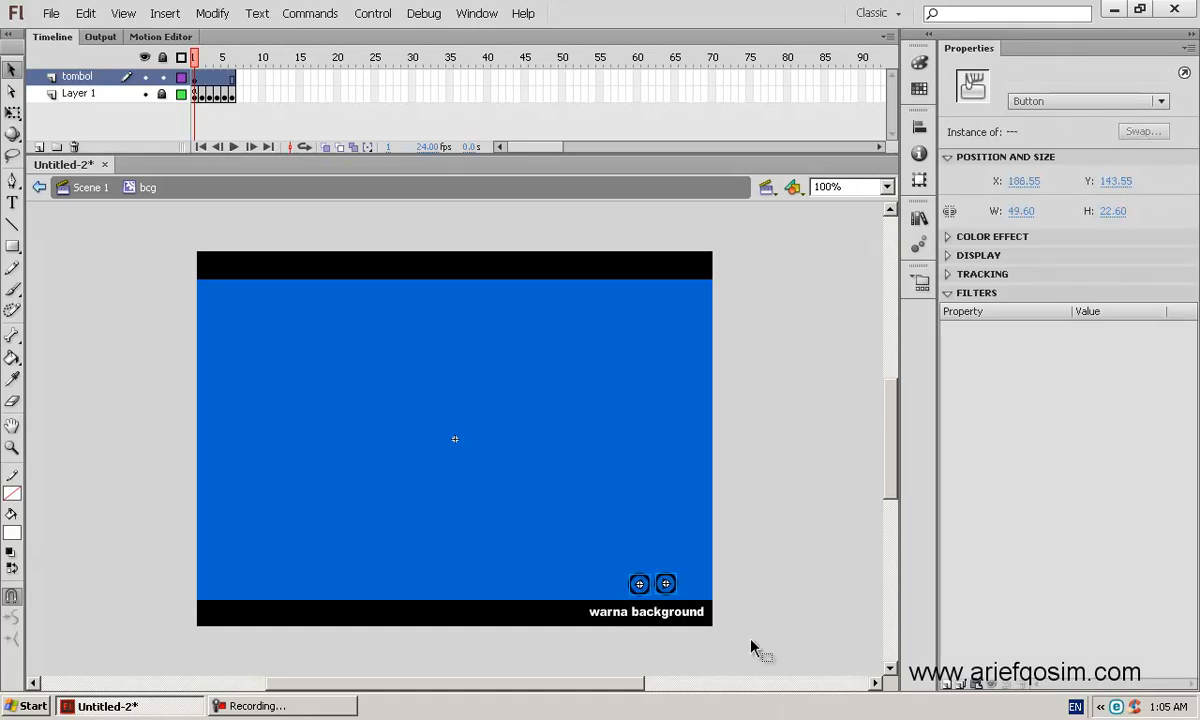
pyautogui.click(818, 541)
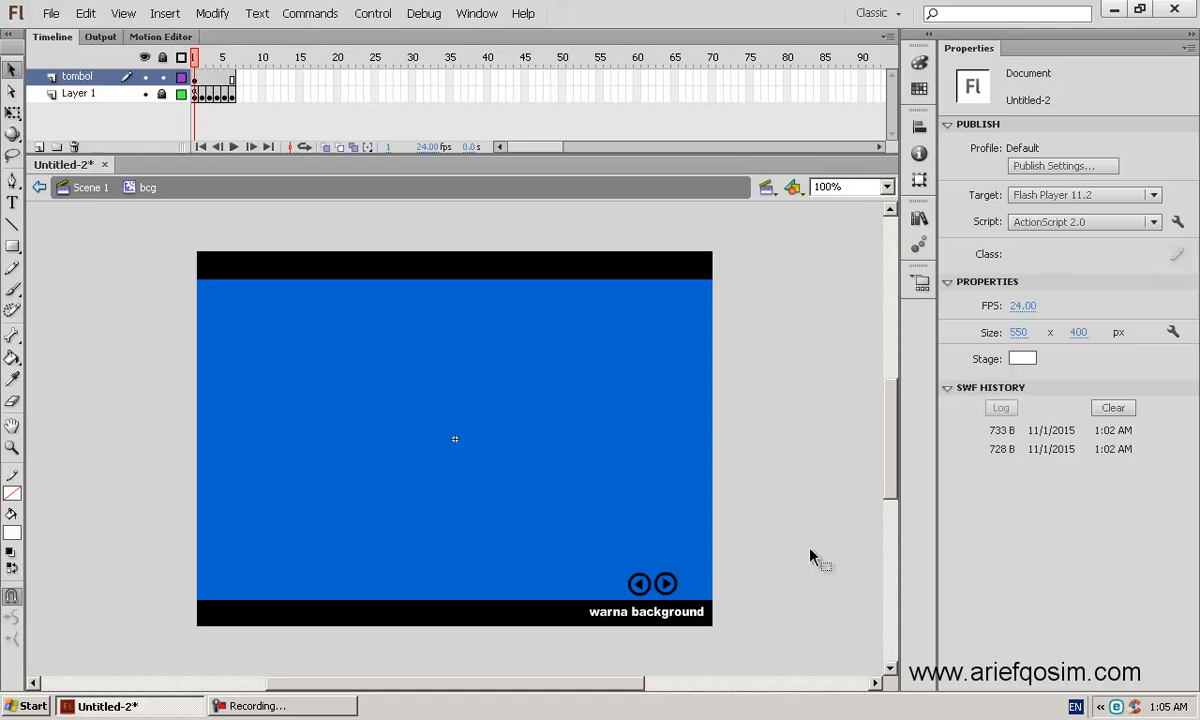
pyautogui.click(648, 588)
pyautogui.click(666, 587)
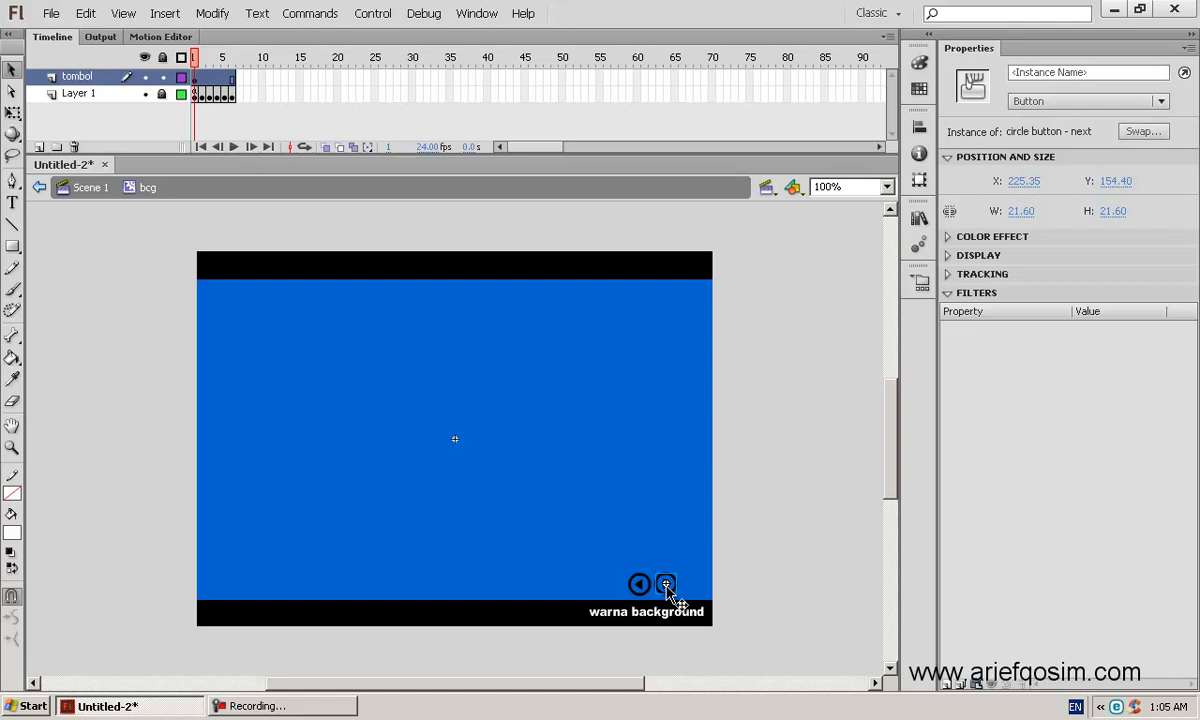
pyautogui.click(762, 560)
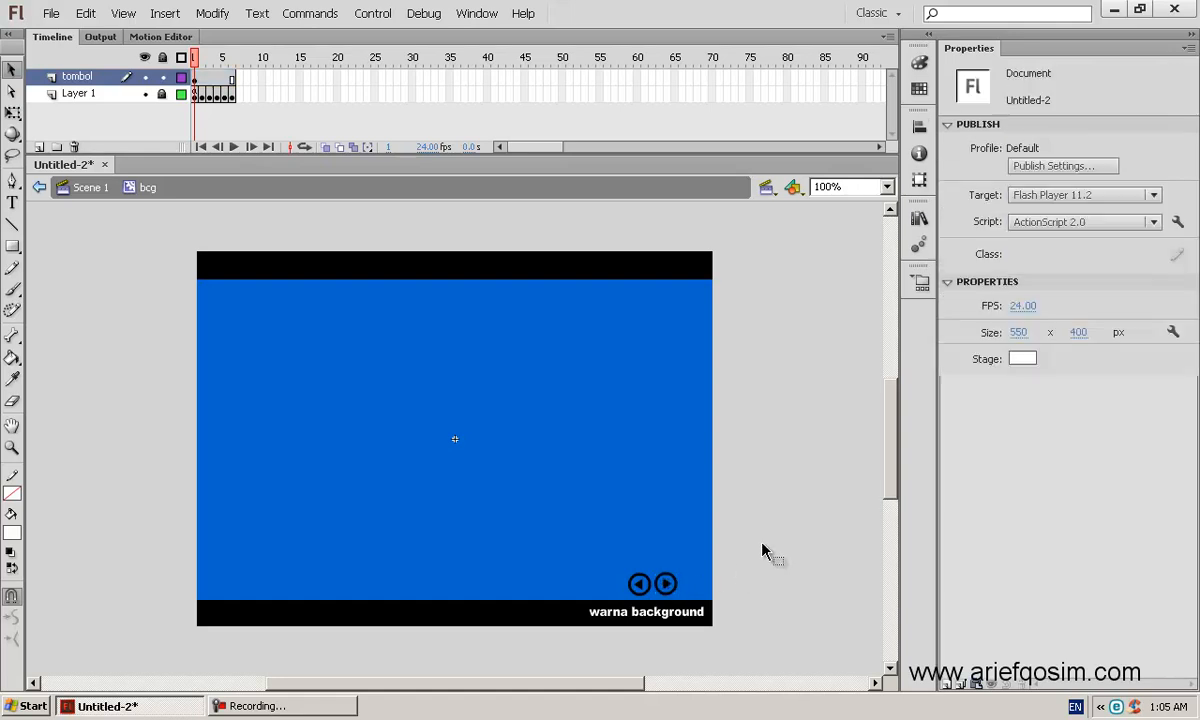
# Step: Attach an on (release) script calling nextFrame() to the next arrow button and auto-format the code
pyautogui.click(672, 588)
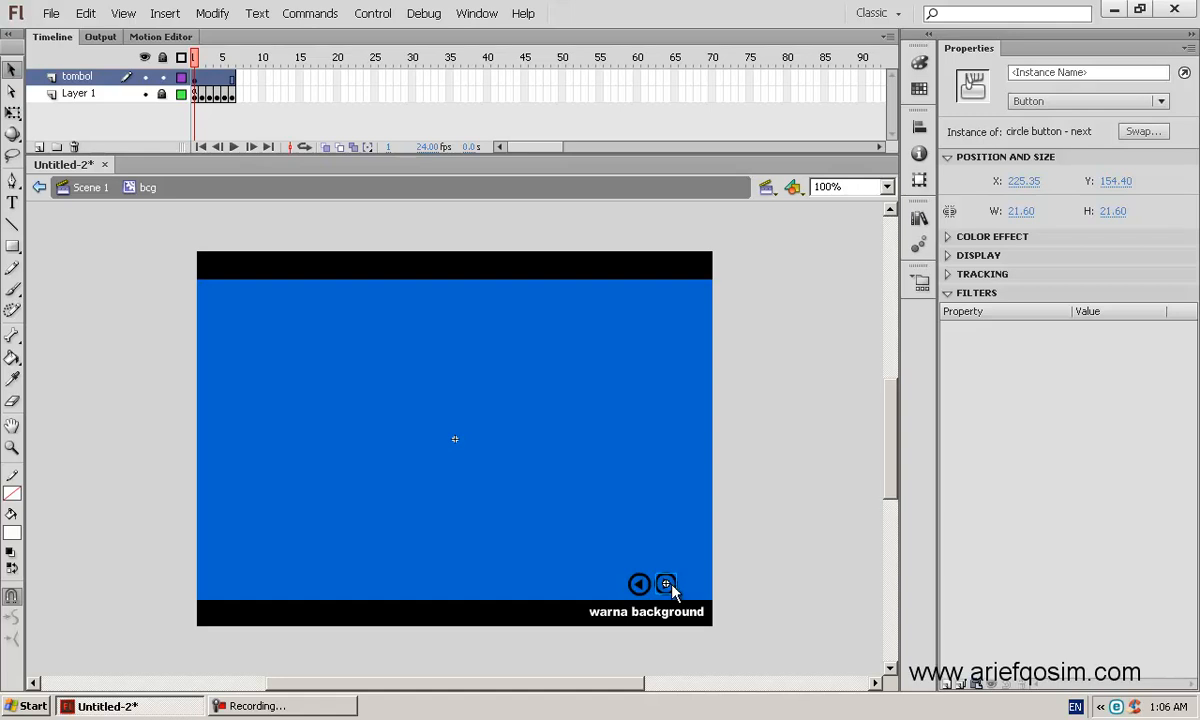
pyautogui.rightClick(672, 588)
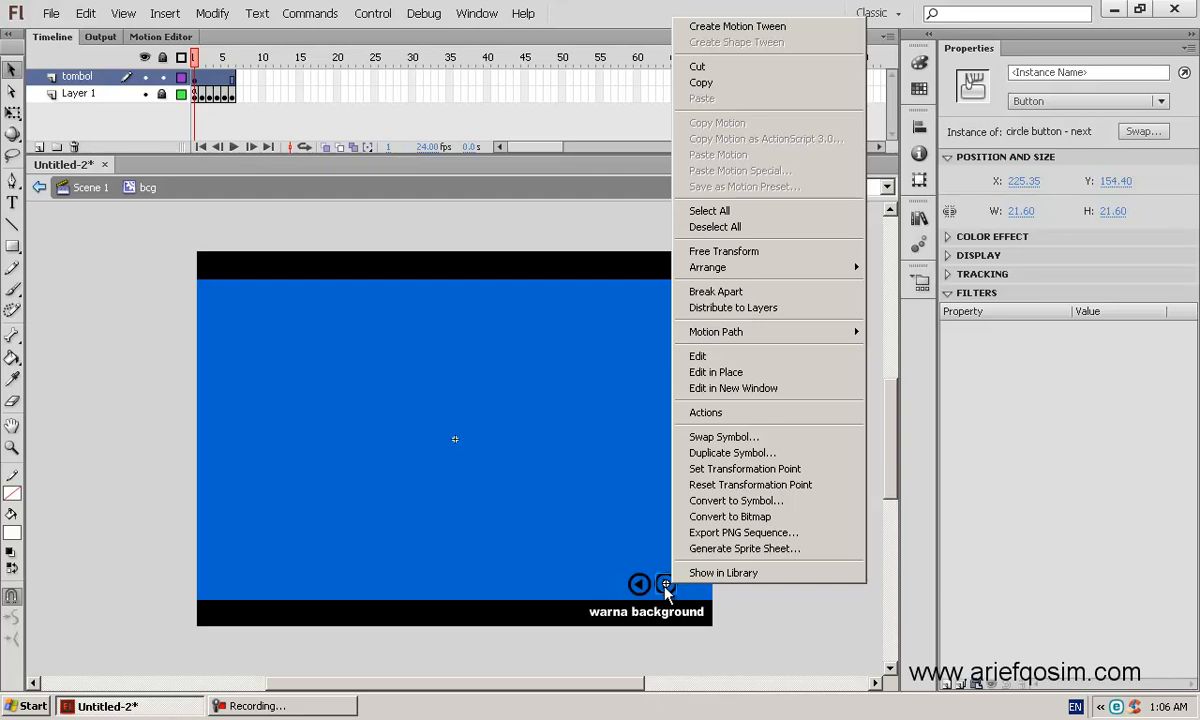
pyautogui.click(718, 414)
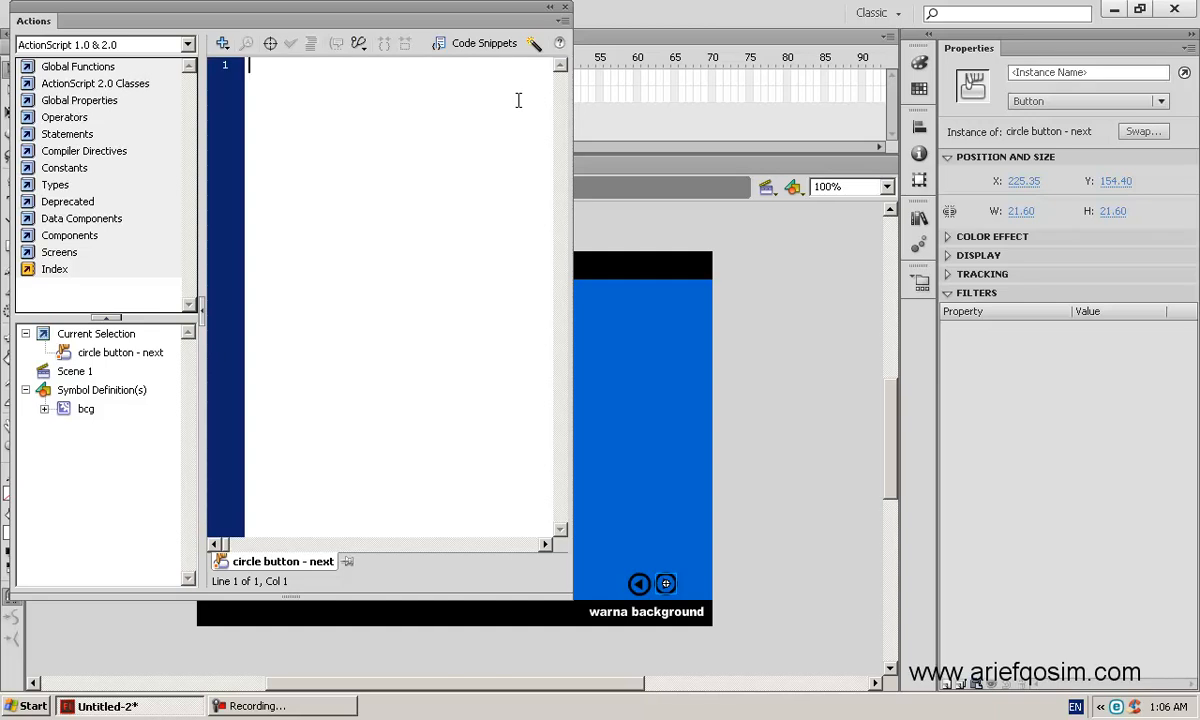
pyautogui.write('or')
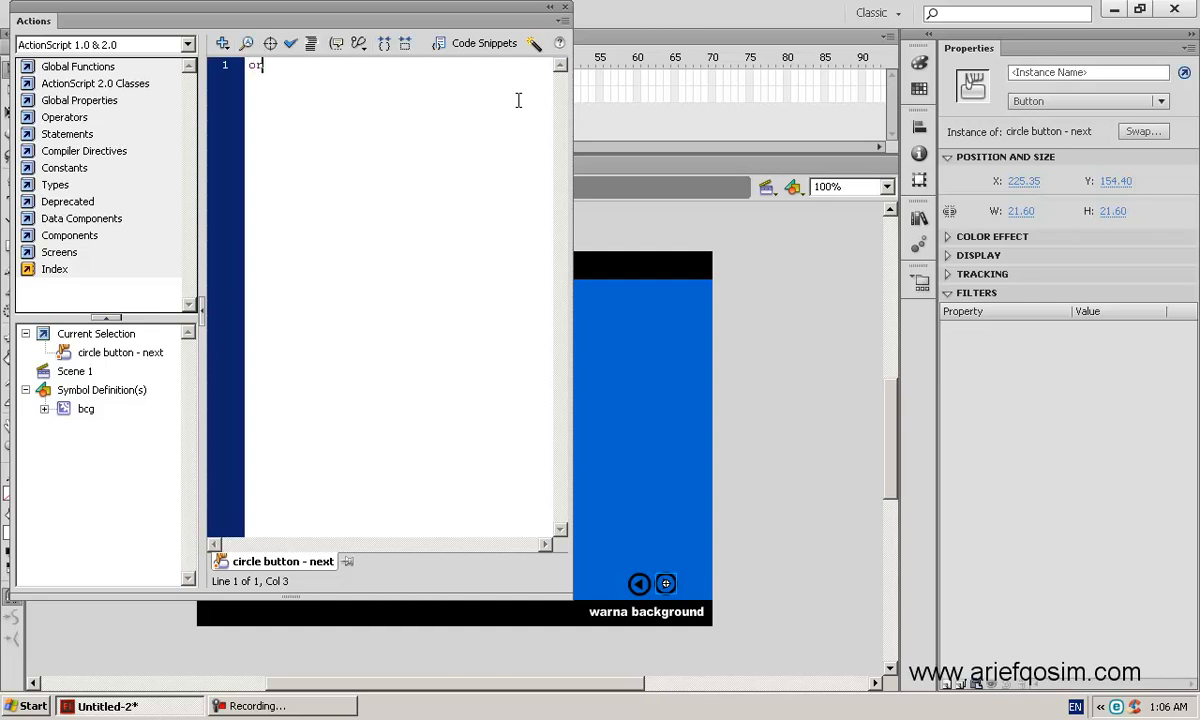
pyautogui.write('(')
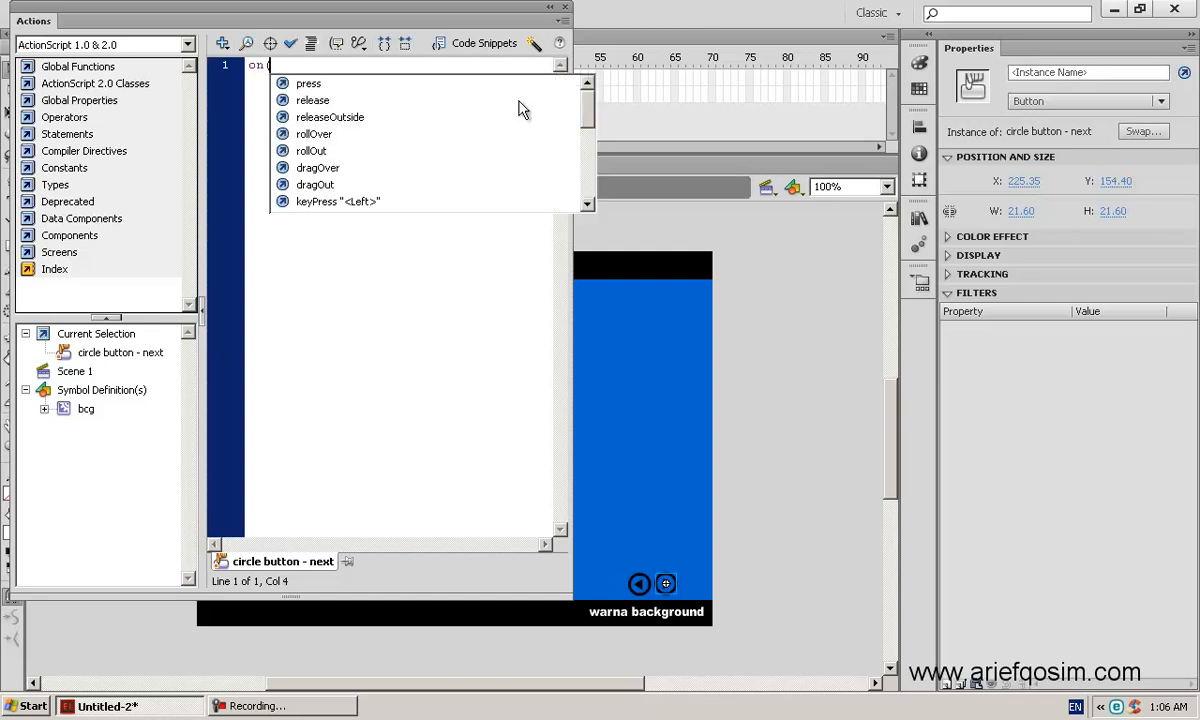
pyautogui.doubleClick(318, 100)
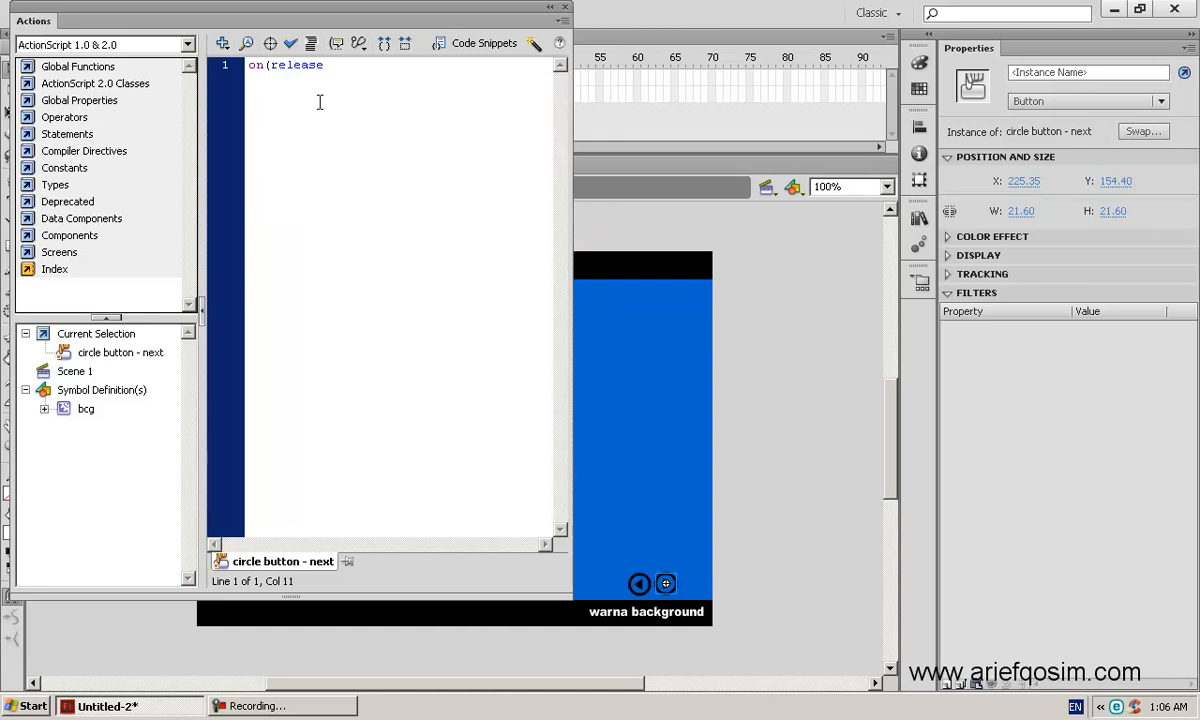
pyautogui.write('){nextFrame()}')
pyautogui.click(314, 48)
# Step: Look up nextFrame among the global timeline control functions and close the script editor
pyautogui.click(220, 43)
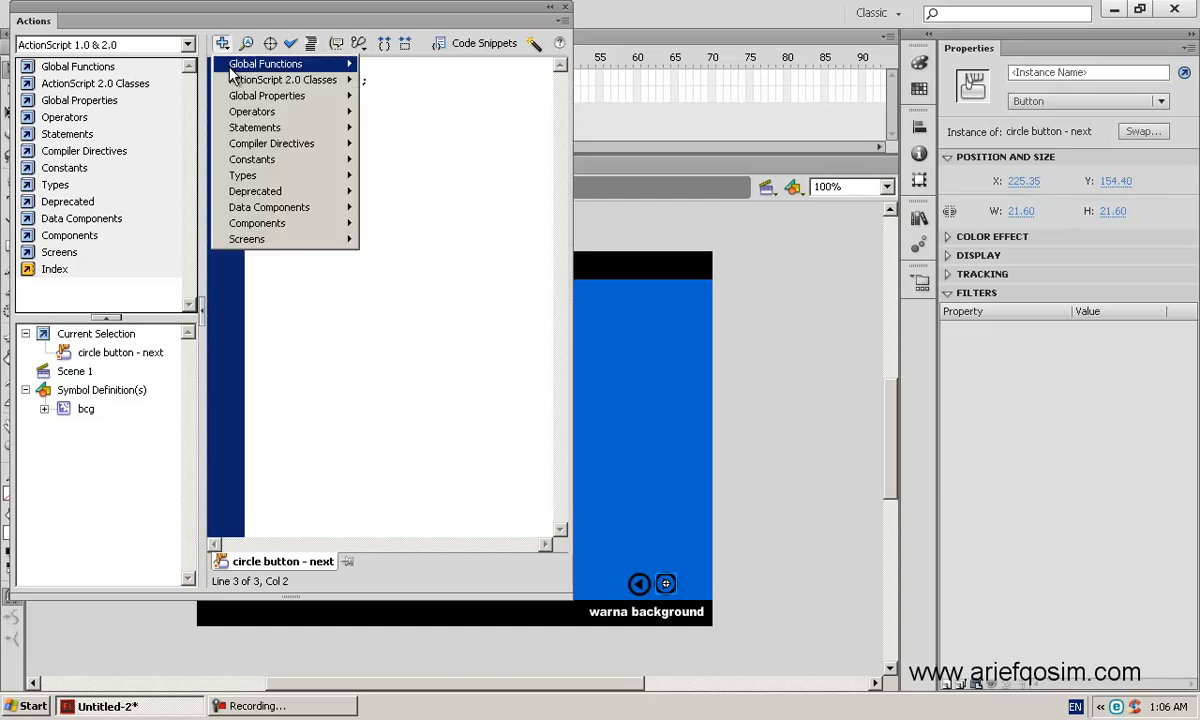
pyautogui.moveTo(238, 68)
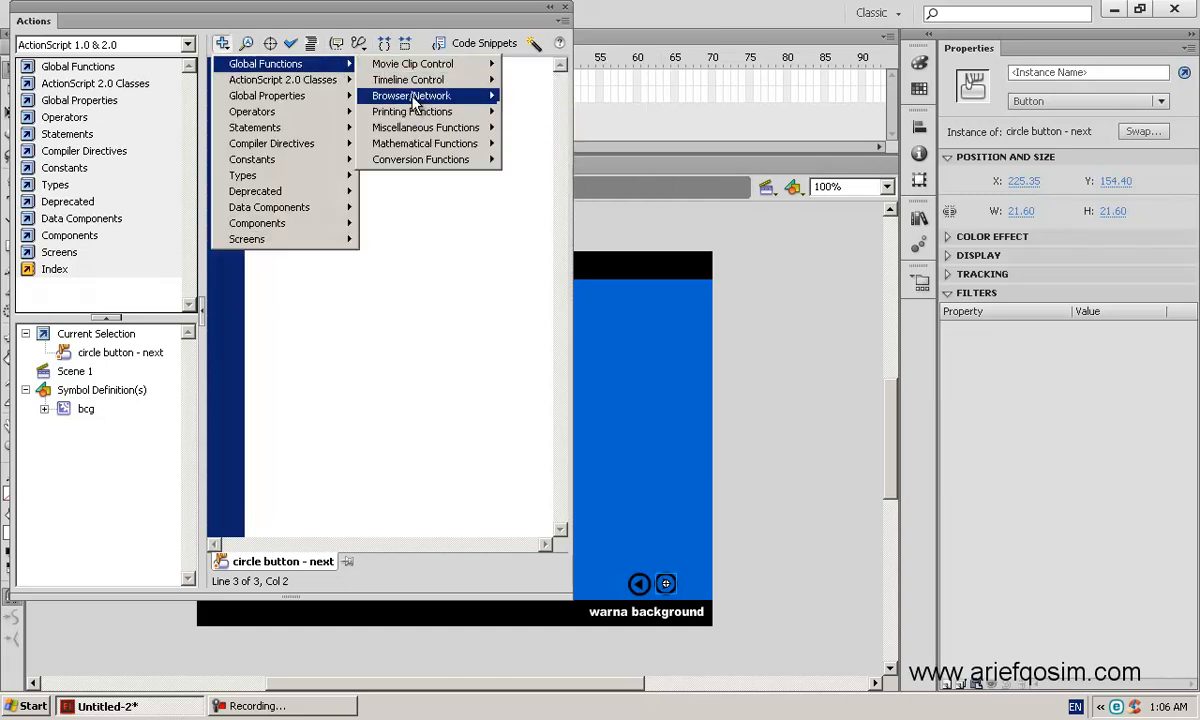
pyautogui.moveTo(425, 69)
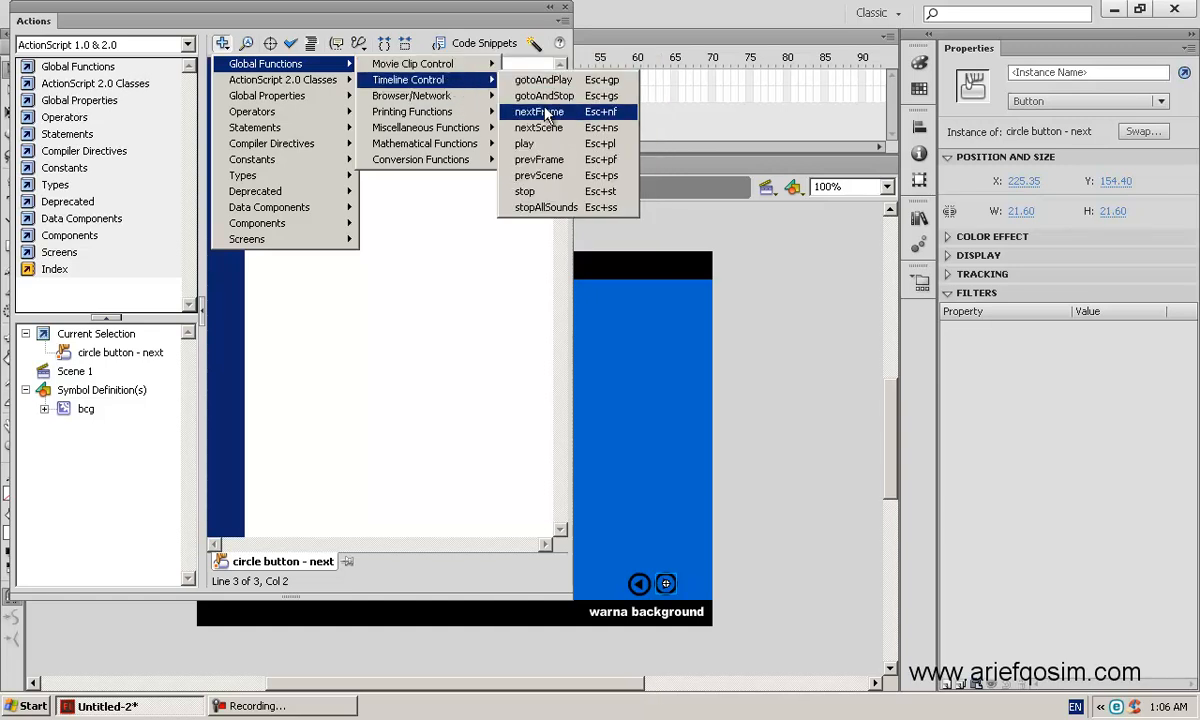
pyautogui.click(540, 112)
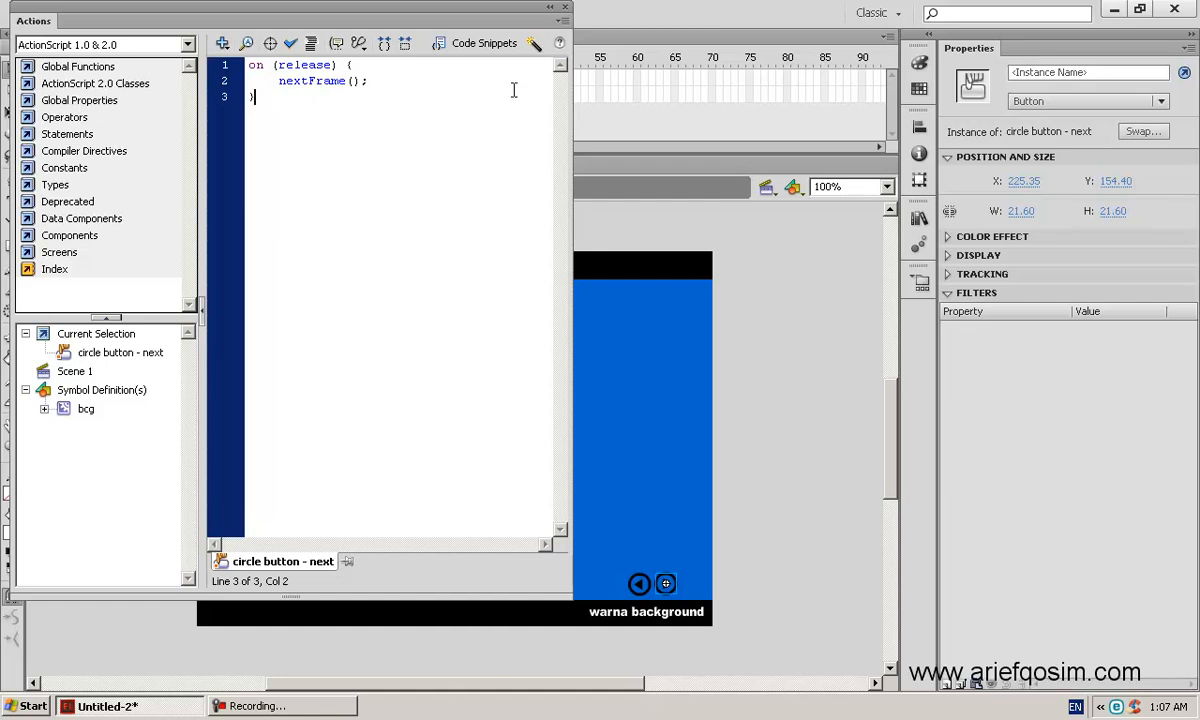
pyautogui.click(565, 8)
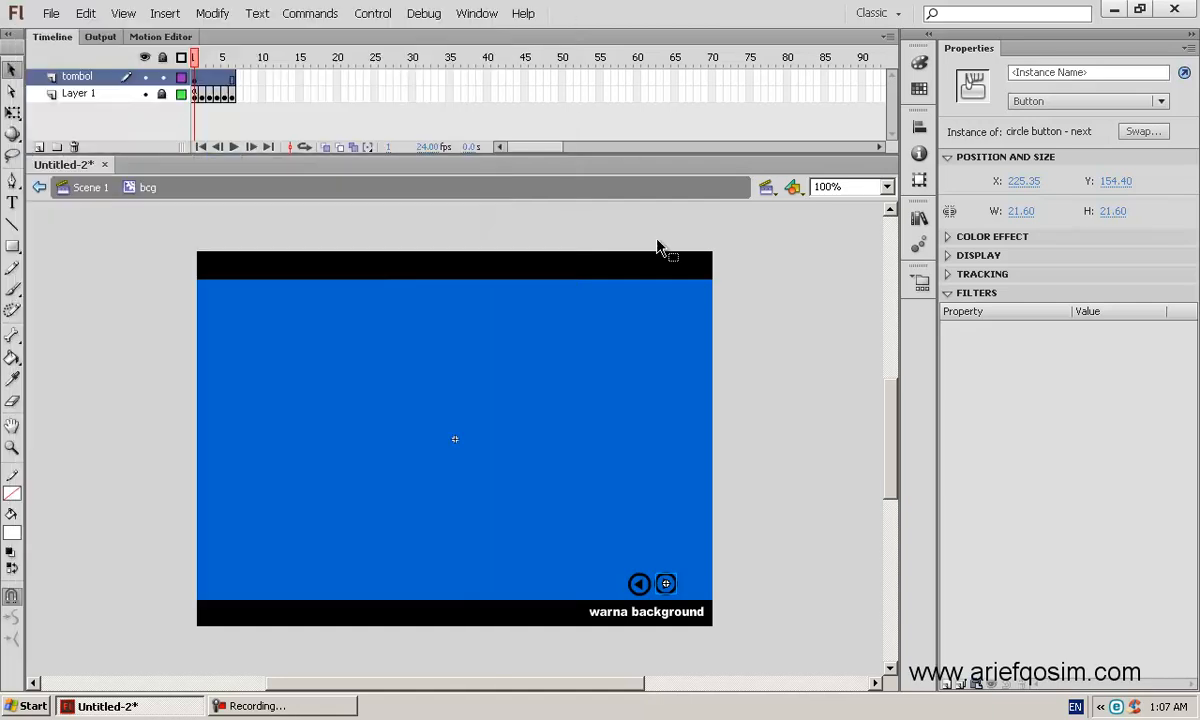
# Step: Start a script on the previous arrow button with an on (release) event handler
pyautogui.click(640, 585)
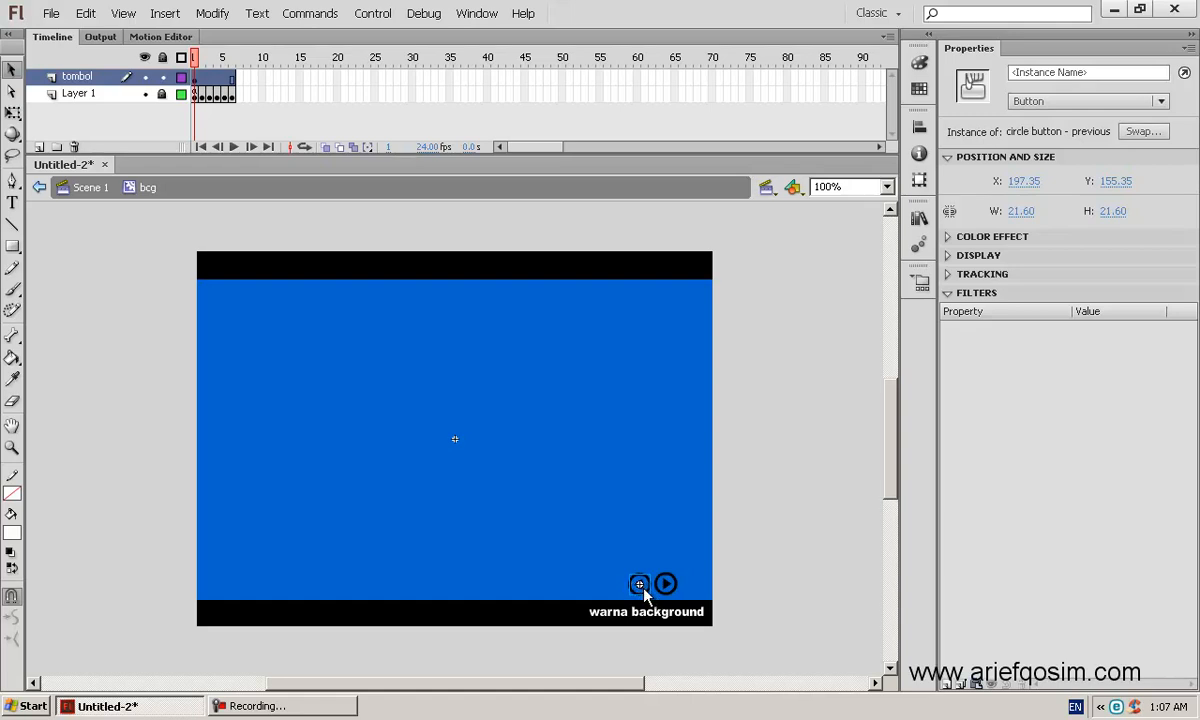
pyautogui.rightClick(643, 594)
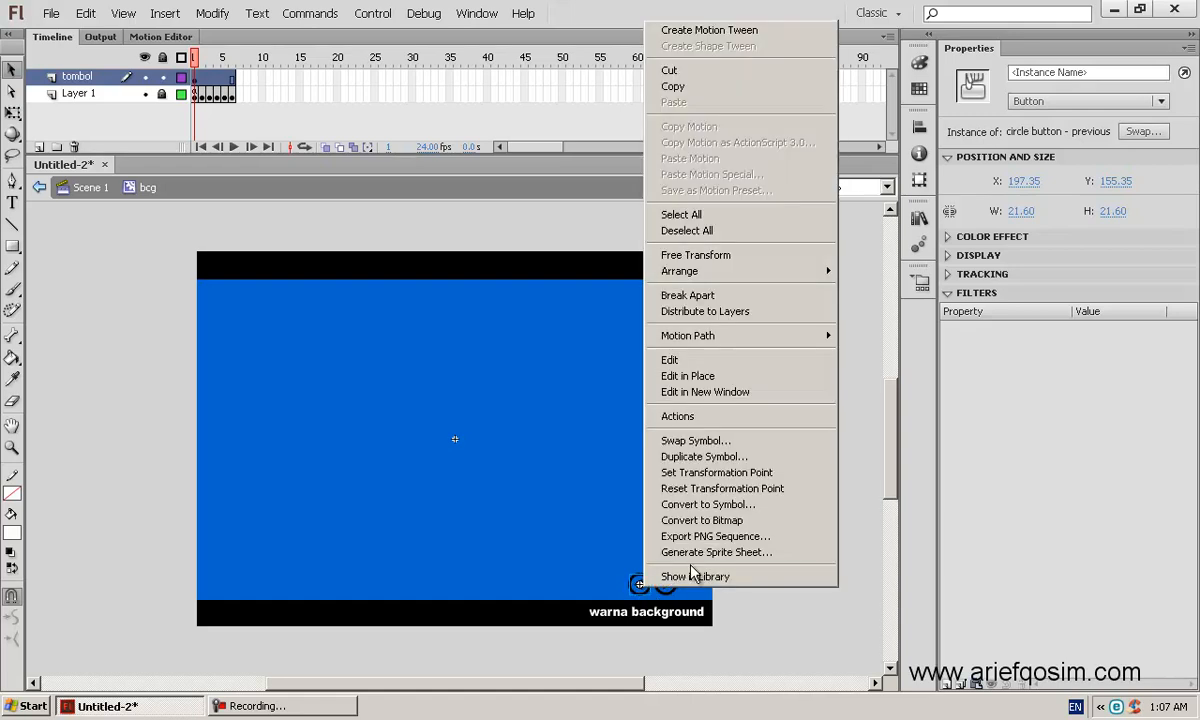
pyautogui.click(708, 417)
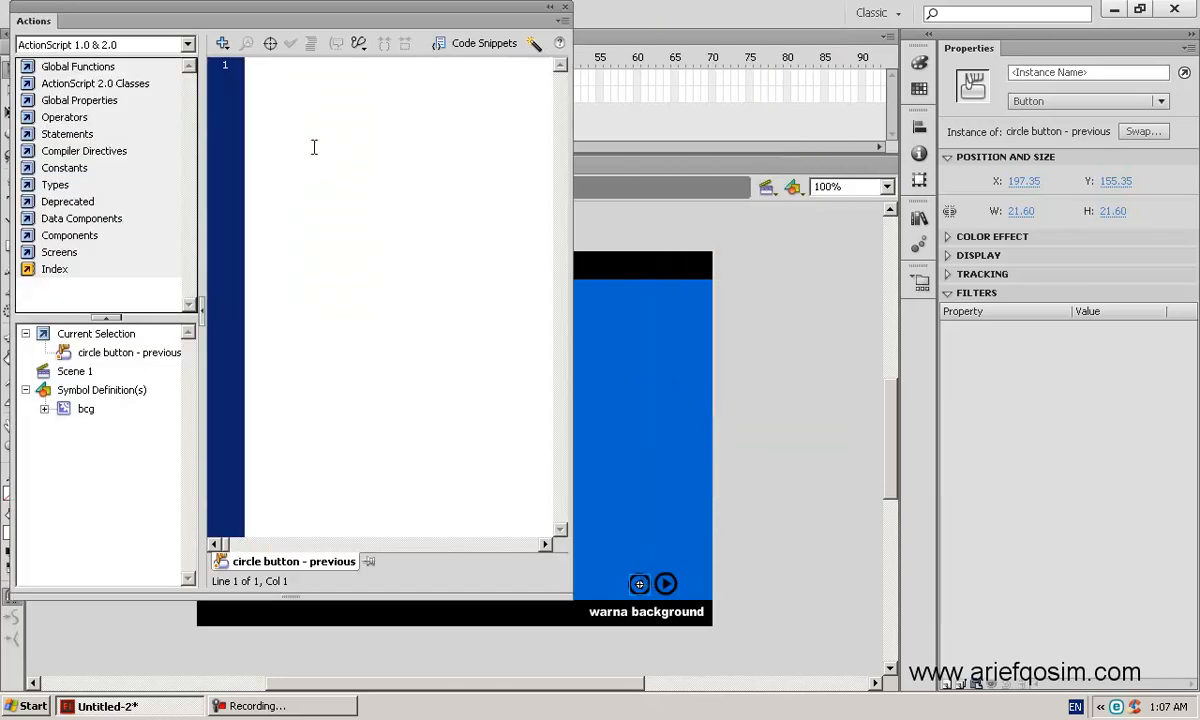
pyautogui.click(223, 45)
pyautogui.moveTo(418, 66)
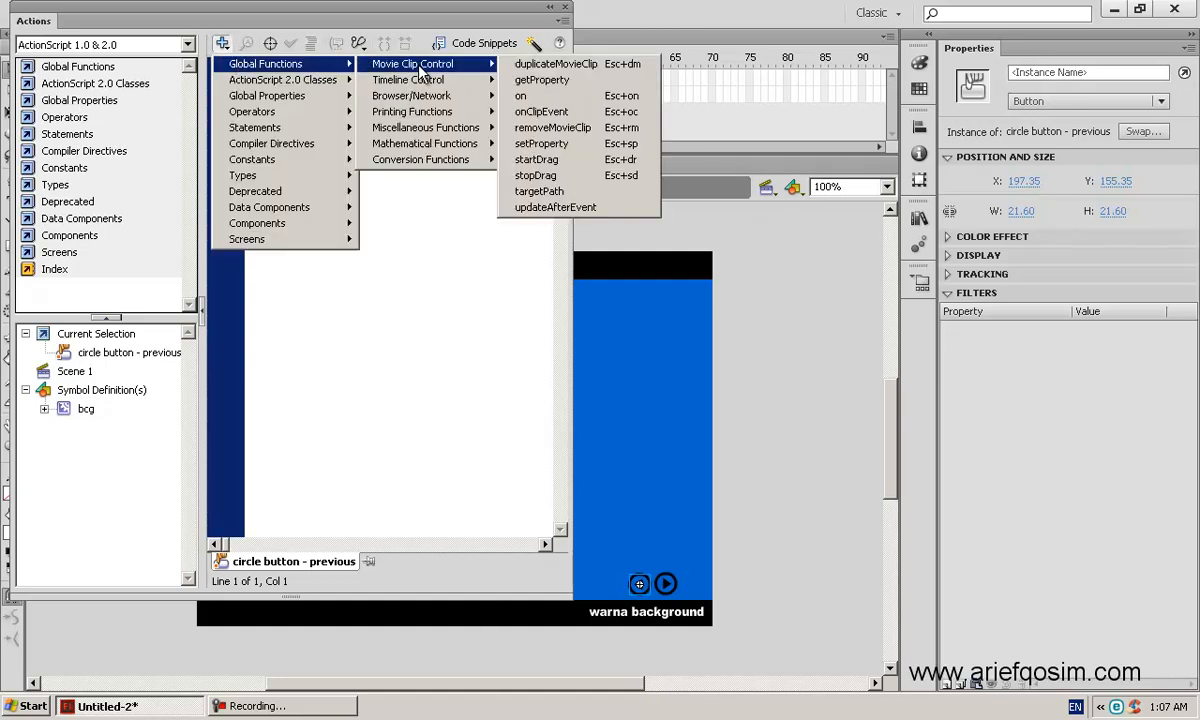
pyautogui.click(548, 97)
pyautogui.doubleClick(322, 101)
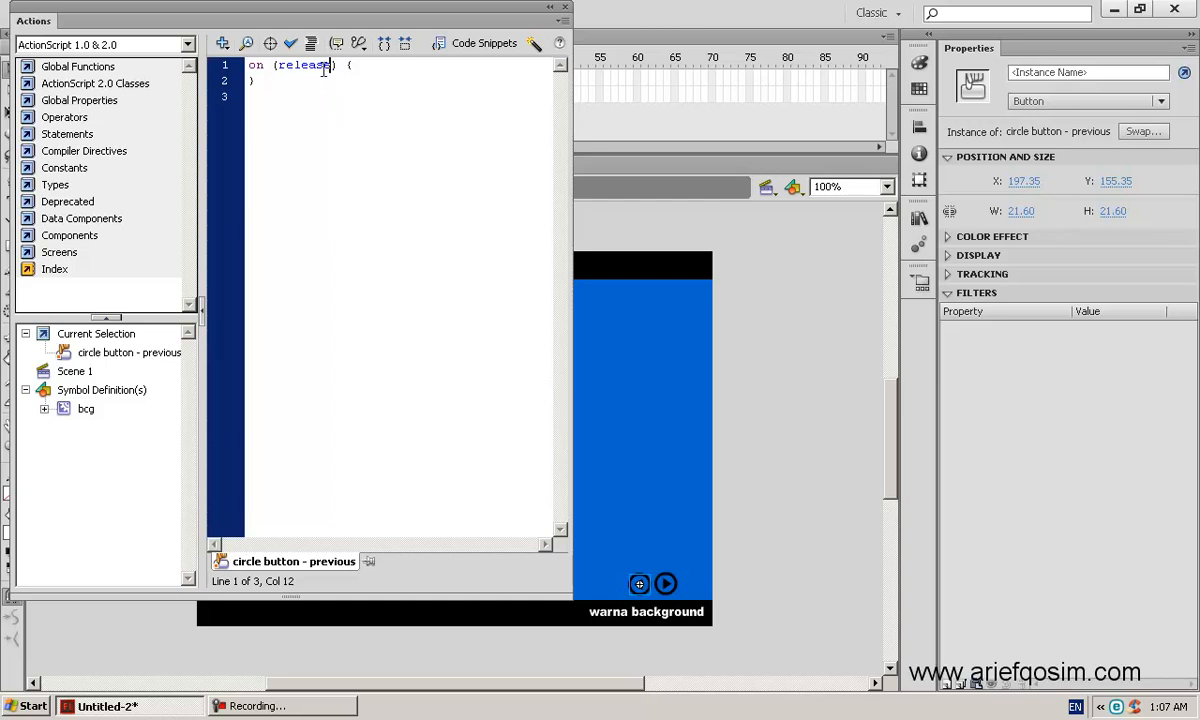
# Step: Insert prevFrame() inside the previous button's release handler, auto-format the code and close the script editor
pyautogui.click(362, 68)
pyautogui.click(222, 43)
pyautogui.moveTo(268, 64)
pyautogui.moveTo(412, 70)
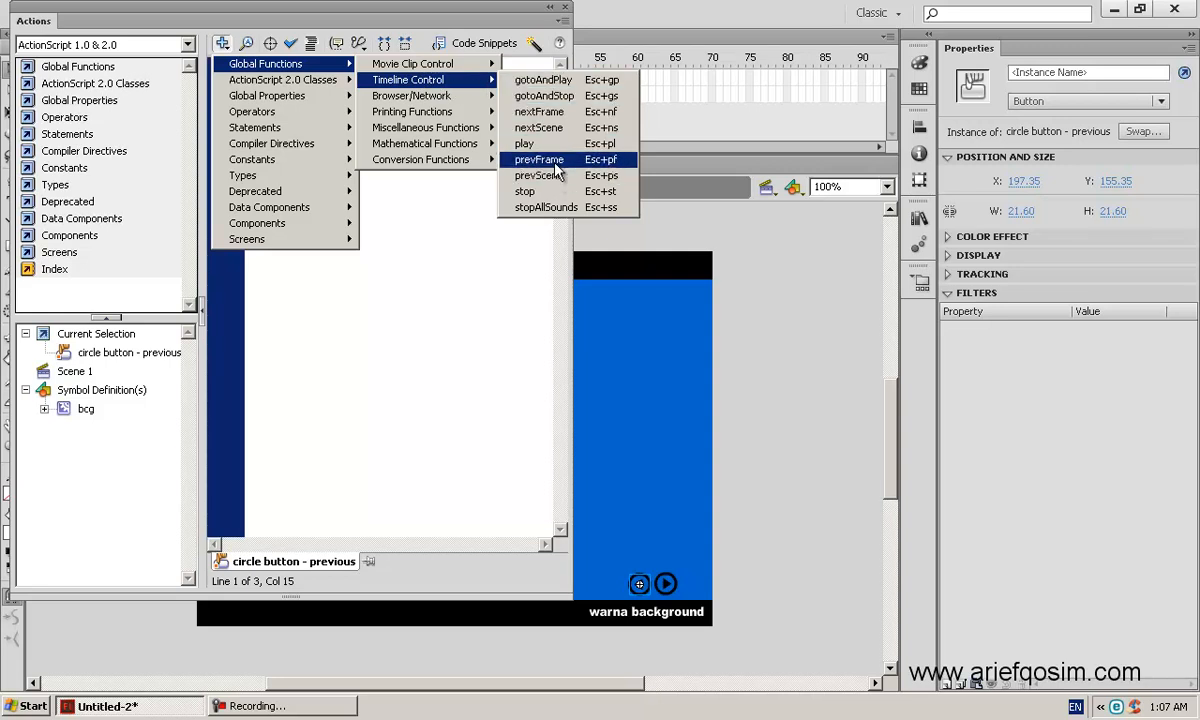
pyautogui.click(540, 160)
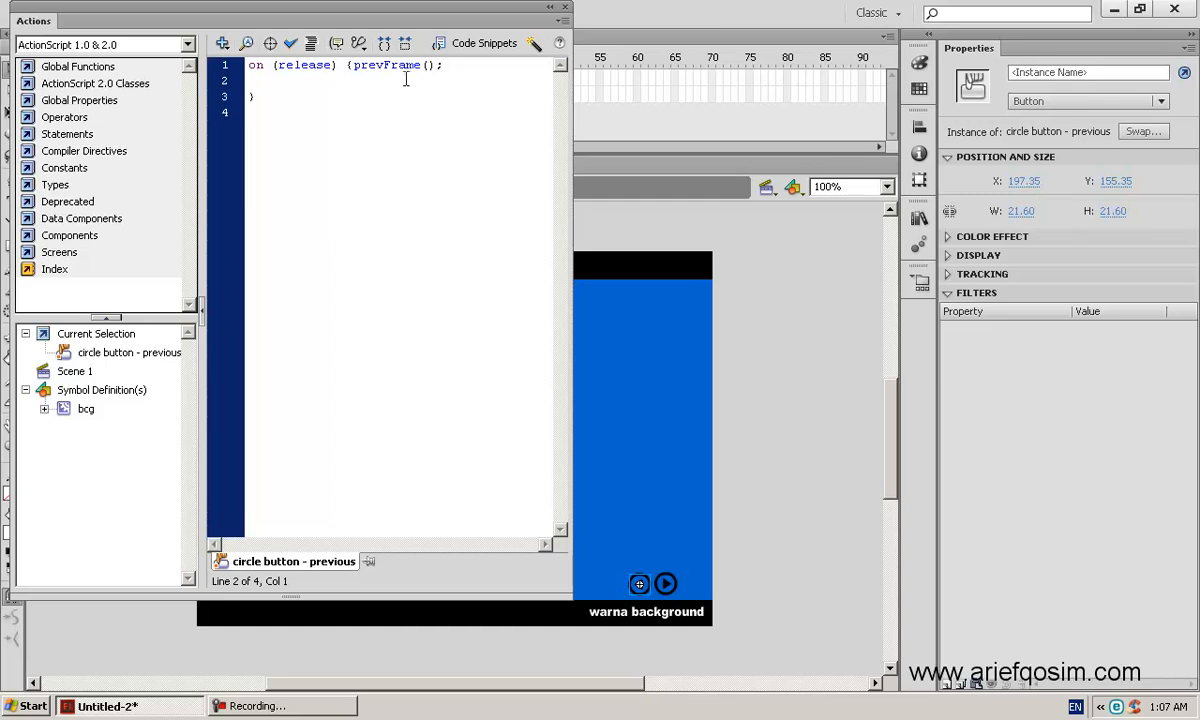
pyautogui.click(311, 43)
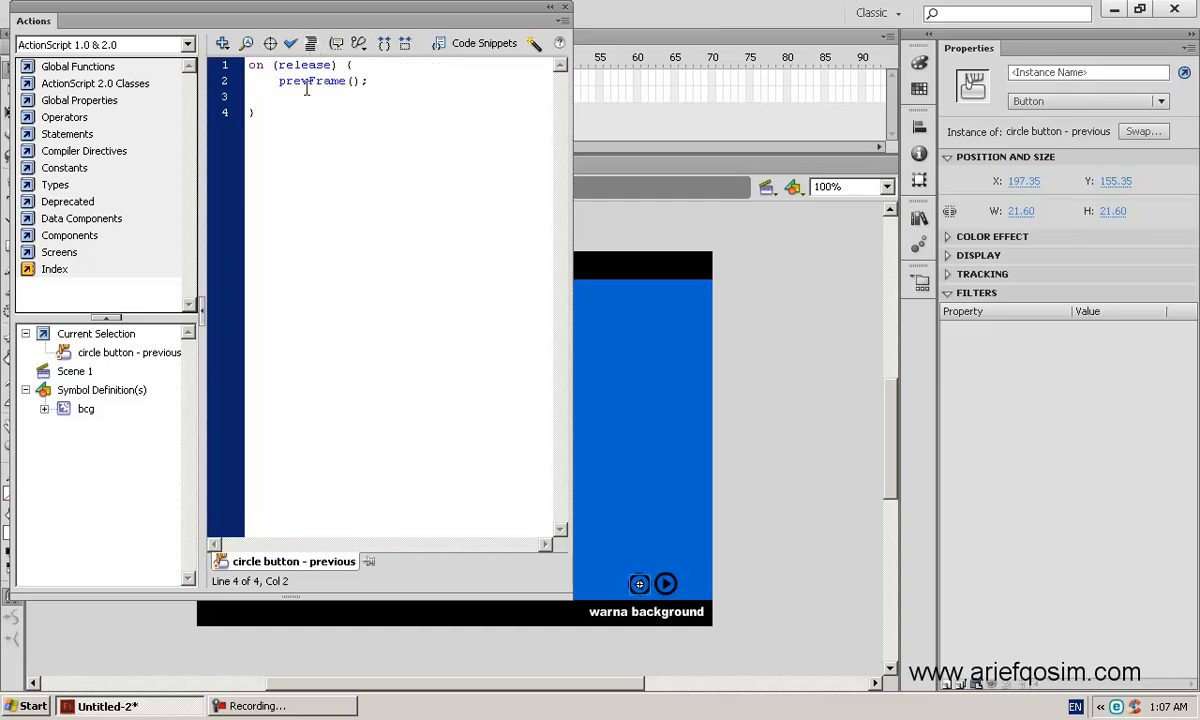
pyautogui.click(564, 7)
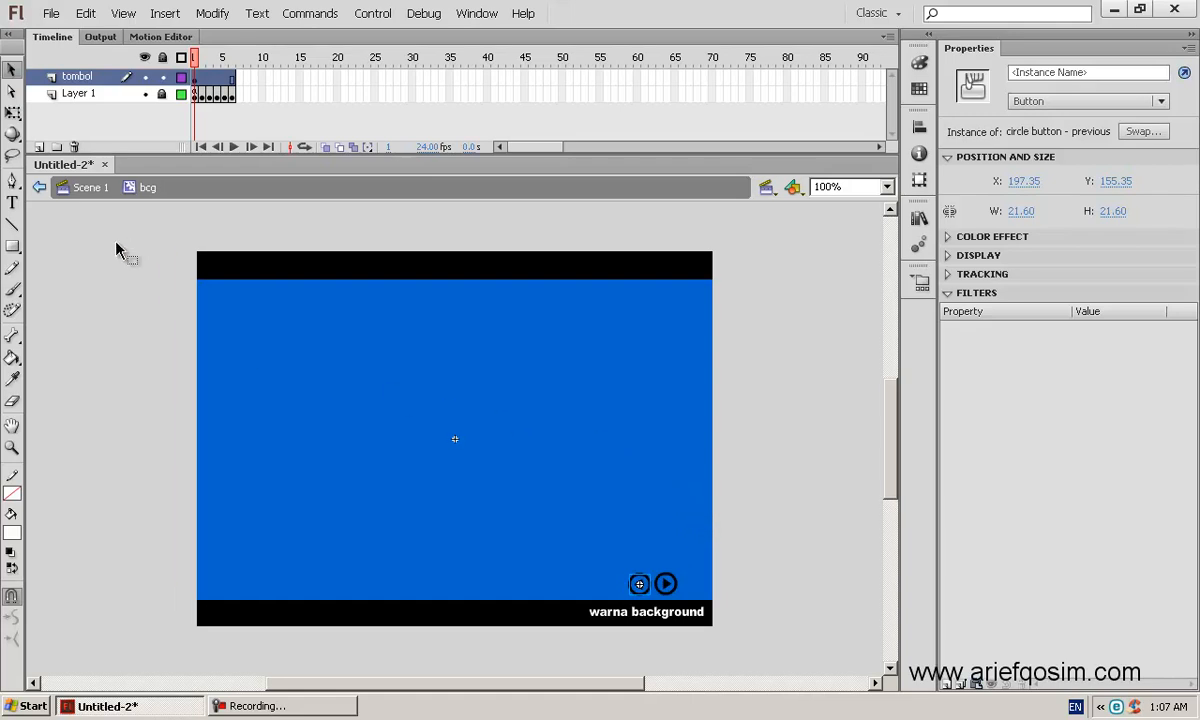
# Step: Return to Scene 1 and test the movie in Flash Professional
pyautogui.click(97, 192)
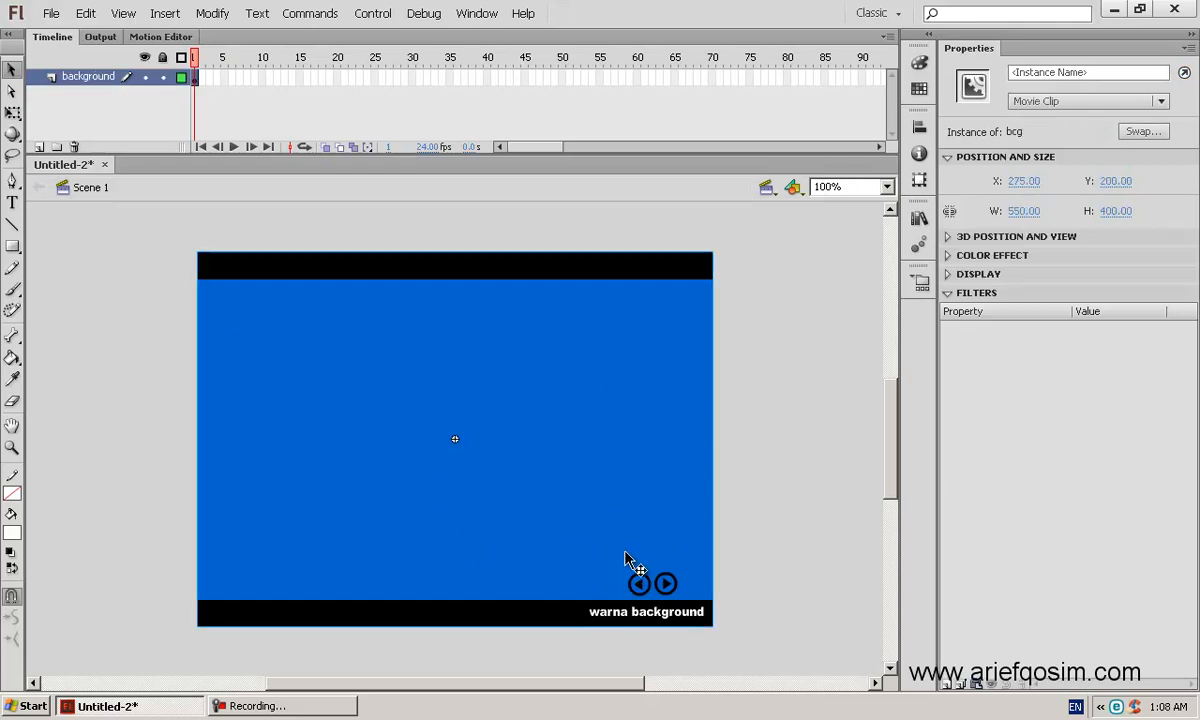
pyautogui.click(375, 14)
pyautogui.moveTo(402, 128)
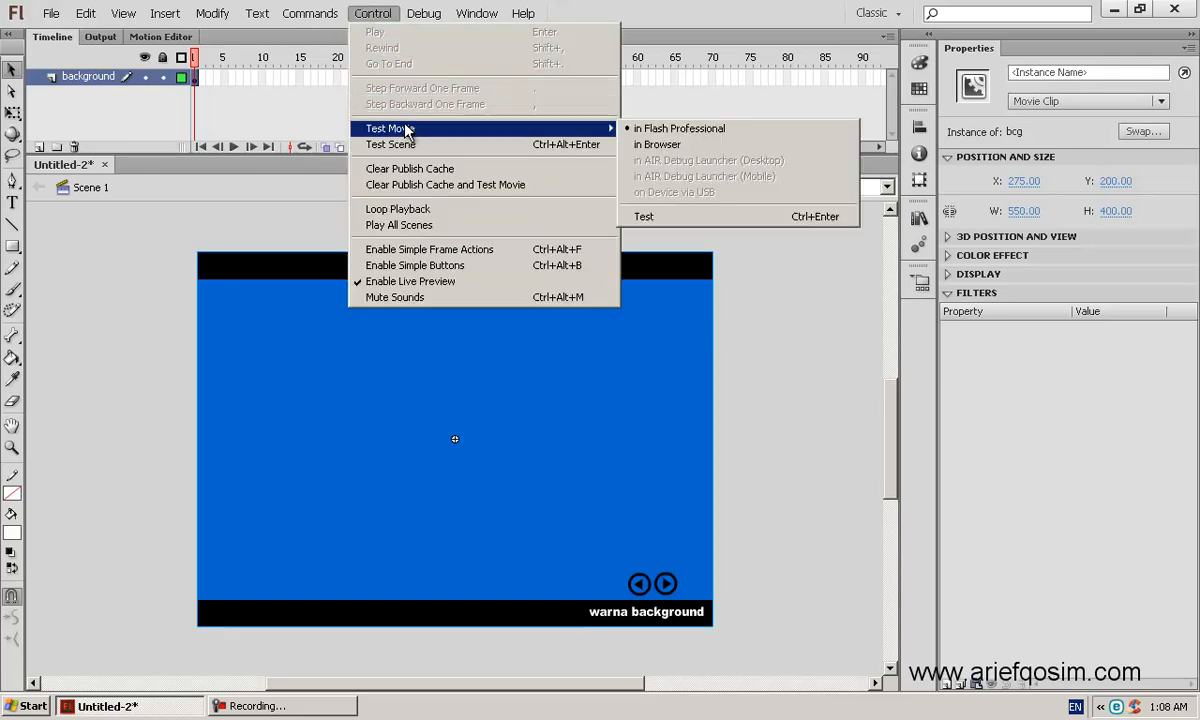
pyautogui.click(690, 130)
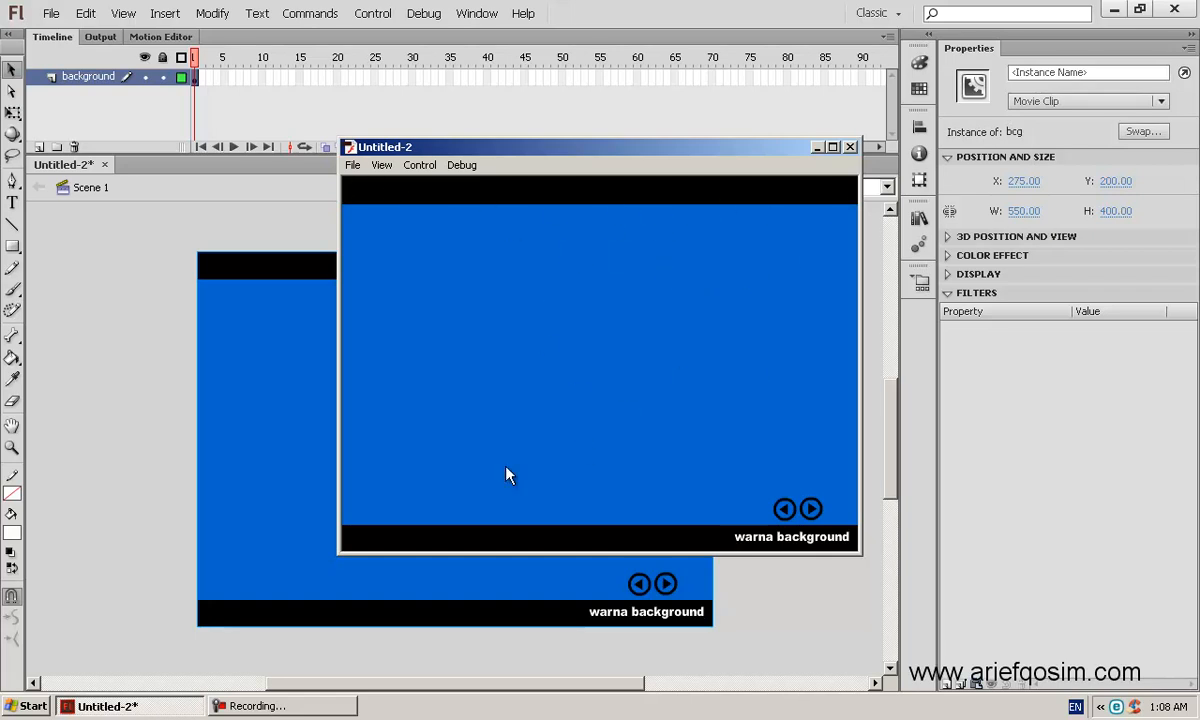
# Step: Try the next and previous buttons by cycling the background colours forward and back, and close the test movie
pyautogui.click(811, 513)
pyautogui.click(811, 513)
pyautogui.click(811, 513)
pyautogui.click(811, 513)
pyautogui.click(811, 513)
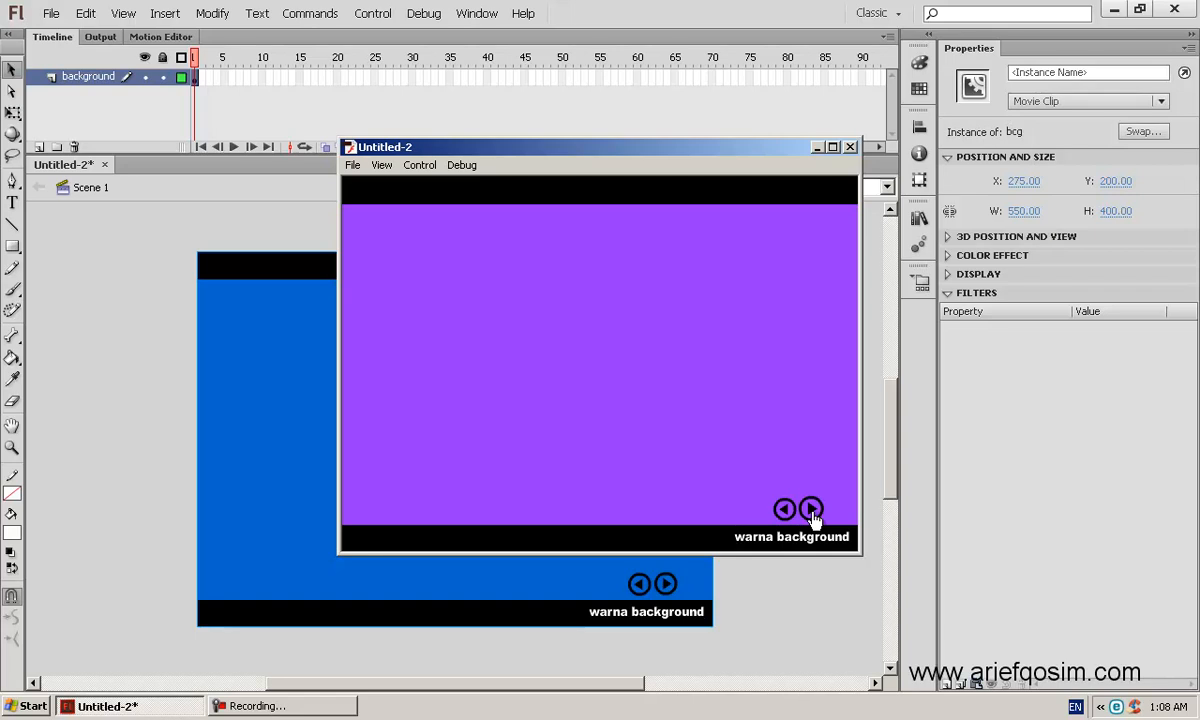
pyautogui.click(787, 511)
pyautogui.click(787, 511)
pyautogui.click(787, 511)
pyautogui.click(787, 511)
pyautogui.click(787, 511)
pyautogui.click(787, 510)
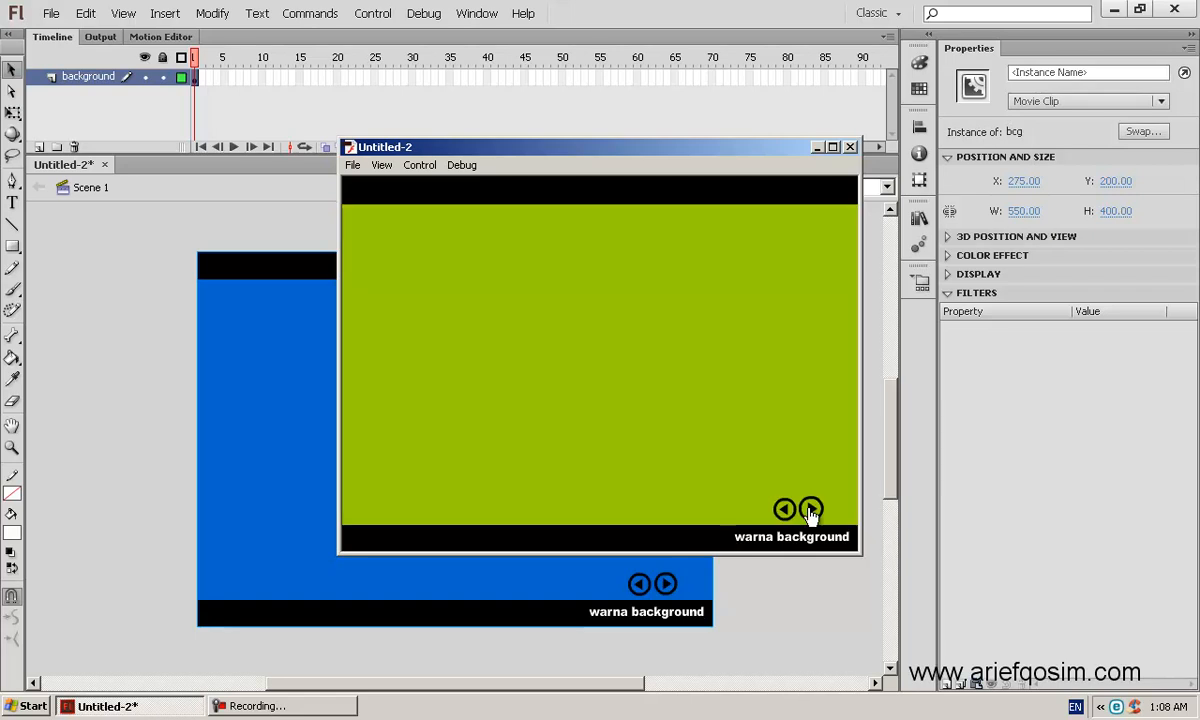
pyautogui.click(785, 510)
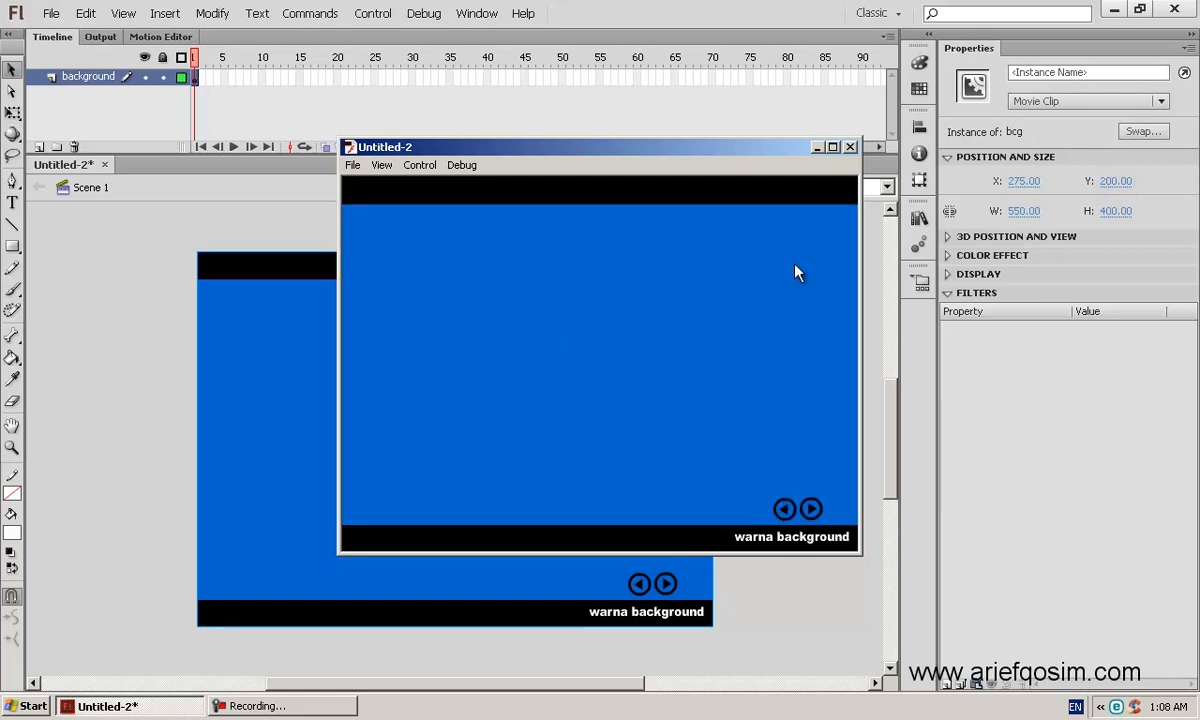
pyautogui.click(850, 147)
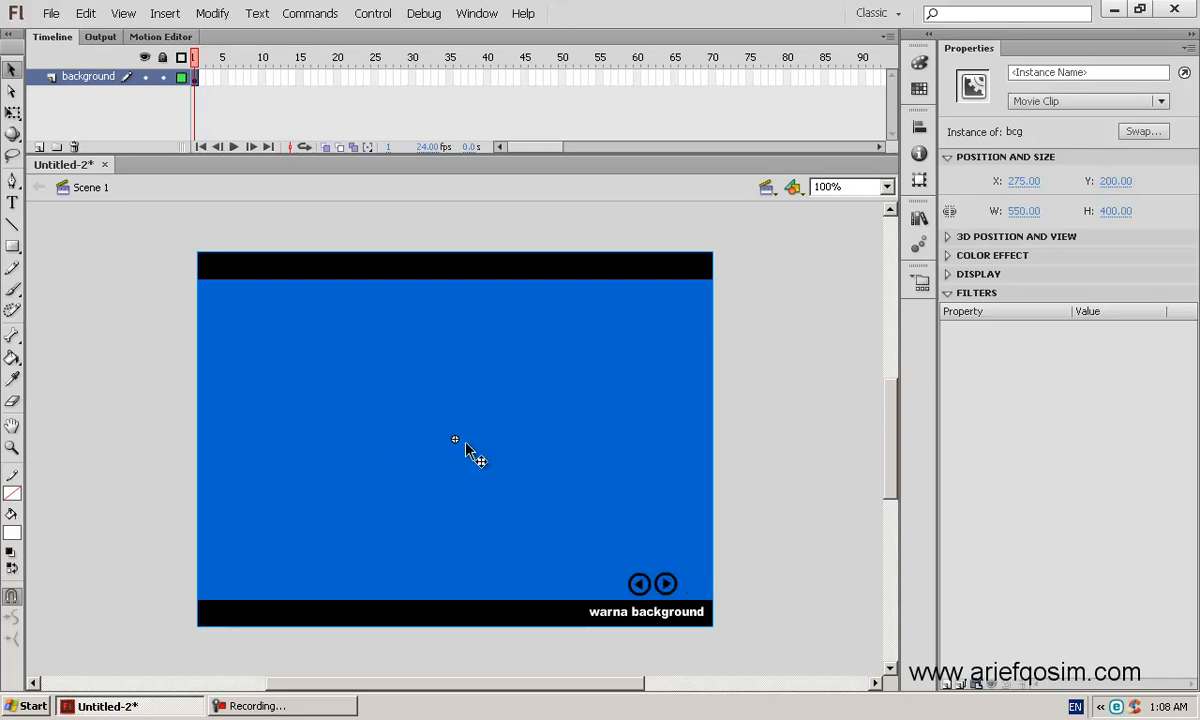
# Step: Lock the background layer, add a layer named tombol_menu above it and widen the layer name column
pyautogui.click(39, 147)
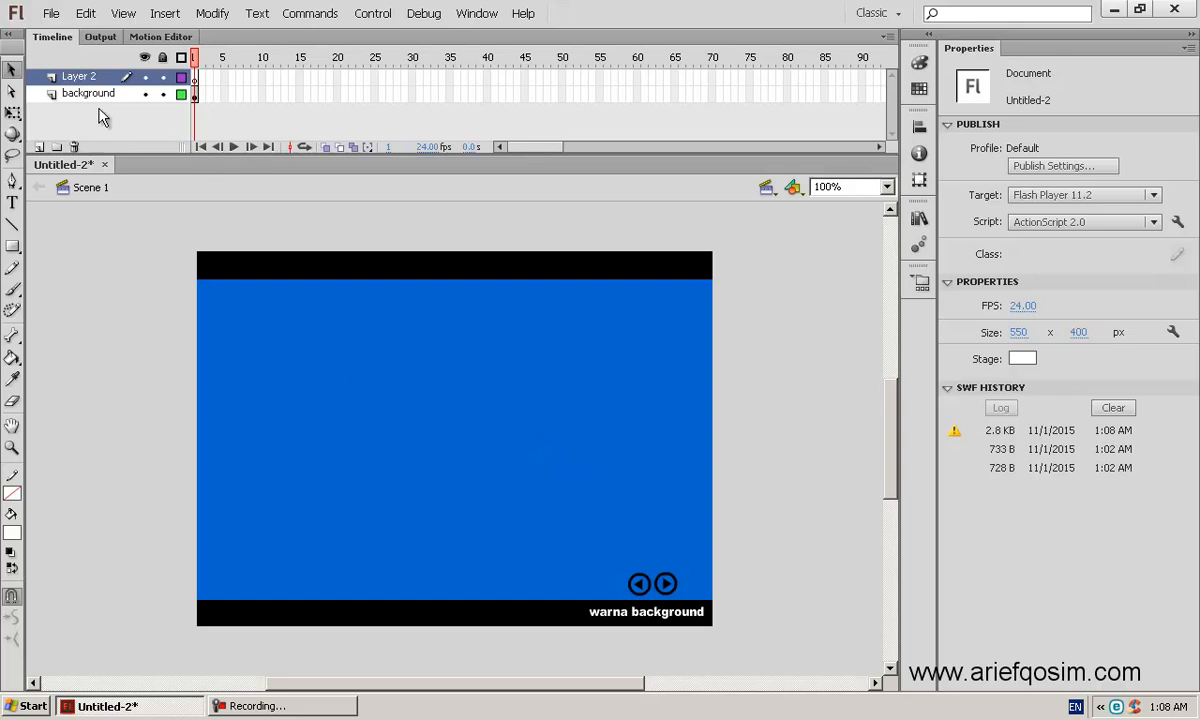
pyautogui.click(163, 94)
pyautogui.doubleClick(86, 77)
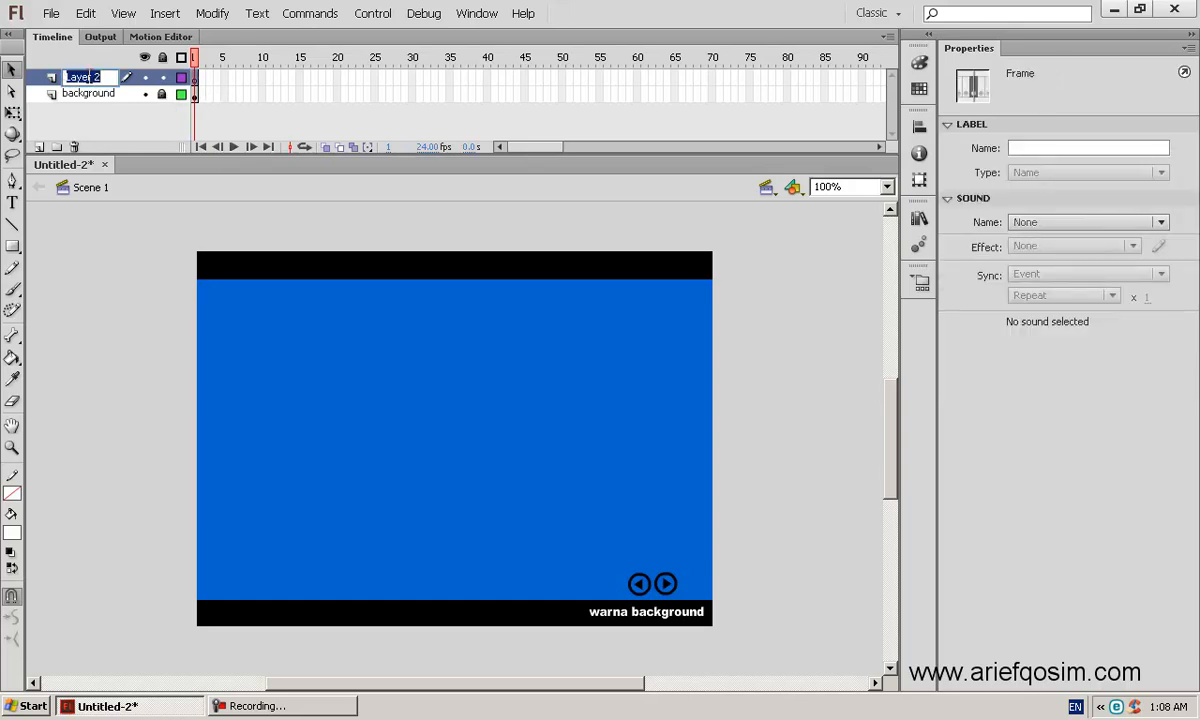
pyautogui.write('tombol')
pyautogui.write('_menu')
pyautogui.click(92, 270)
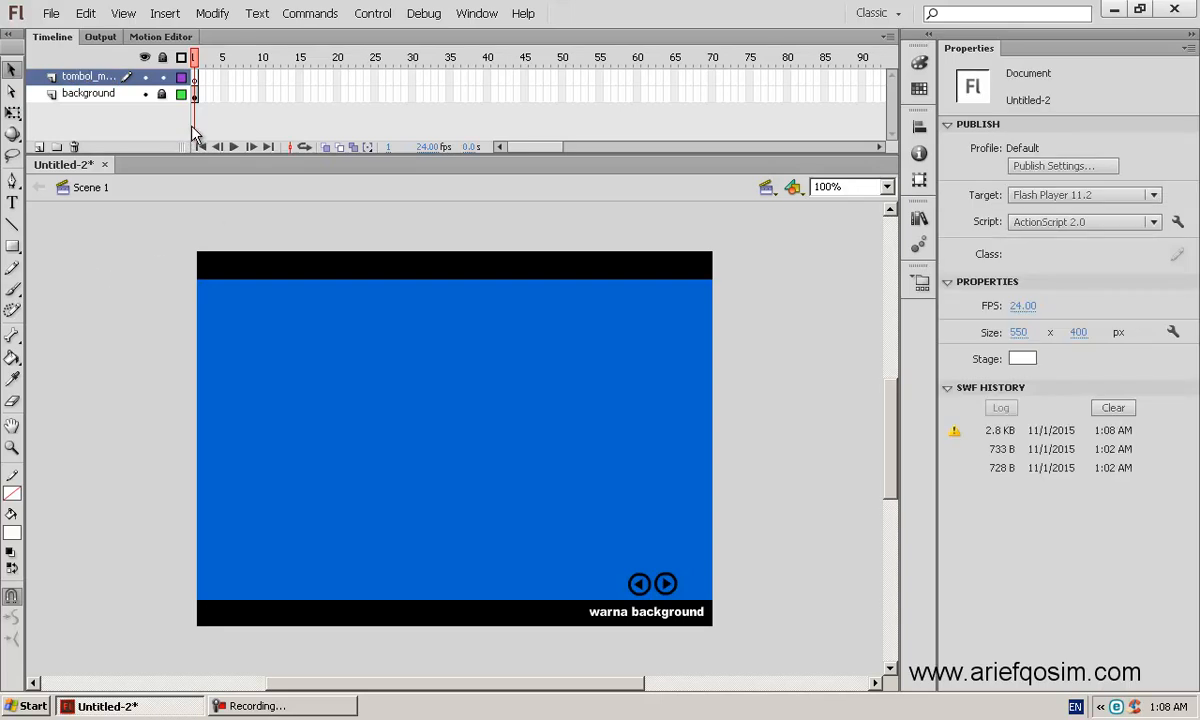
pyautogui.moveTo(190, 118); pyautogui.dragTo(238, 118)
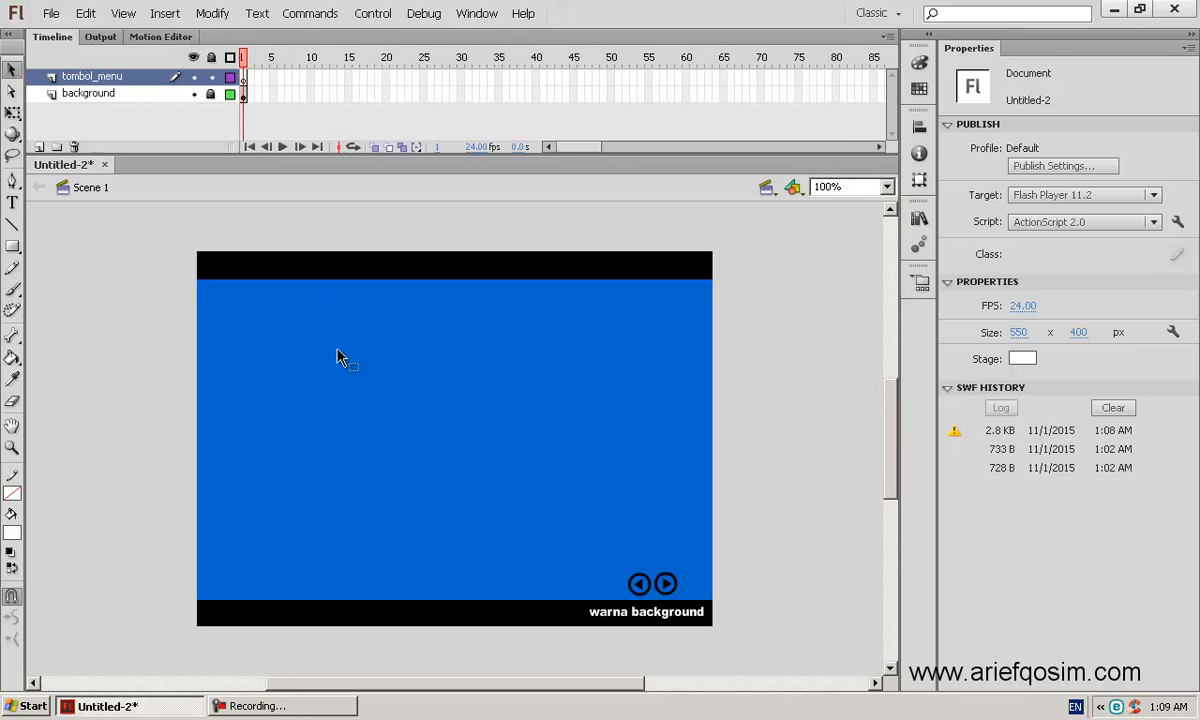
# Step: Add the white static text "Menu Utama" on the upper black bar at about X 20, Y 8.8
pyautogui.click(12, 202)
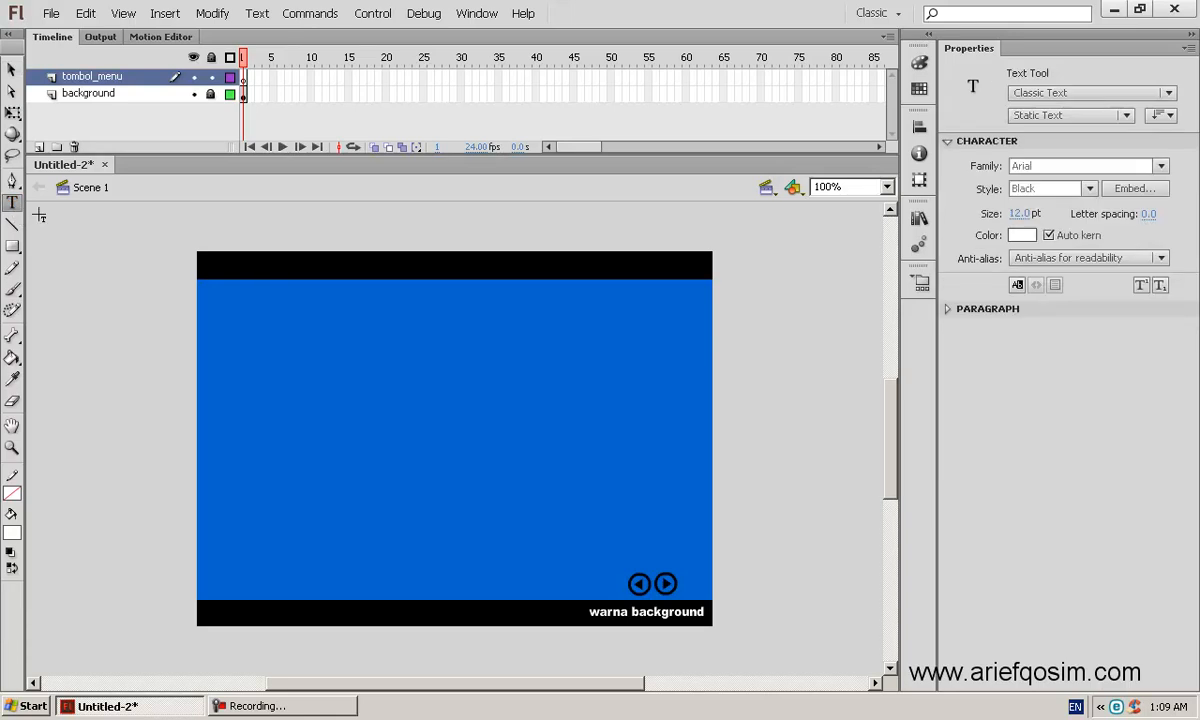
pyautogui.click(219, 262)
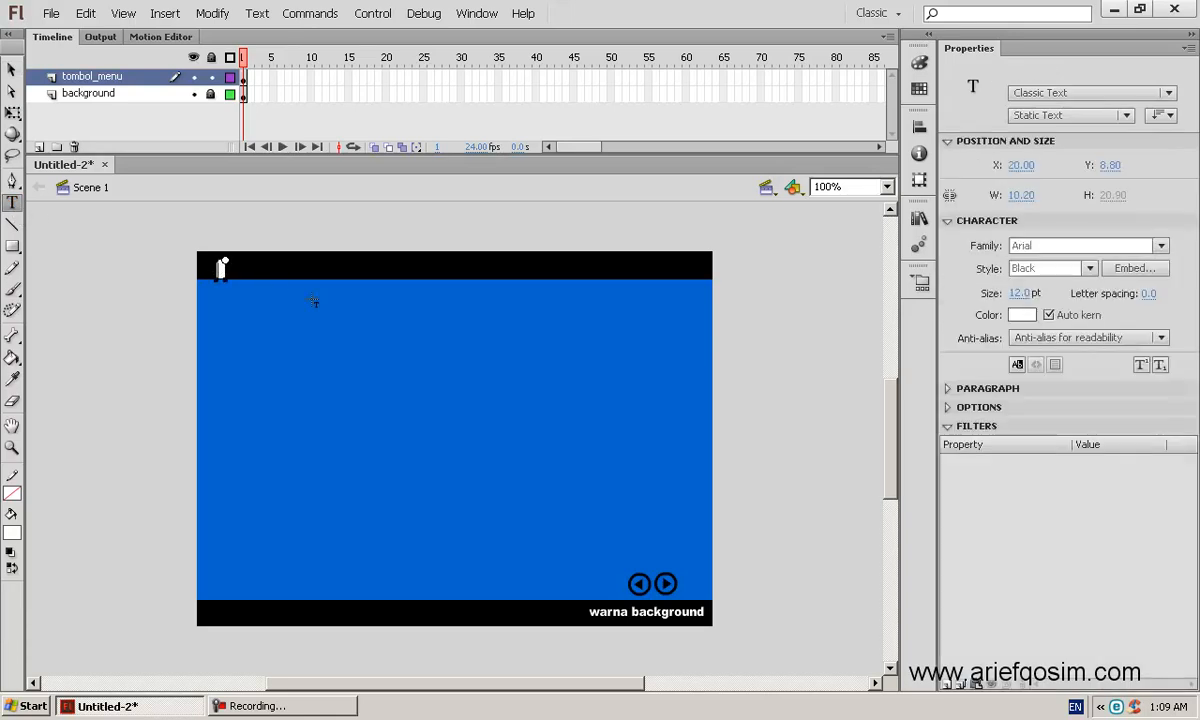
pyautogui.write('Menu Utama')
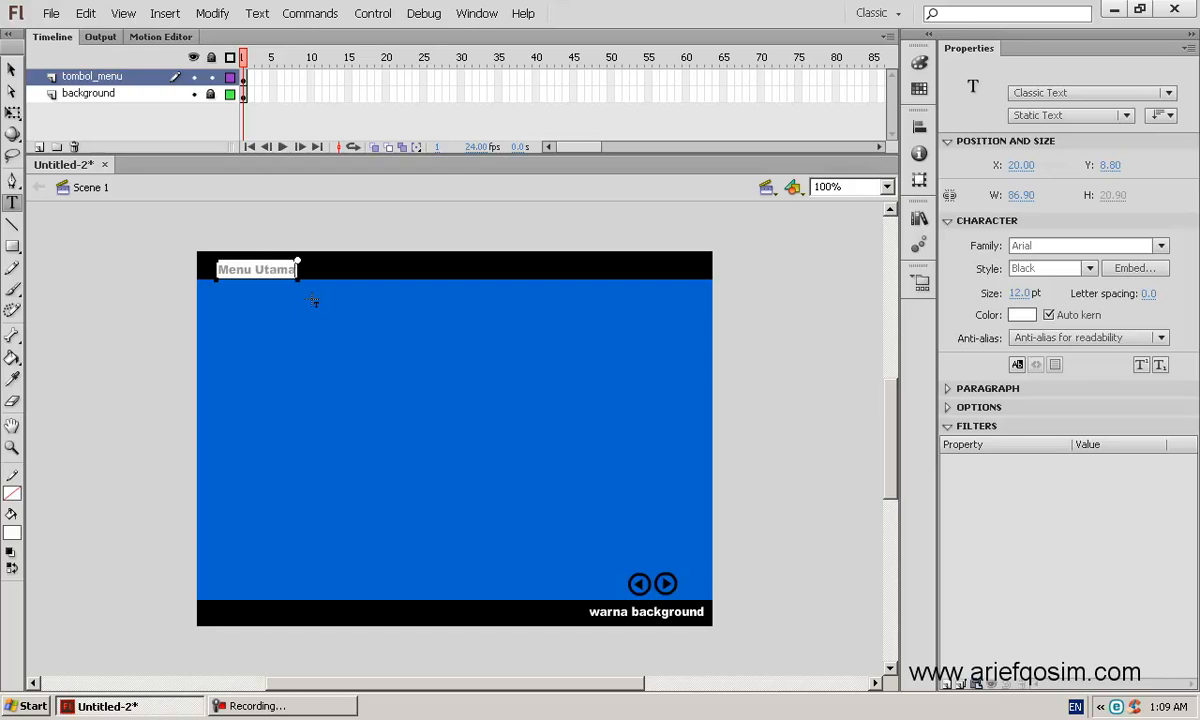
pyautogui.click(11, 69)
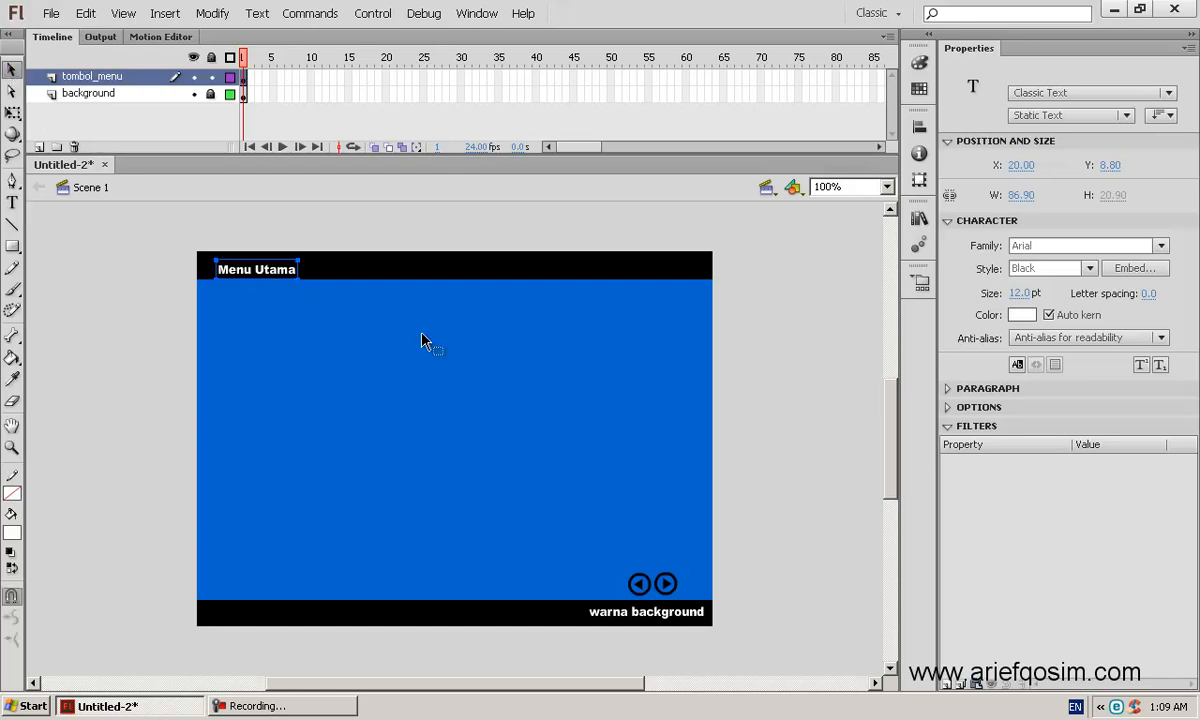
# Step: Nudge the "Menu Utama" text up and left to X 18, Y 3.8 and deselect it
pyautogui.press('Up')
pyautogui.press('Up')
pyautogui.press('Up')
pyautogui.press('Up')
pyautogui.press('Up')
pyautogui.press('Left')
pyautogui.press('Left')
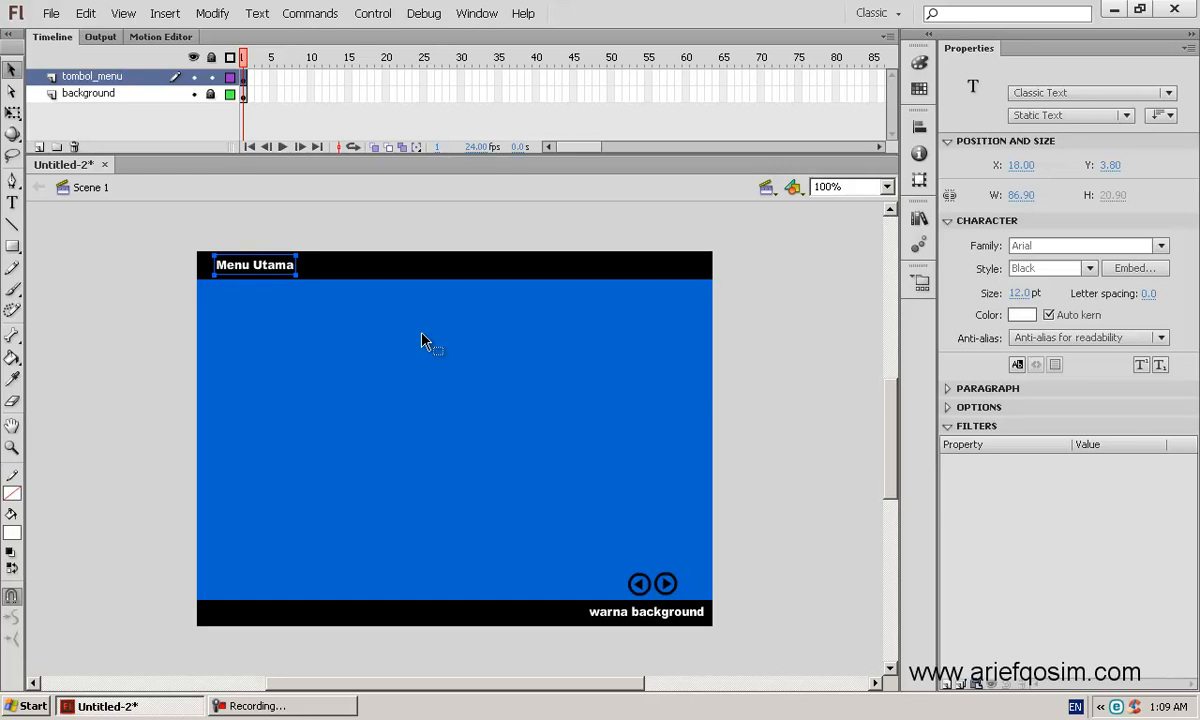
pyautogui.click(790, 350)
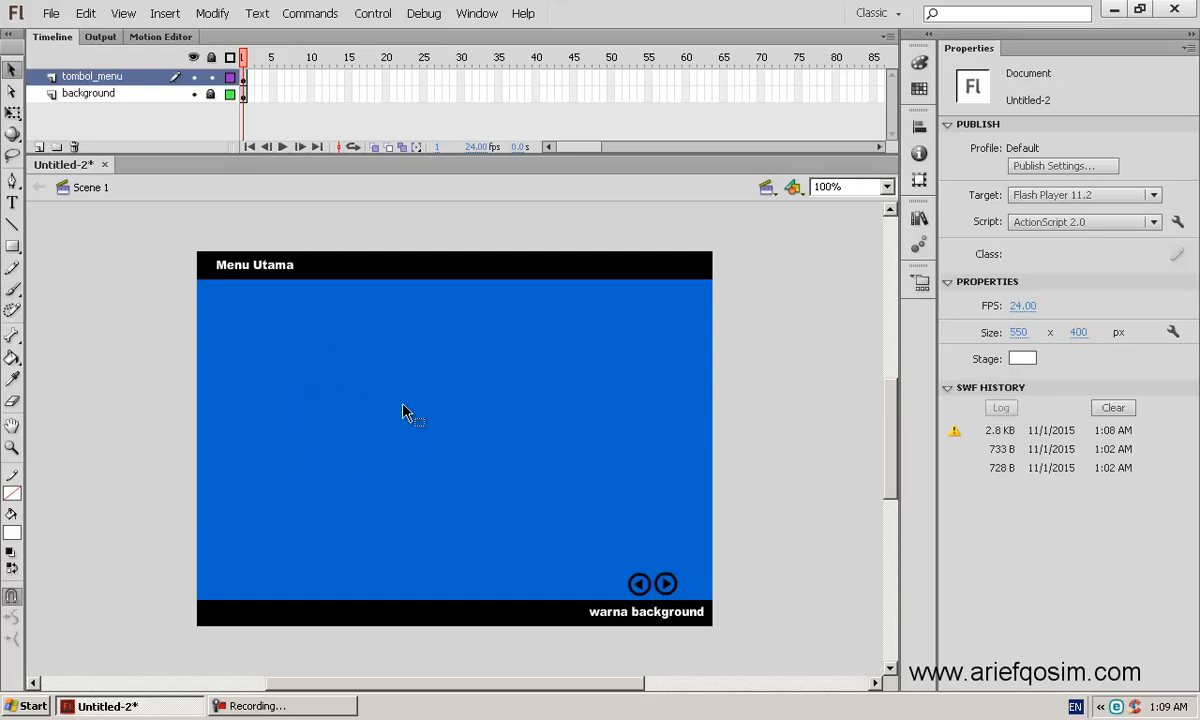
# Step: Draw a white circle about 85 px in diameter at about X 71, Y 153 with the Oval Tool
pyautogui.moveTo(12, 246); pyautogui.dragTo(65, 256)
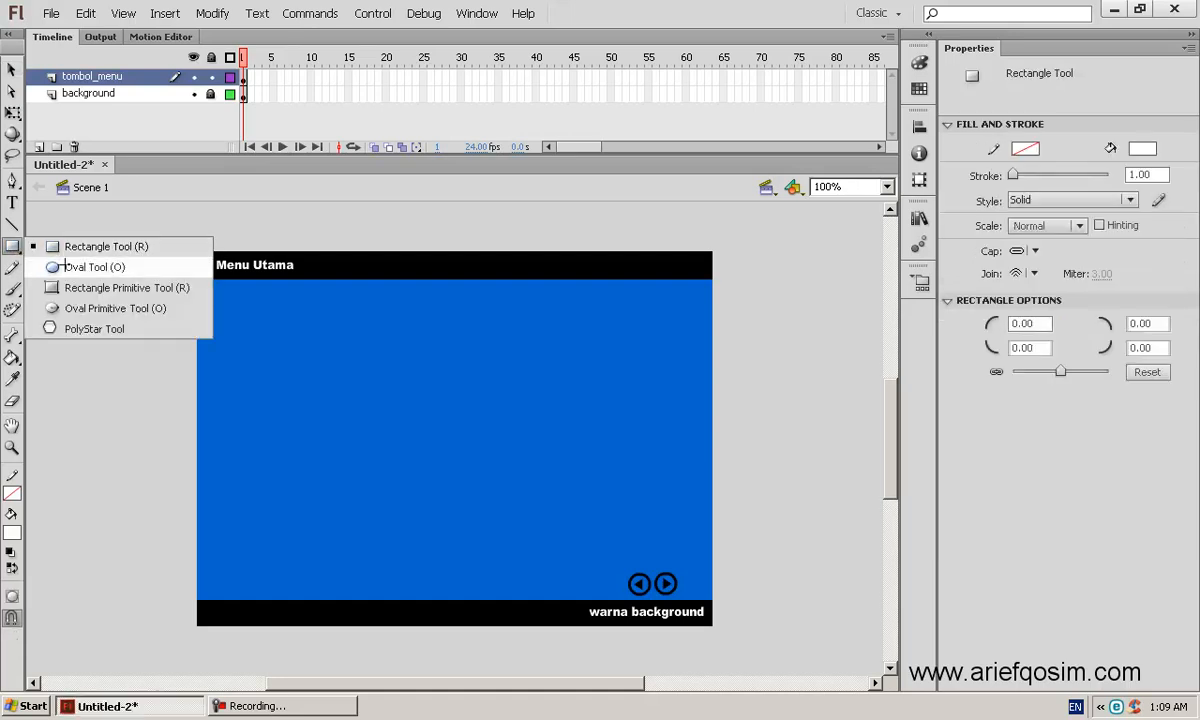
pyautogui.click(70, 266)
pyautogui.moveTo(265, 397); pyautogui.dragTo(342, 475)
pyautogui.click(12, 68)
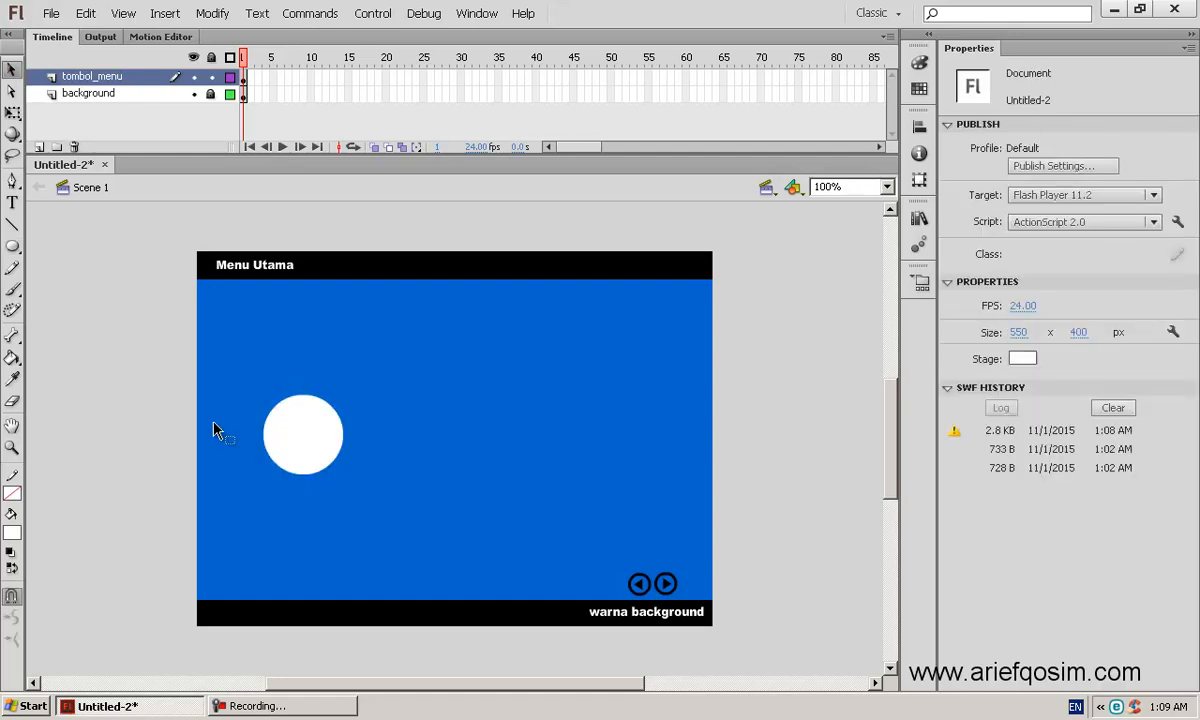
# Step: Duplicate the white circle in place and shift the copy 100 px to the right, to X 171
pyautogui.click(310, 440)
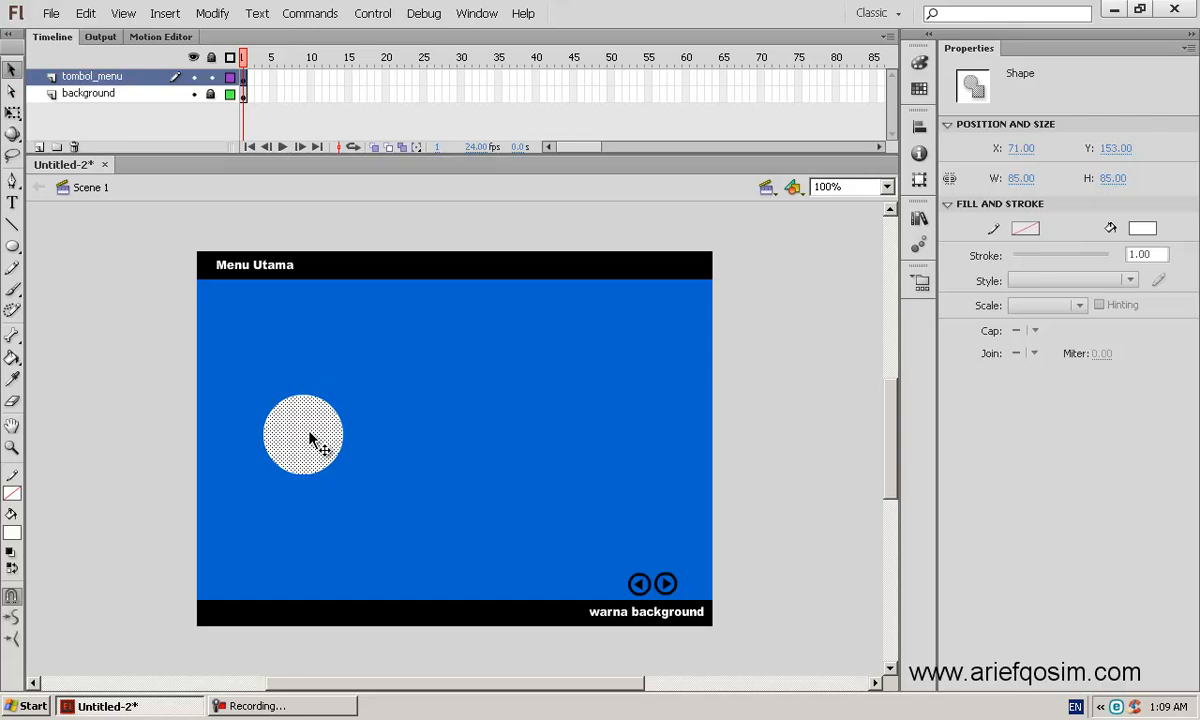
pyautogui.rightClick(310, 440)
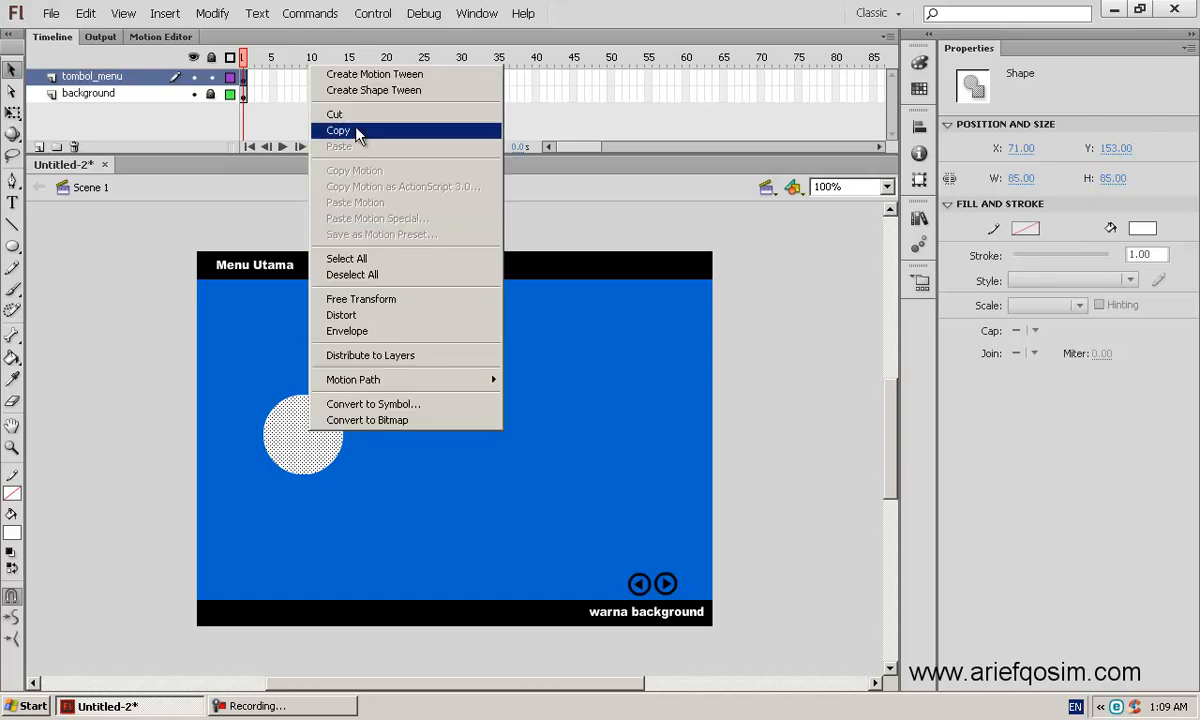
pyautogui.click(352, 129)
pyautogui.click(485, 228)
pyautogui.rightClick(485, 223)
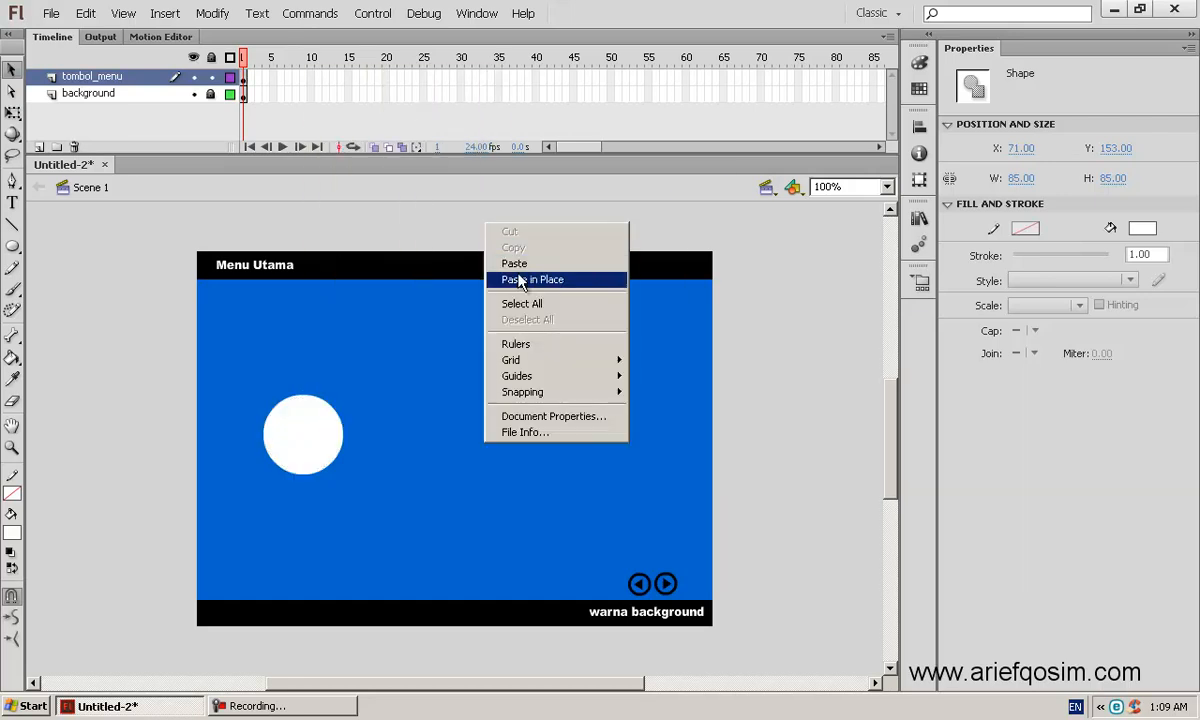
pyautogui.click(519, 280)
pyautogui.hotkey('shift', 'Right')
pyautogui.hotkey('shift', 'Right')
pyautogui.hotkey('shift', 'Right')
pyautogui.hotkey('shift', 'Right')
pyautogui.hotkey('shift', 'Right')
pyautogui.hotkey('shift', 'Right')
pyautogui.hotkey('shift', 'Right')
pyautogui.hotkey('shift', 'Right')
pyautogui.hotkey('shift', 'Right')
pyautogui.hotkey('shift', 'Right')
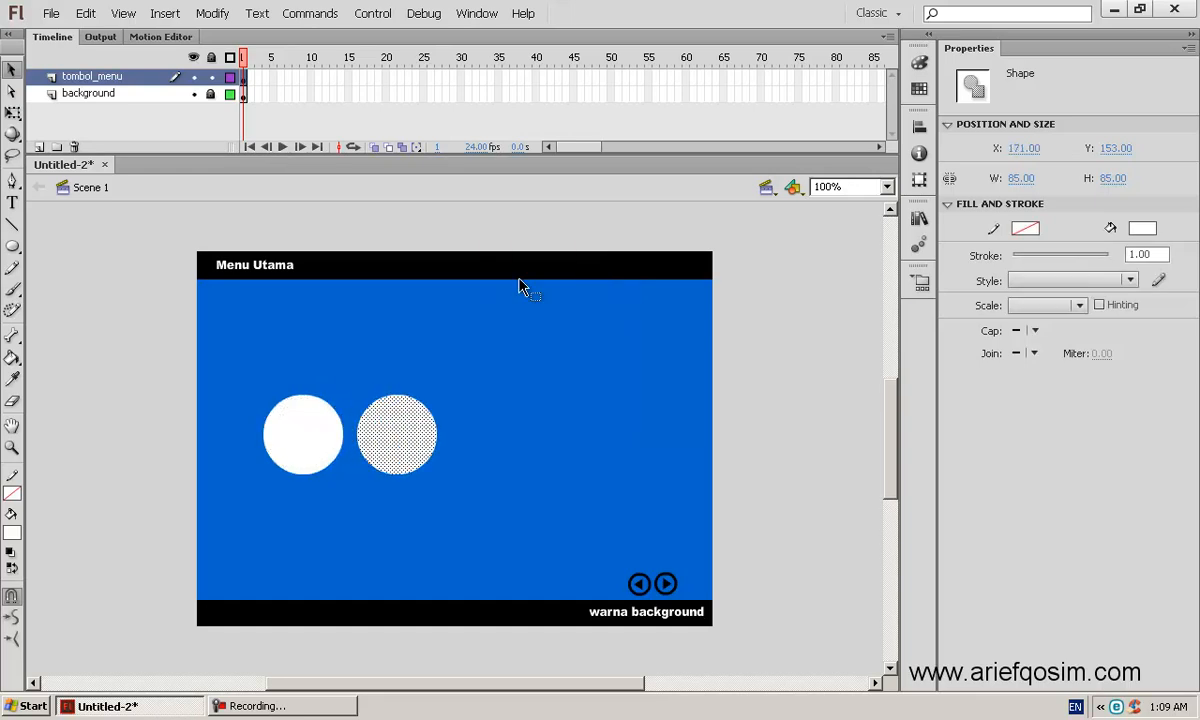
# Step: Paste a third circle in place from the second one and shift it right to X 281
pyautogui.rightClick(403, 418)
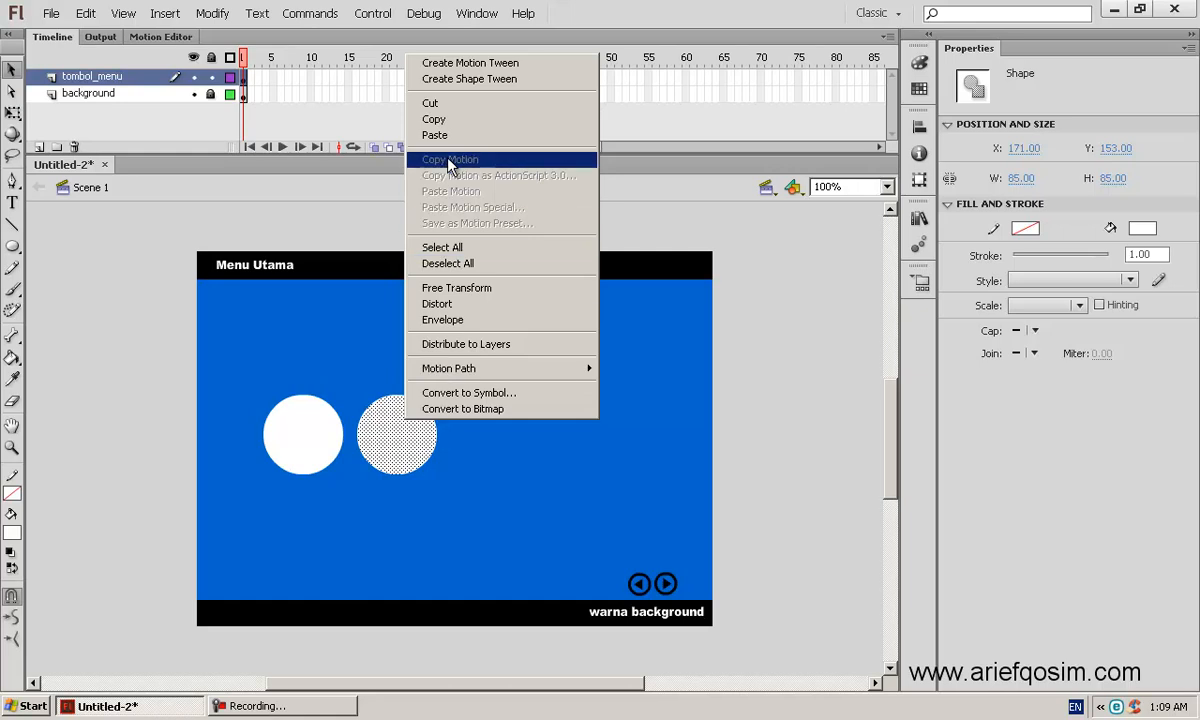
pyautogui.click(450, 126)
pyautogui.rightClick(461, 193)
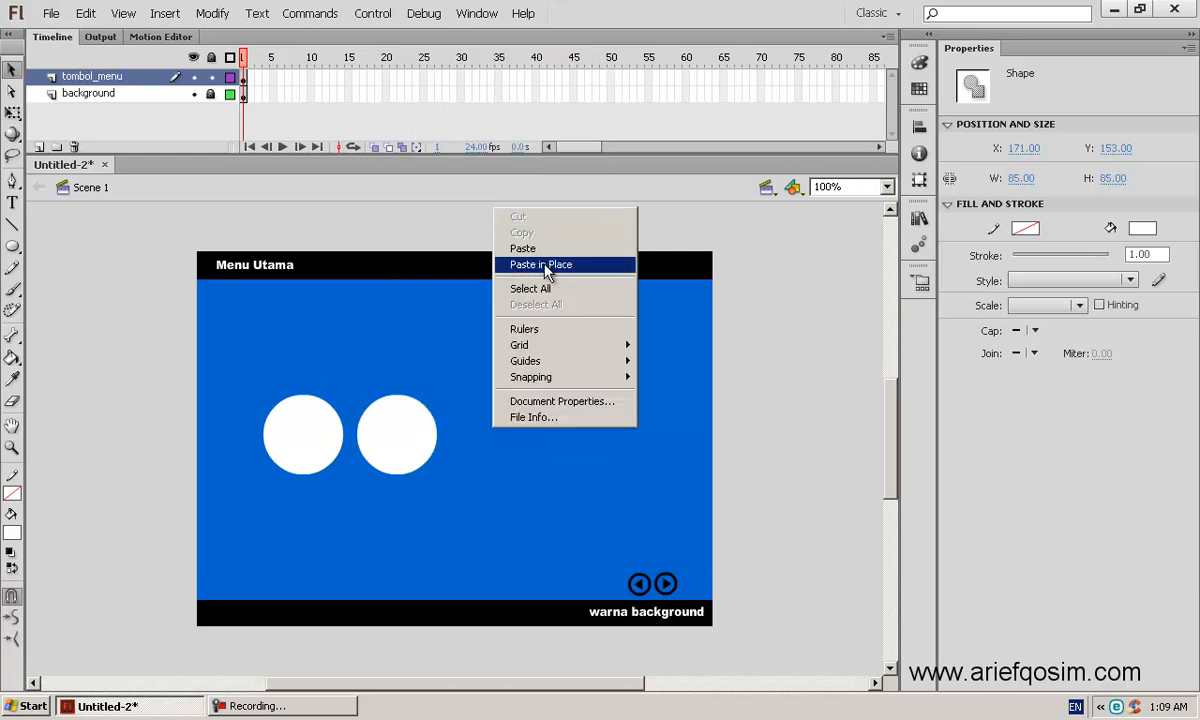
pyautogui.click(510, 250)
pyautogui.hotkey('shift', 'Right')
pyautogui.hotkey('shift', 'Right')
pyautogui.hotkey('shift', 'Right')
pyautogui.hotkey('shift', 'Right')
pyautogui.hotkey('shift', 'Right')
pyautogui.hotkey('shift', 'Right')
pyautogui.hotkey('shift', 'Right')
pyautogui.hotkey('shift', 'Right')
pyautogui.hotkey('shift', 'Right')
pyautogui.hotkey('shift', 'Right')
pyautogui.hotkey('shift', 'Right')
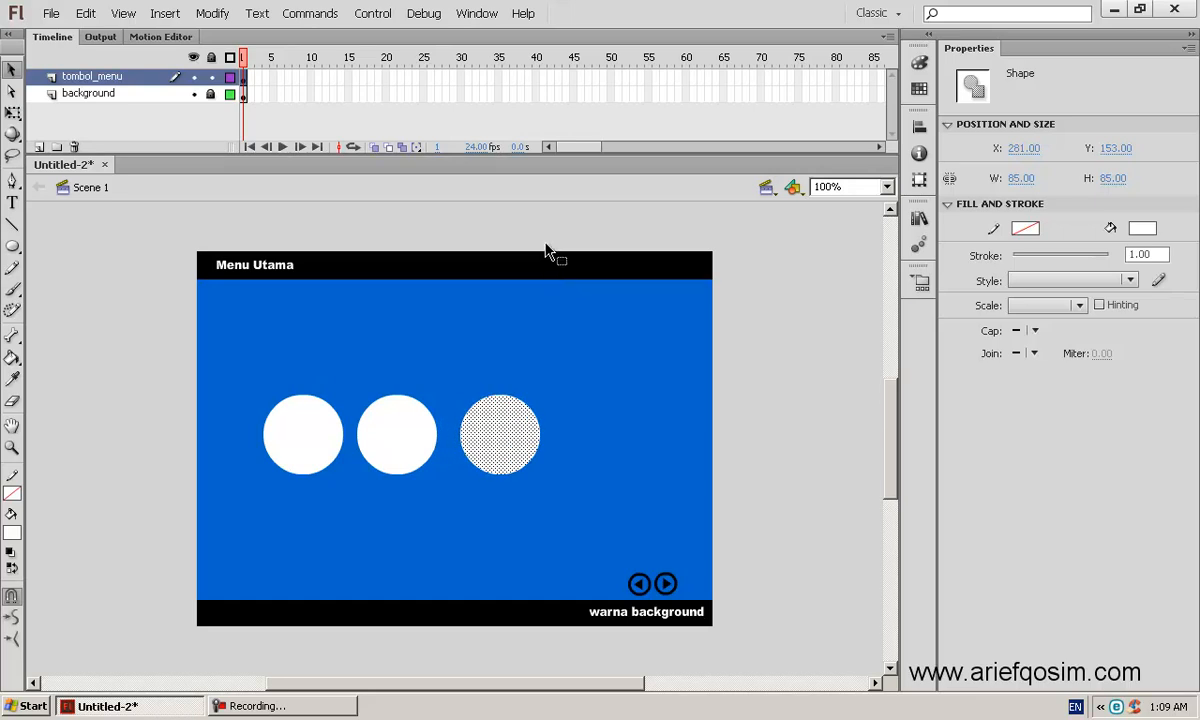
# Step: Paste a fourth circle in place, move it right to X 396 and deselect it
pyautogui.rightClick(549, 258)
pyautogui.click(605, 304)
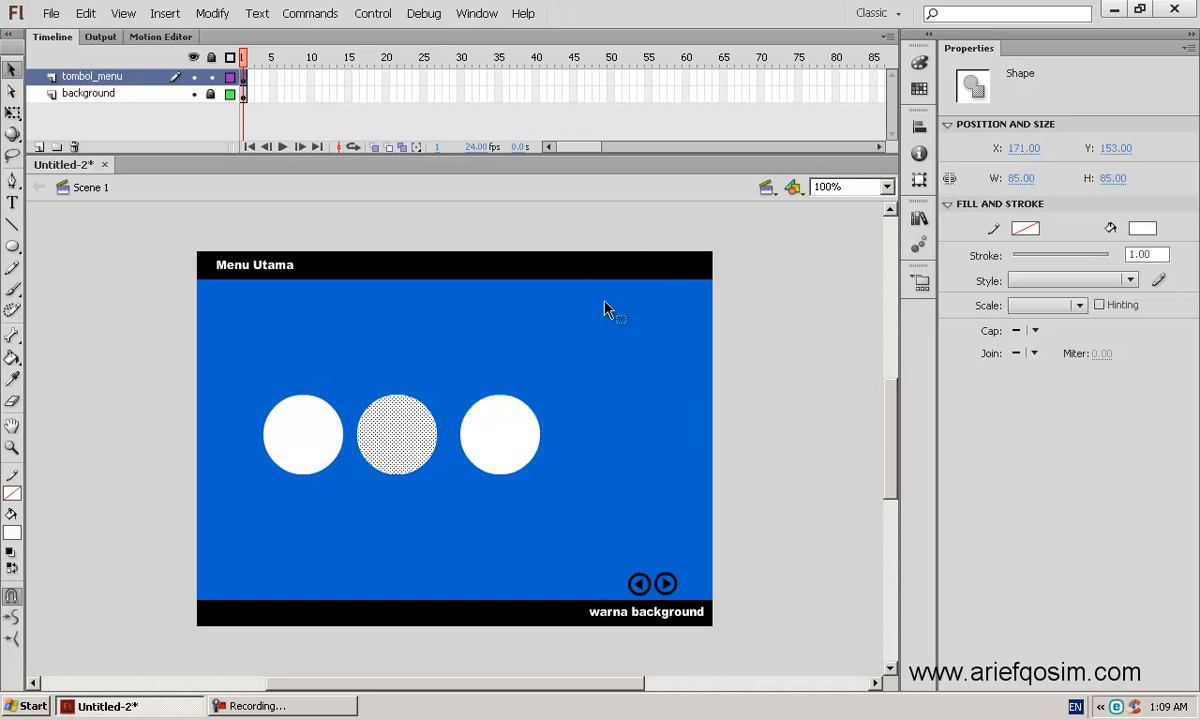
pyautogui.hotkey('shift', 'Right')
pyautogui.hotkey('shift', 'Right')
pyautogui.hotkey('shift', 'Right')
pyautogui.hotkey('shift', 'Right')
pyautogui.hotkey('shift', 'Right')
pyautogui.hotkey('shift', 'Right')
pyautogui.hotkey('shift', 'Right')
pyautogui.hotkey('shift', 'Right')
pyautogui.hotkey('shift', 'Right')
pyautogui.hotkey('shift', 'Right')
pyautogui.hotkey('shift', 'Right')
pyautogui.hotkey('shift', 'Right')
pyautogui.hotkey('shift', 'Right')
pyautogui.hotkey('shift', 'Right')
pyautogui.hotkey('shift', 'Right')
pyautogui.hotkey('shift', 'Right')
pyautogui.hotkey('shift', 'Right')
pyautogui.hotkey('shift', 'Right')
pyautogui.hotkey('shift', 'Right')
pyautogui.hotkey('shift', 'Right')
pyautogui.hotkey('shift', 'Right')
pyautogui.hotkey('shift', 'Right')
pyautogui.hotkey('shift', 'Right')
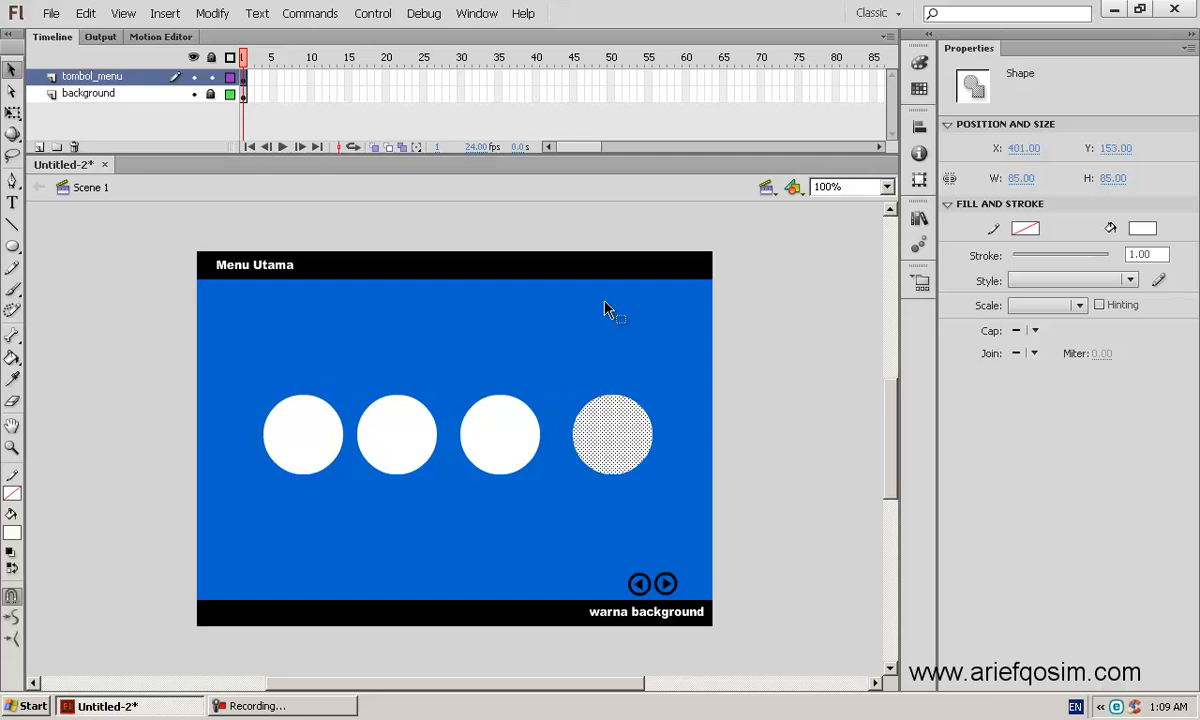
pyautogui.press('Left')
pyautogui.press('Left')
pyautogui.press('Left')
pyautogui.press('Left')
pyautogui.press('Left')
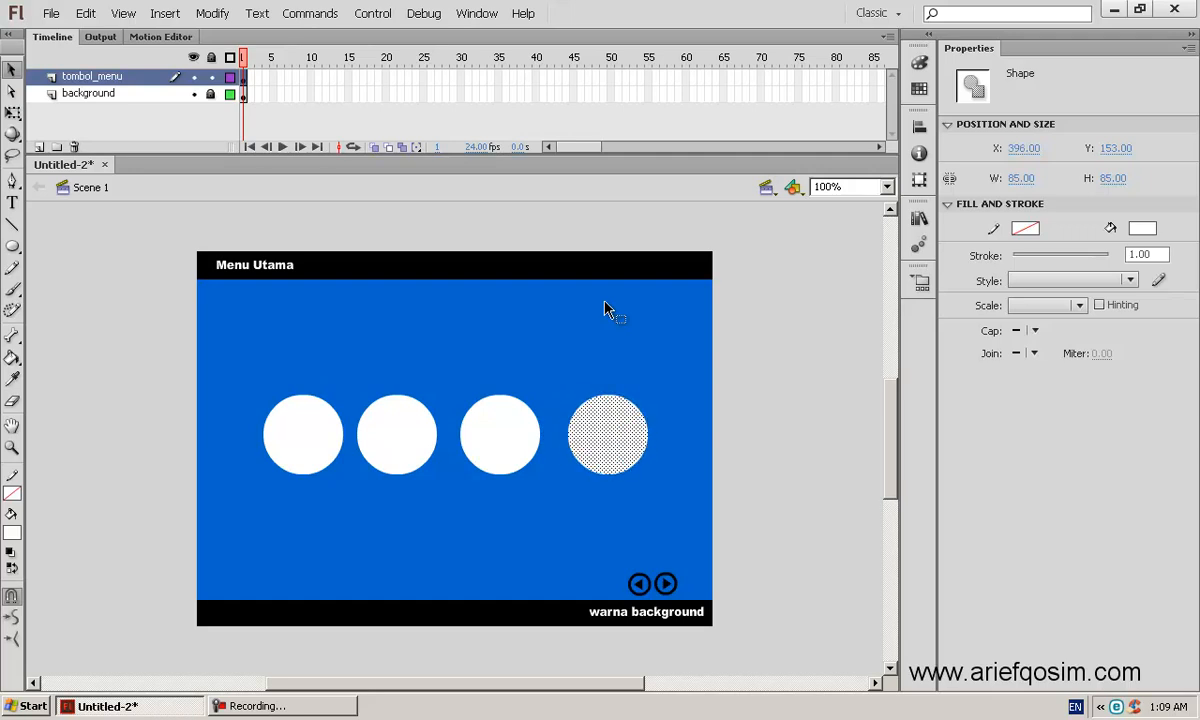
pyautogui.click(797, 371)
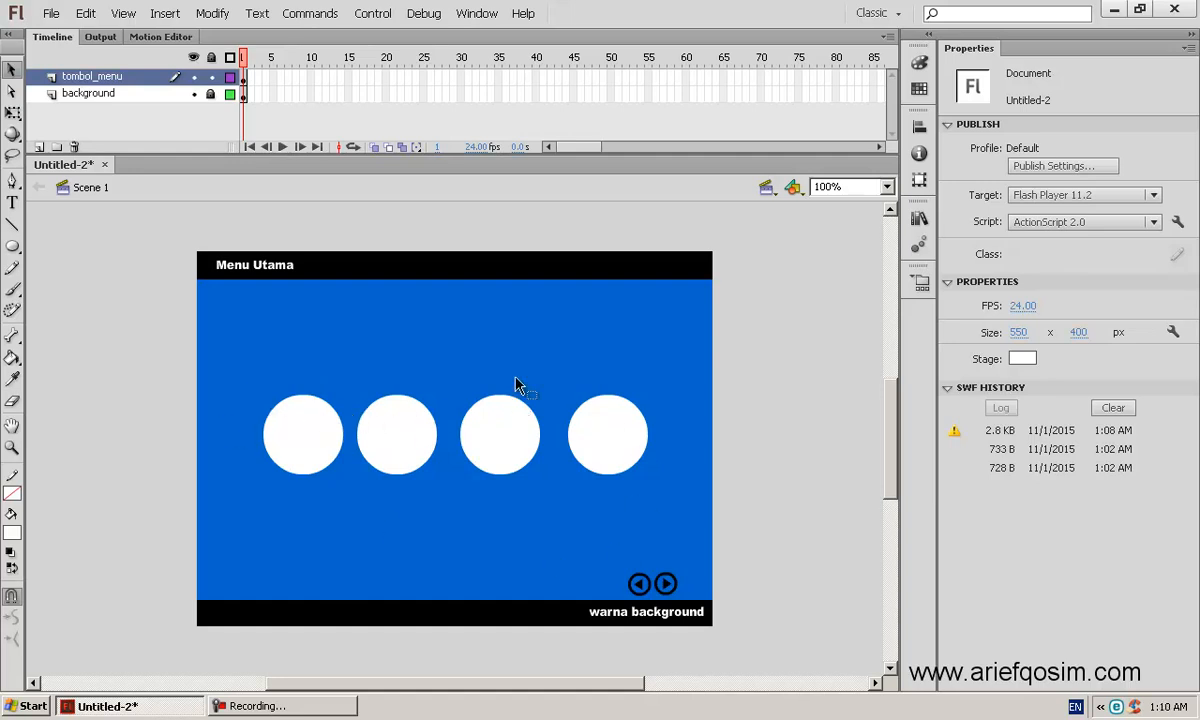
# Step: Centre the four circles vertically on the stage and distribute them evenly by horizontal centres without aligning to the stage
pyautogui.moveTo(170, 378); pyautogui.dragTo(732, 510)
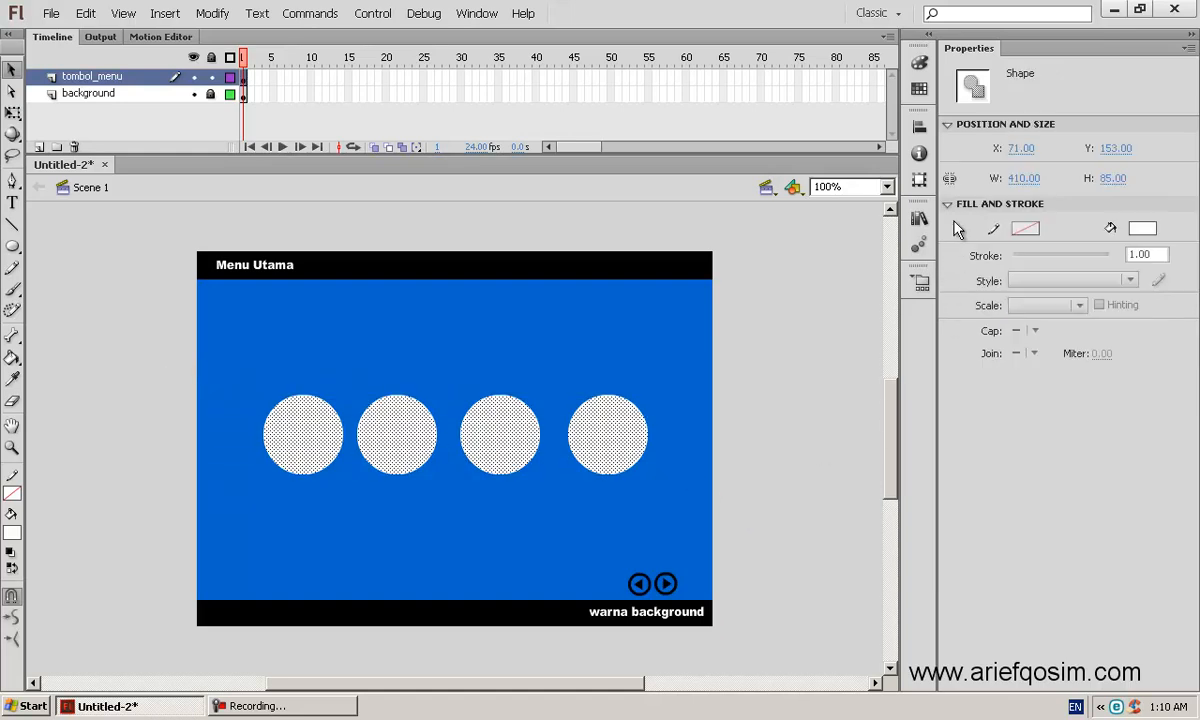
pyautogui.click(920, 128)
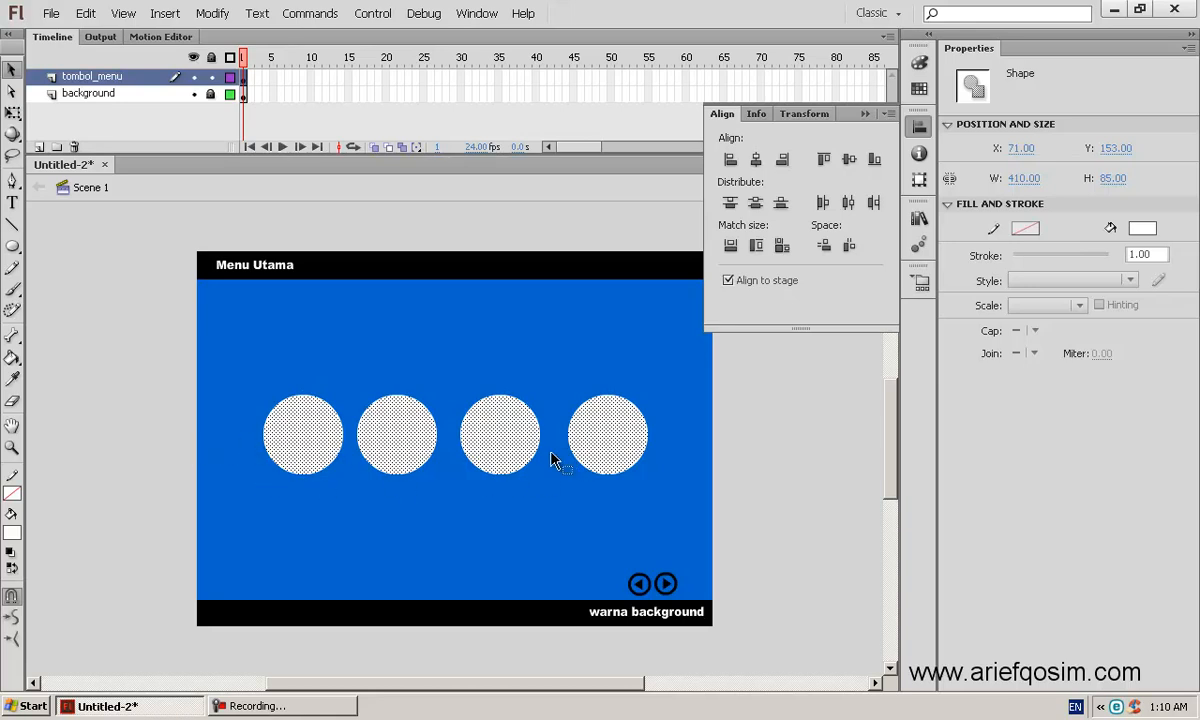
pyautogui.click(845, 161)
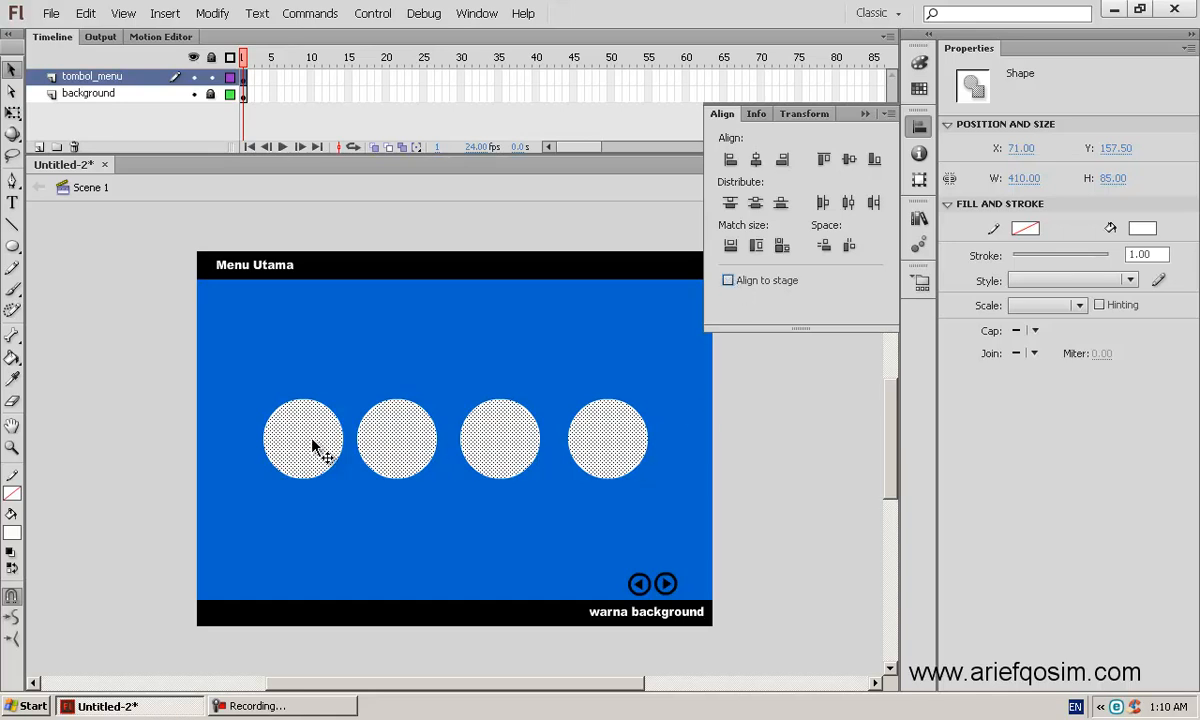
pyautogui.click(848, 205)
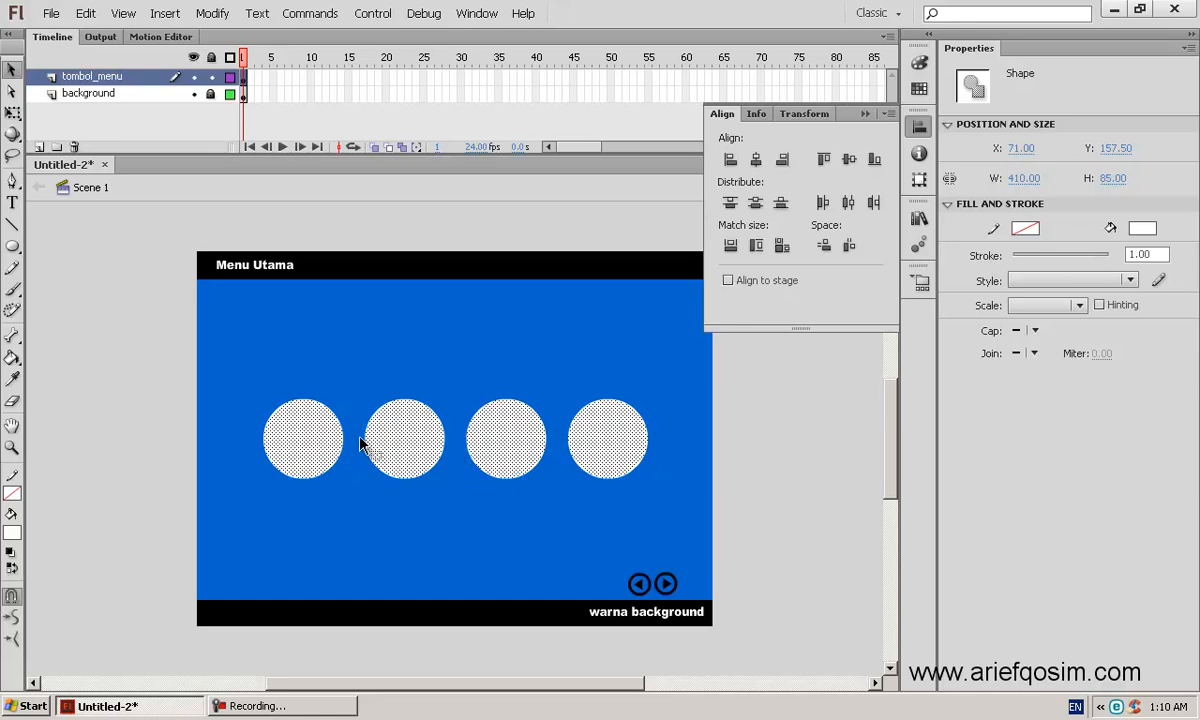
pyautogui.click(790, 455)
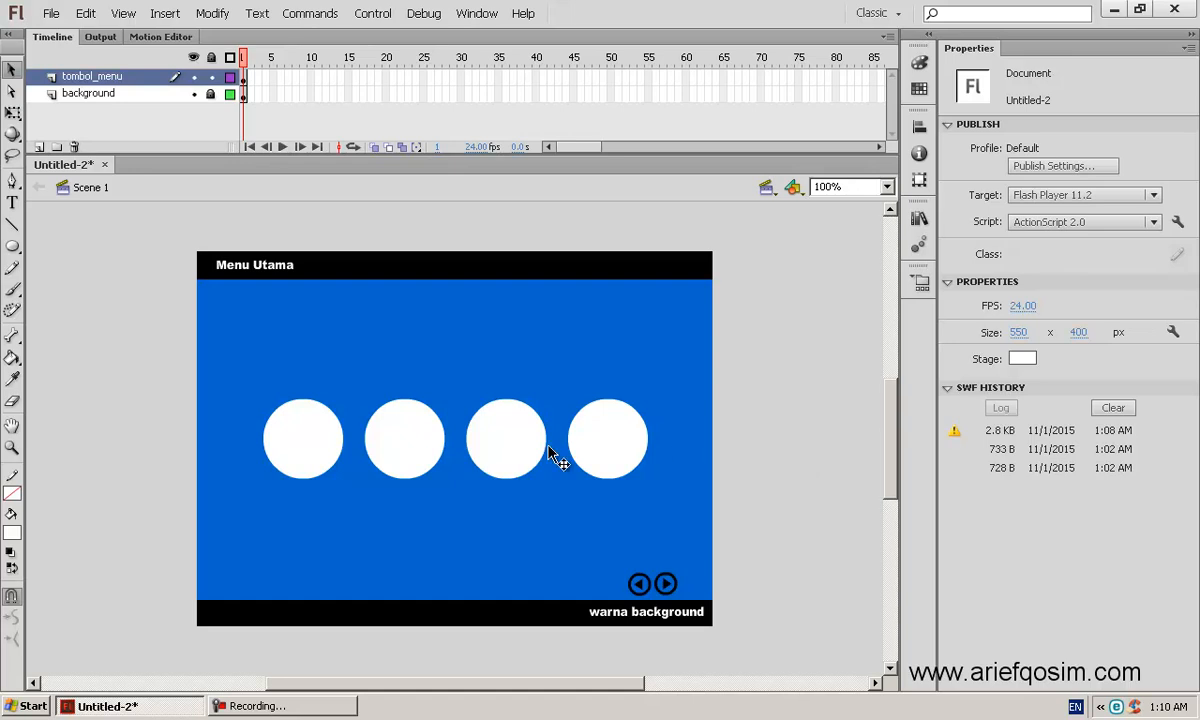
# Step: Add the white static text "About" and place it beneath the first circle at about X 89, Y 245
pyautogui.click(14, 204)
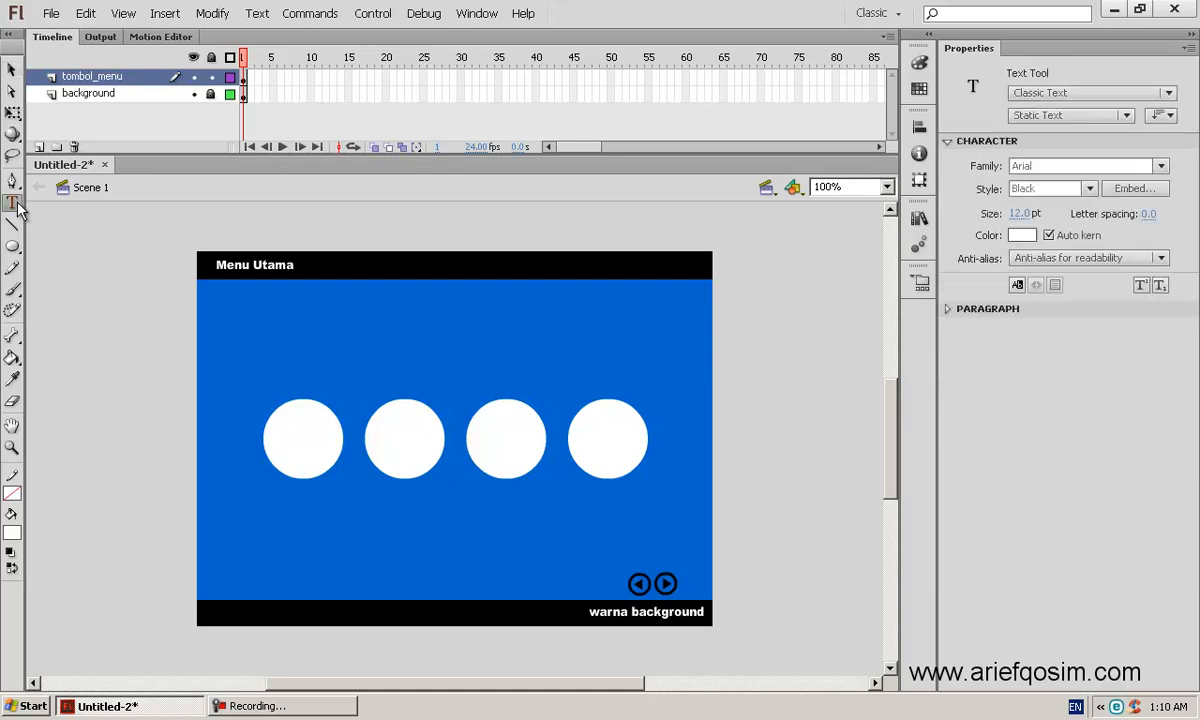
pyautogui.click(279, 437)
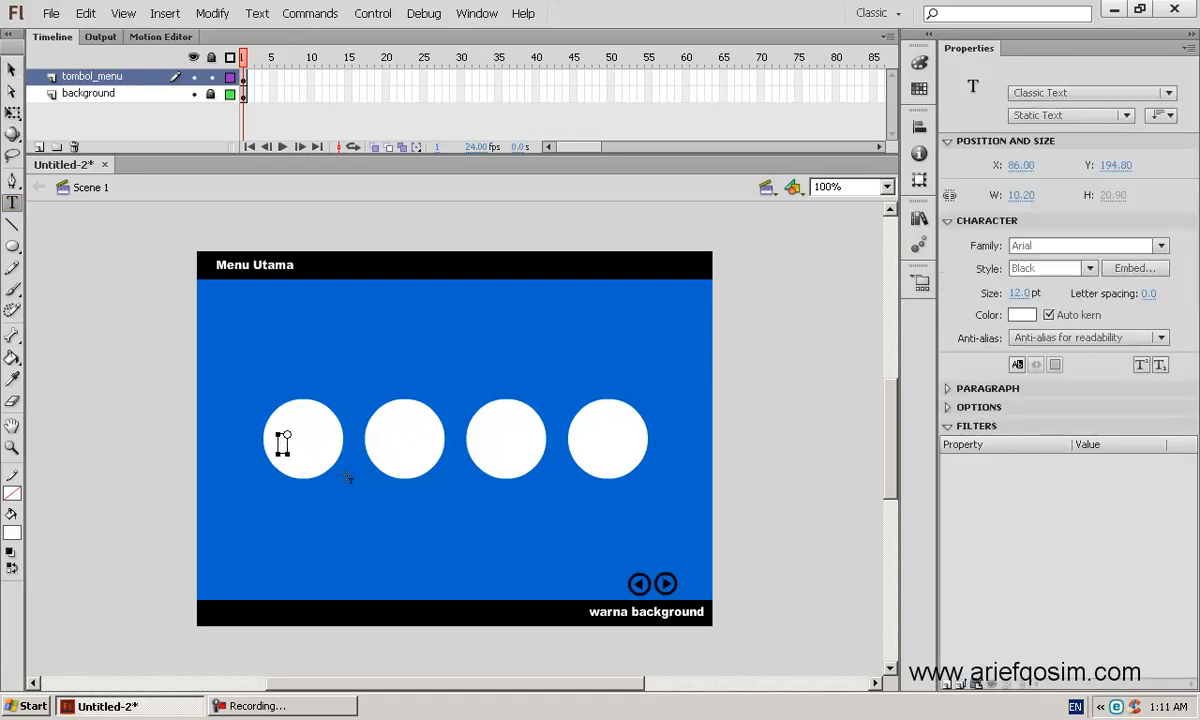
pyautogui.write('About')
pyautogui.click(11, 68)
pyautogui.moveTo(308, 453); pyautogui.dragTo(307, 489)
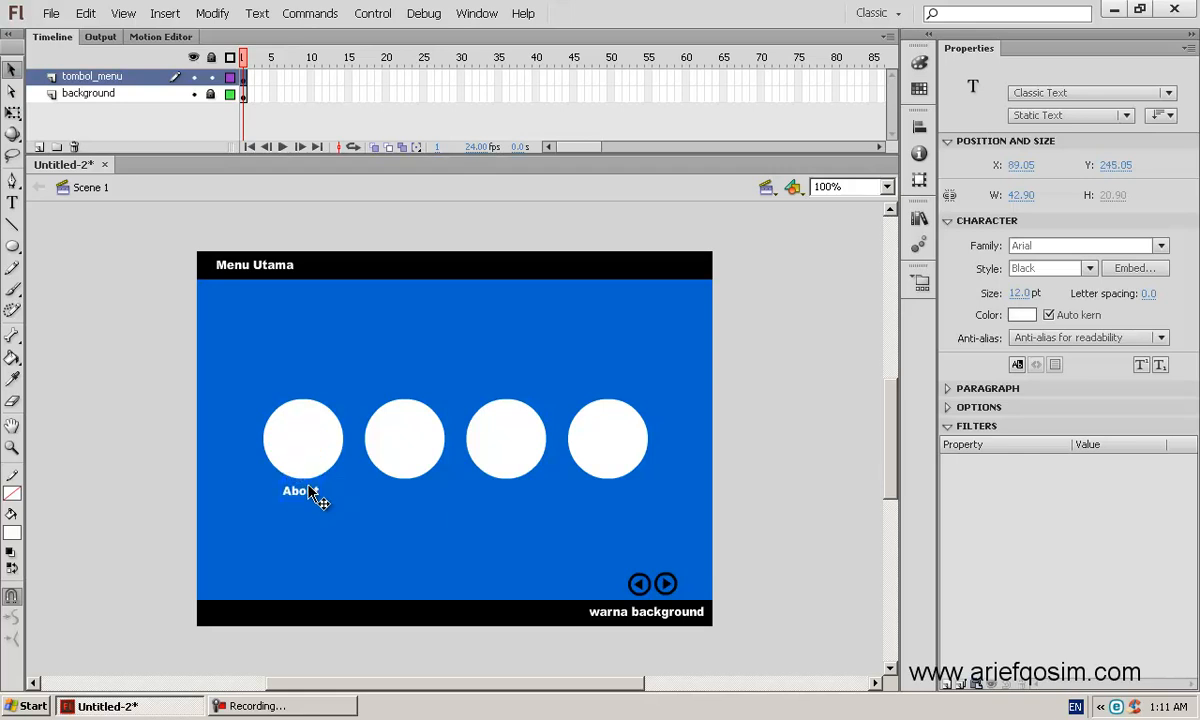
pyautogui.rightClick(308, 490)
pyautogui.click(321, 503)
pyautogui.doubleClick(308, 494)
pyautogui.click(12, 70)
pyautogui.click(305, 522)
# Step: Copy the "About" label and paste three copies, placing one beneath each of the second, third and fourth circles
pyautogui.rightClick(316, 493)
pyautogui.click(357, 147)
pyautogui.rightClick(198, 377)
pyautogui.click(214, 409)
pyautogui.moveTo(449, 447); pyautogui.dragTo(398, 496)
pyautogui.rightClick(502, 350)
pyautogui.click(525, 386)
pyautogui.moveTo(458, 448); pyautogui.dragTo(505, 502)
pyautogui.rightClick(526, 333)
pyautogui.click(544, 370)
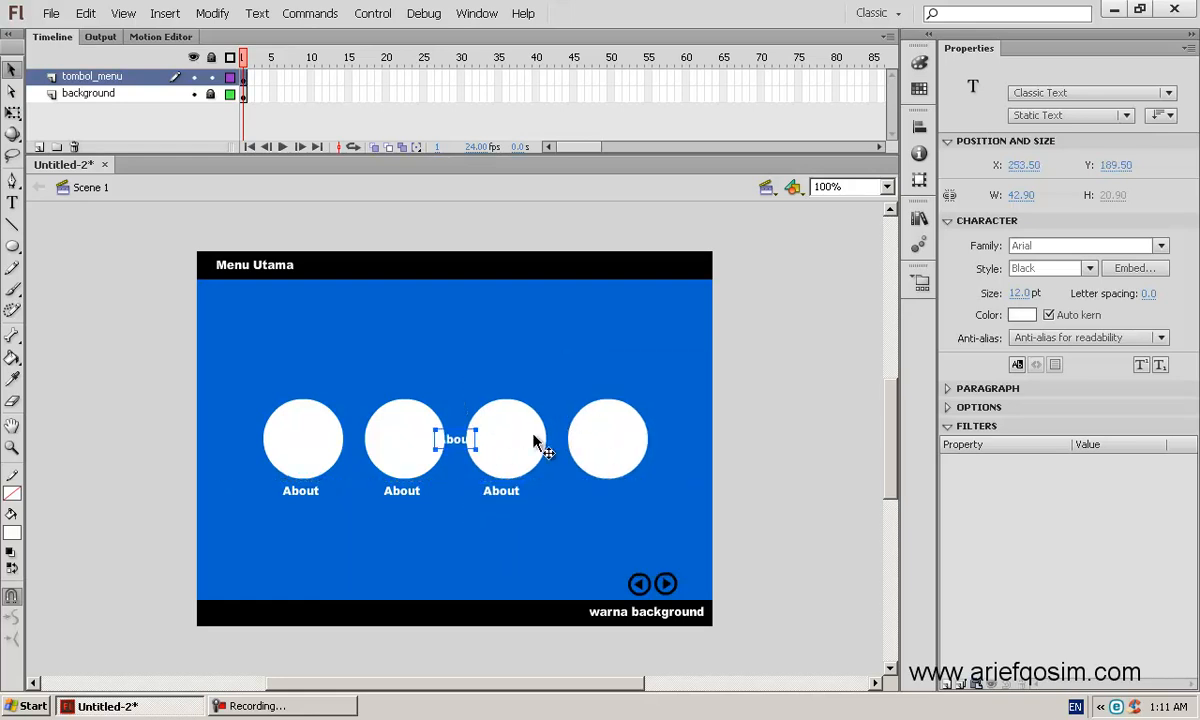
pyautogui.moveTo(452, 443); pyautogui.dragTo(603, 500)
# Step: Change the labels beneath the second, third and fourth circles to "Gallery", "Contact" and "Profile"
pyautogui.doubleClick(398, 490)
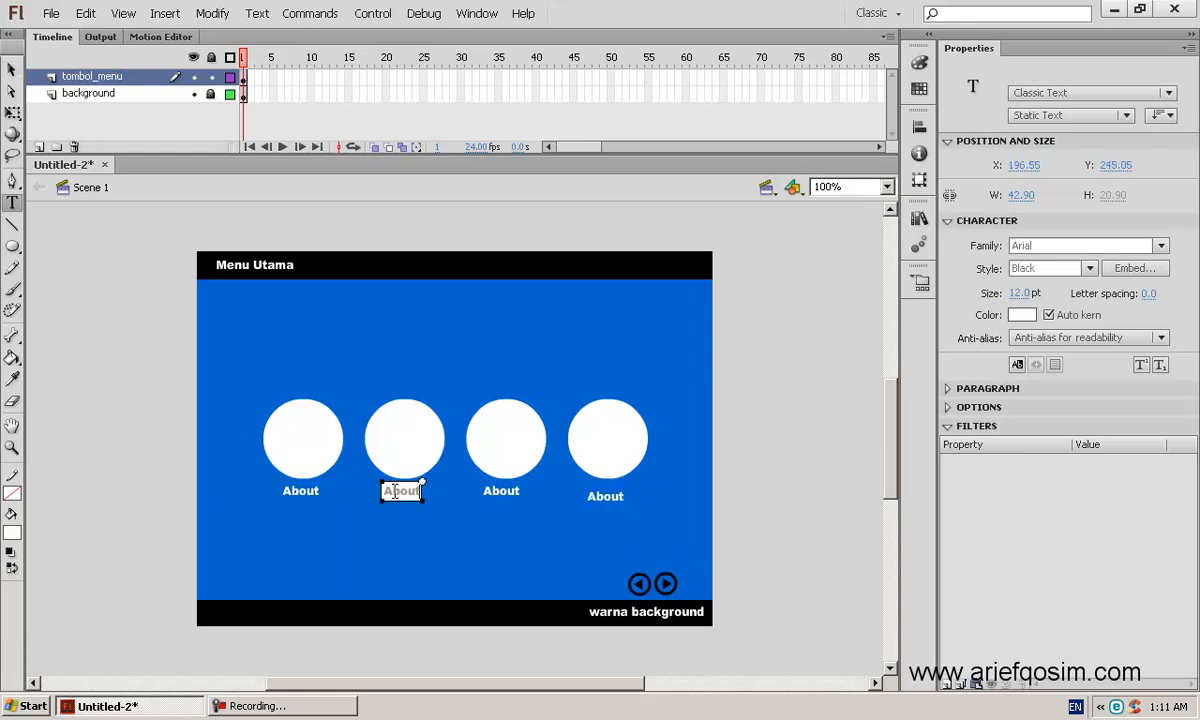
pyautogui.moveTo(388, 490); pyautogui.dragTo(432, 492)
pyautogui.write('Gall')
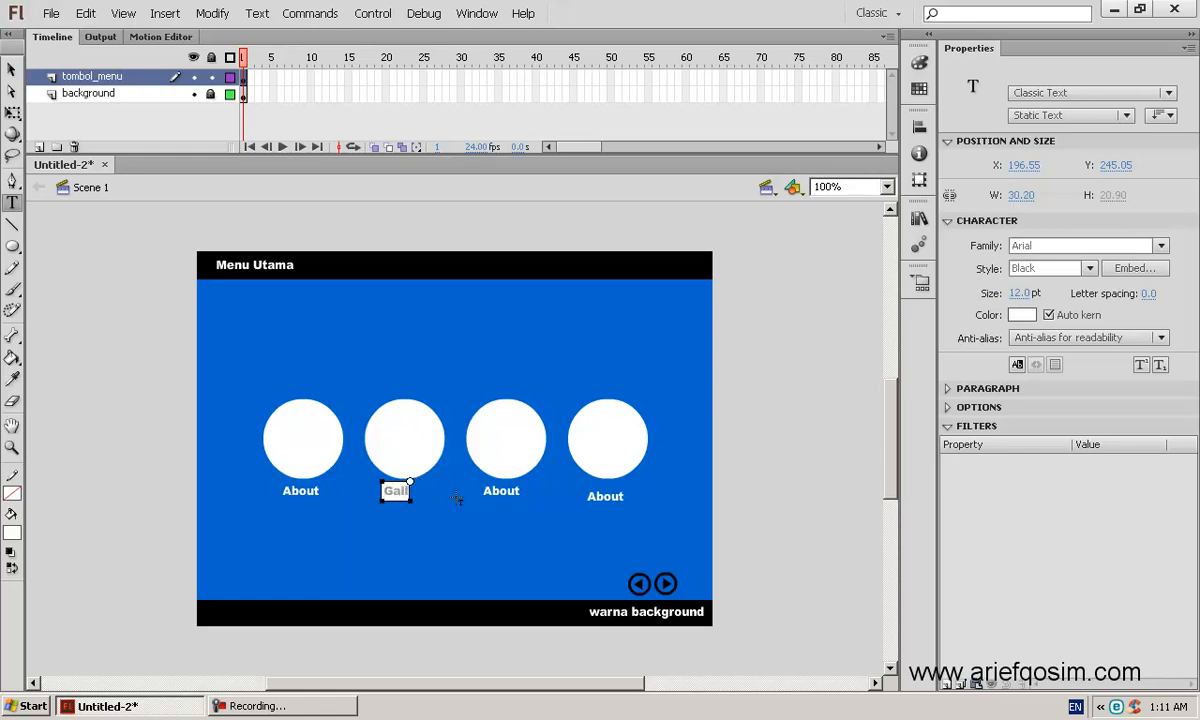
pyautogui.write('ery')
pyautogui.doubleClick(484, 490)
pyautogui.write('Cont')
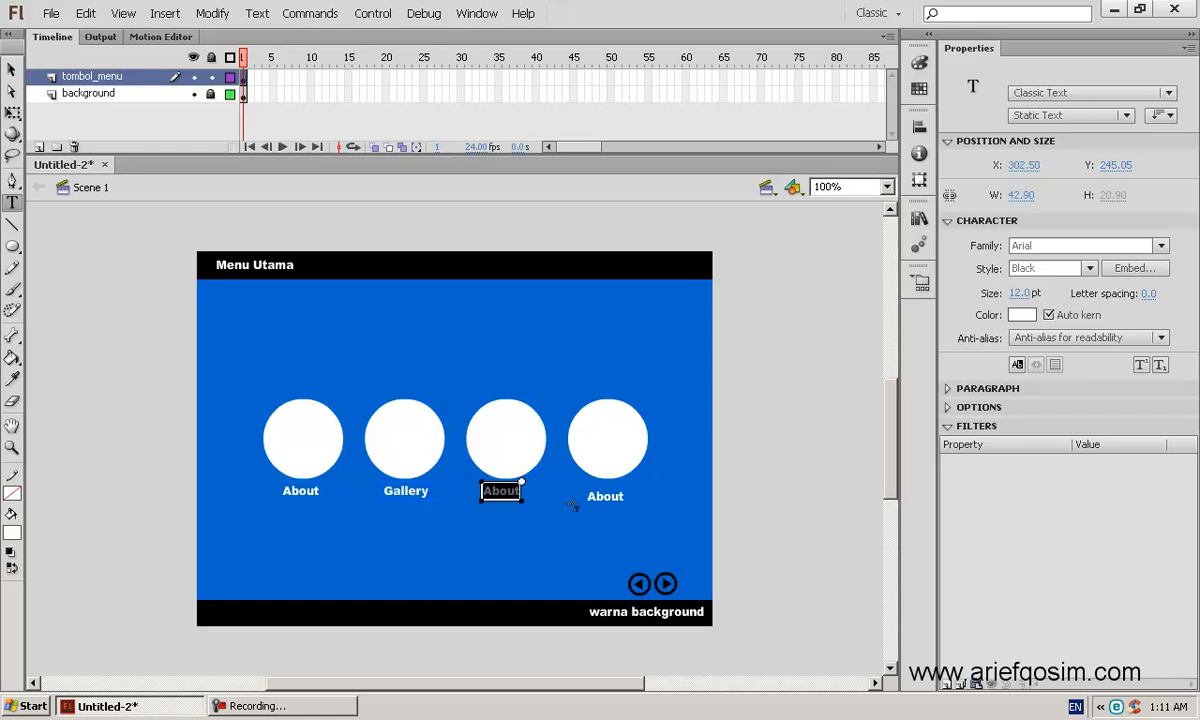
pyautogui.write('act')
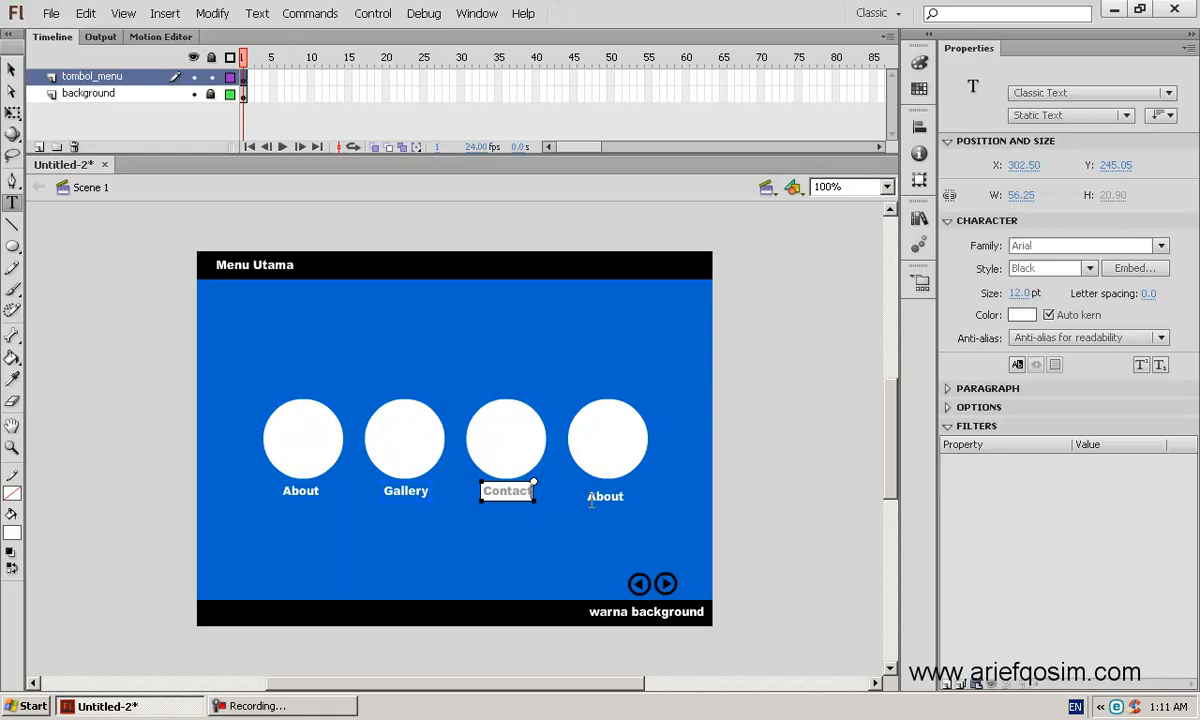
pyautogui.doubleClick(591, 500)
pyautogui.write('Profile')
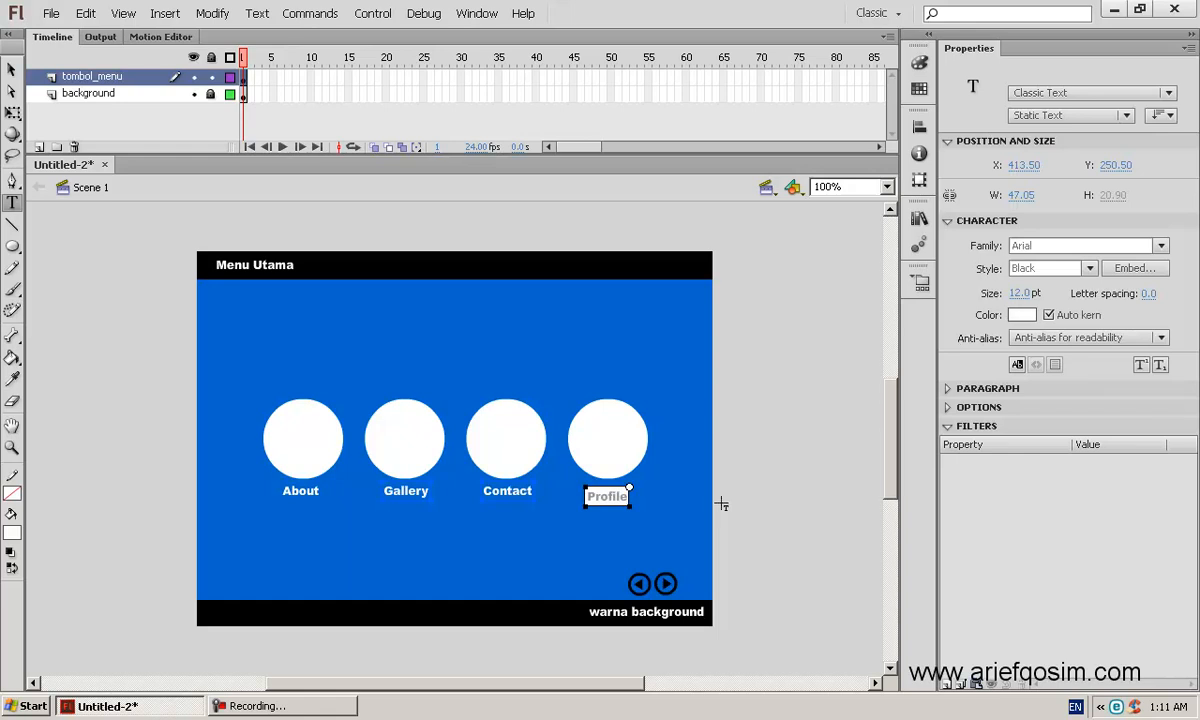
# Step: Align the four labels beneath the circles by their bottom edges and deselect them
pyautogui.click(11, 68)
pyautogui.moveTo(712, 537)
pyautogui.mouseDown()
pyautogui.moveTo(375, 543)
pyautogui.moveTo(248, 499)
pyautogui.mouseUp()
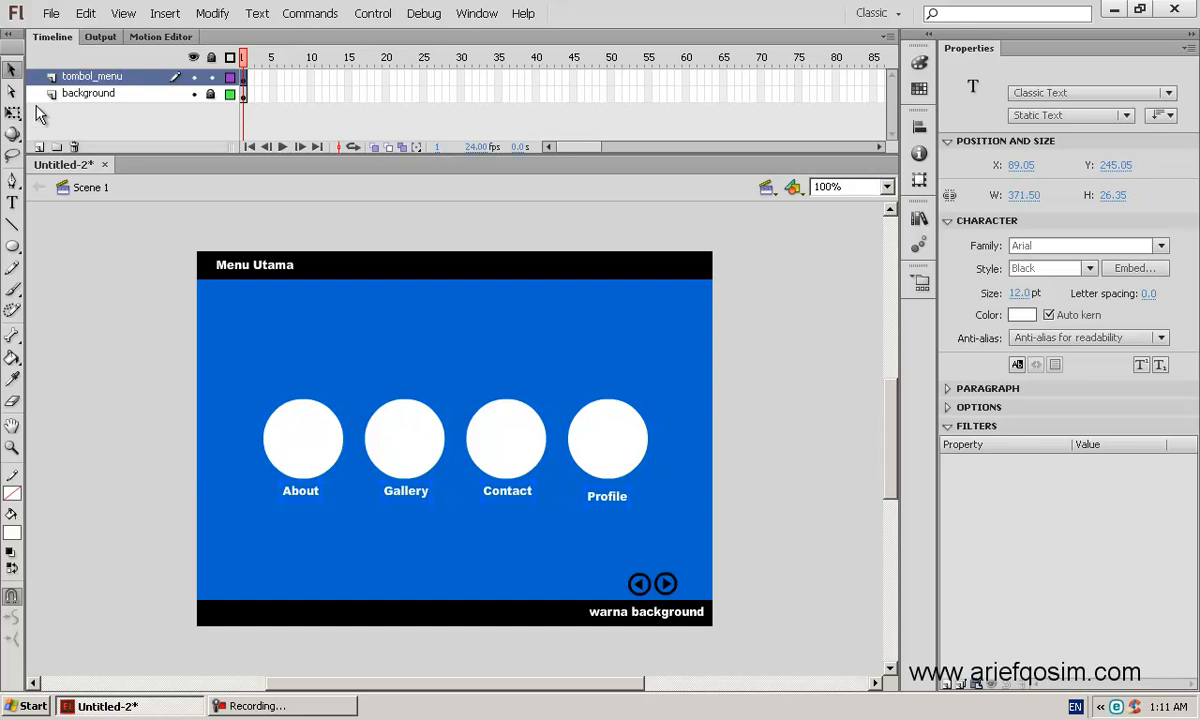
pyautogui.moveTo(665, 528); pyautogui.dragTo(261, 488)
pyautogui.click(925, 135)
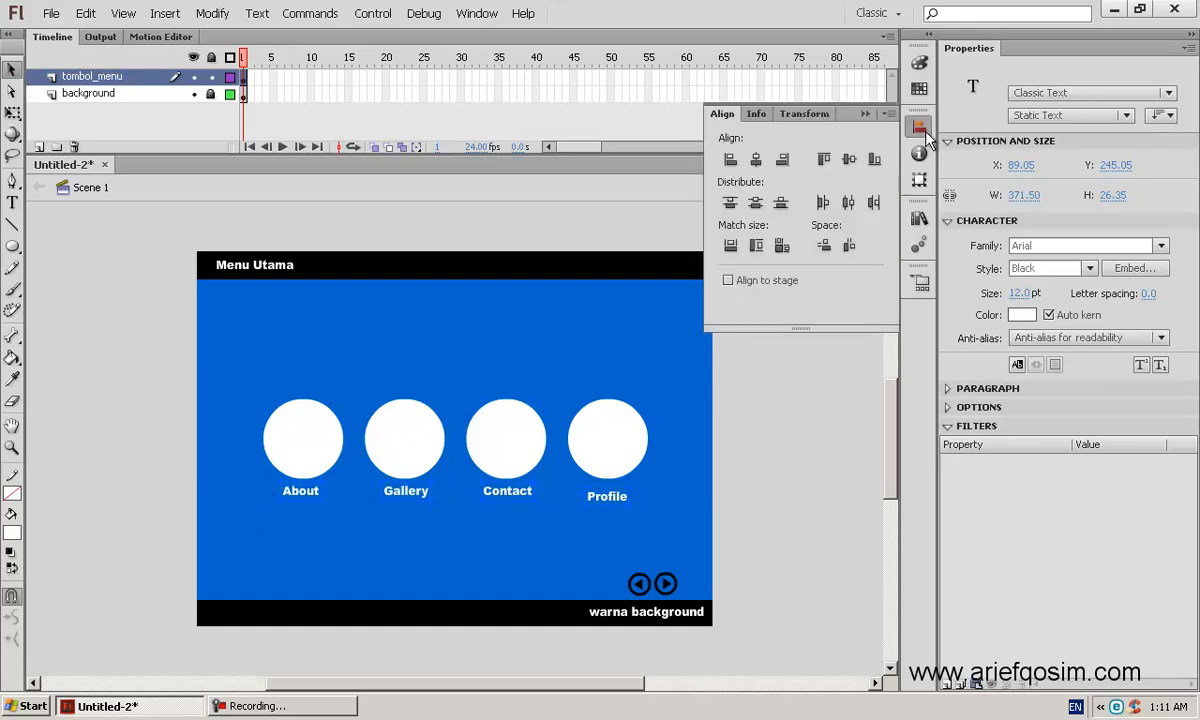
pyautogui.click(877, 160)
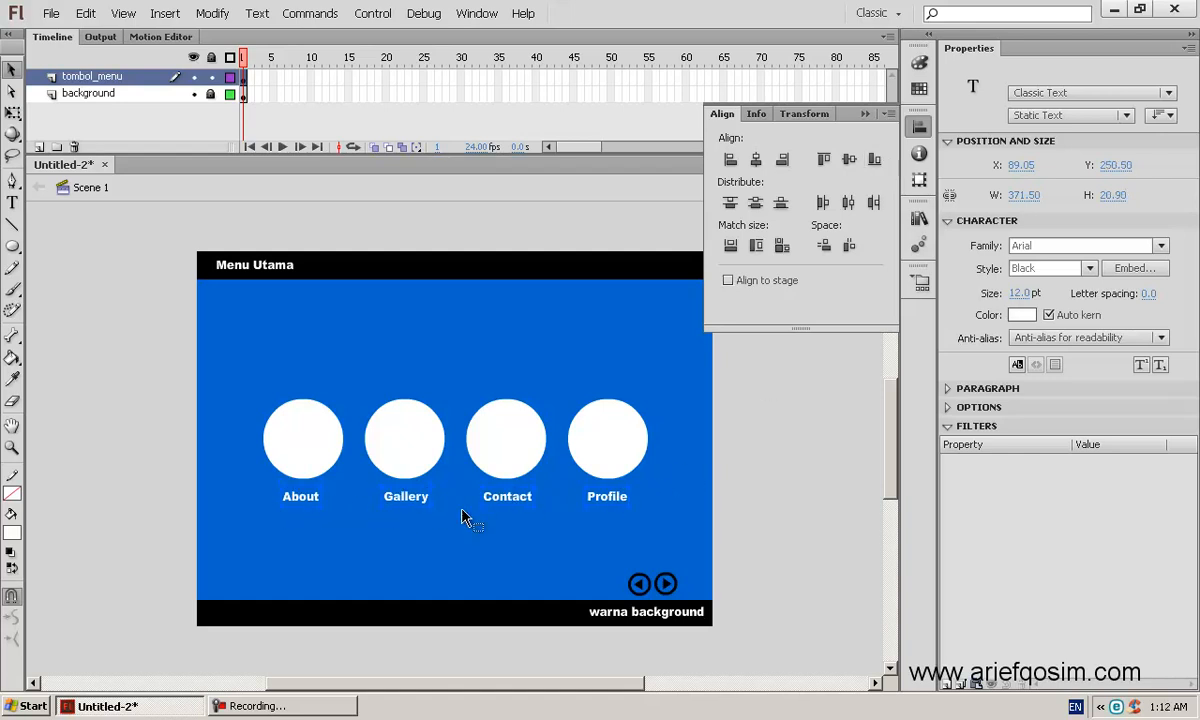
pyautogui.click(575, 532)
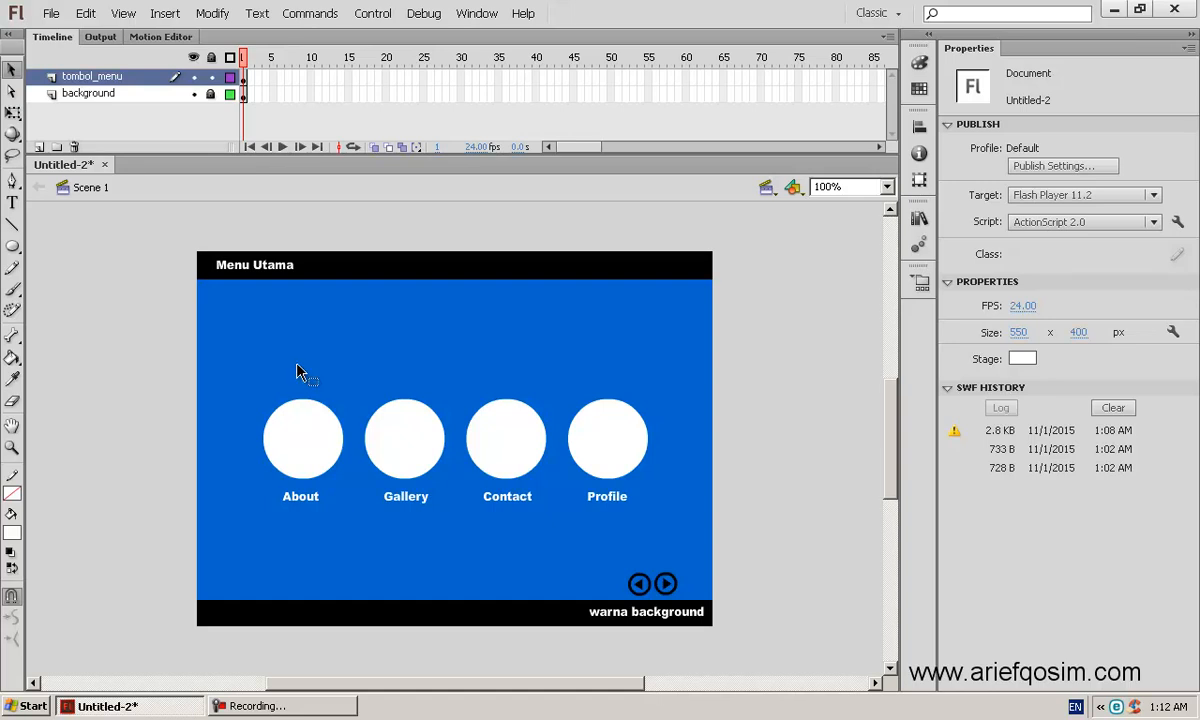
# Step: Centre the "About" and "Gallery" labels horizontally with the circles above them
pyautogui.moveTo(297, 362); pyautogui.dragTo(300, 530)
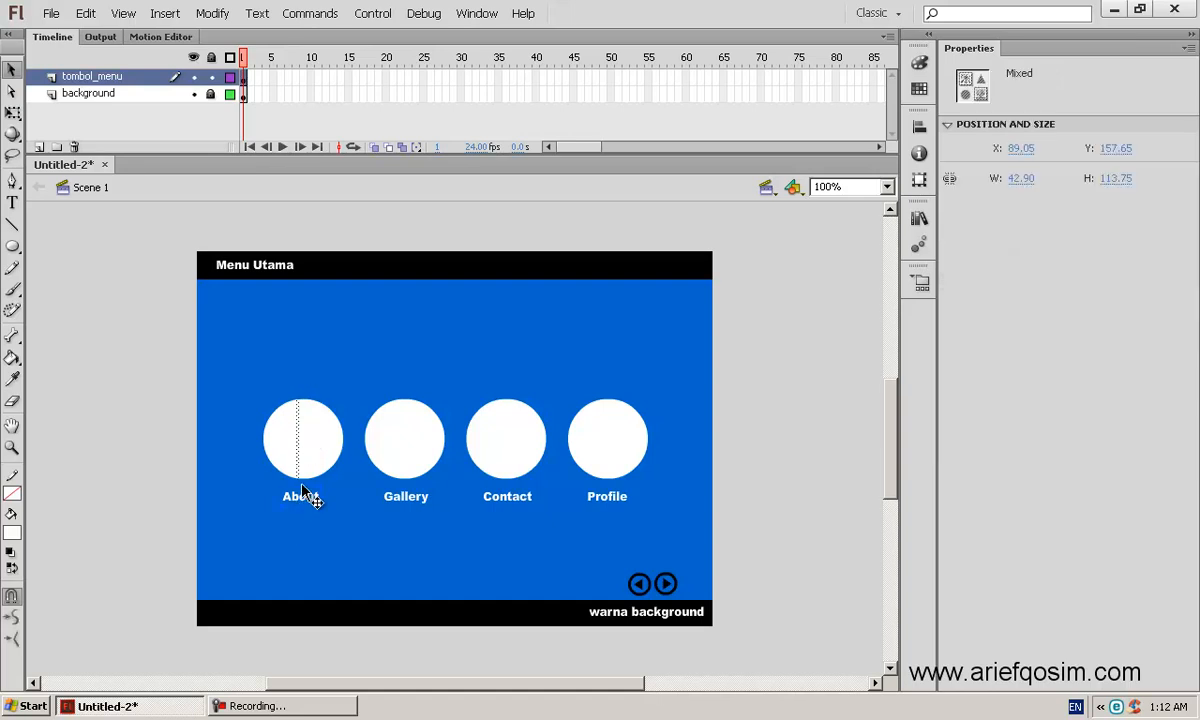
pyautogui.moveTo(246, 386); pyautogui.dragTo(350, 540)
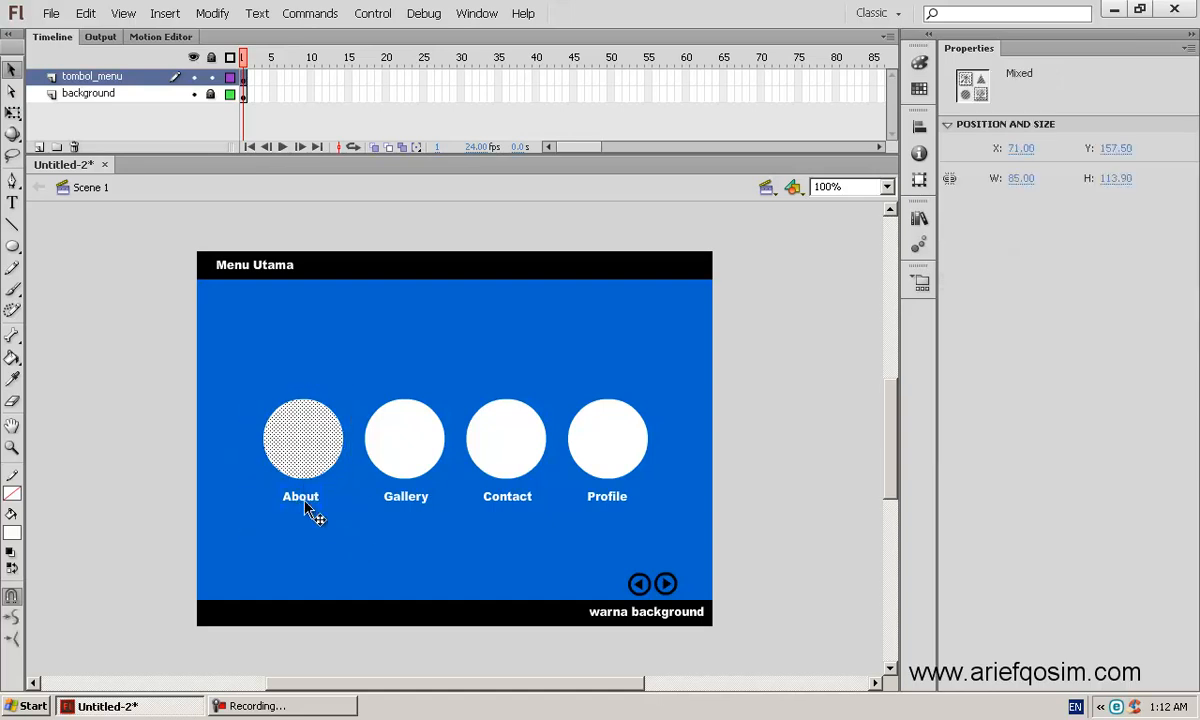
pyautogui.click(920, 126)
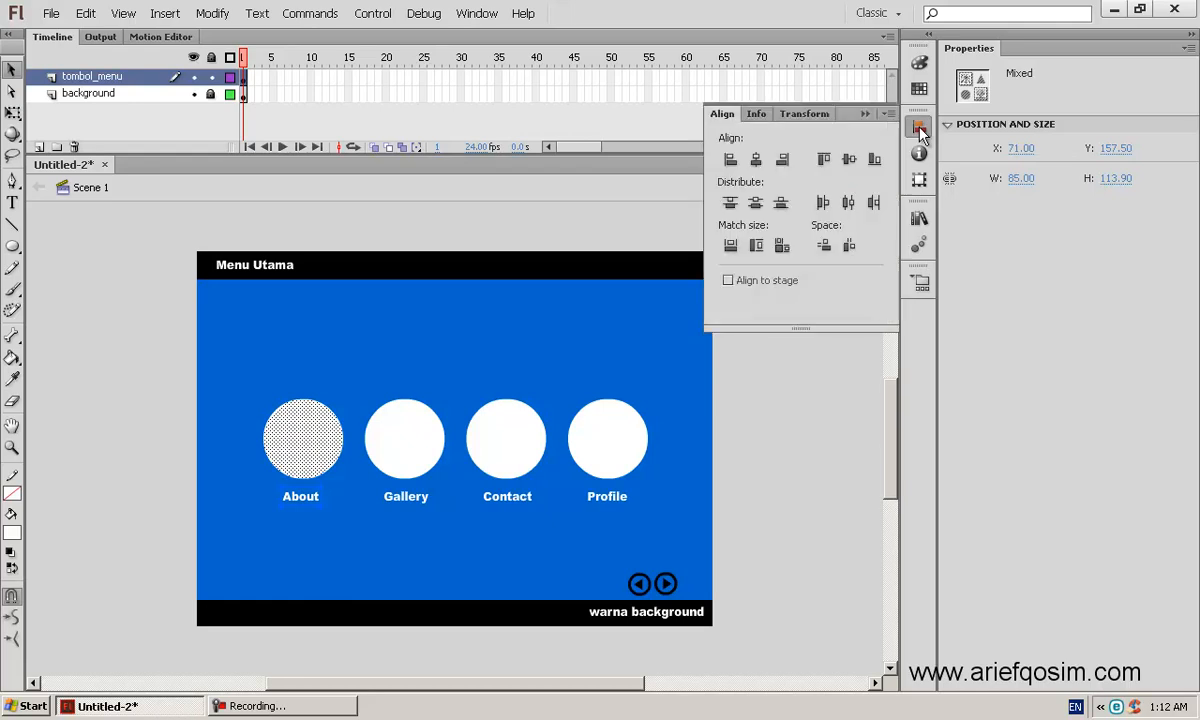
pyautogui.click(757, 162)
pyautogui.moveTo(360, 376); pyautogui.dragTo(450, 545)
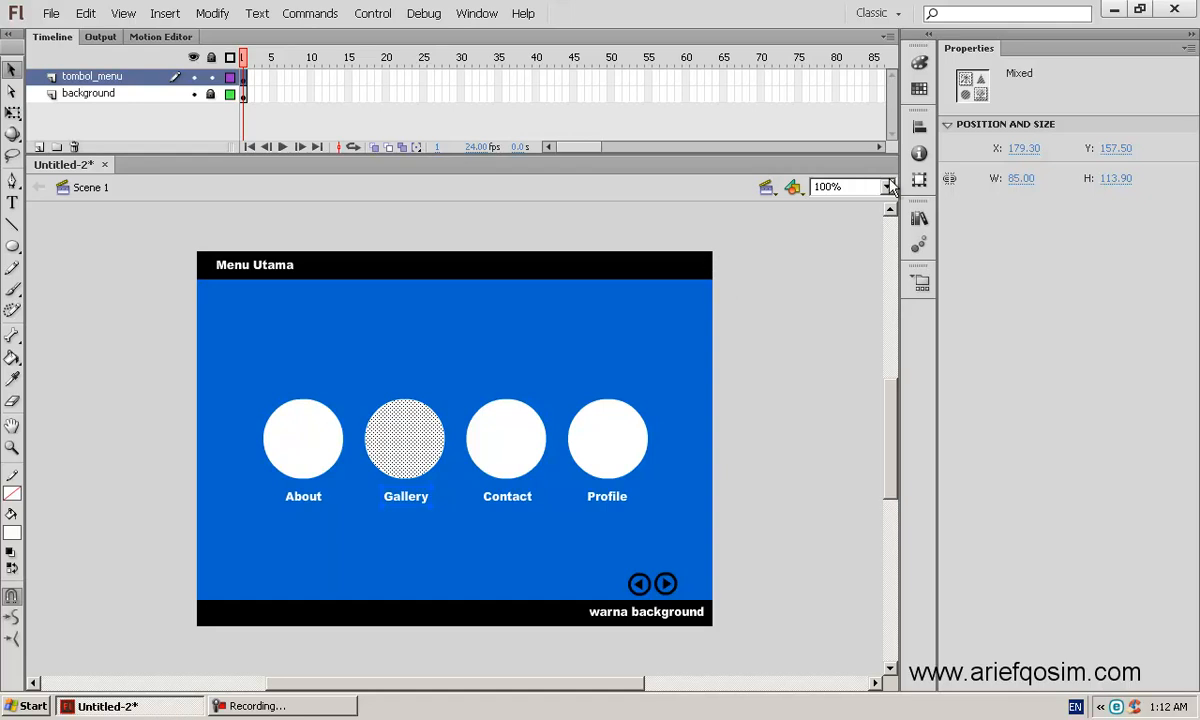
pyautogui.click(920, 126)
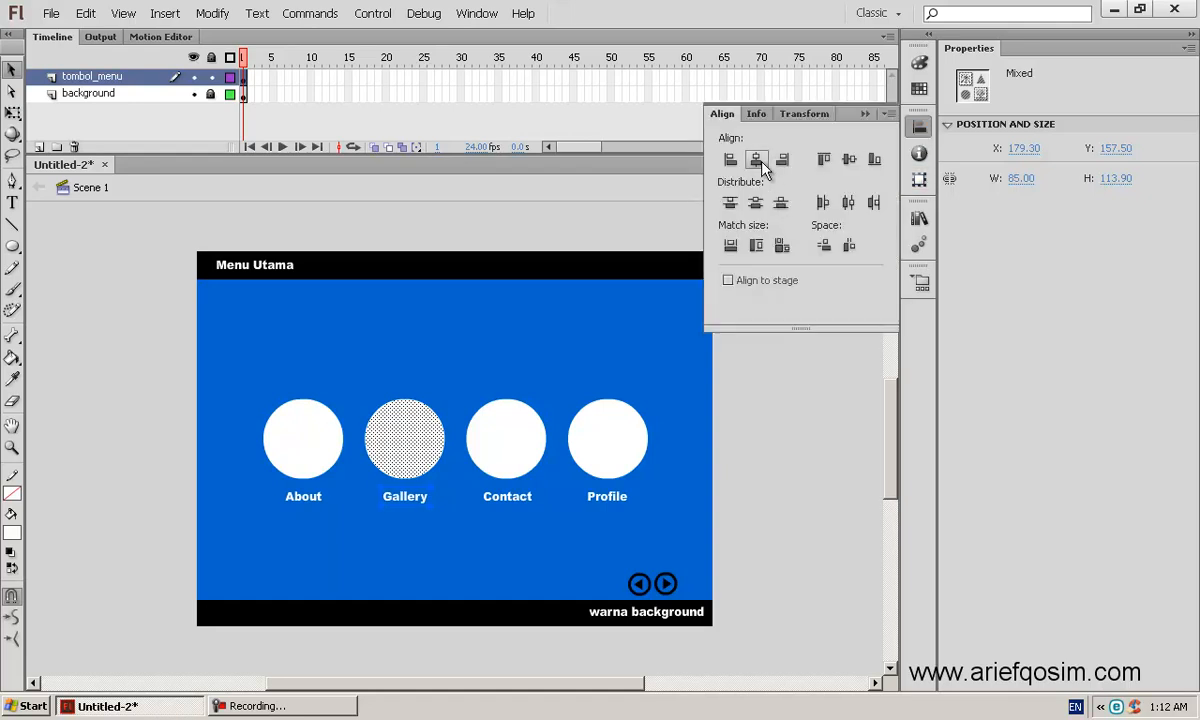
# Step: Centre the "Contact" and "Profile" labels horizontally with their circles and clear the selection
pyautogui.moveTo(445, 350); pyautogui.dragTo(545, 526)
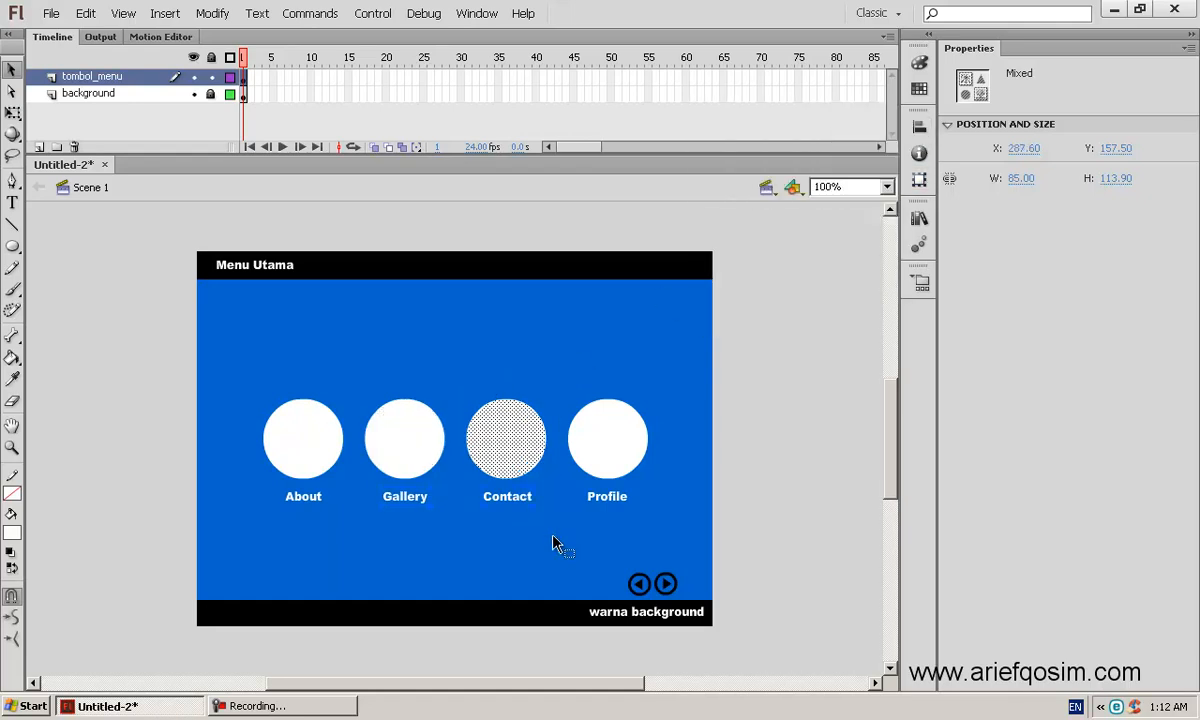
pyautogui.click(920, 126)
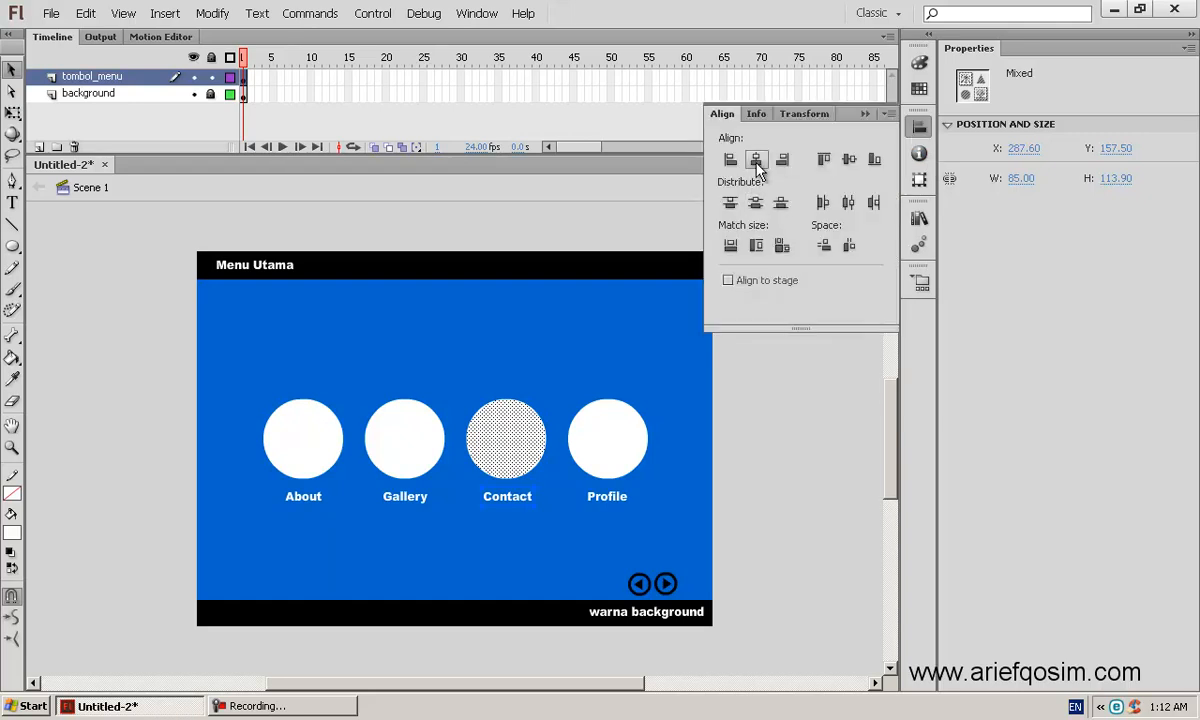
pyautogui.moveTo(560, 386); pyautogui.dragTo(668, 526)
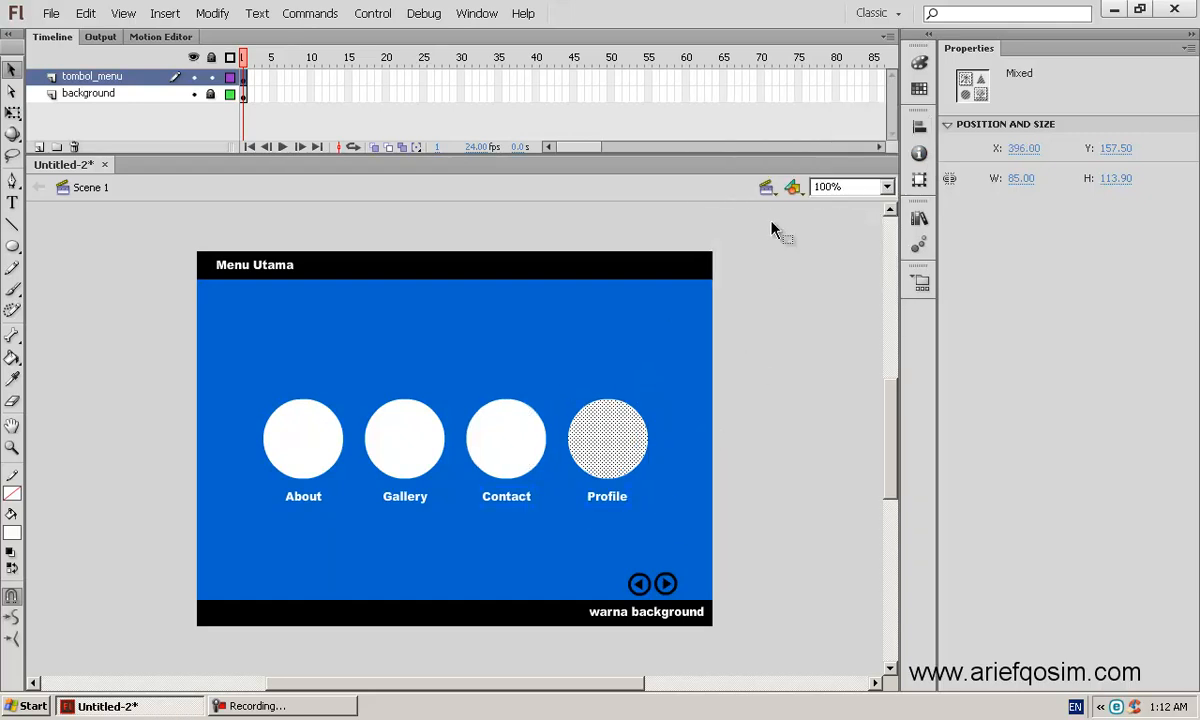
pyautogui.click(920, 126)
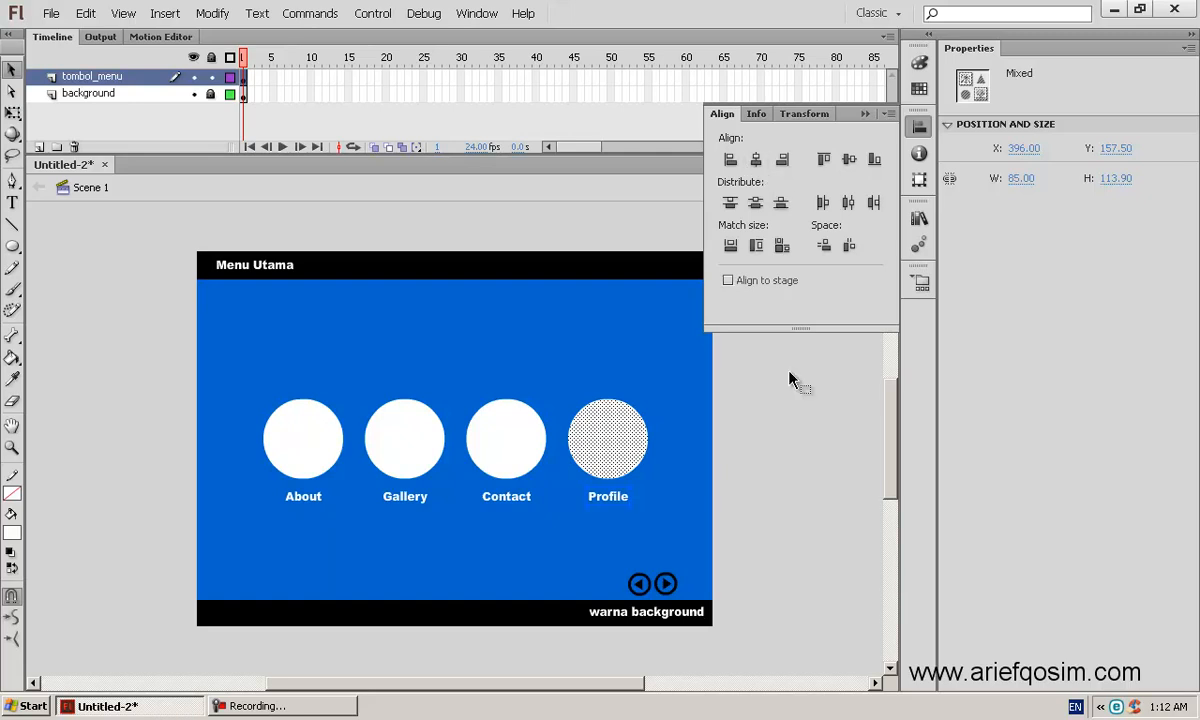
pyautogui.click(791, 443)
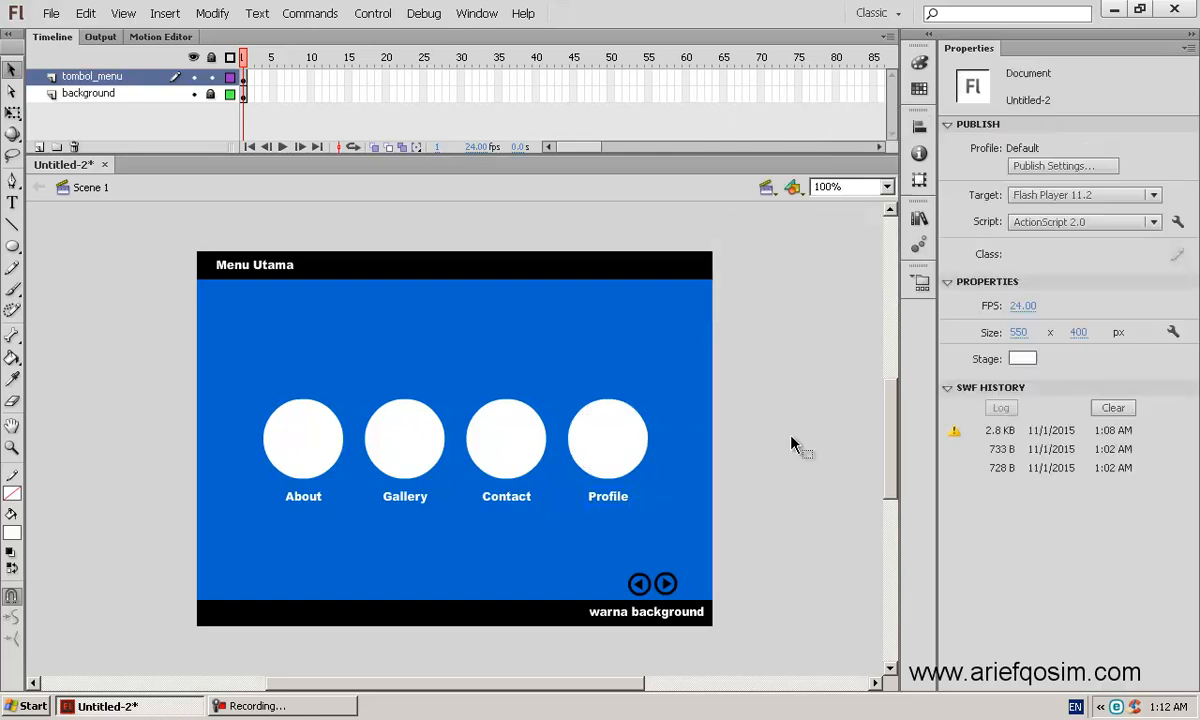
# Step: Fill the circle above "About" with red, the one above "Gallery" with yellow and the one above "Contact" with green
pyautogui.click(316, 453)
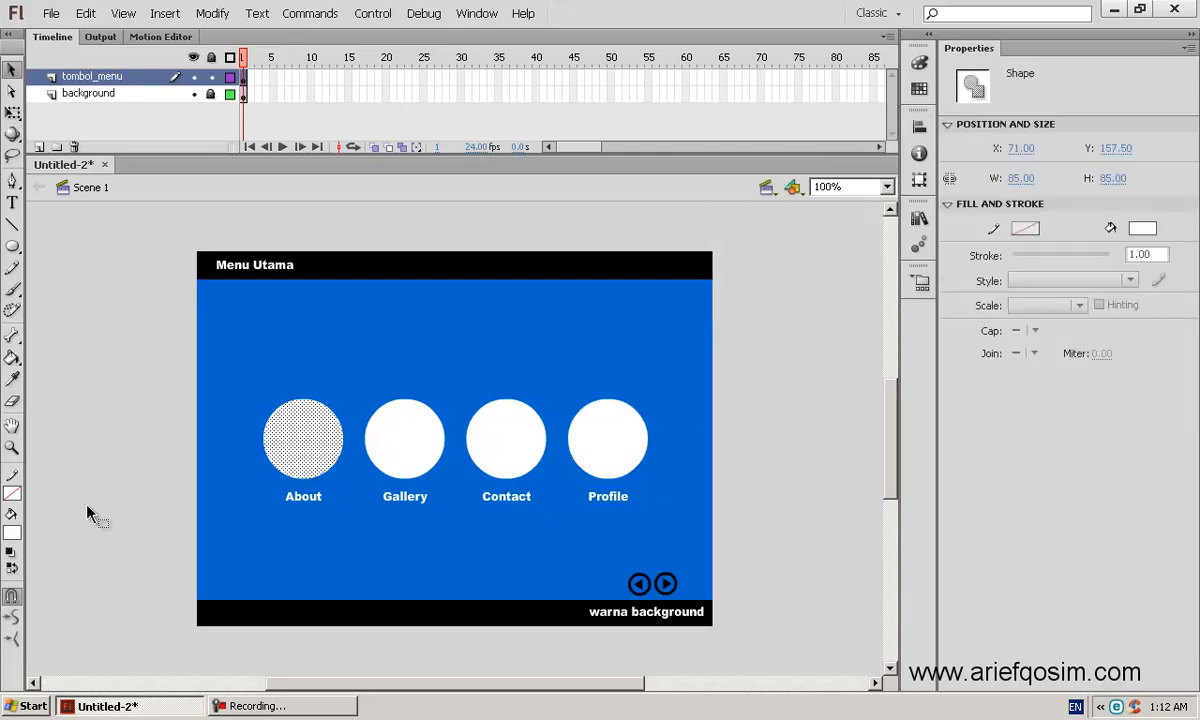
pyautogui.click(12, 533)
pyautogui.click(27, 420)
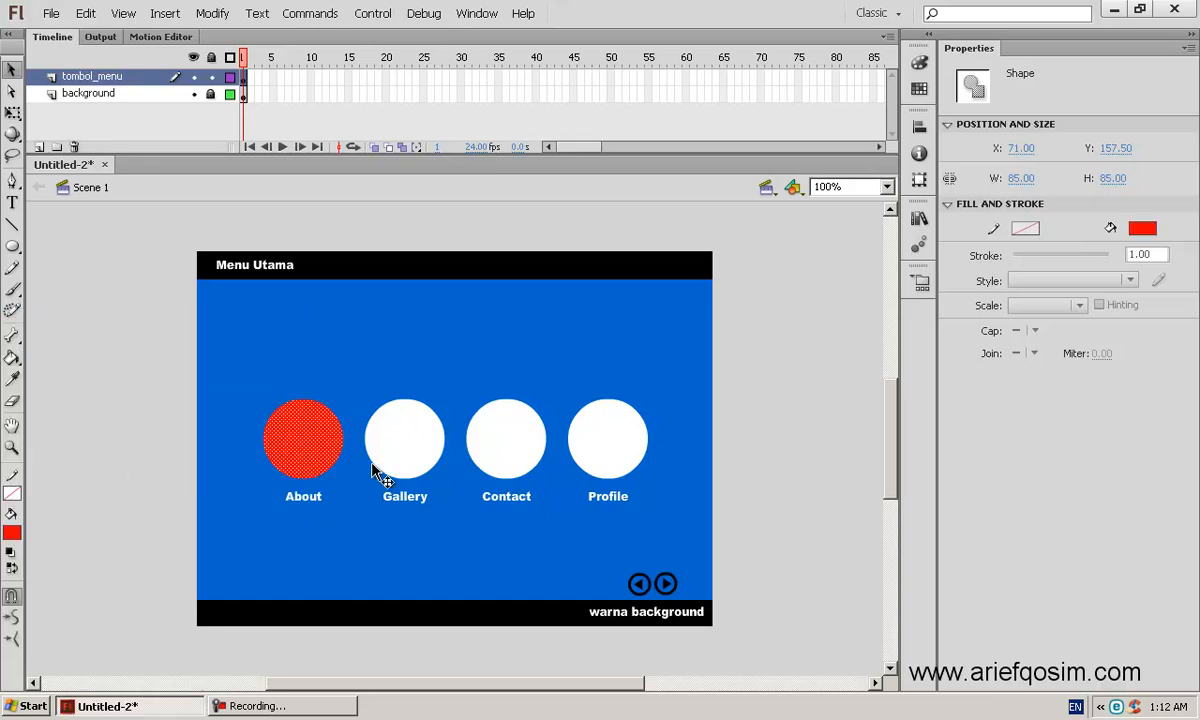
pyautogui.click(377, 471)
pyautogui.click(12, 533)
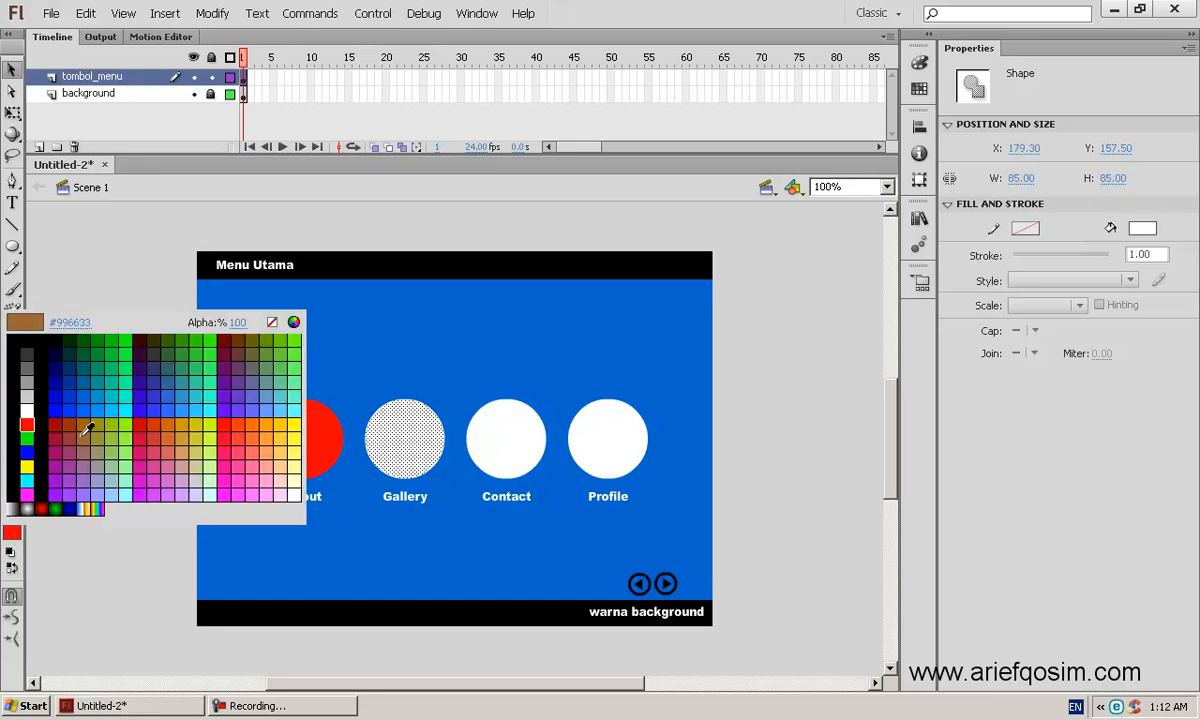
pyautogui.click(27, 466)
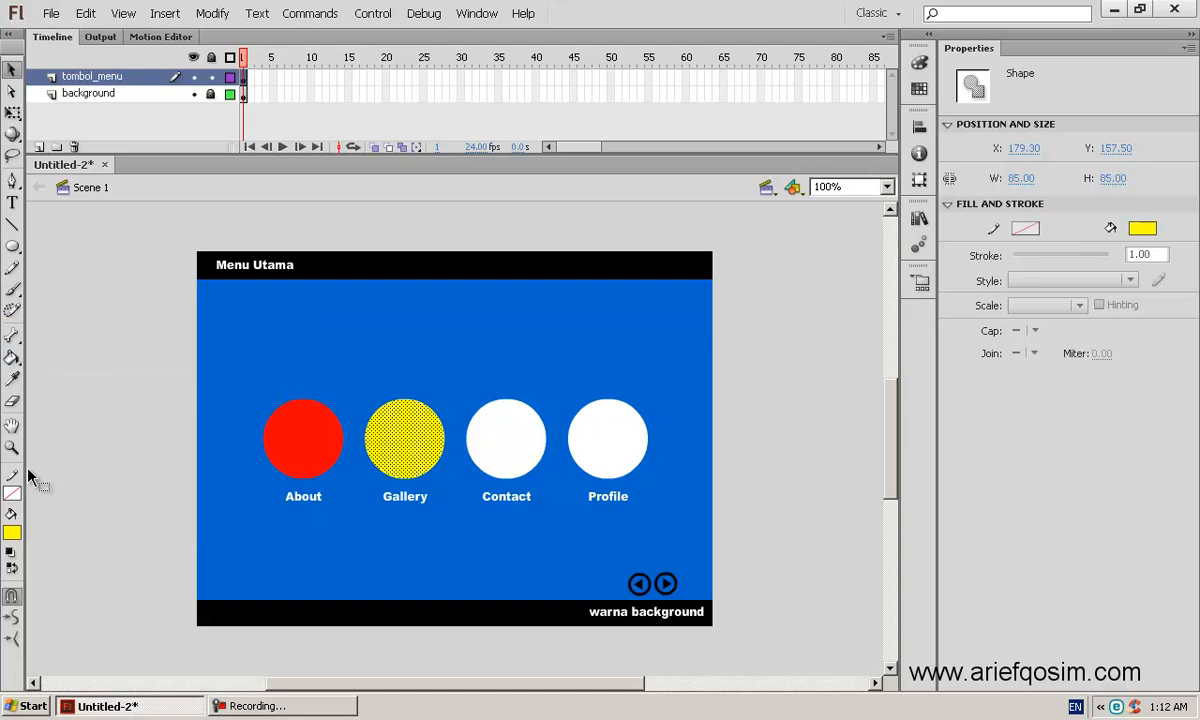
pyautogui.click(460, 472)
pyautogui.click(12, 532)
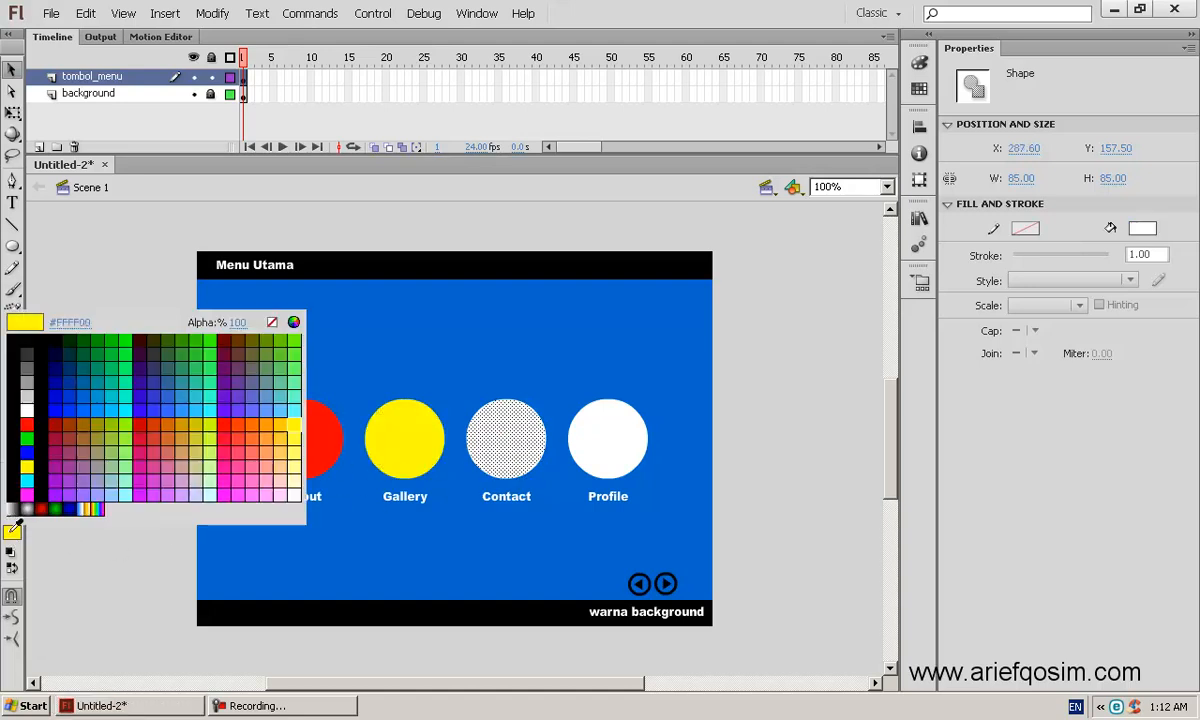
pyautogui.click(30, 439)
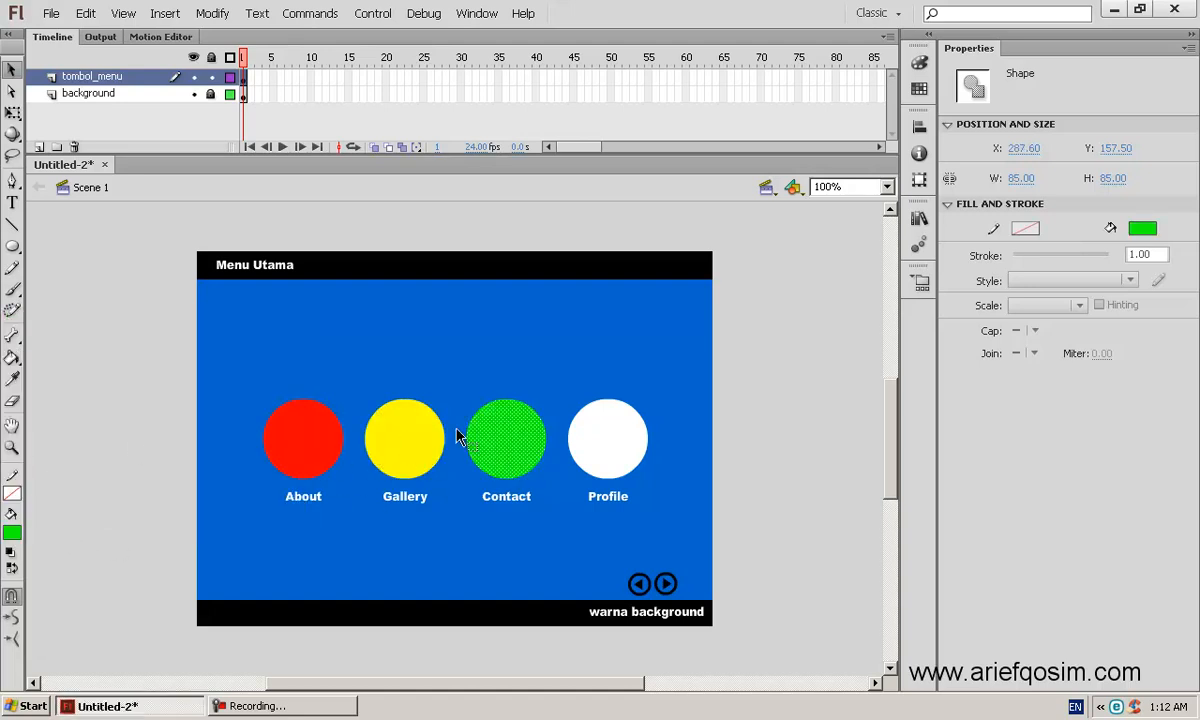
# Step: Fill the circle above "Profile" with blue, replace that fill with bright cyan and deselect the circle
pyautogui.click(614, 448)
pyautogui.click(12, 531)
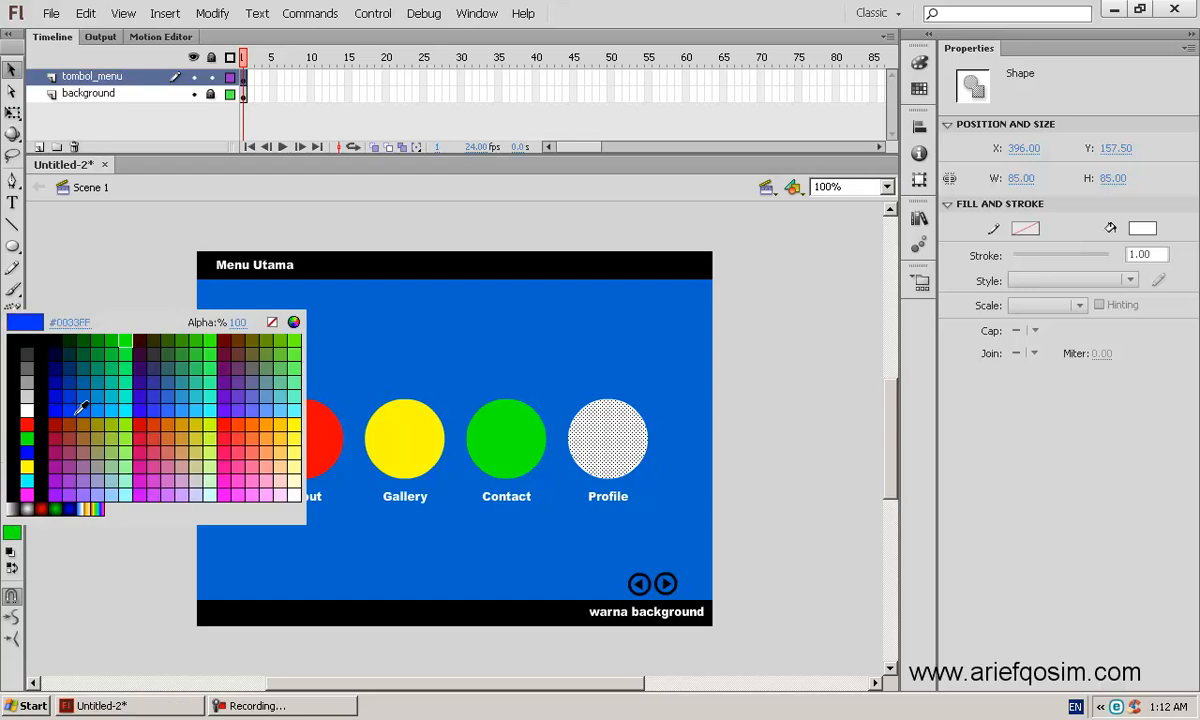
pyautogui.click(74, 410)
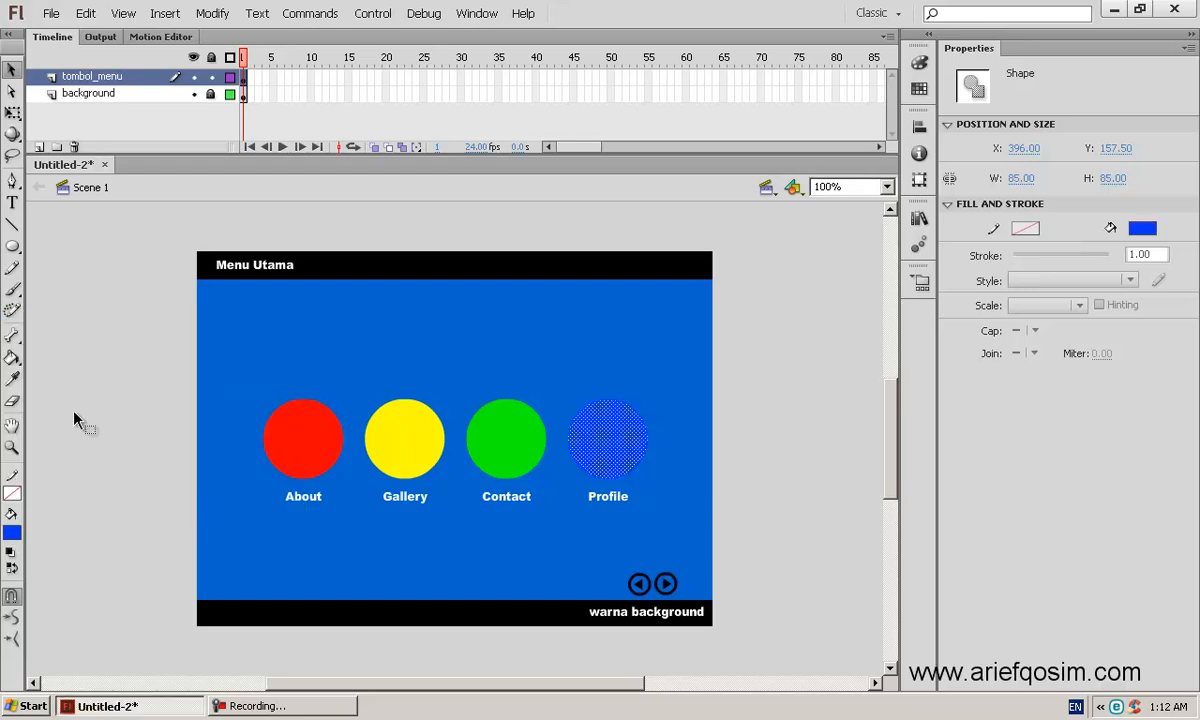
pyautogui.click(12, 532)
pyautogui.click(30, 481)
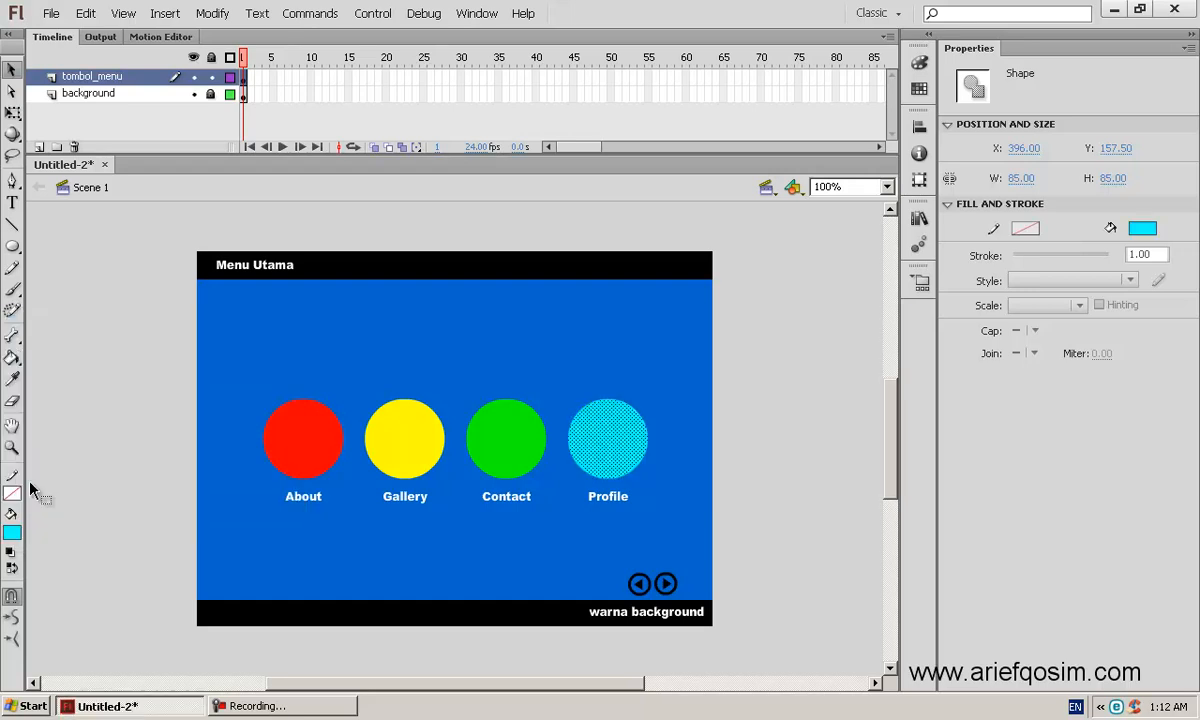
pyautogui.click(78, 395)
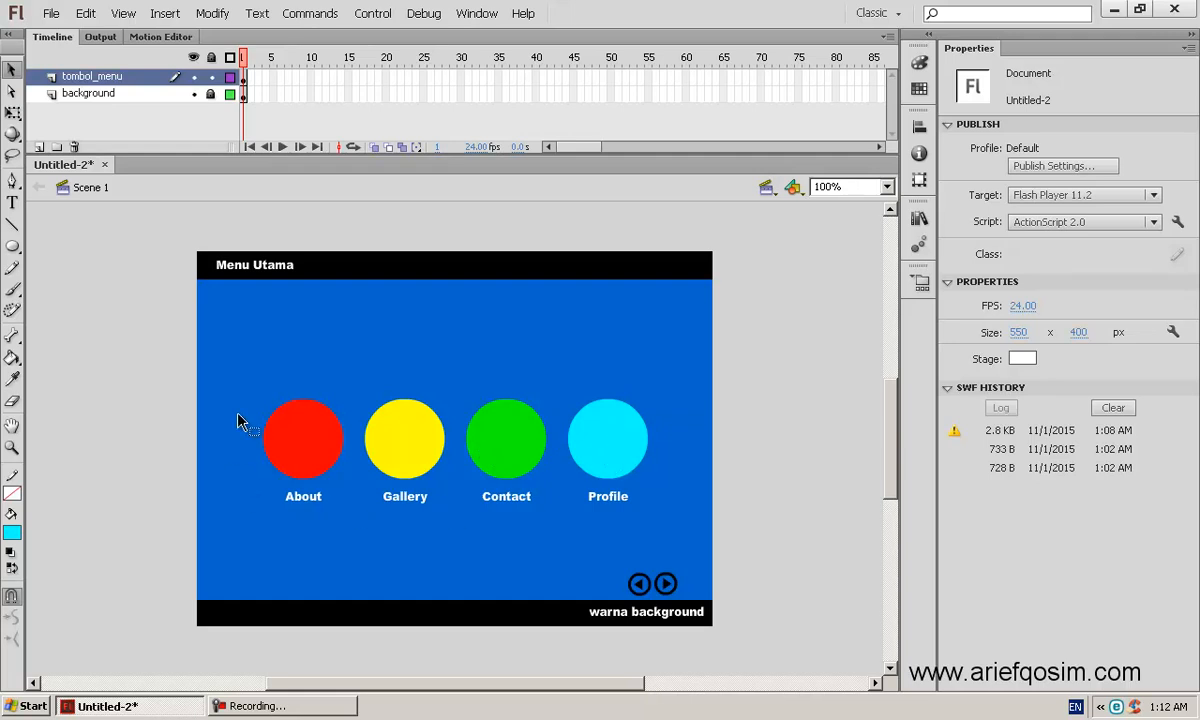
# Step: Convert the red circle together with its "About" label into a Button symbol named "about"
pyautogui.moveTo(333, 390); pyautogui.dragTo(348, 533)
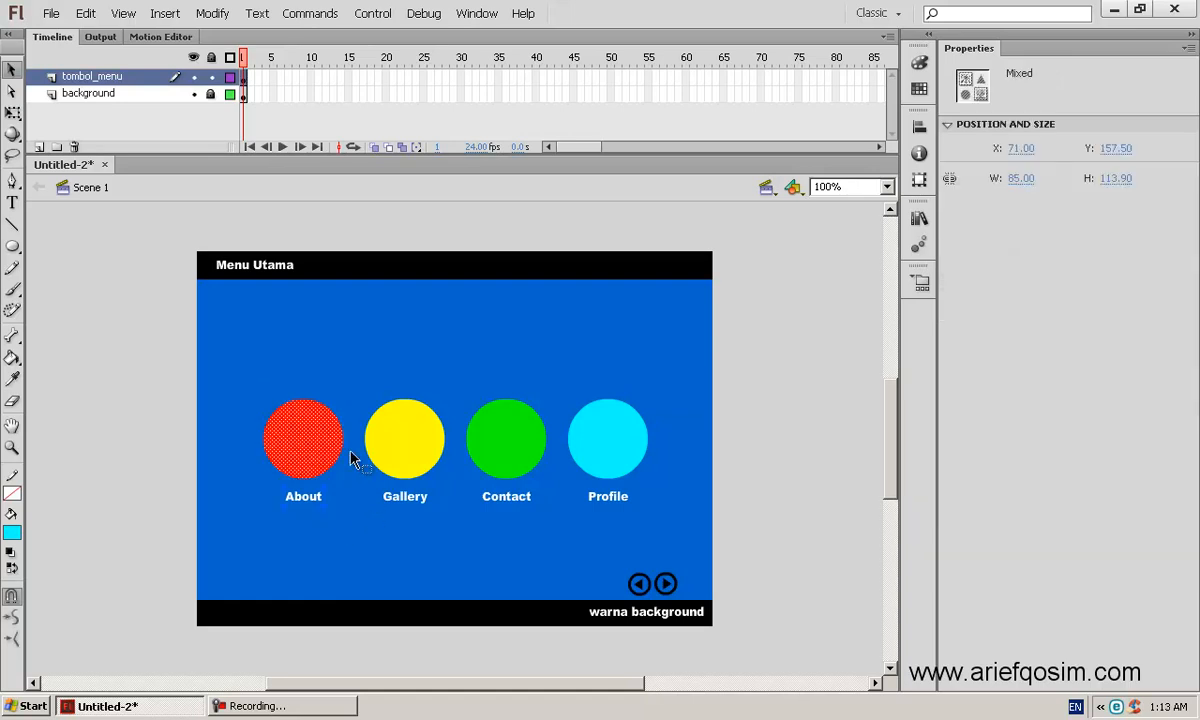
pyautogui.moveTo(255, 392); pyautogui.dragTo(345, 535)
pyautogui.rightClick(322, 450)
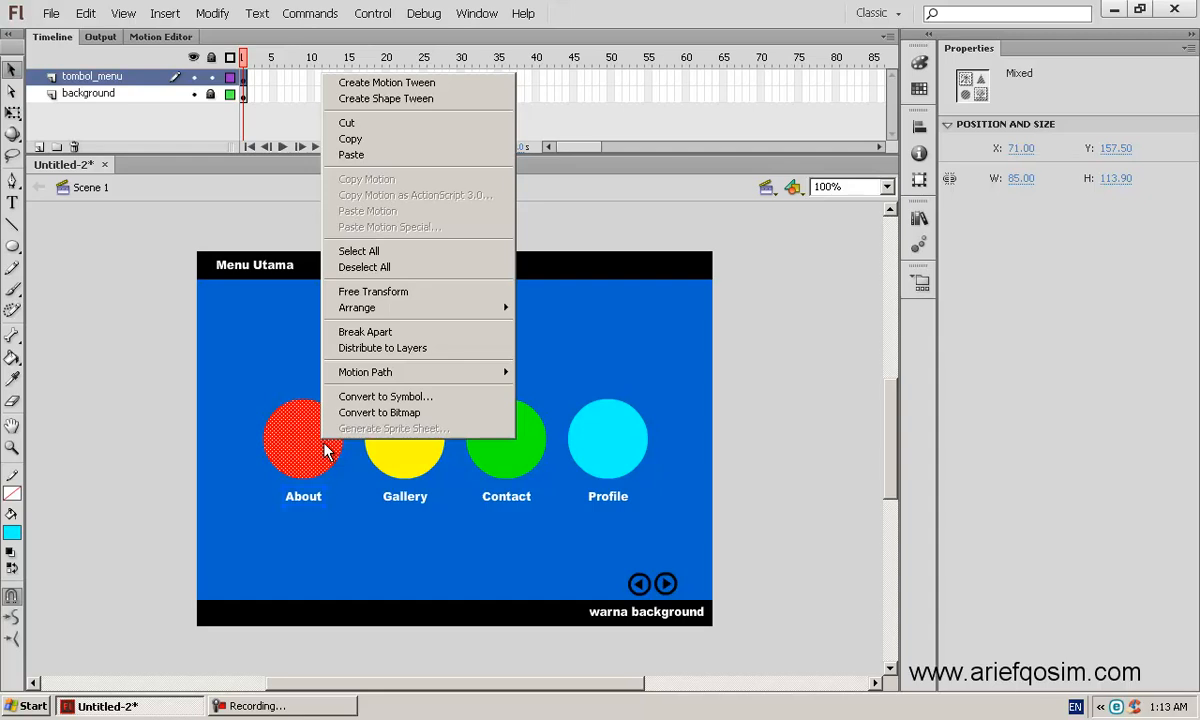
pyautogui.click(342, 397)
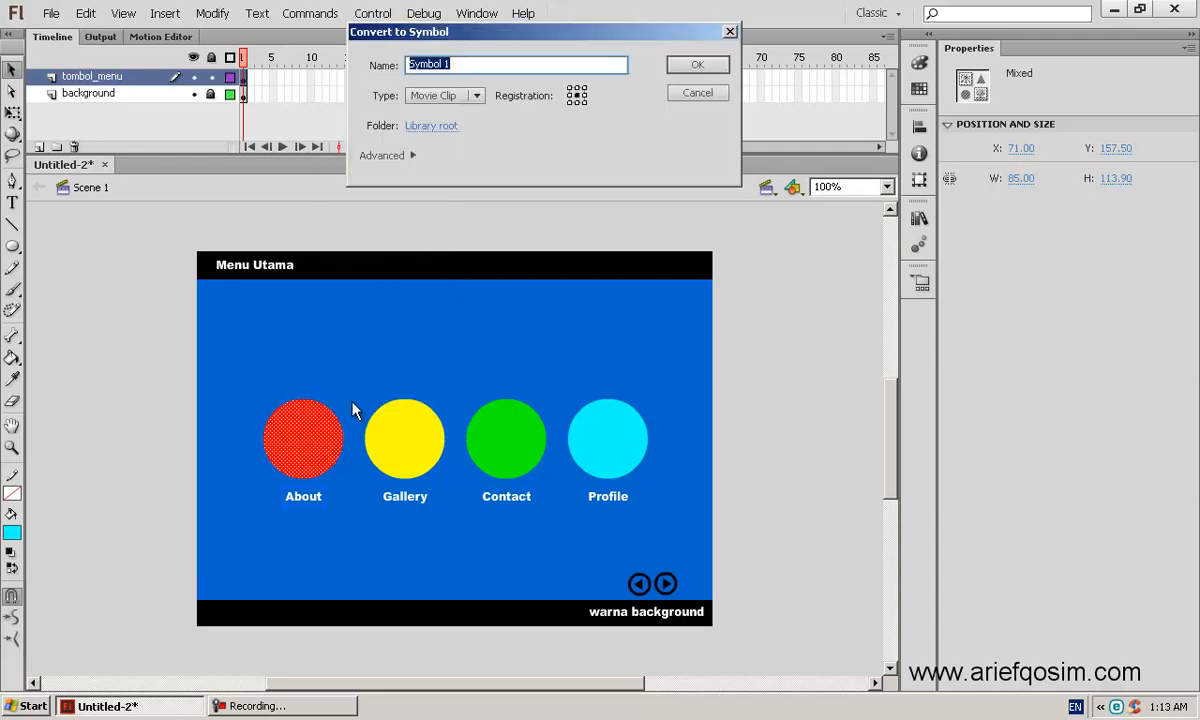
pyautogui.click(429, 95)
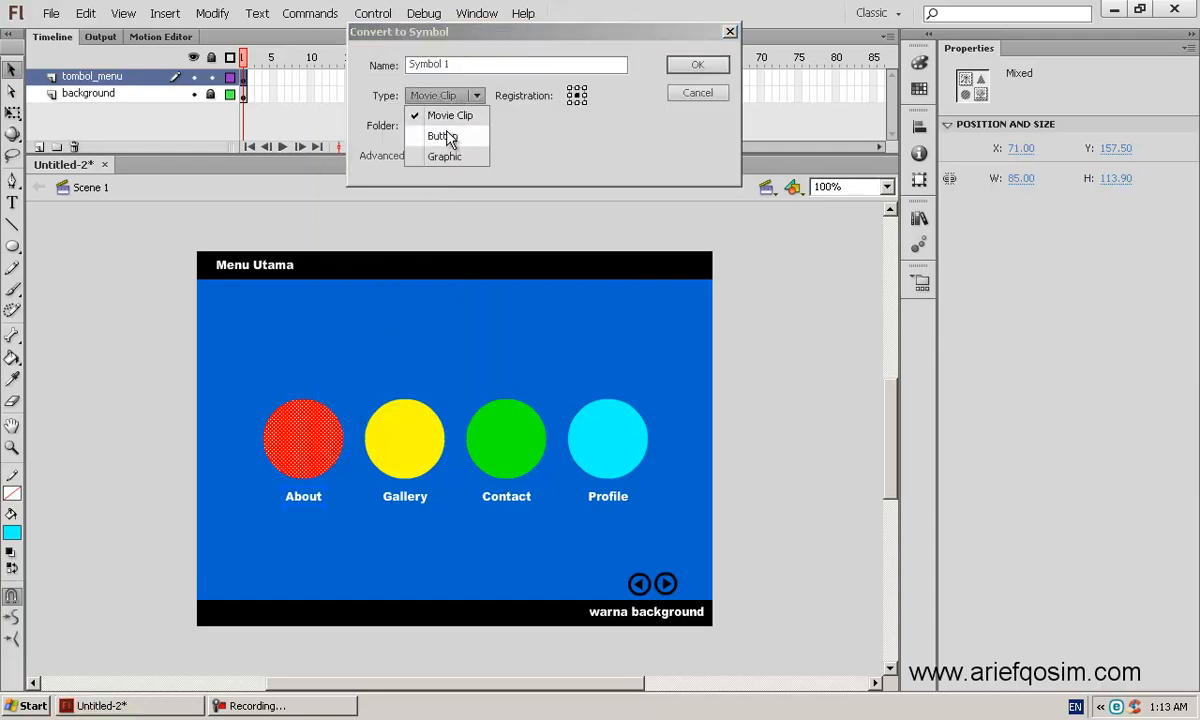
pyautogui.click(443, 136)
pyautogui.moveTo(465, 65); pyautogui.dragTo(383, 65)
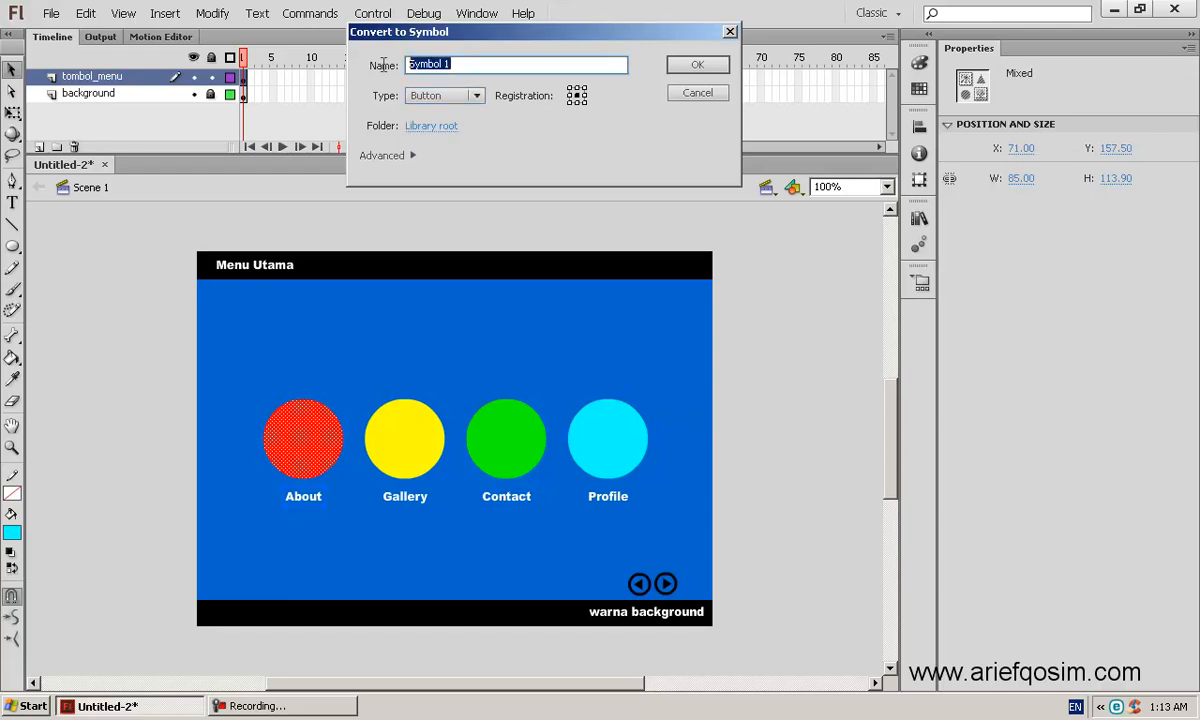
pyautogui.write('about')
pyautogui.click(697, 65)
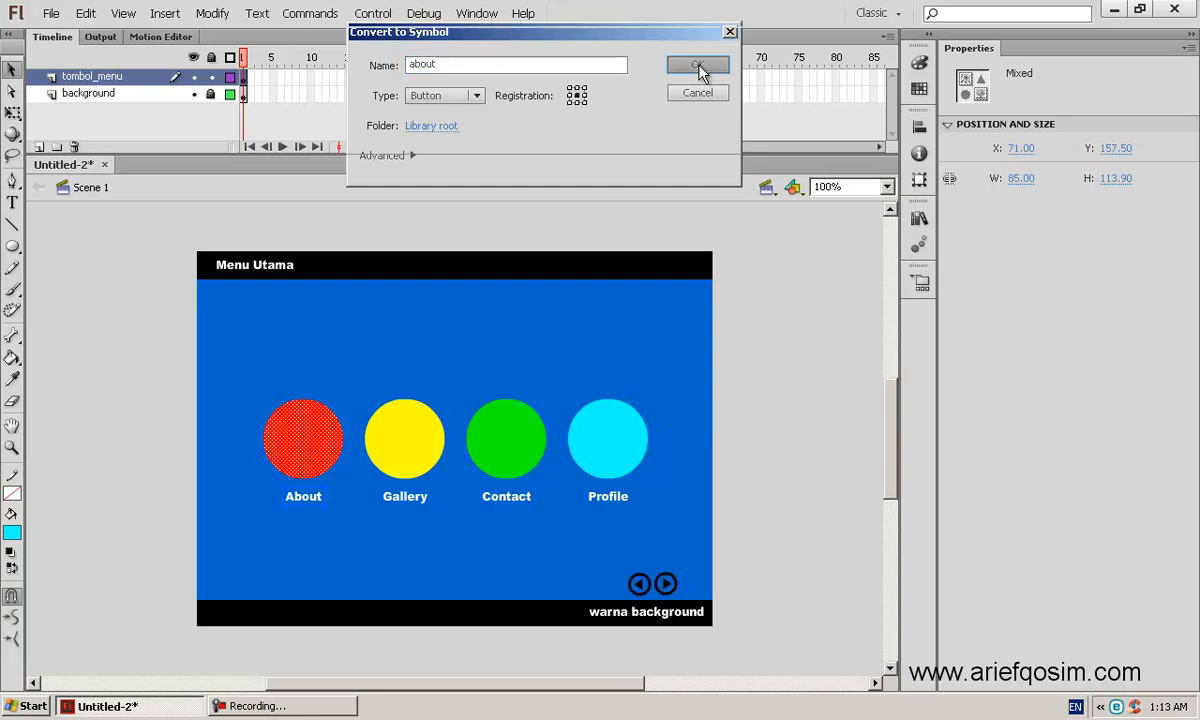
# Step: Convert the yellow circle together with its "Gallery" label into a Button symbol named "gallery"
pyautogui.moveTo(393, 435); pyautogui.dragTo(422, 497)
pyautogui.rightClick(419, 447)
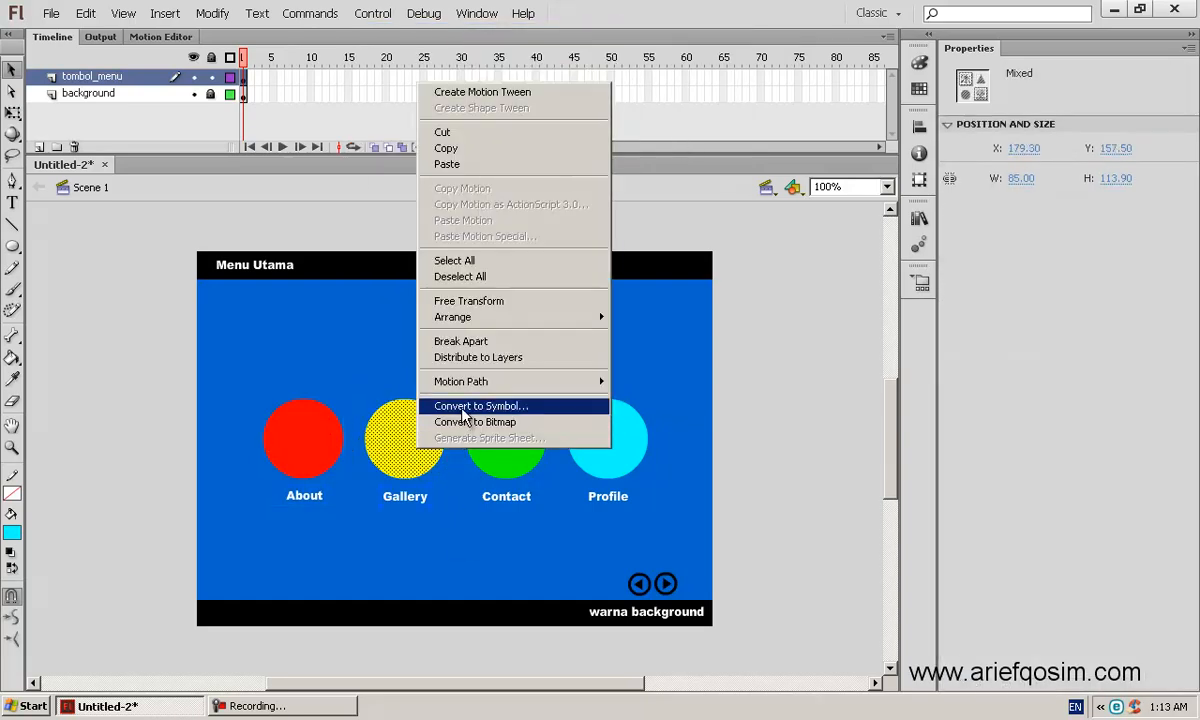
pyautogui.click(463, 406)
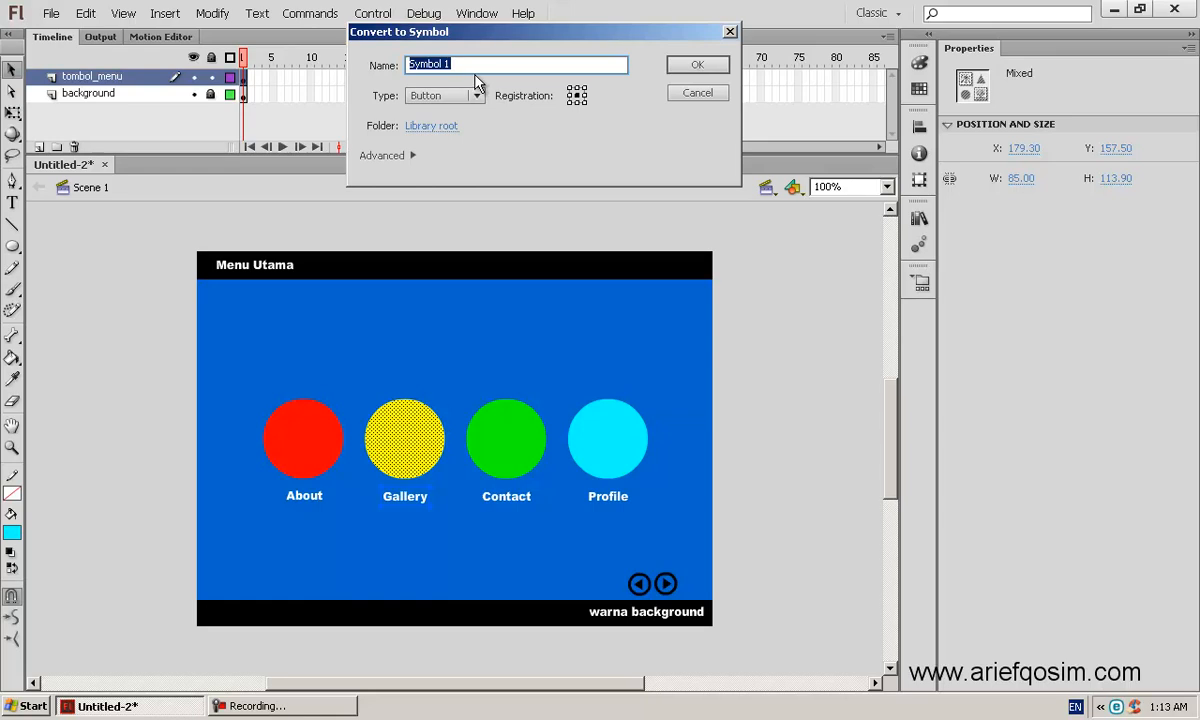
pyautogui.write('gallery')
pyautogui.click(685, 63)
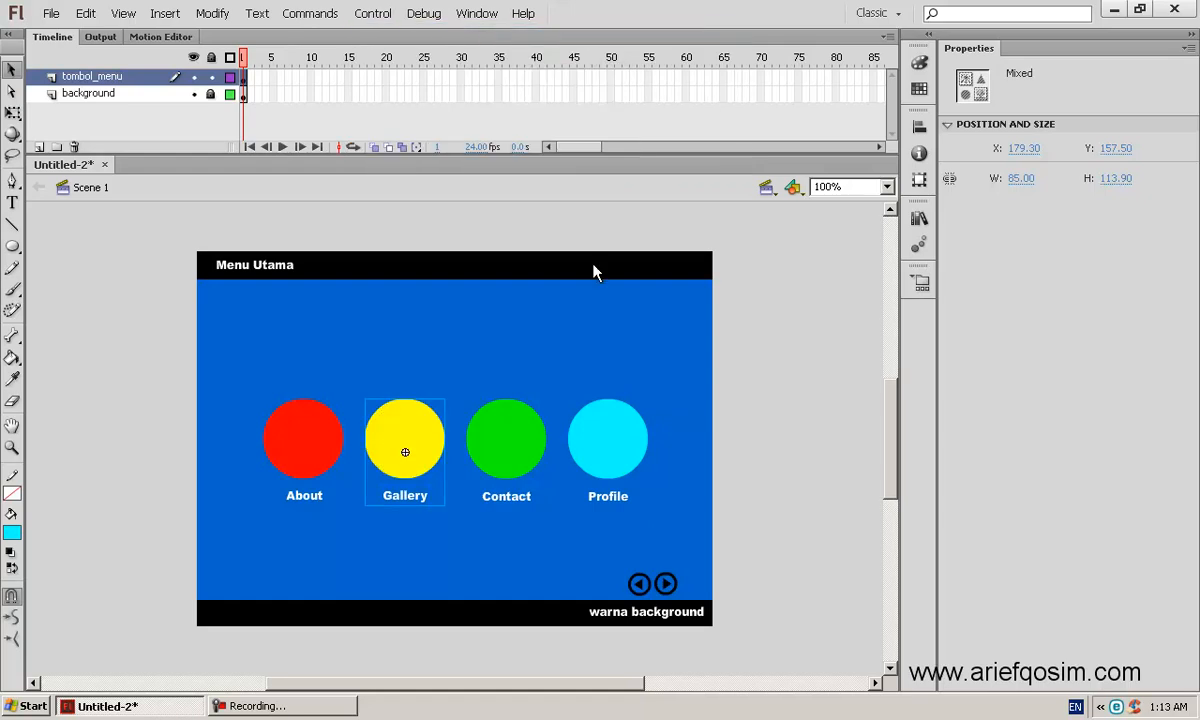
# Step: Convert the green circle together with its "Contact" label into a Button symbol named "contact"
pyautogui.moveTo(463, 393); pyautogui.dragTo(560, 530)
pyautogui.rightClick(525, 456)
pyautogui.click(600, 413)
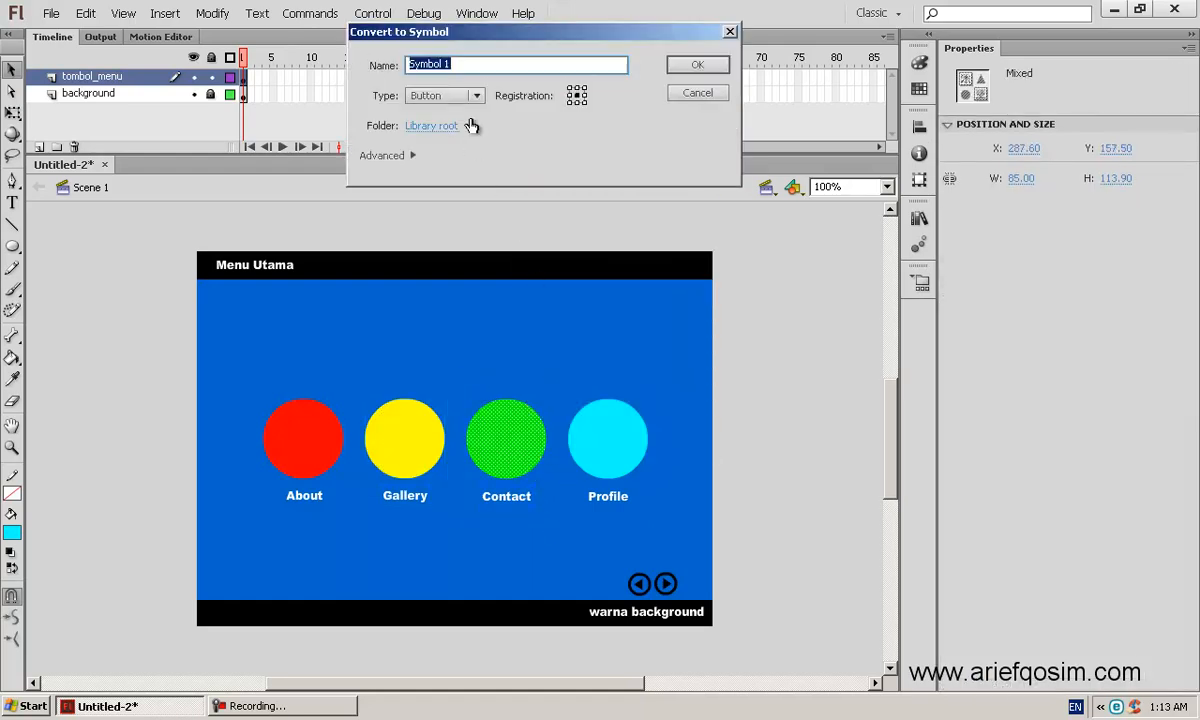
pyautogui.write('contact')
pyautogui.click(697, 64)
# Step: Convert the cyan circle together with its "Profile" label into a Button symbol named "profile" and deselect it
pyautogui.moveTo(565, 387); pyautogui.dragTo(667, 523)
pyautogui.rightClick(627, 445)
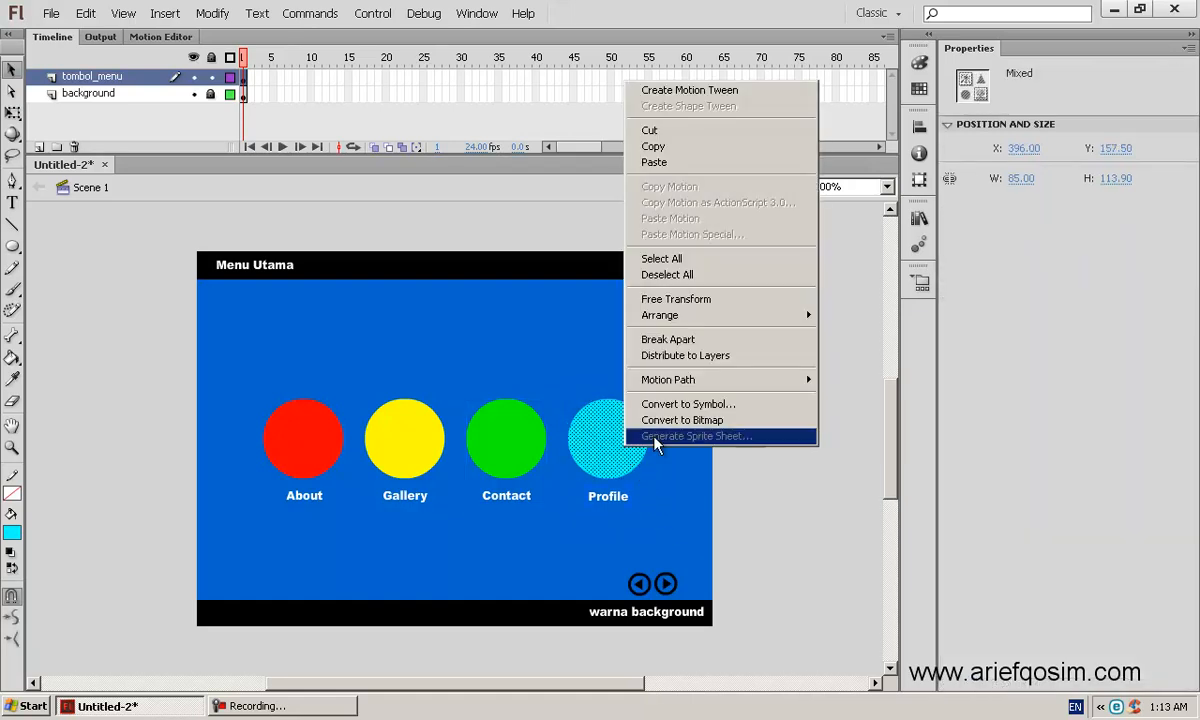
pyautogui.click(682, 404)
pyautogui.write('profile')
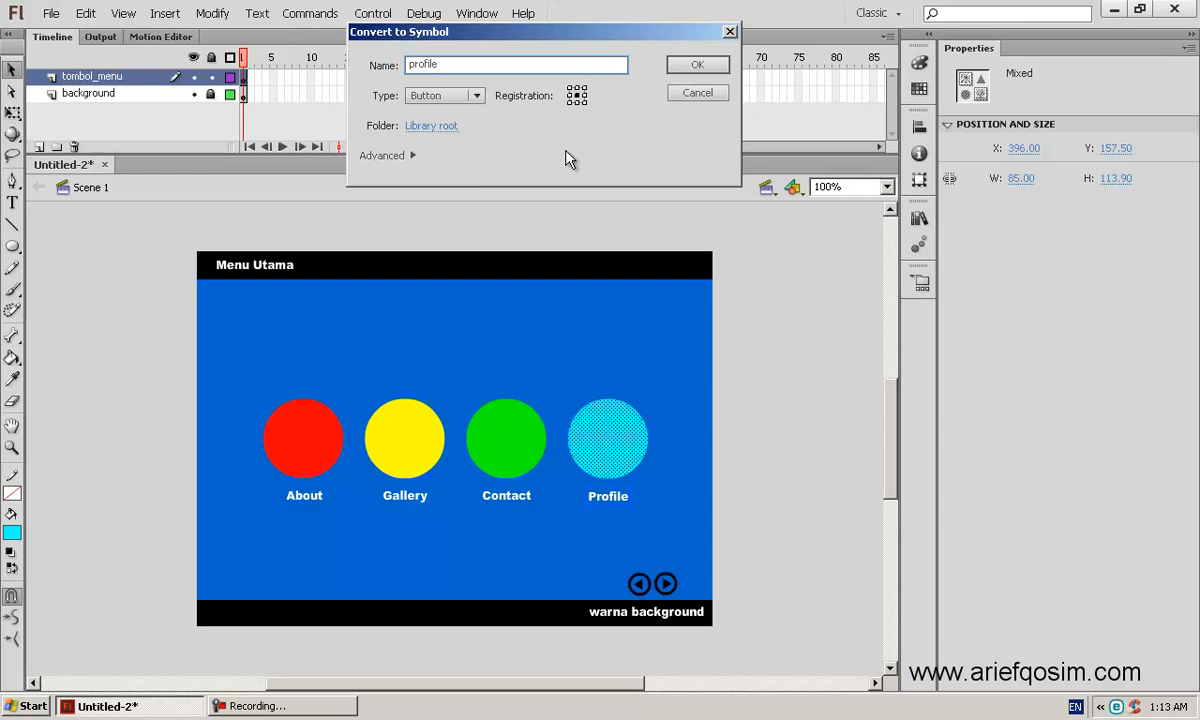
pyautogui.click(698, 66)
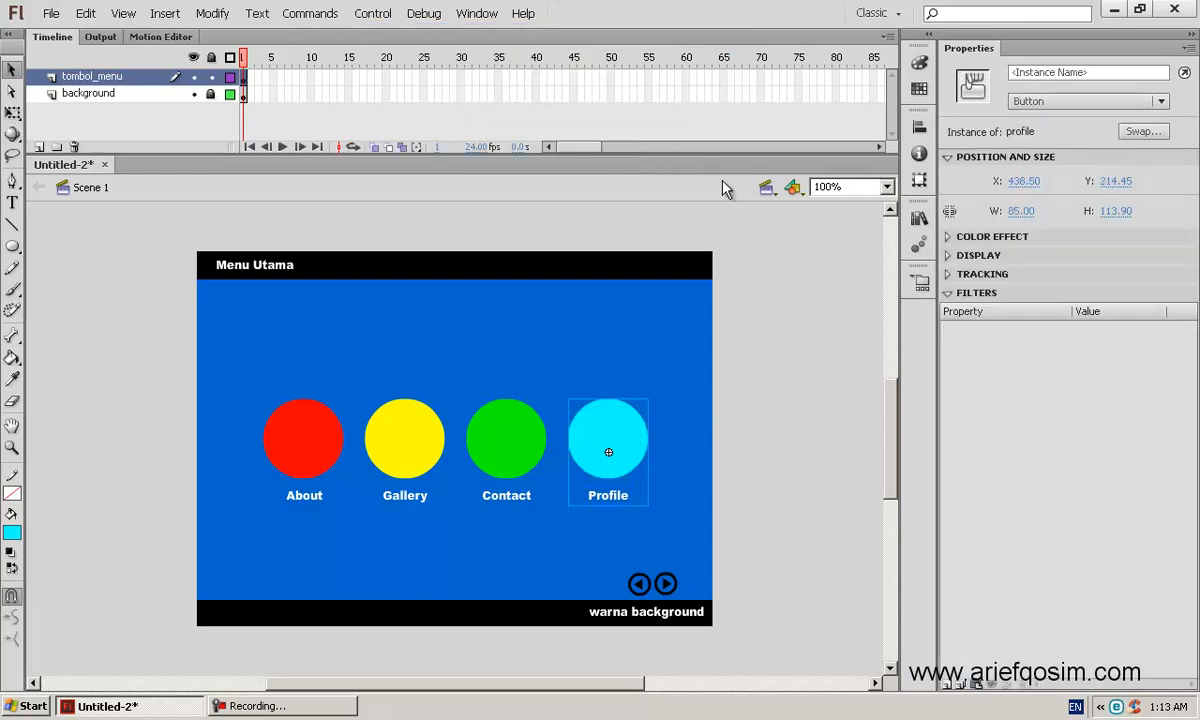
pyautogui.click(768, 362)
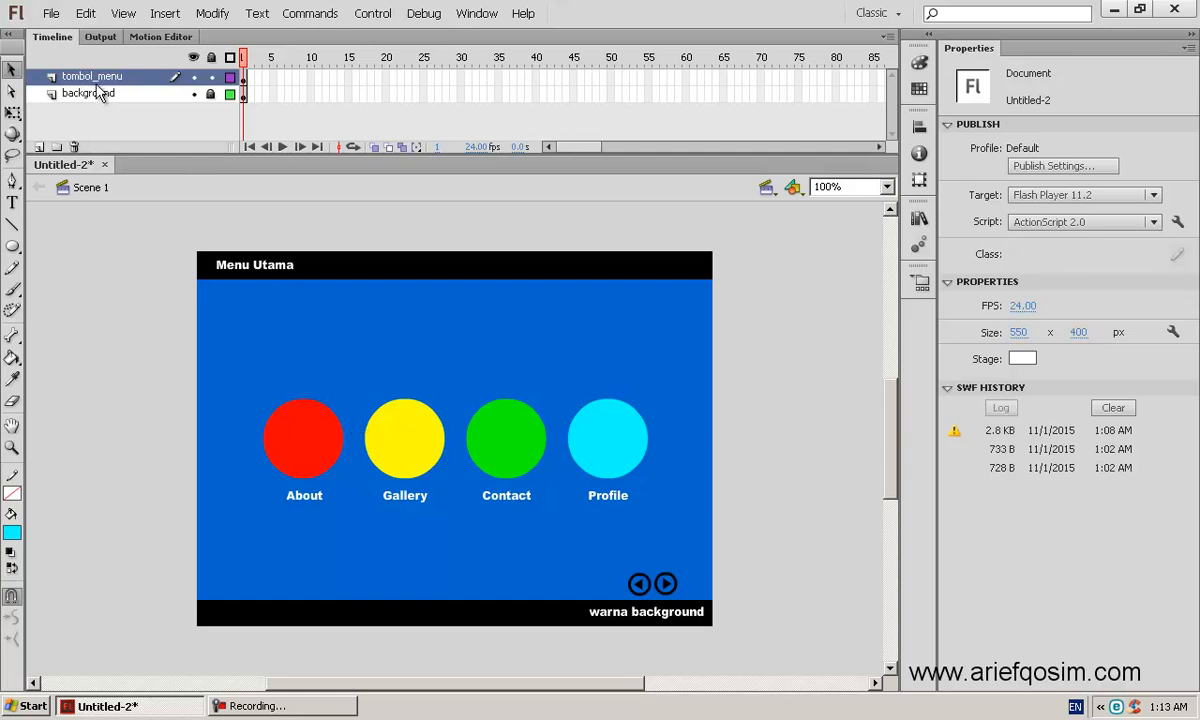
# Step: Check the instance type and symbol of each of the four circular menu buttons, and clear the selection
pyautogui.click(300, 458)
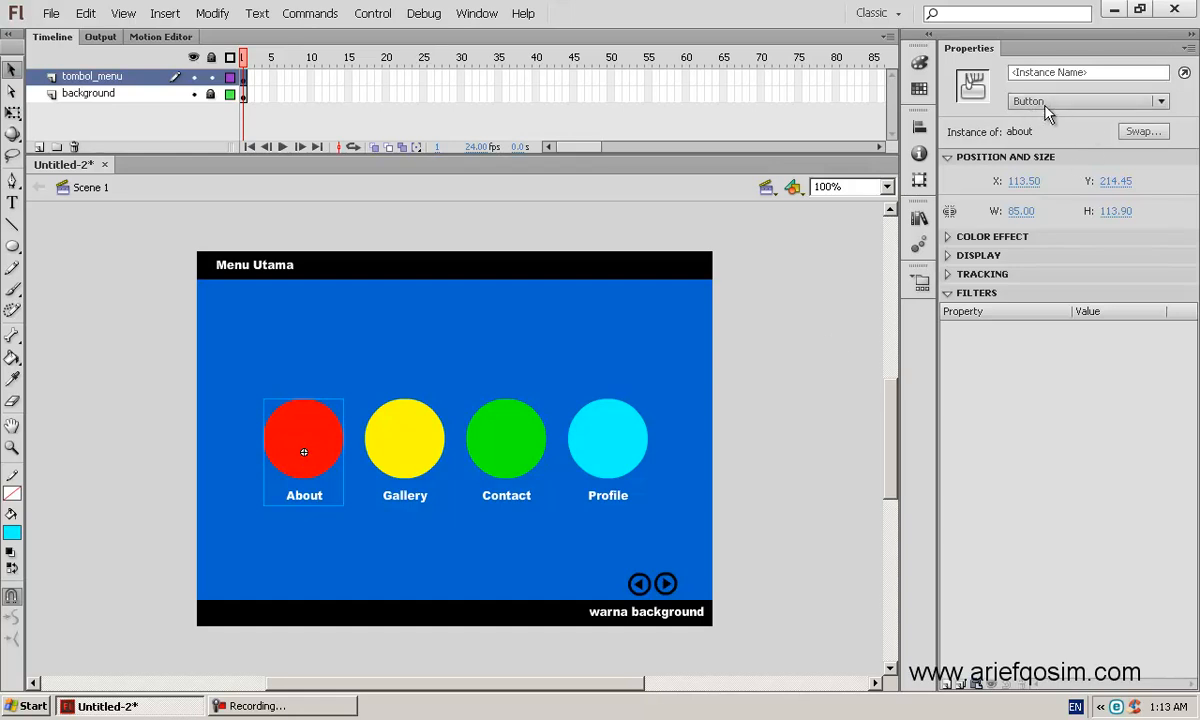
pyautogui.click(428, 455)
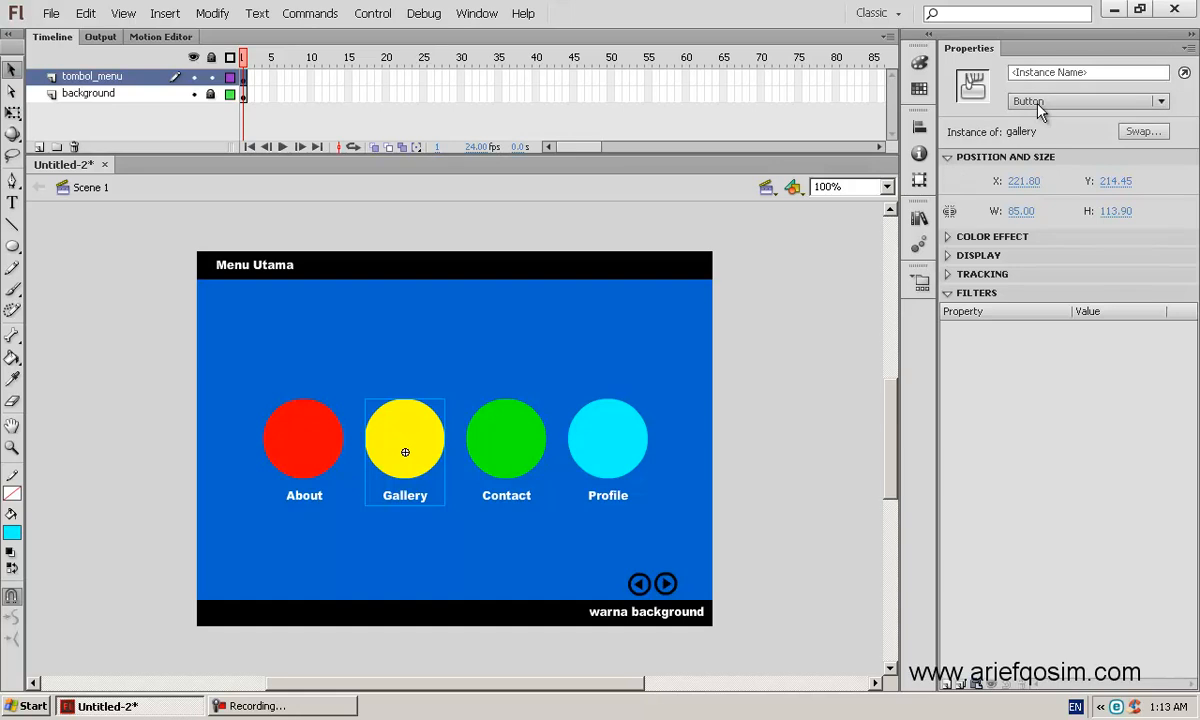
pyautogui.click(485, 455)
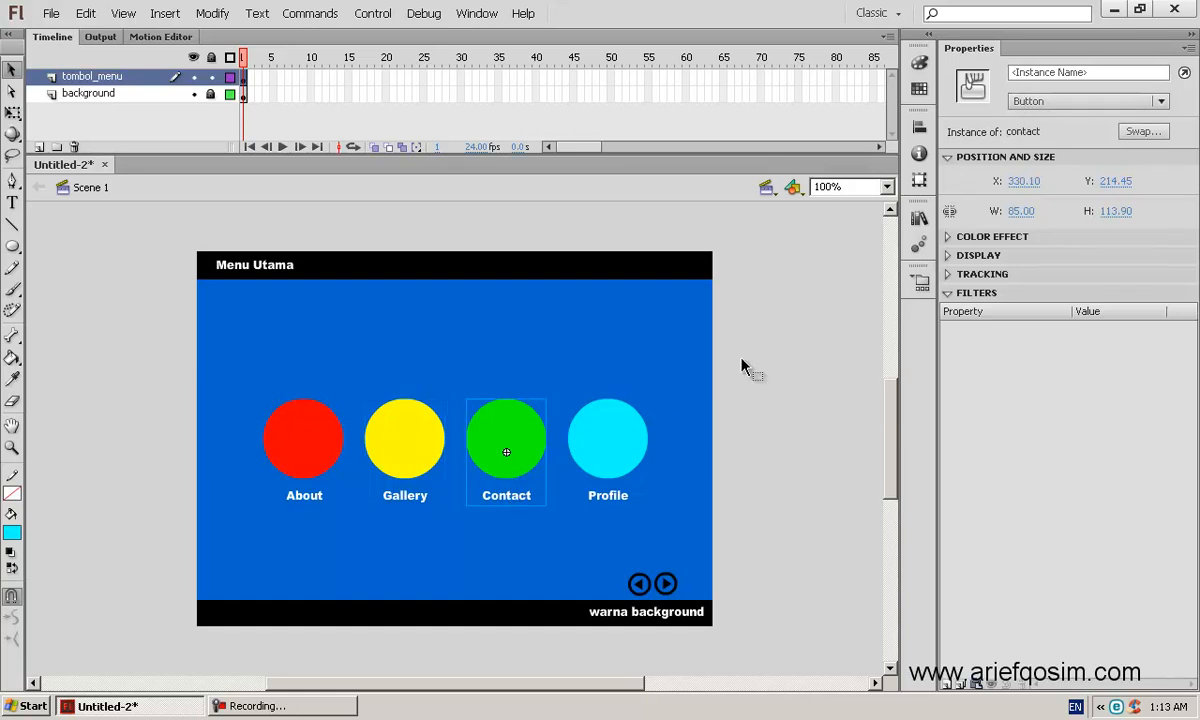
pyautogui.click(598, 462)
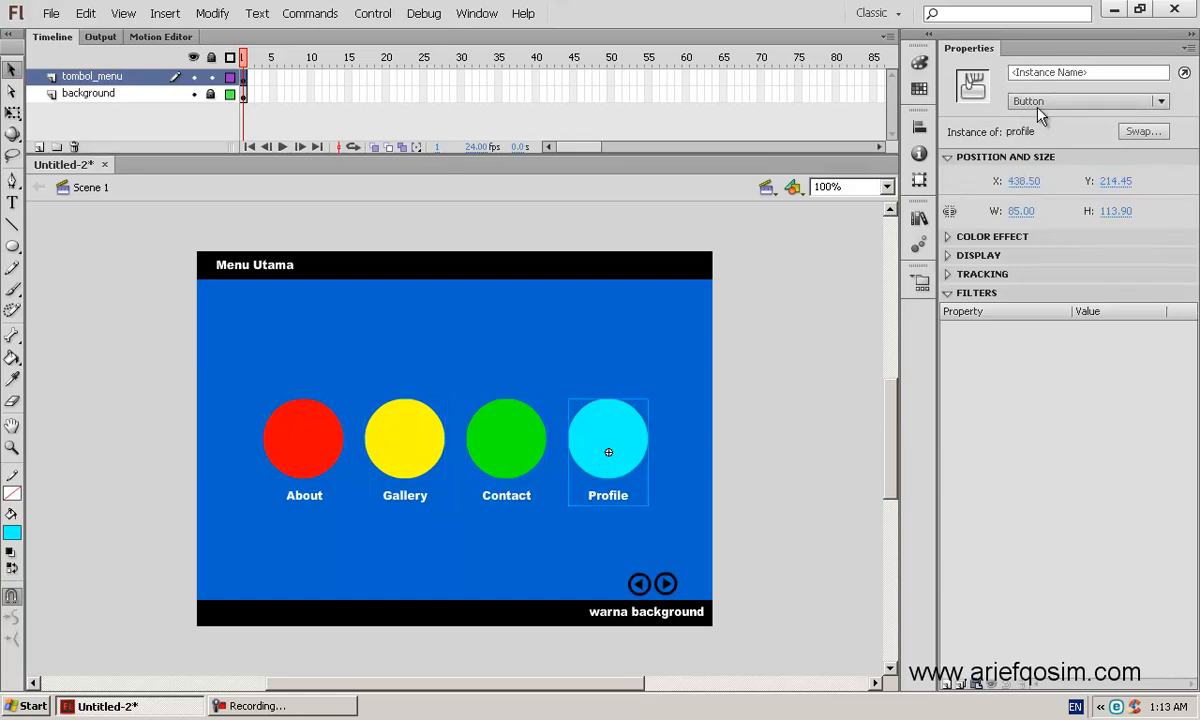
pyautogui.click(830, 393)
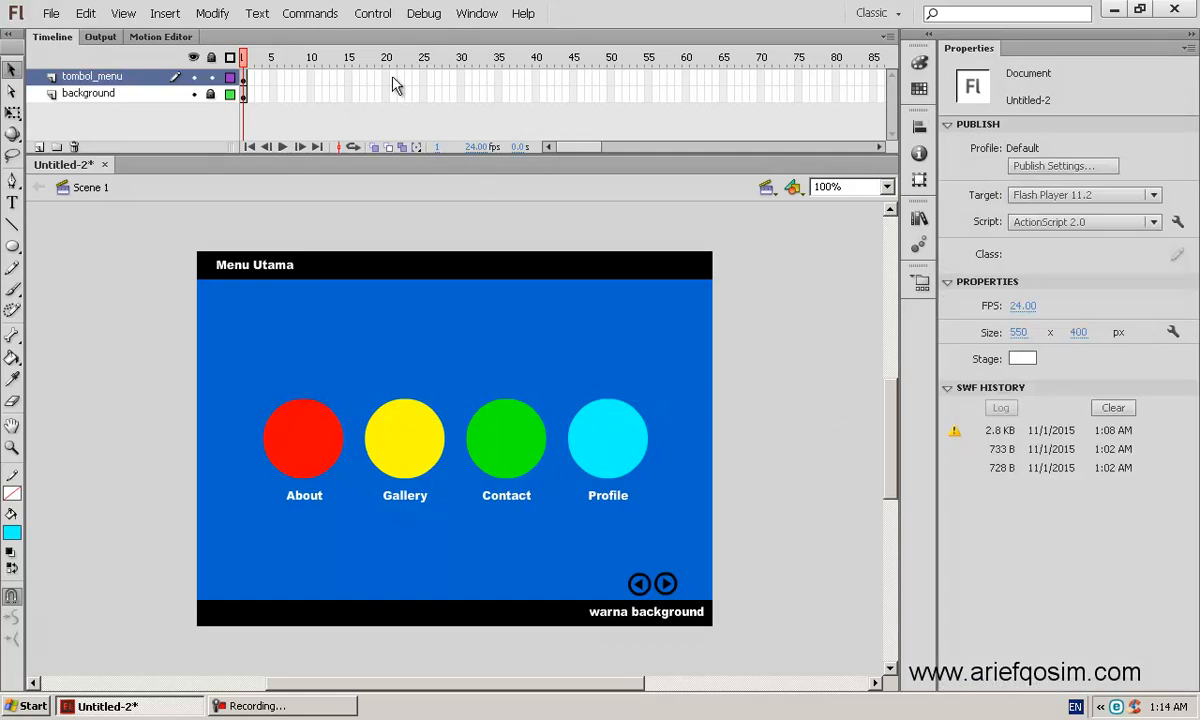
# Step: Test the movie and scale the preview so the whole stage fills the player window
pyautogui.click(371, 16)
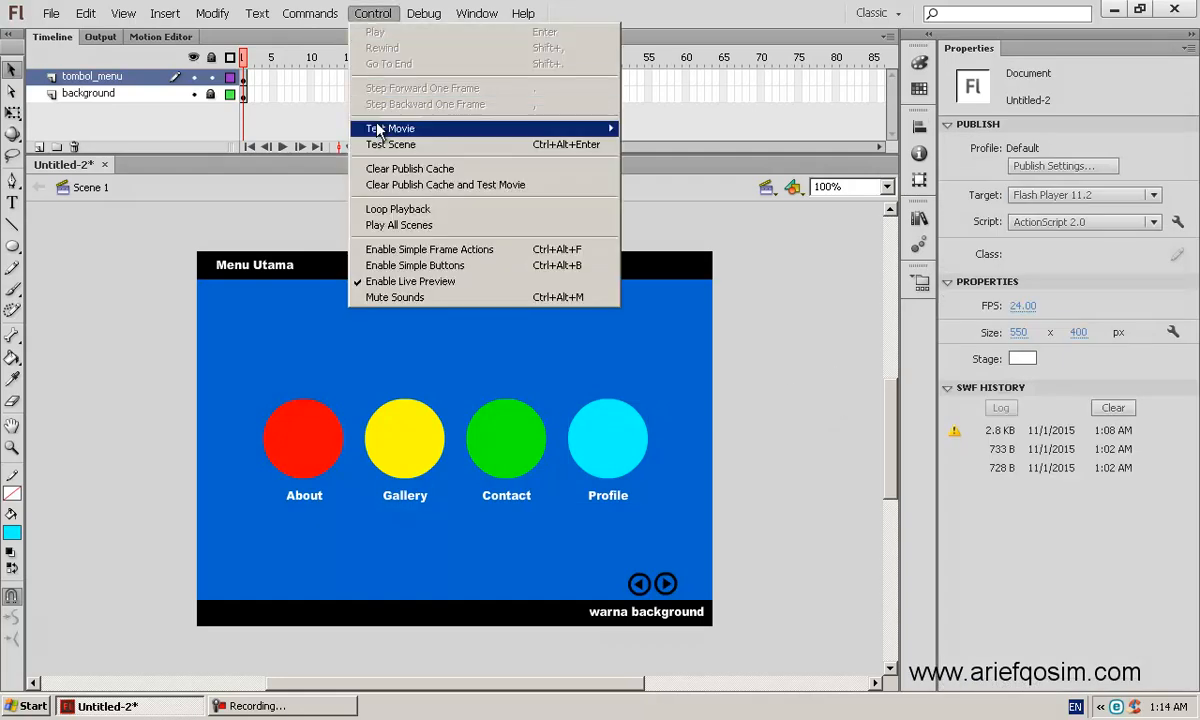
pyautogui.moveTo(376, 127)
pyautogui.click(646, 130)
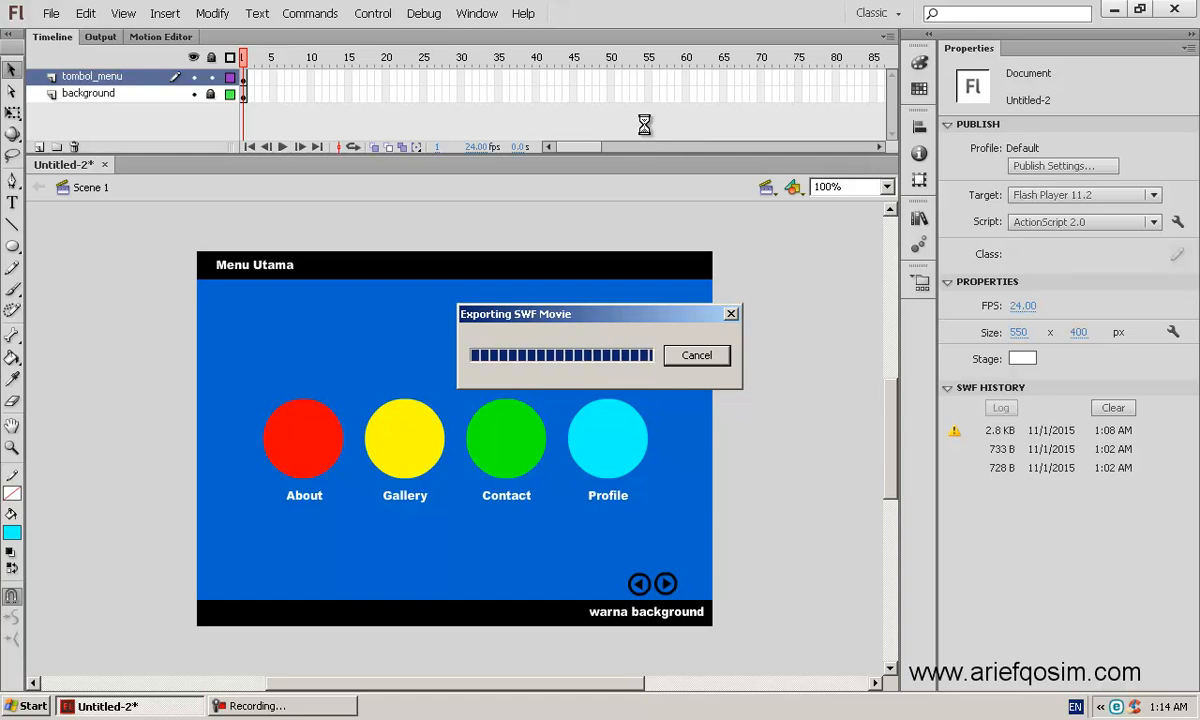
pyautogui.click(834, 147)
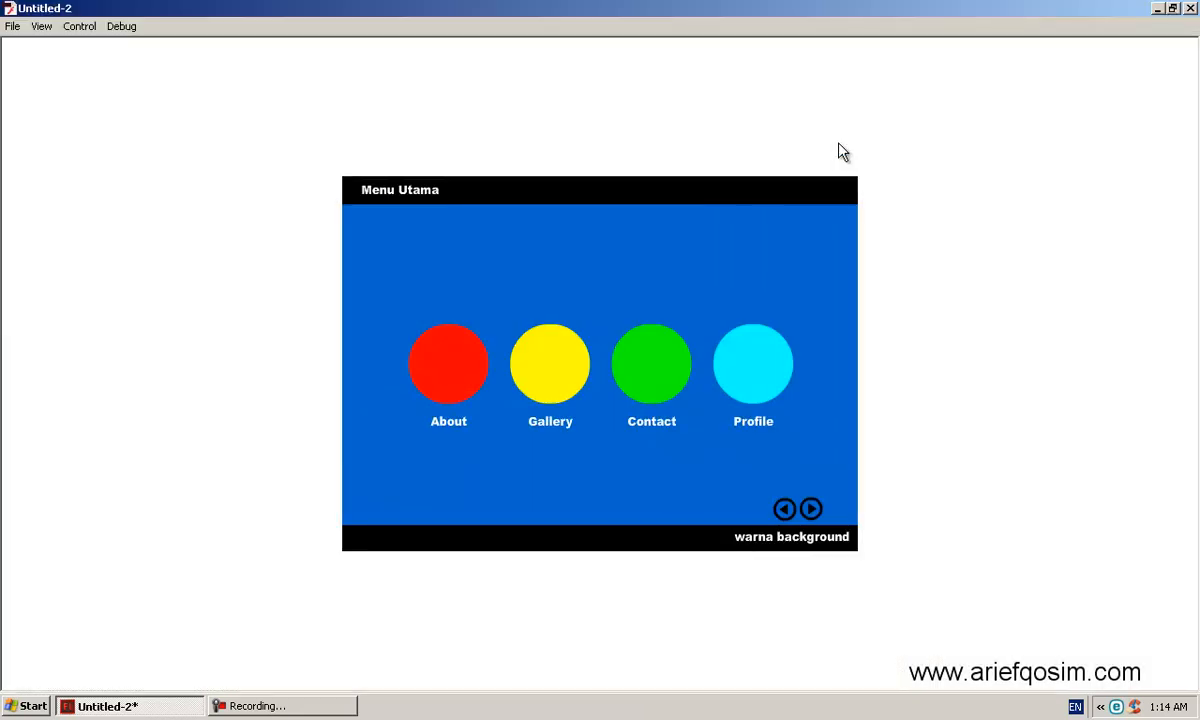
pyautogui.rightClick(911, 186)
pyautogui.click(958, 242)
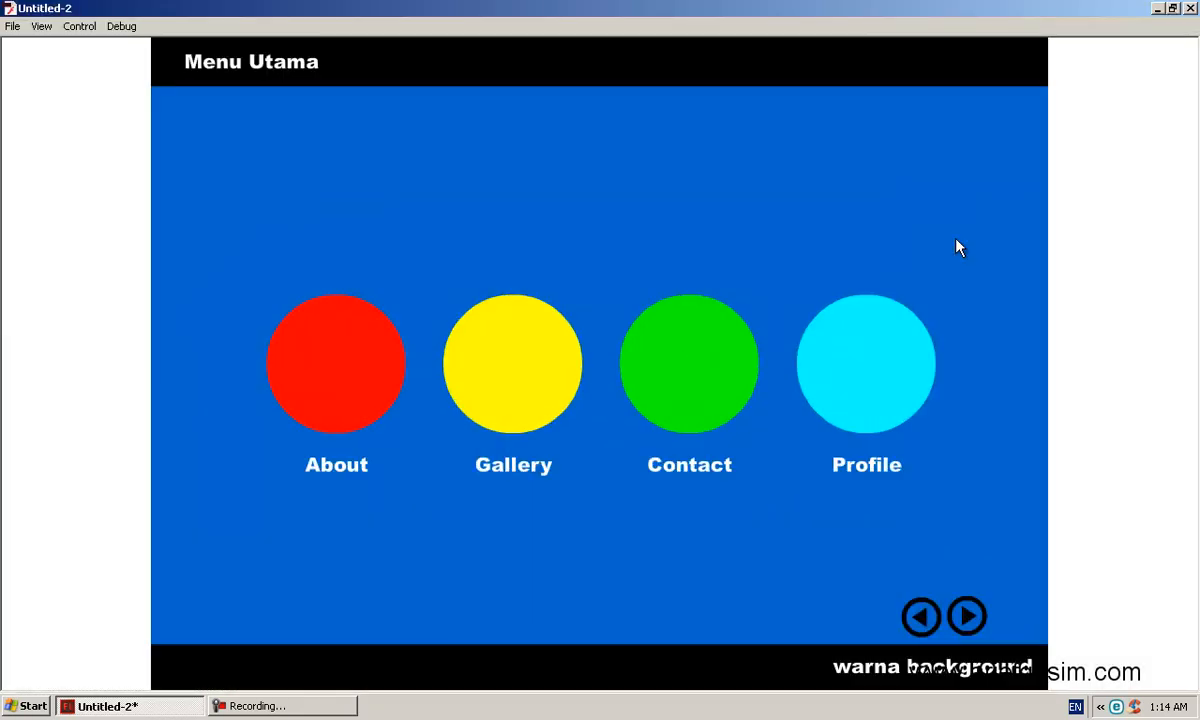
# Step: Try the next and previous arrows to cycle the background colours in the preview, and close it
pyautogui.click(981, 632)
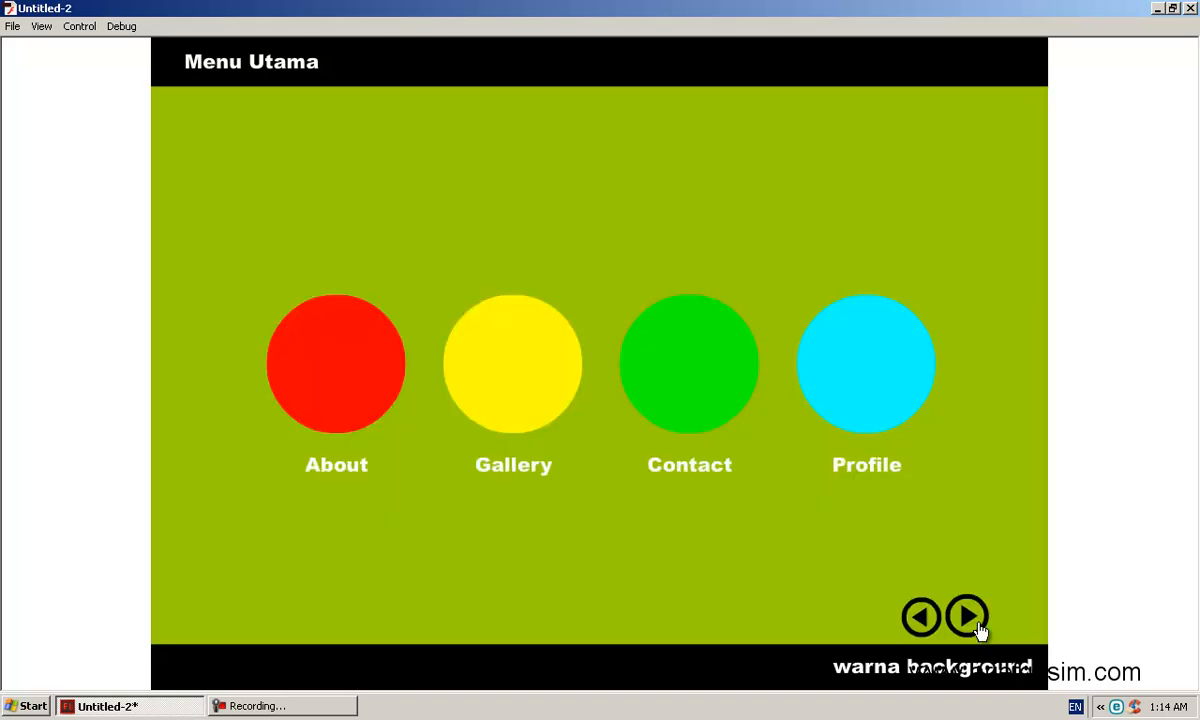
pyautogui.click(980, 632)
pyautogui.click(980, 632)
pyautogui.click(941, 625)
pyautogui.click(939, 625)
pyautogui.click(939, 625)
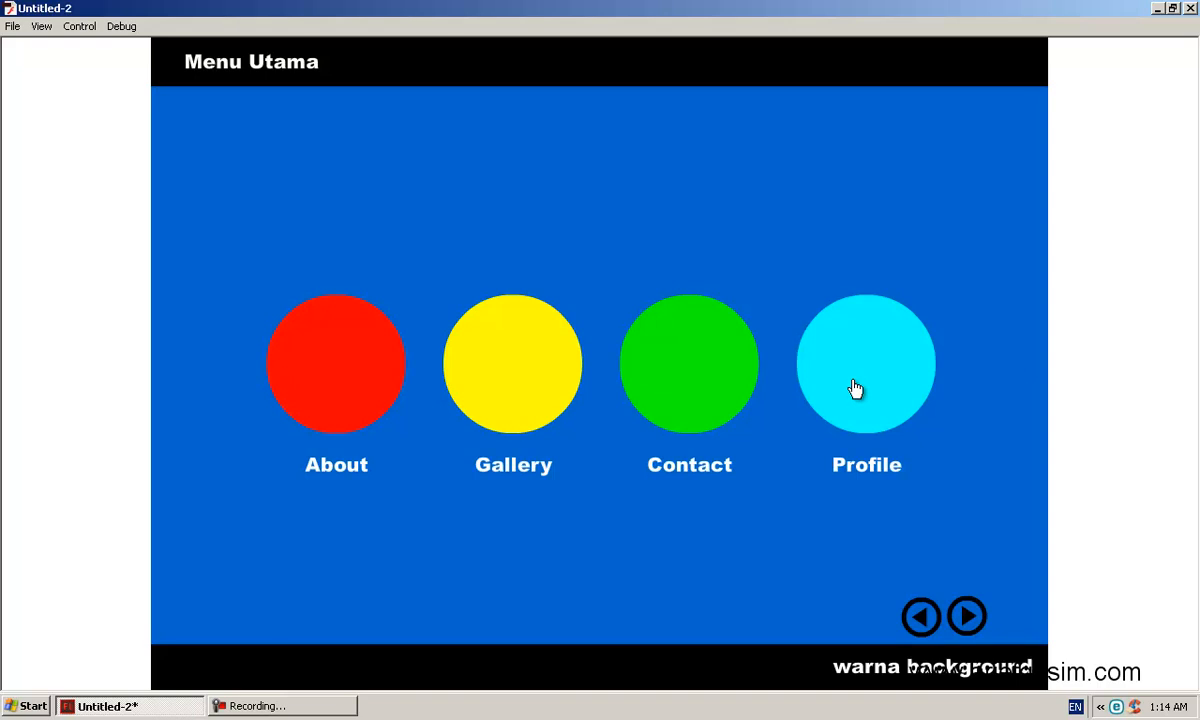
pyautogui.click(1190, 8)
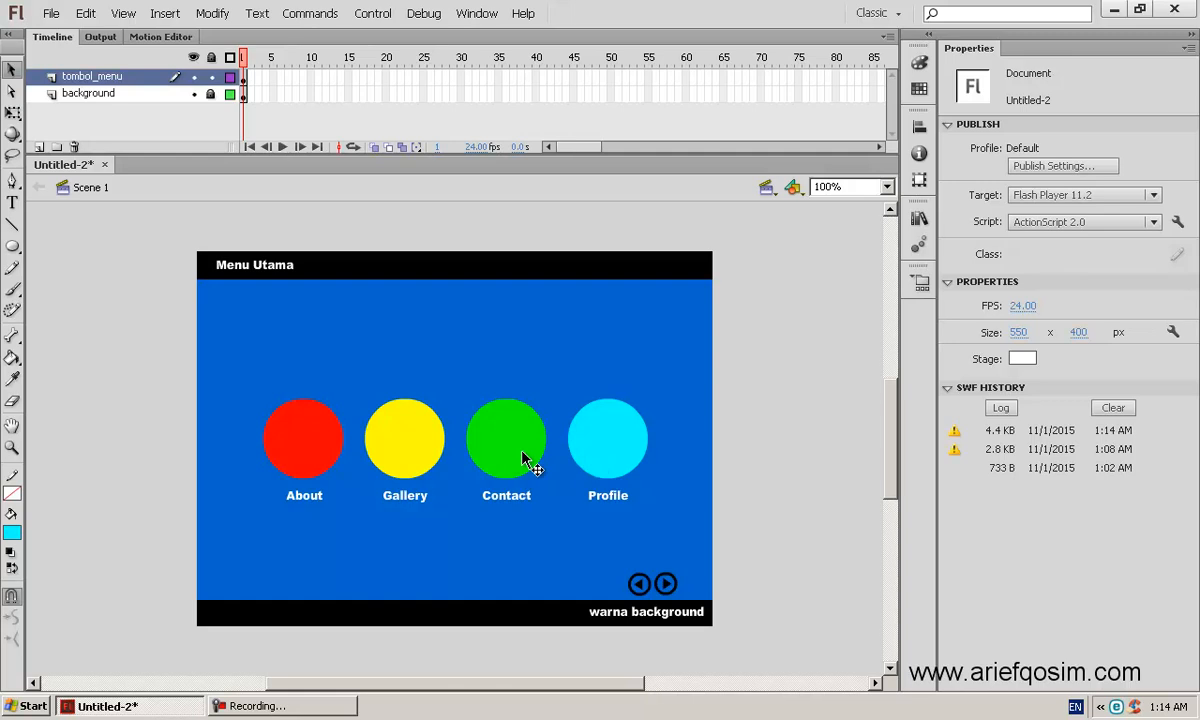
# Step: Distribute the About, Gallery, Contact and Profile buttons to separate layers
pyautogui.click(335, 459)
pyautogui.click(405, 452)
pyautogui.click(512, 454)
pyautogui.click(613, 452)
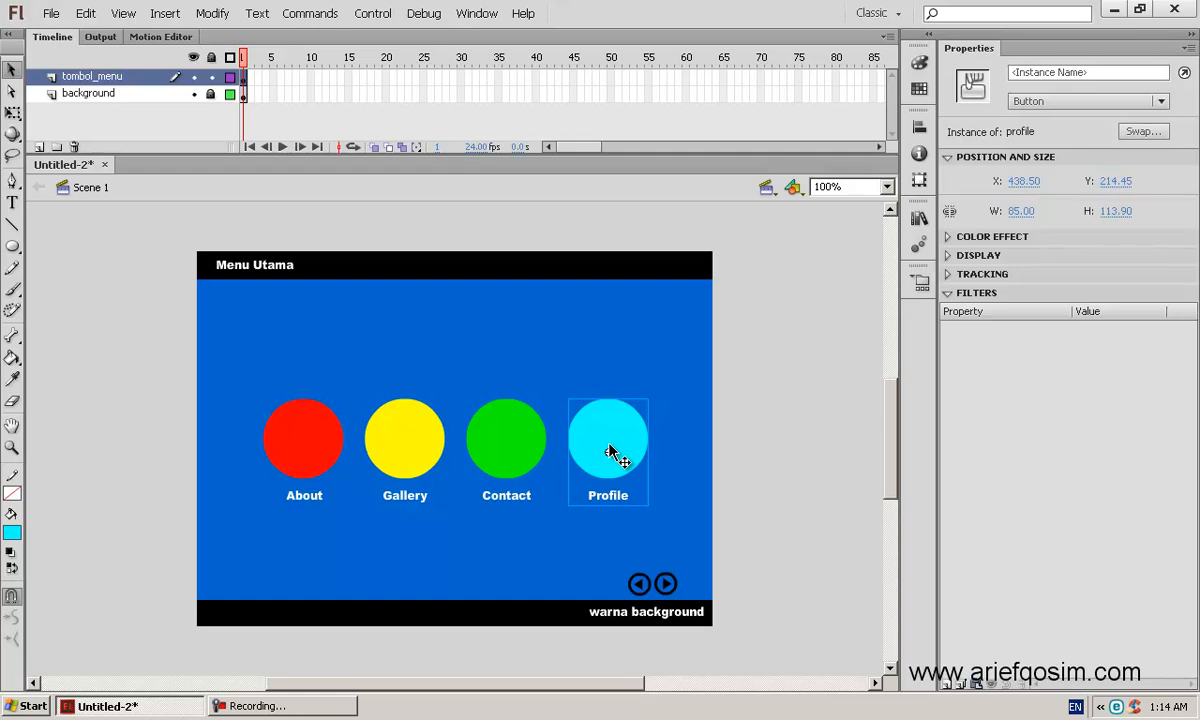
pyautogui.moveTo(168, 430); pyautogui.dragTo(746, 442)
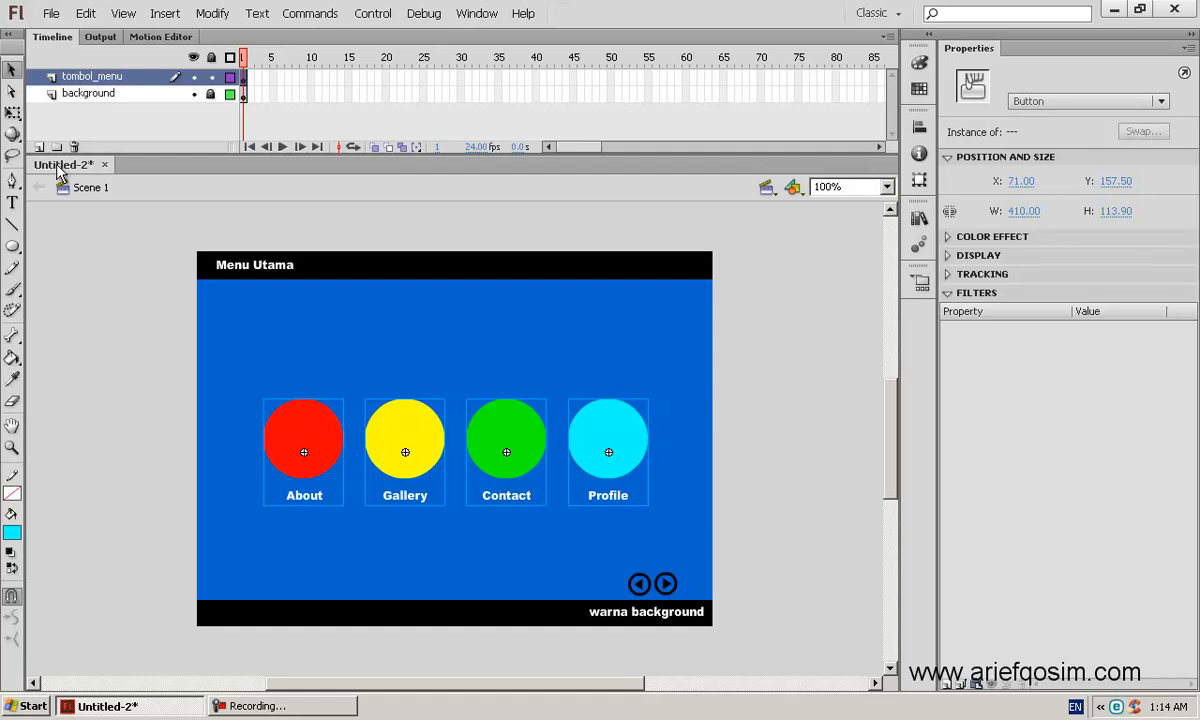
pyautogui.moveTo(224, 372); pyautogui.dragTo(702, 524)
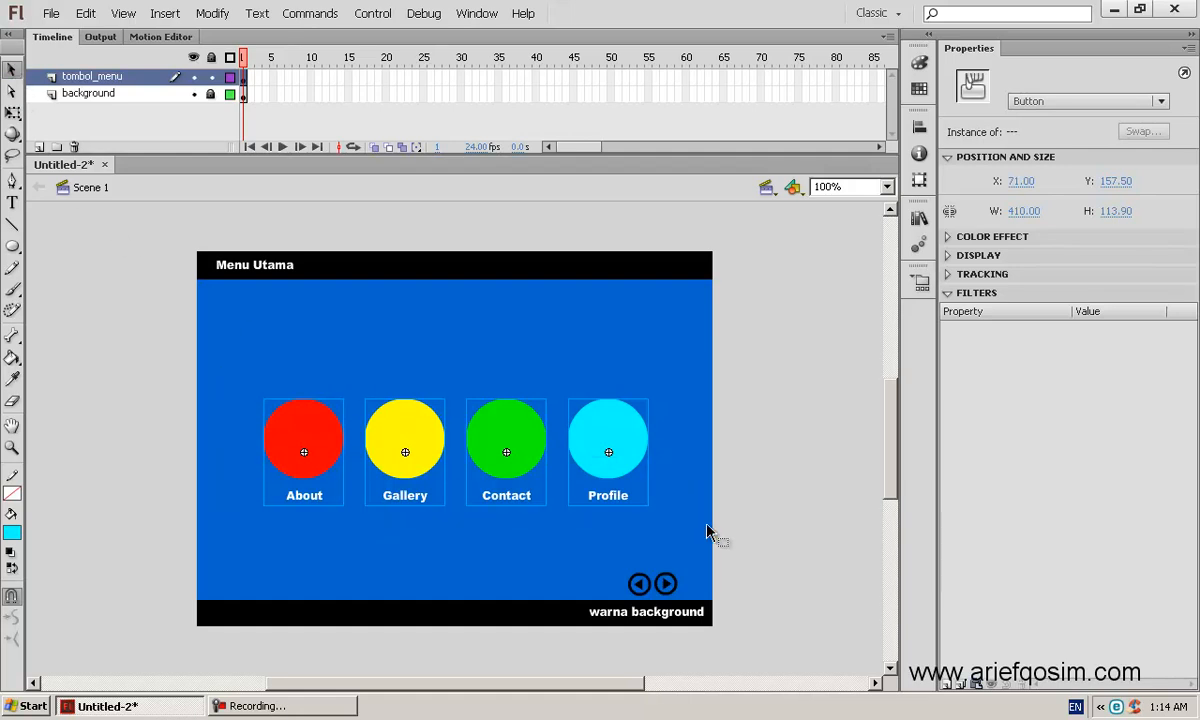
pyautogui.rightClick(520, 448)
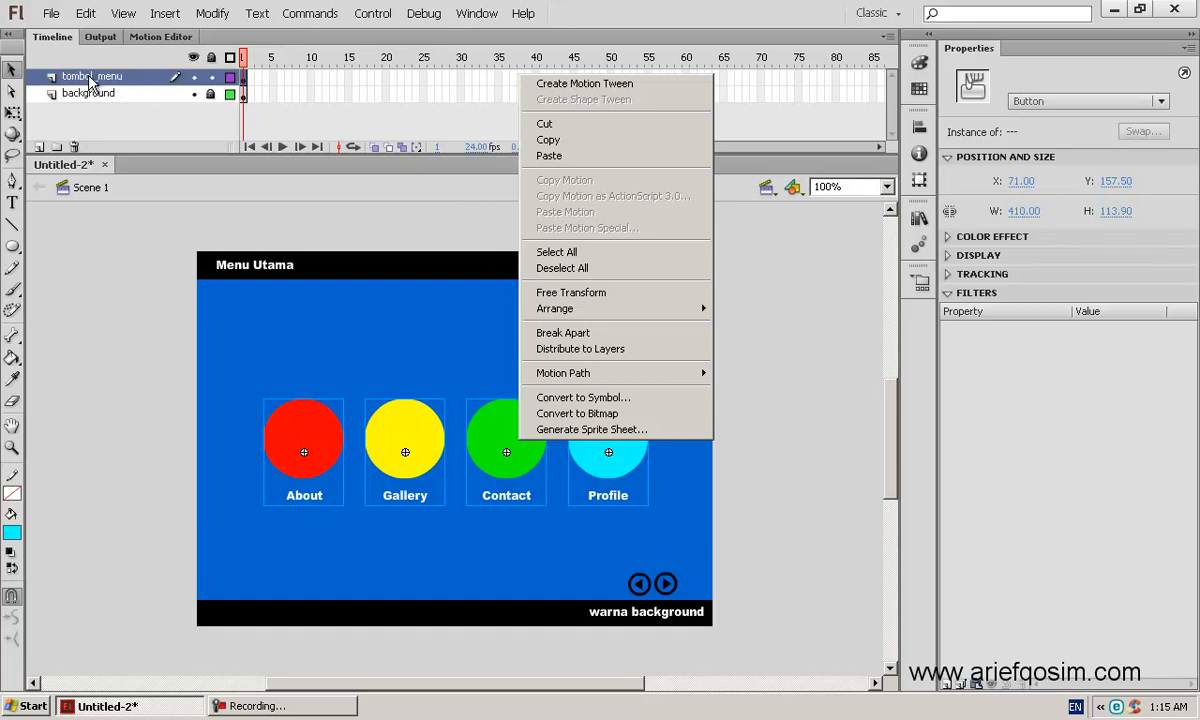
pyautogui.click(594, 349)
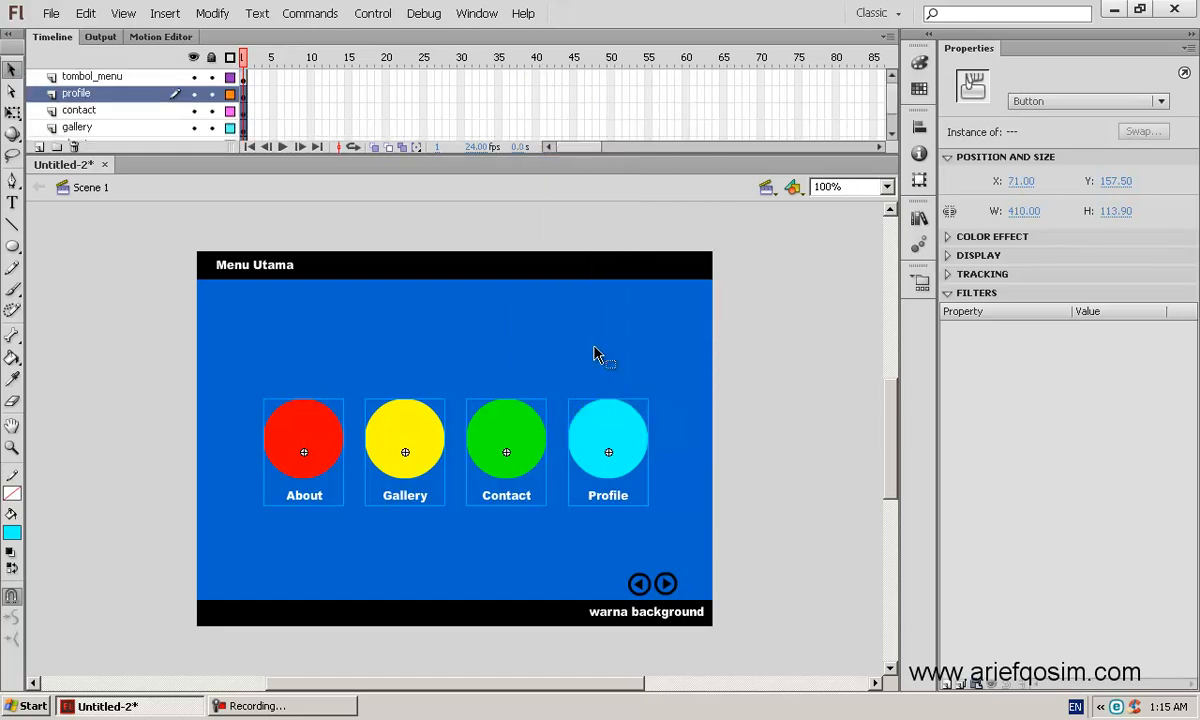
# Step: Enlarge the timeline to show all layers and check which stage object each layer contains
pyautogui.moveTo(453, 153); pyautogui.dragTo(458, 196)
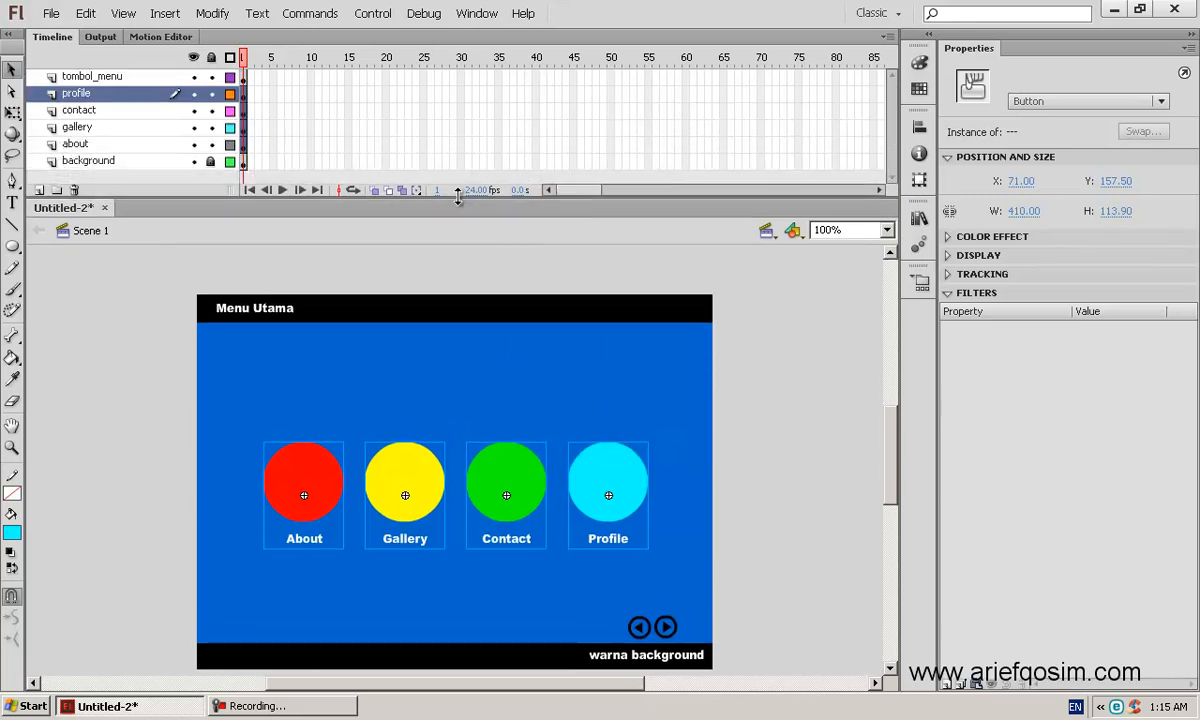
pyautogui.click(118, 146)
pyautogui.click(118, 126)
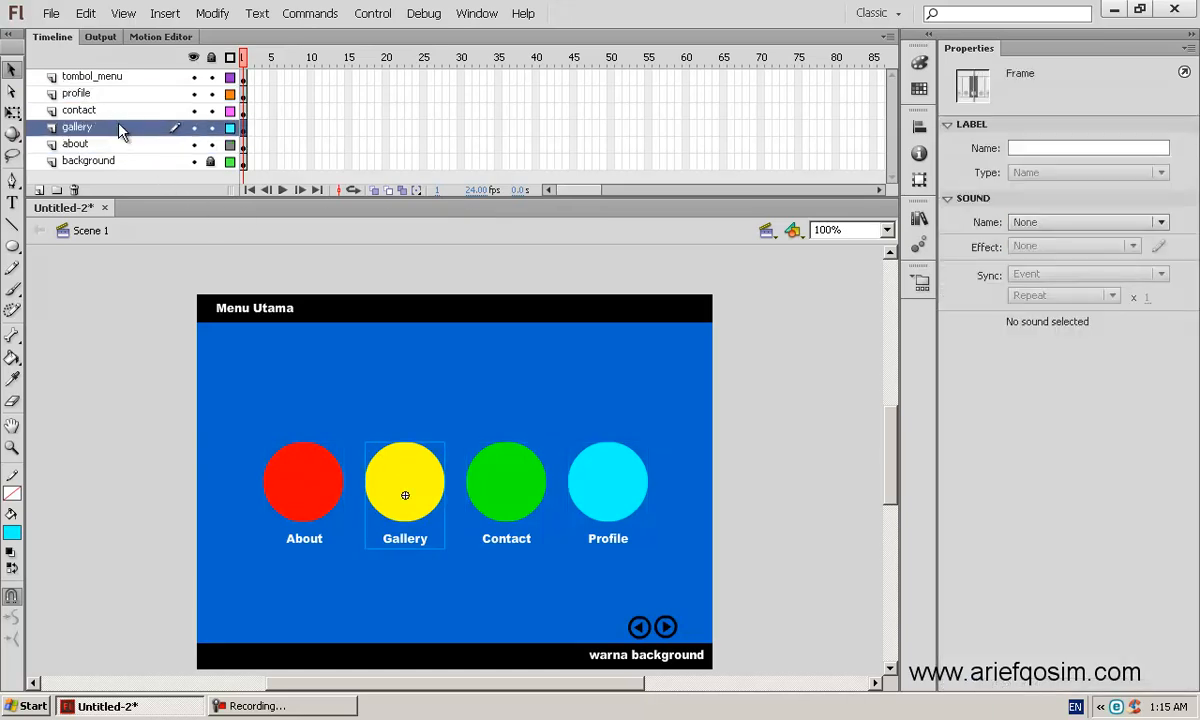
pyautogui.click(119, 111)
pyautogui.click(120, 94)
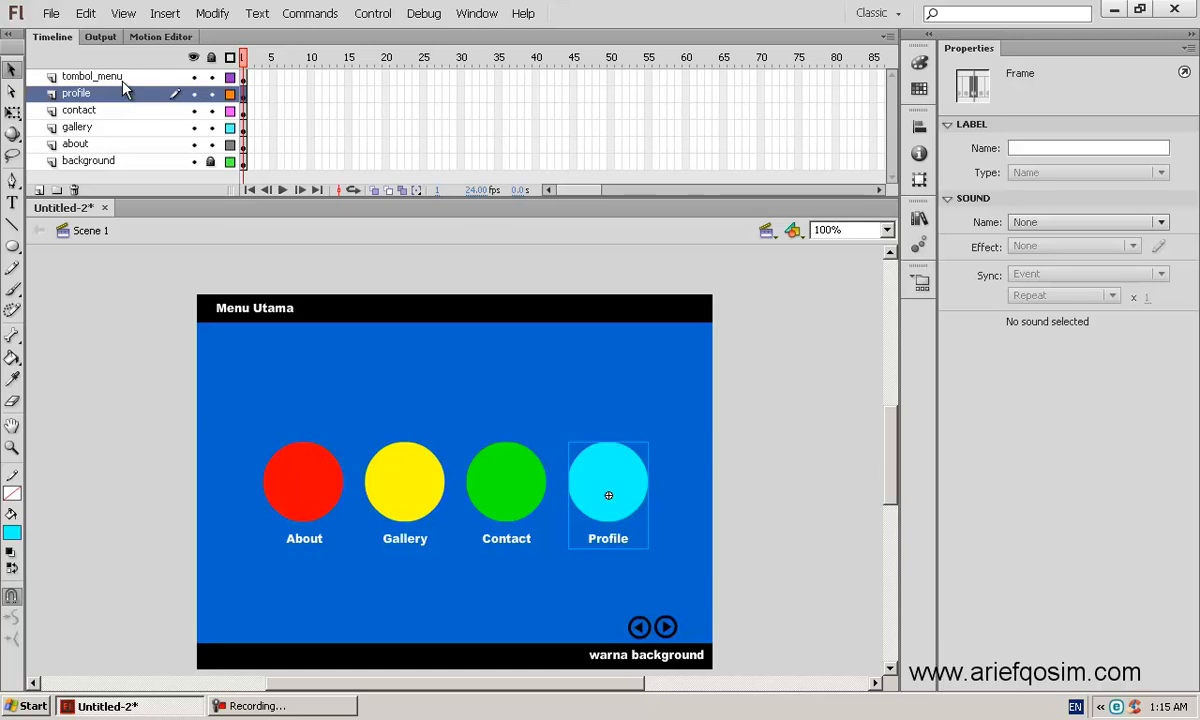
pyautogui.click(123, 77)
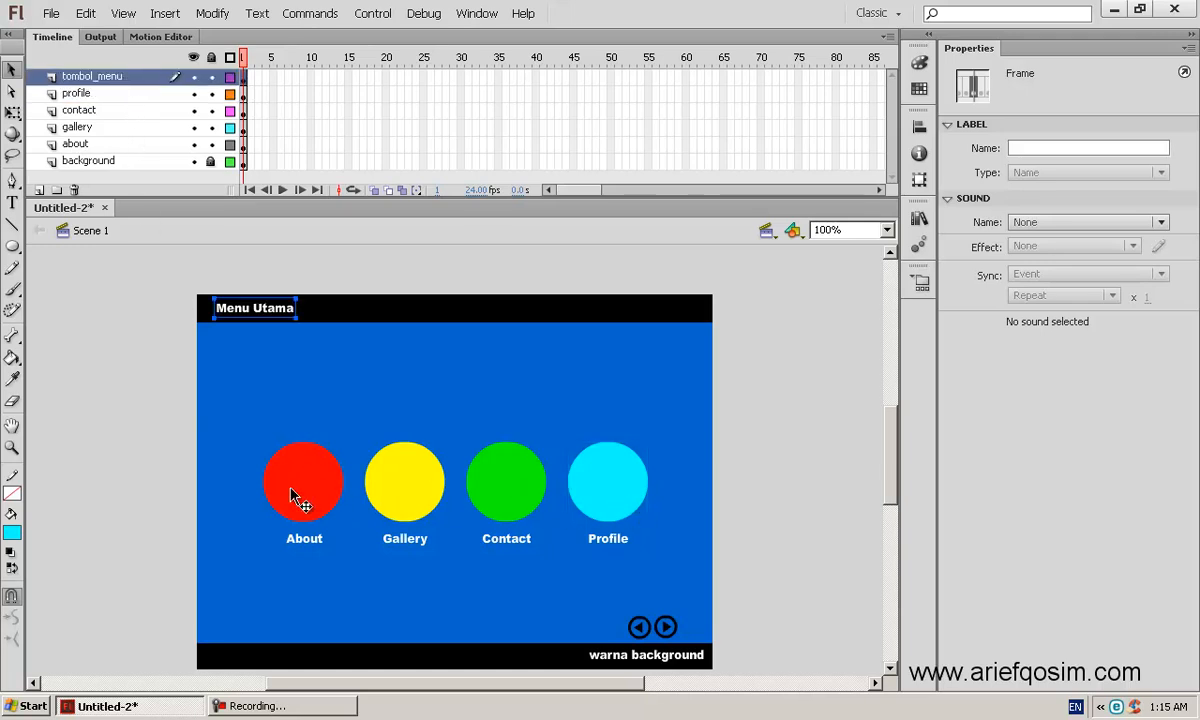
pyautogui.click(86, 144)
pyautogui.click(82, 128)
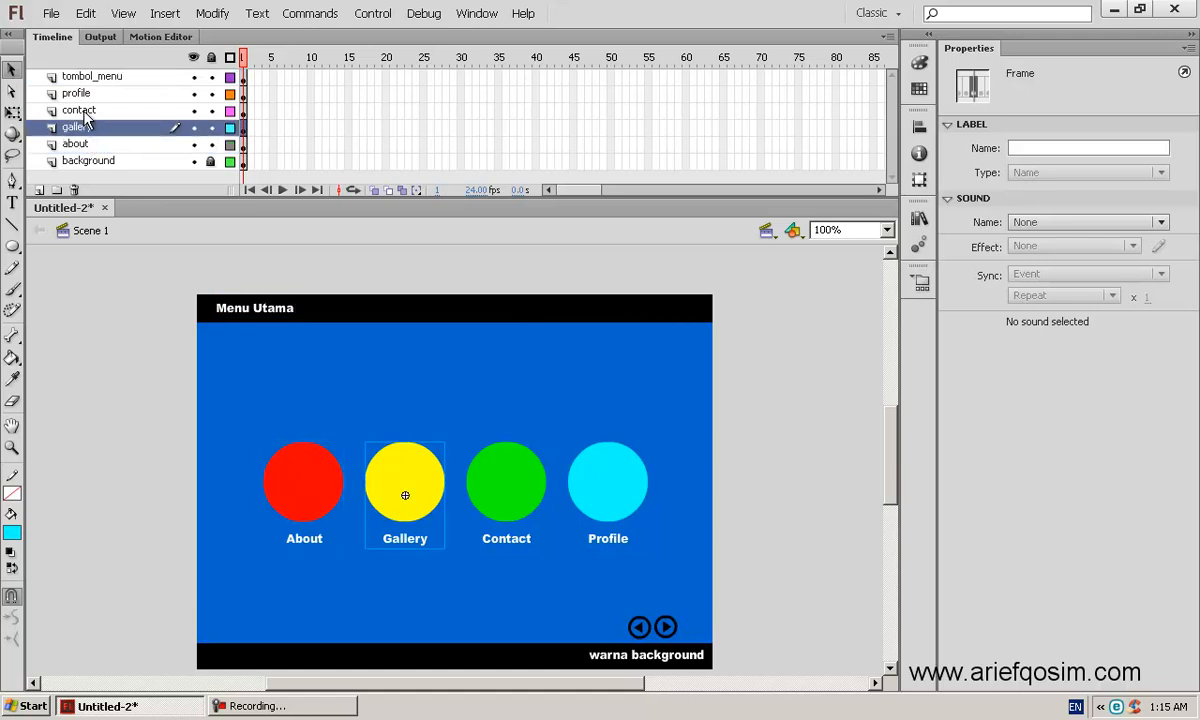
pyautogui.click(84, 112)
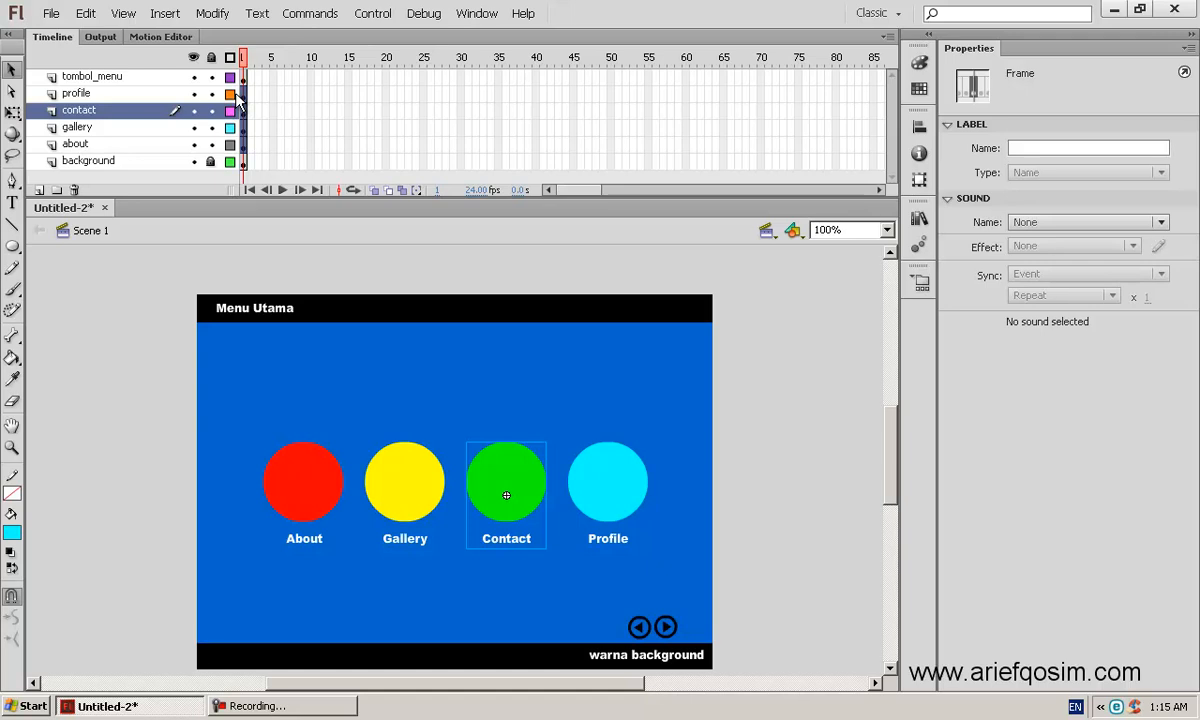
# Step: Create a classic tween on frame 1 of the about and gallery layers
pyautogui.moveTo(237, 100); pyautogui.dragTo(240, 143)
pyautogui.click(310, 127)
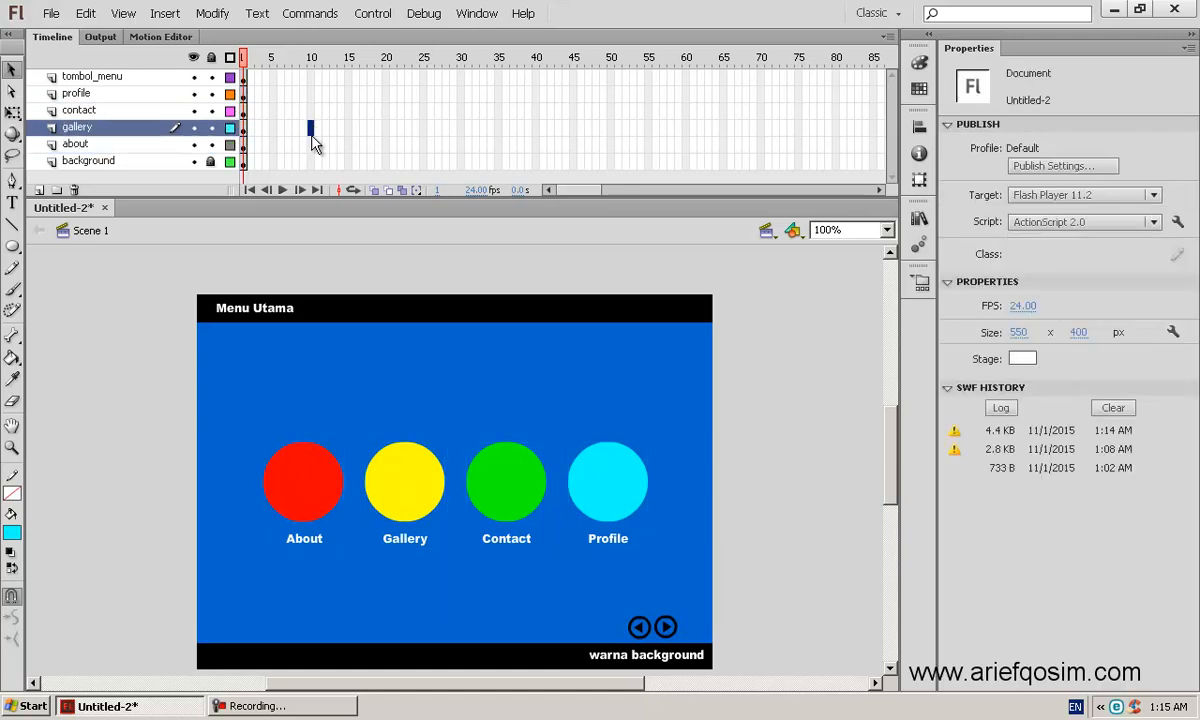
pyautogui.rightClick(242, 147)
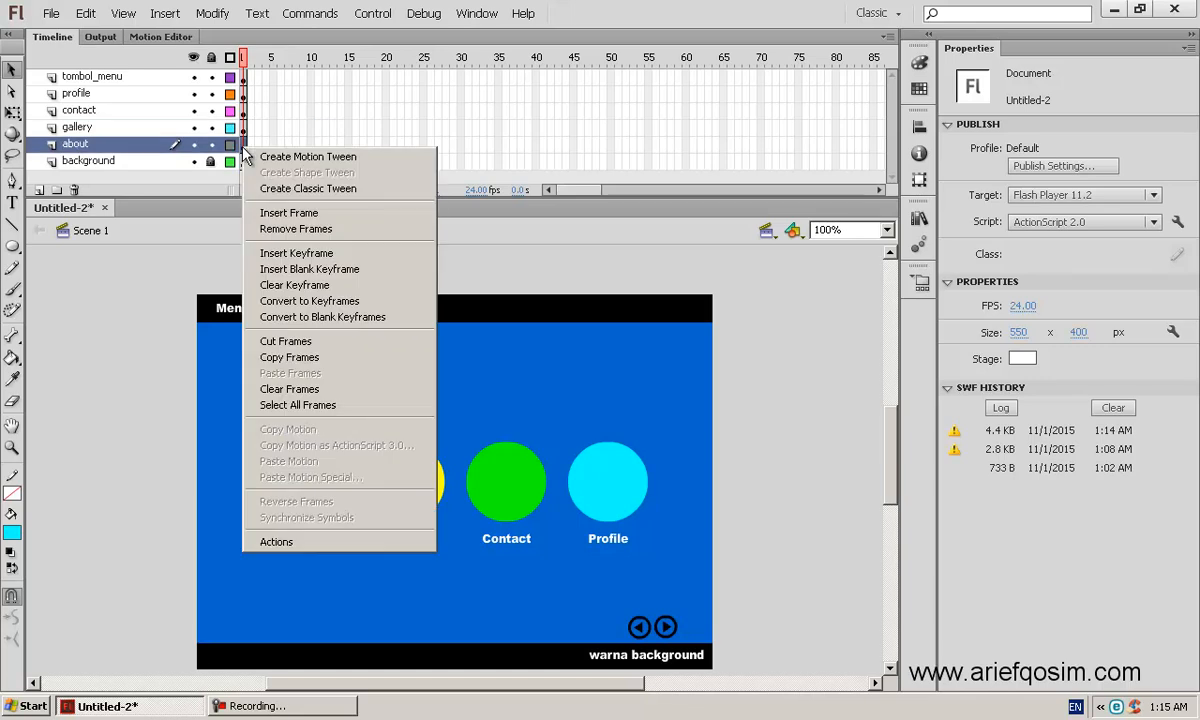
pyautogui.click(333, 190)
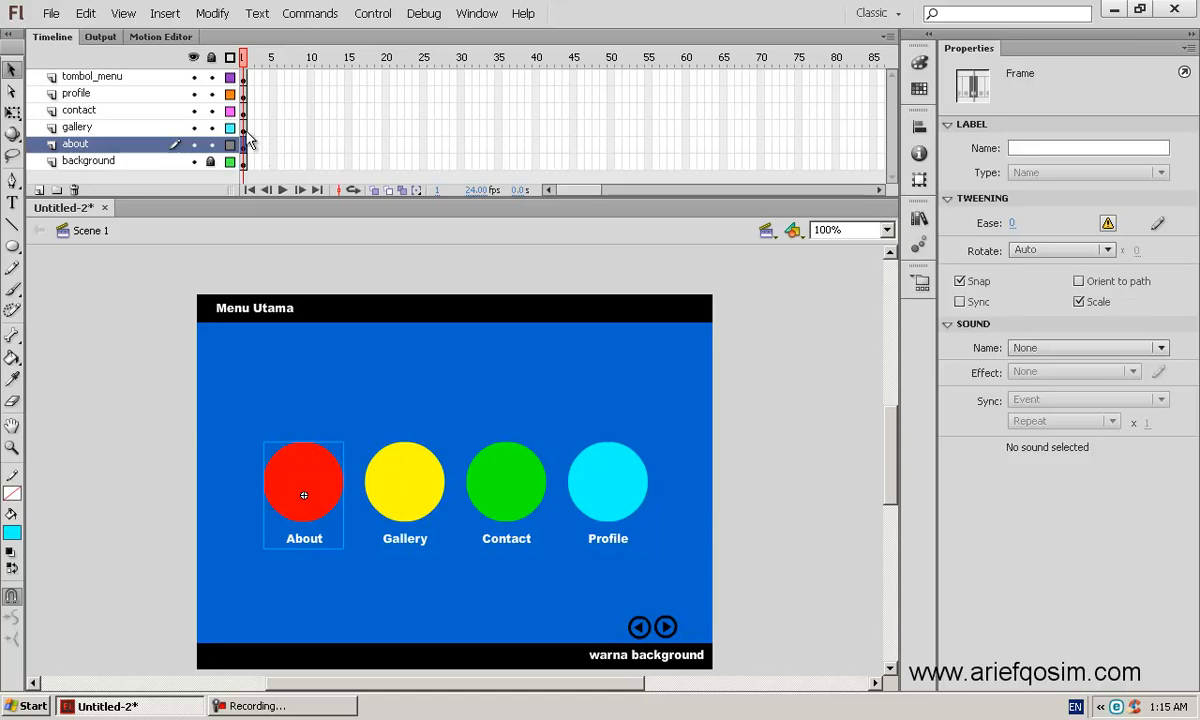
pyautogui.rightClick(242, 128)
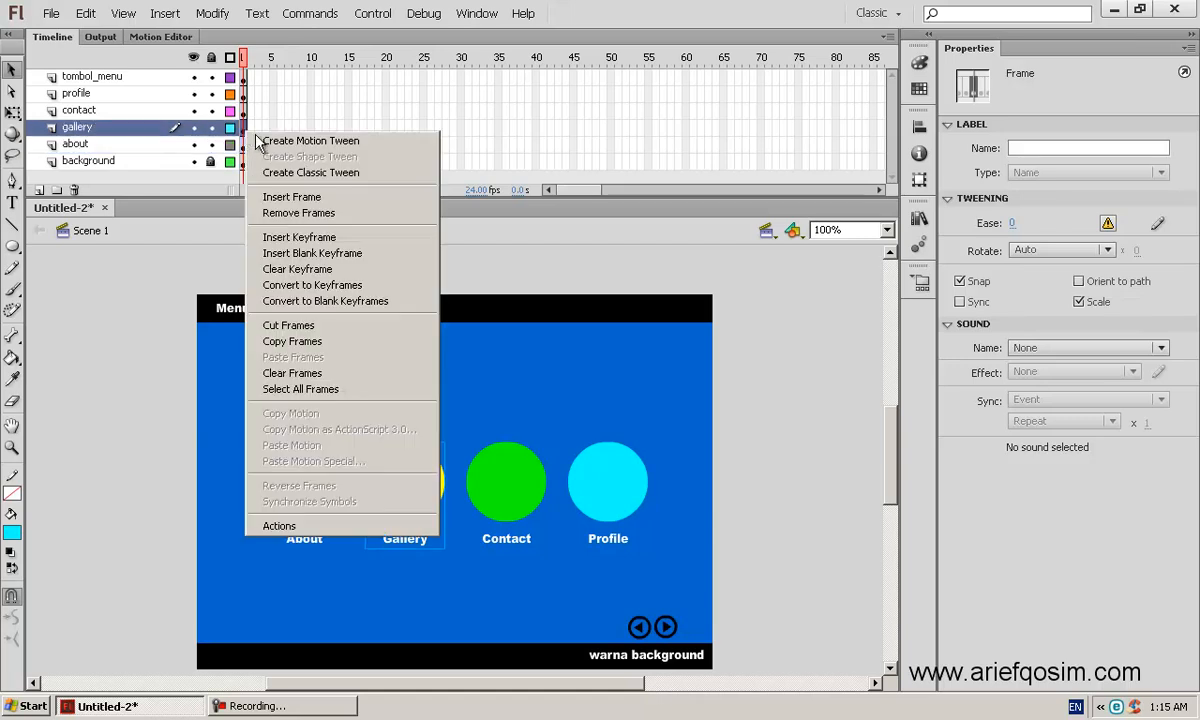
pyautogui.click(338, 188)
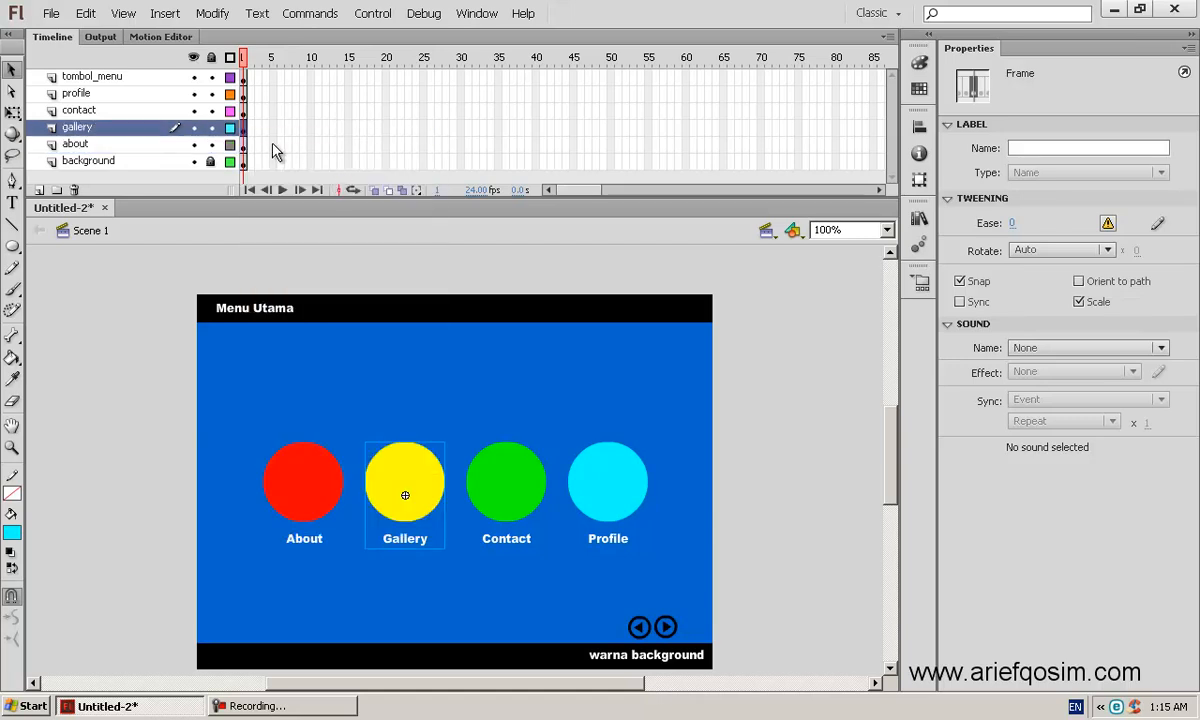
pyautogui.rightClick(247, 128)
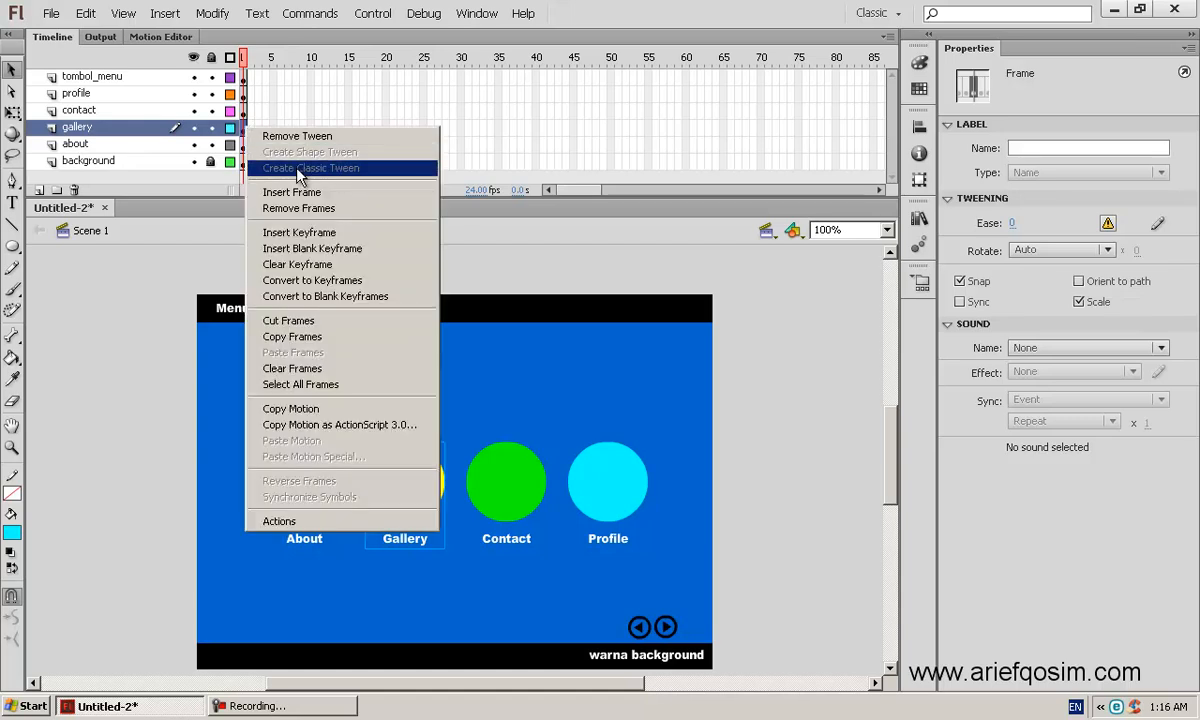
# Step: Create a classic tween on frame 1 of the contact and profile layers
pyautogui.rightClick(243, 111)
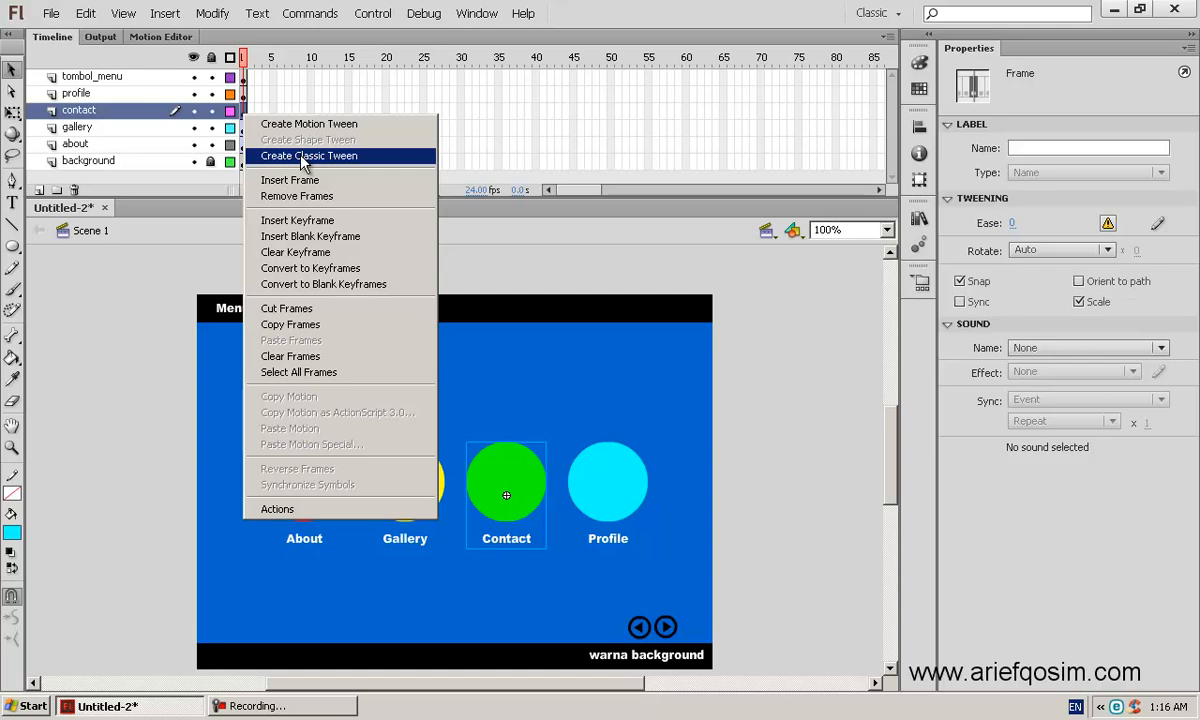
pyautogui.click(303, 160)
pyautogui.rightClick(245, 95)
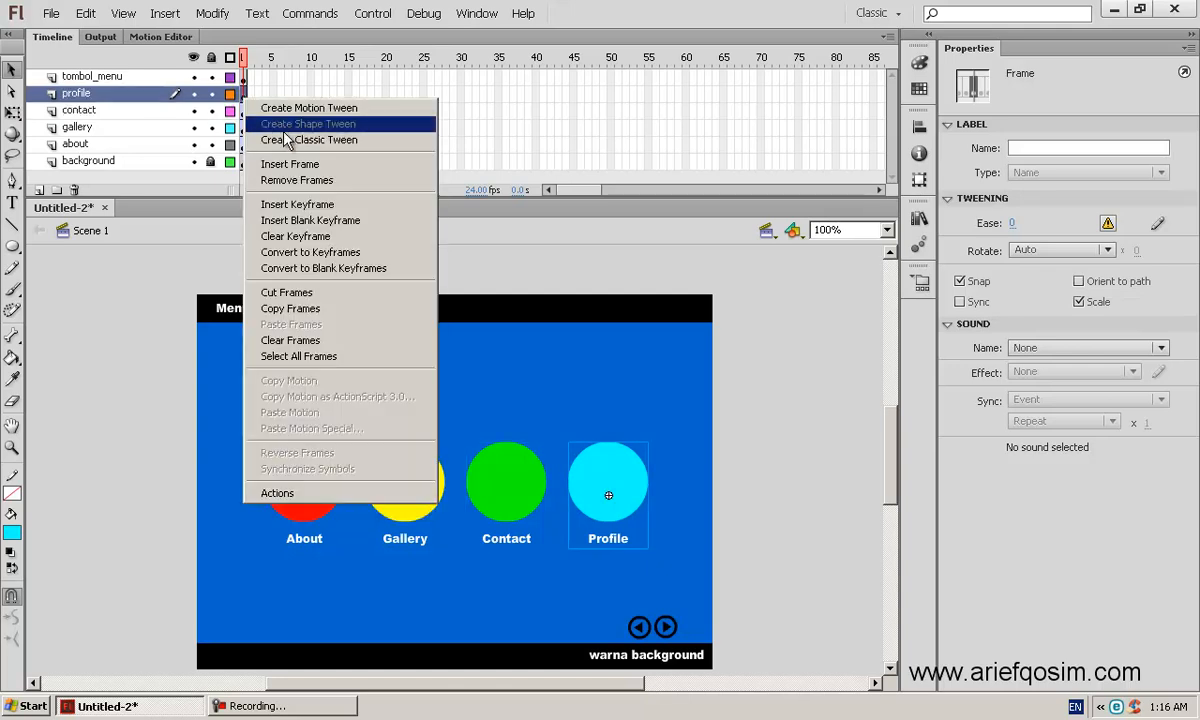
pyautogui.click(292, 139)
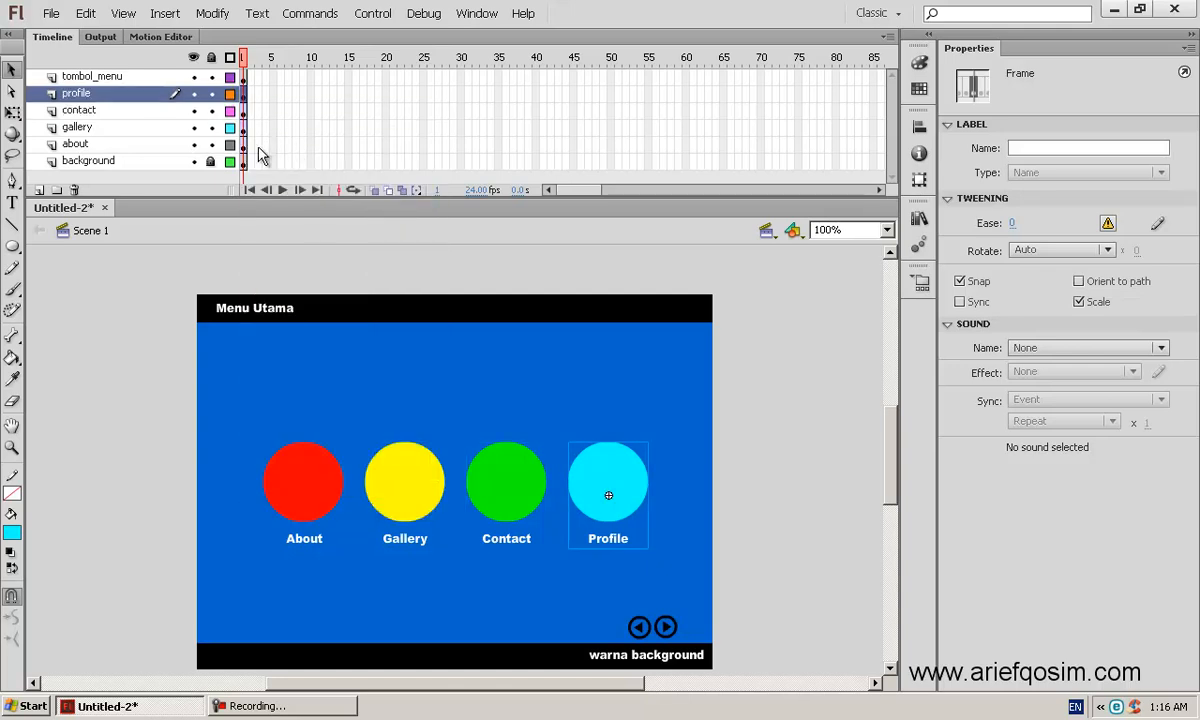
pyautogui.click(308, 490)
pyautogui.click(404, 495)
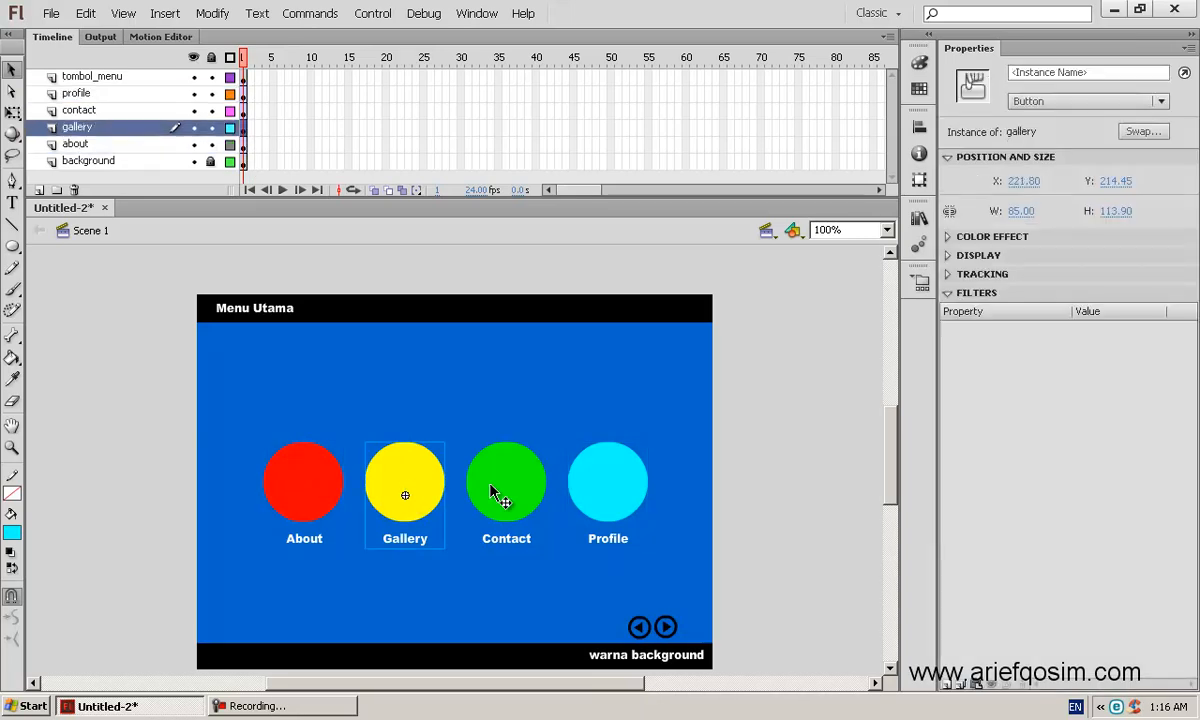
pyautogui.click(495, 490)
pyautogui.click(606, 498)
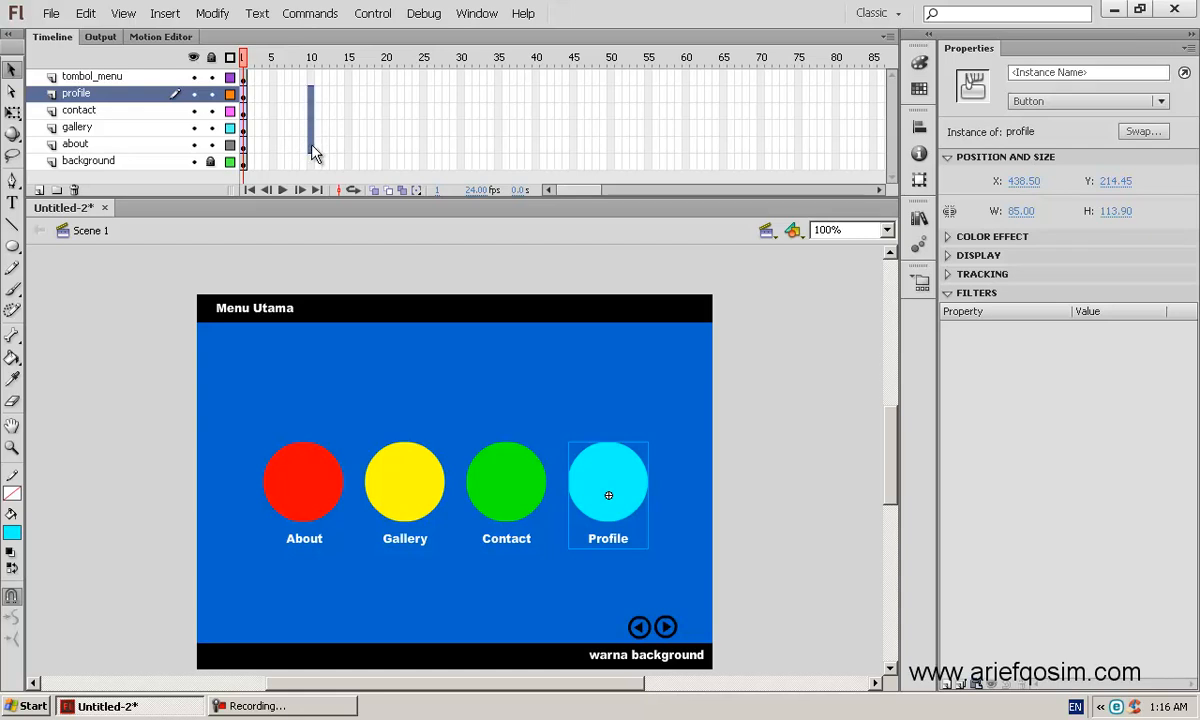
# Step: Insert keyframes at frame 10 on the profile and contact layers
pyautogui.moveTo(313, 152); pyautogui.dragTo(313, 152)
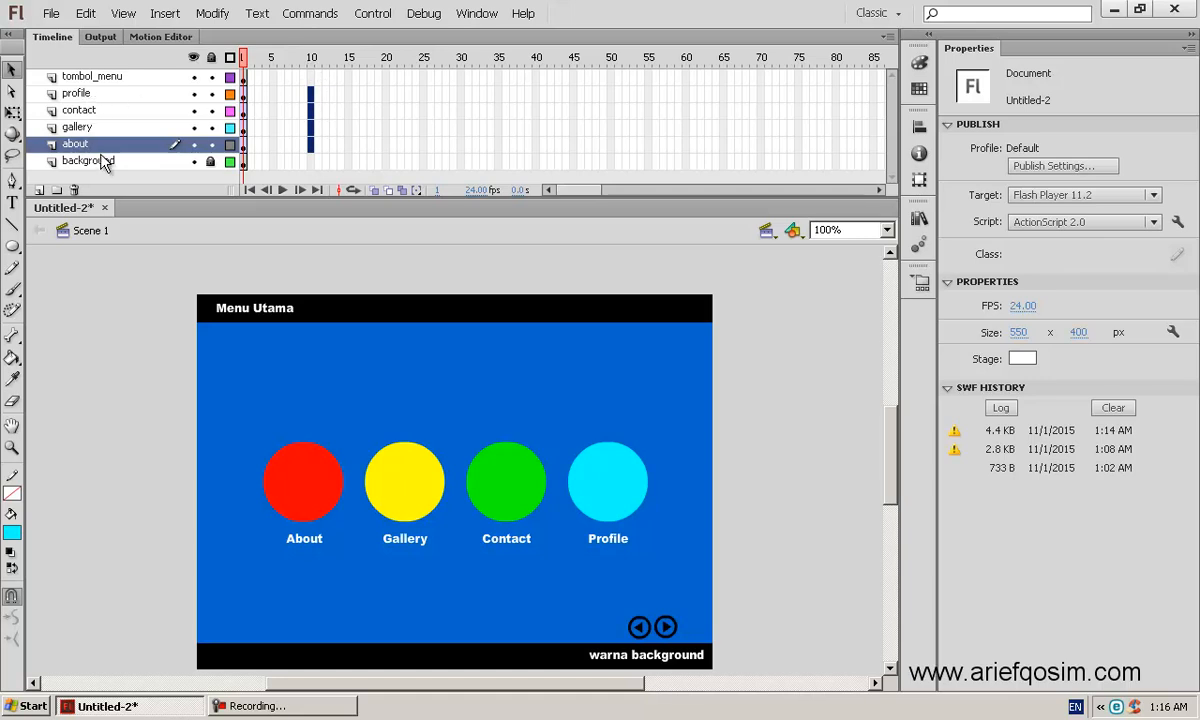
pyautogui.click(318, 94)
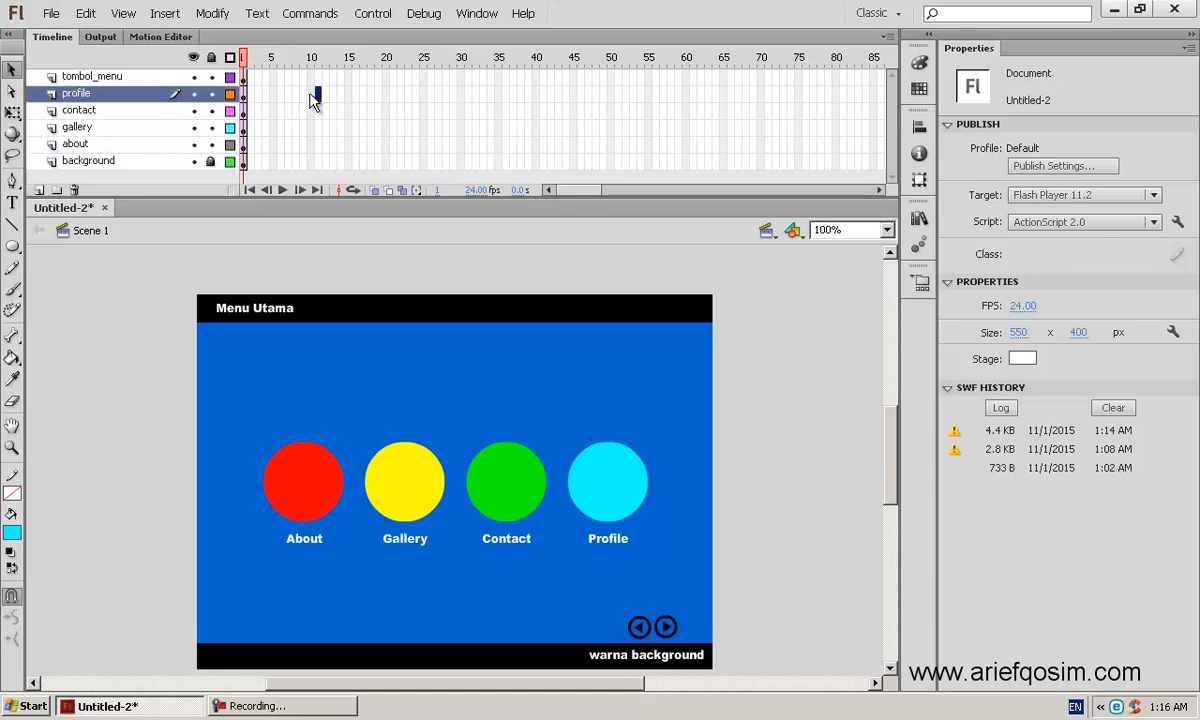
pyautogui.rightClick(313, 96)
pyautogui.click(360, 200)
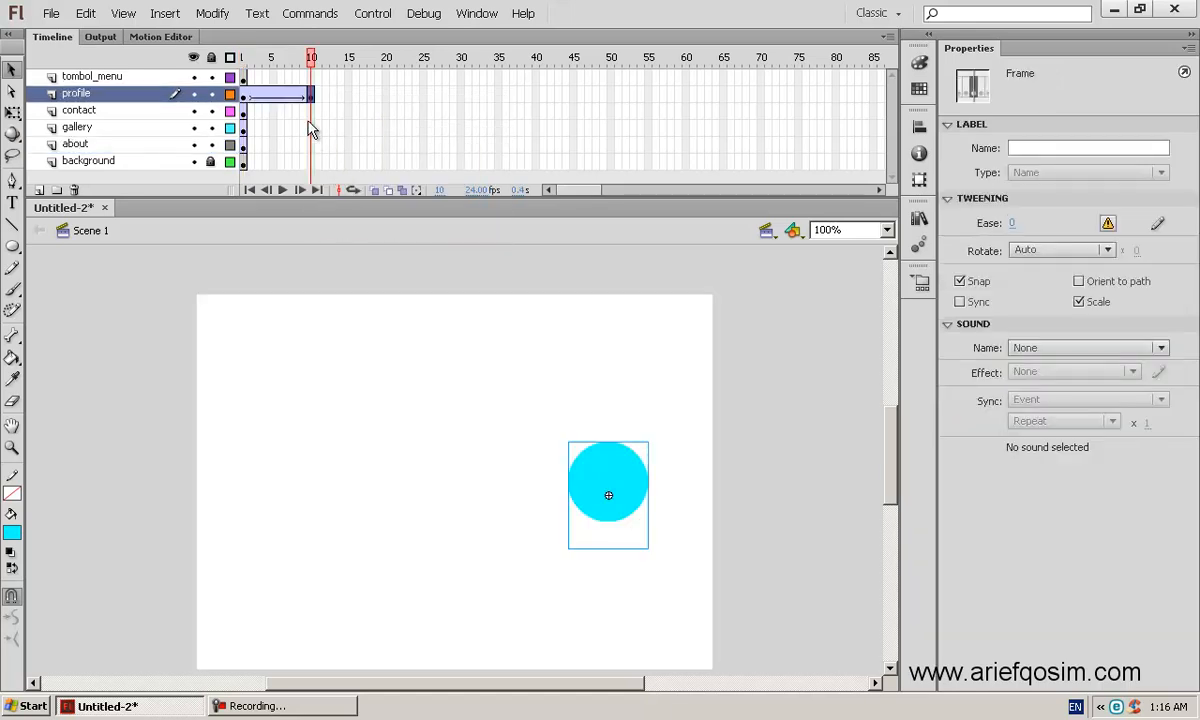
pyautogui.rightClick(310, 110)
pyautogui.click(355, 220)
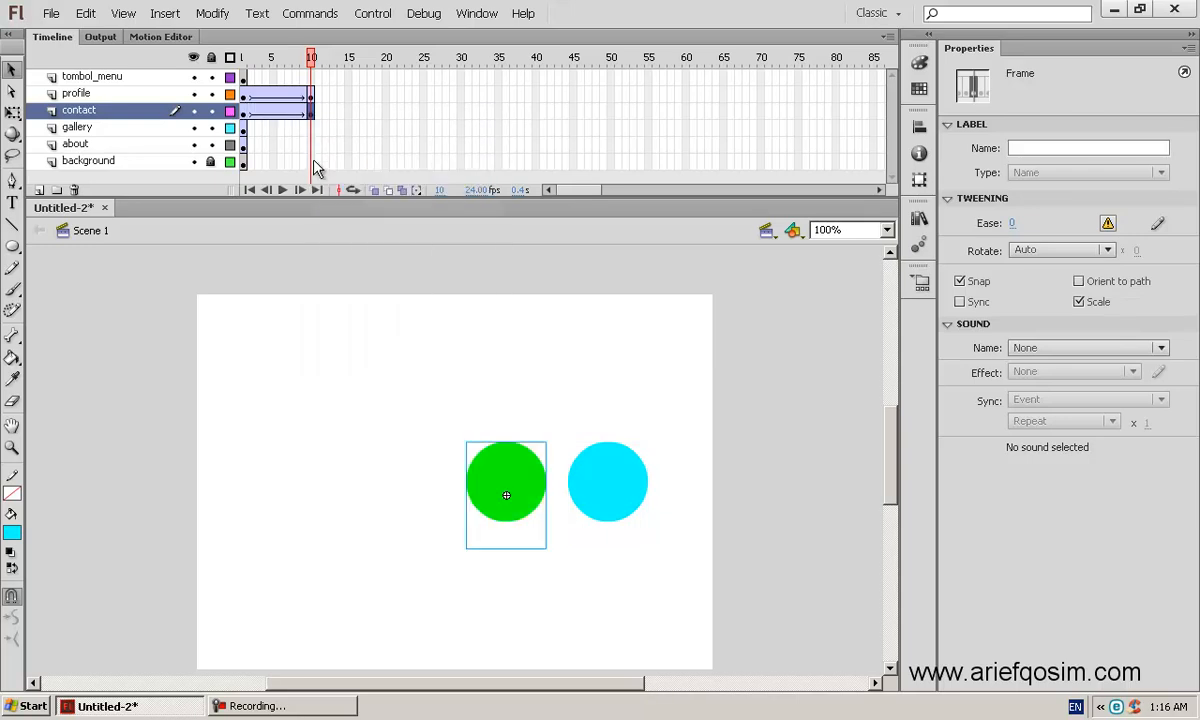
# Step: Insert keyframes at frame 10 on the gallery and about layers
pyautogui.rightClick(310, 127)
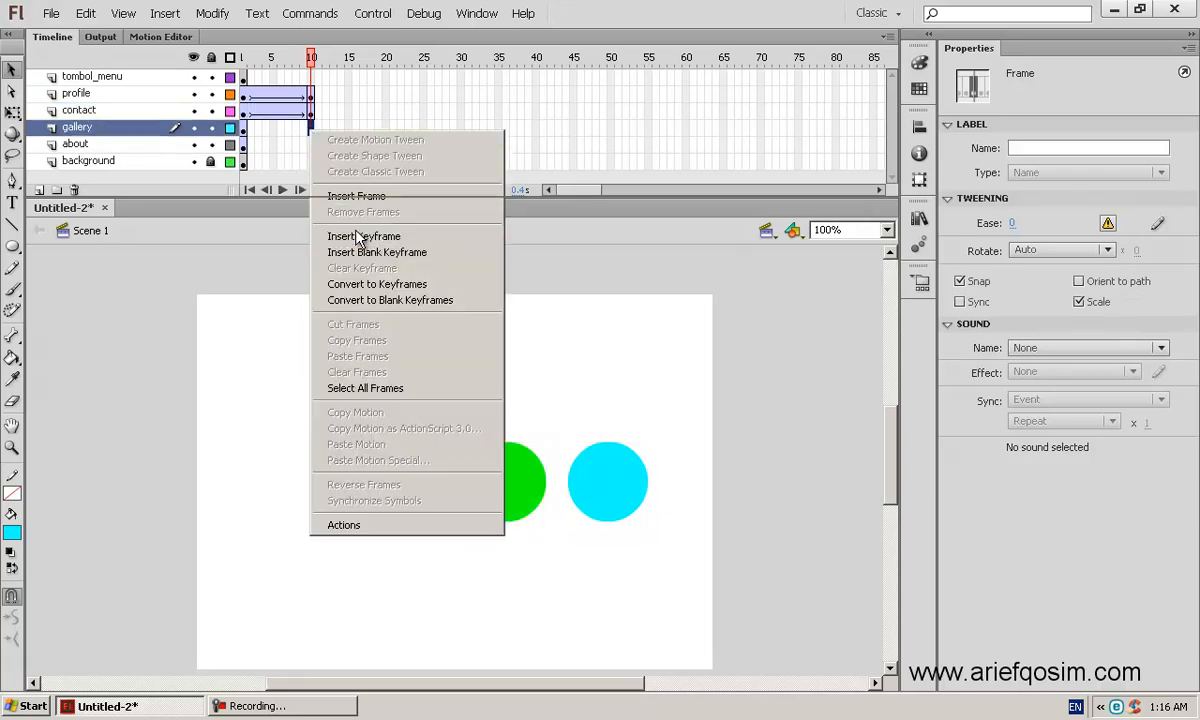
pyautogui.click(357, 238)
pyautogui.rightClick(311, 145)
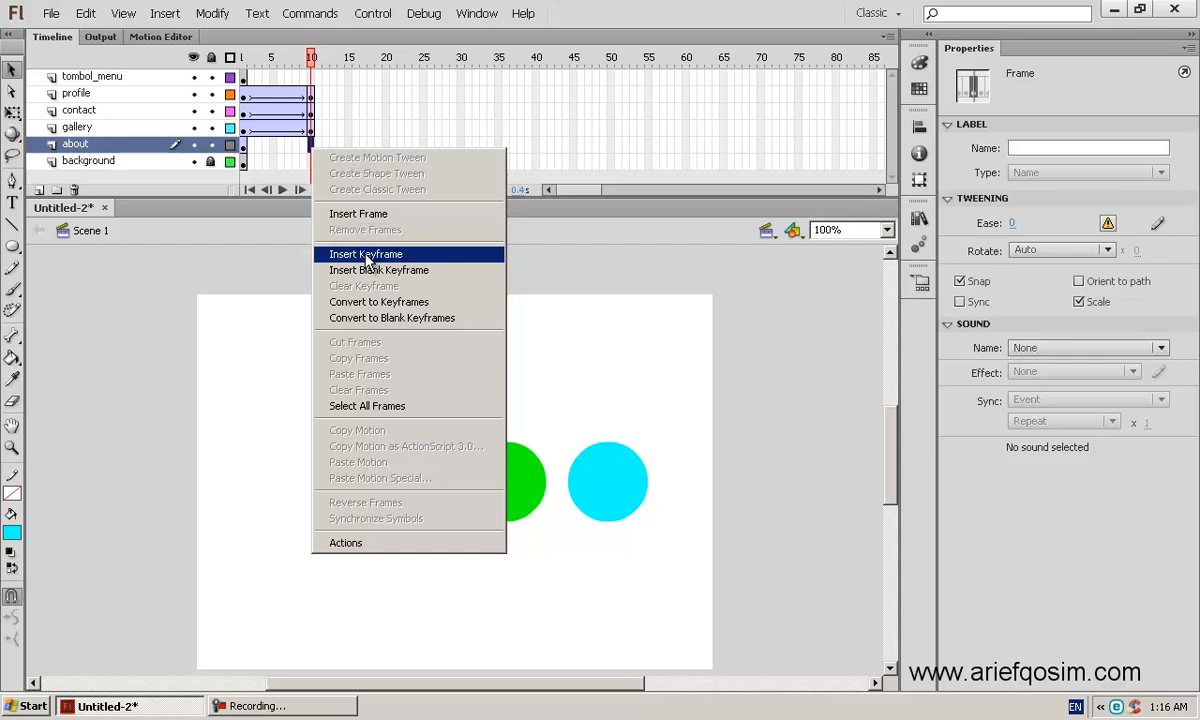
pyautogui.click(366, 255)
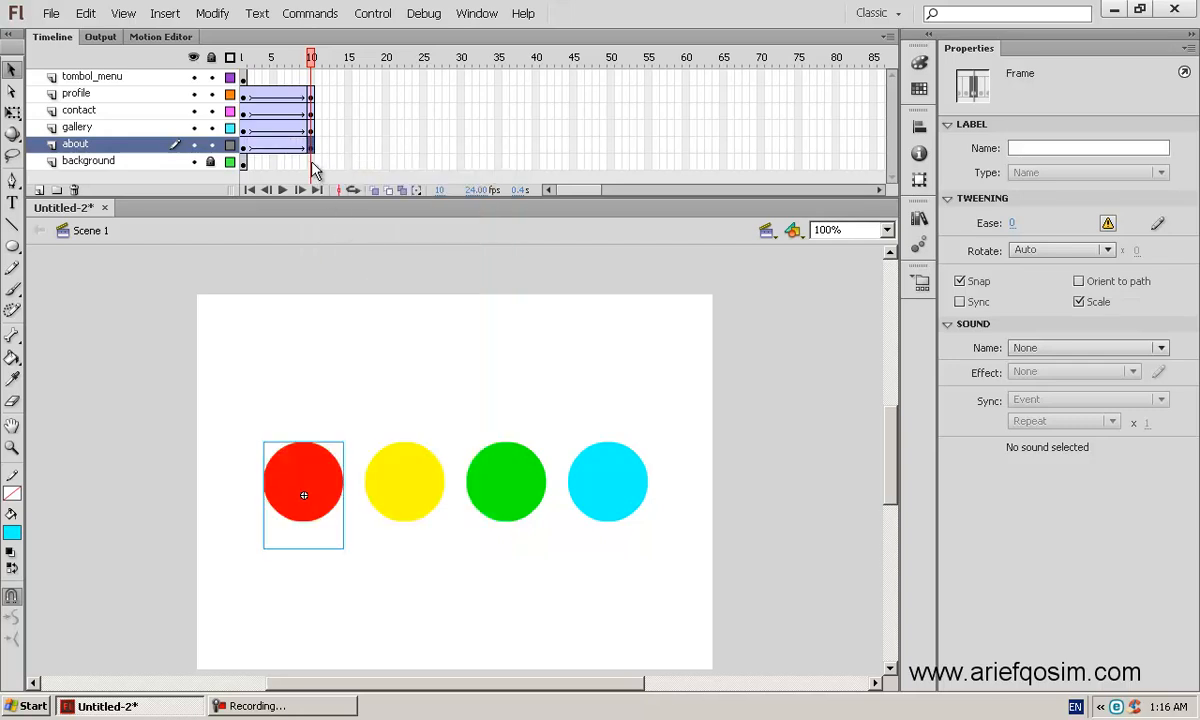
# Step: Extend the background and tombol_menu layers to frame 10 with regular frames
pyautogui.rightClick(311, 162)
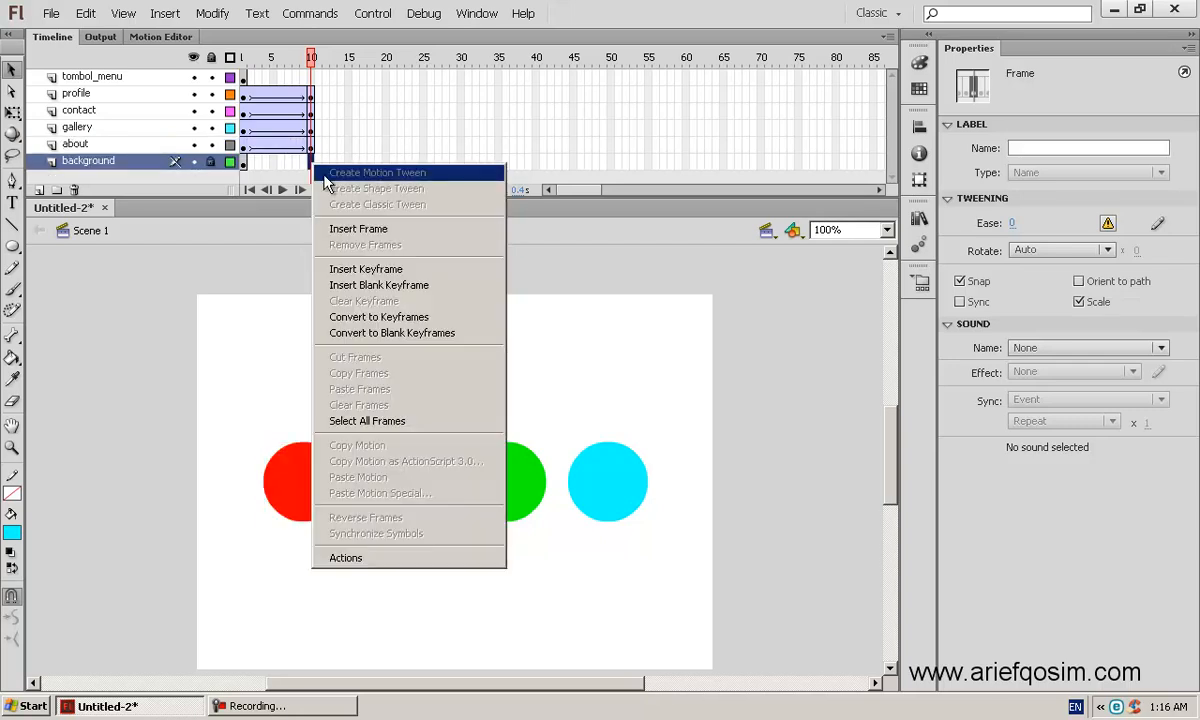
pyautogui.click(396, 237)
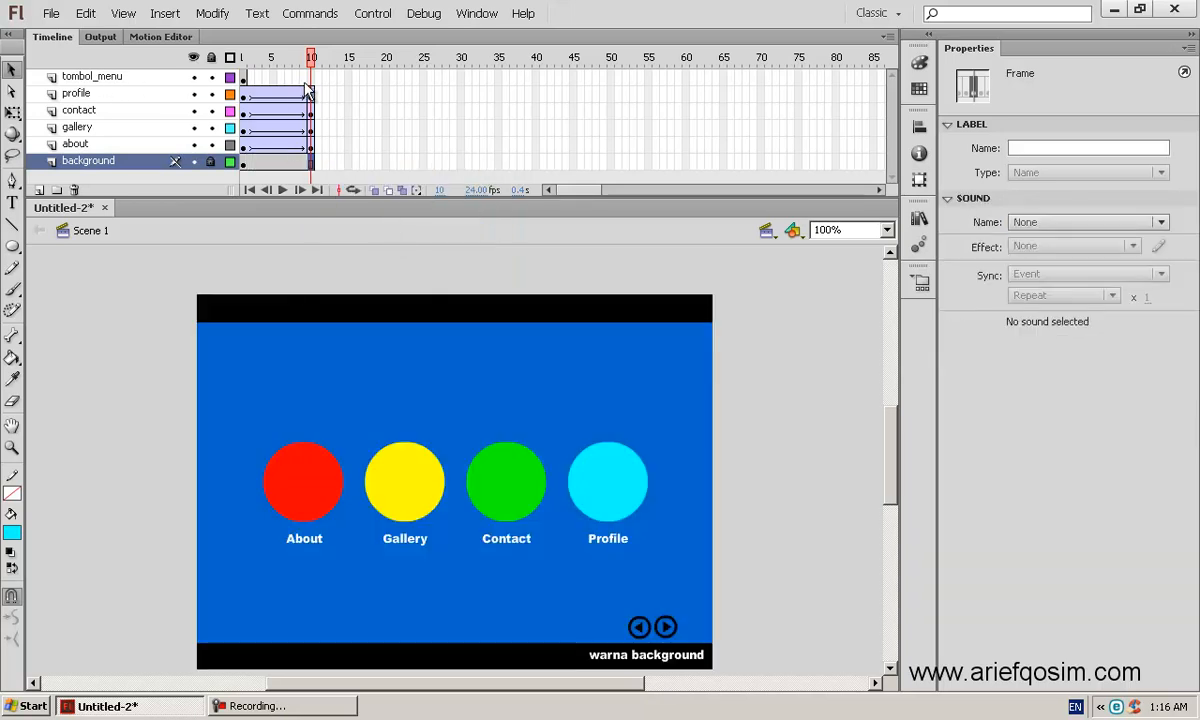
pyautogui.rightClick(311, 77)
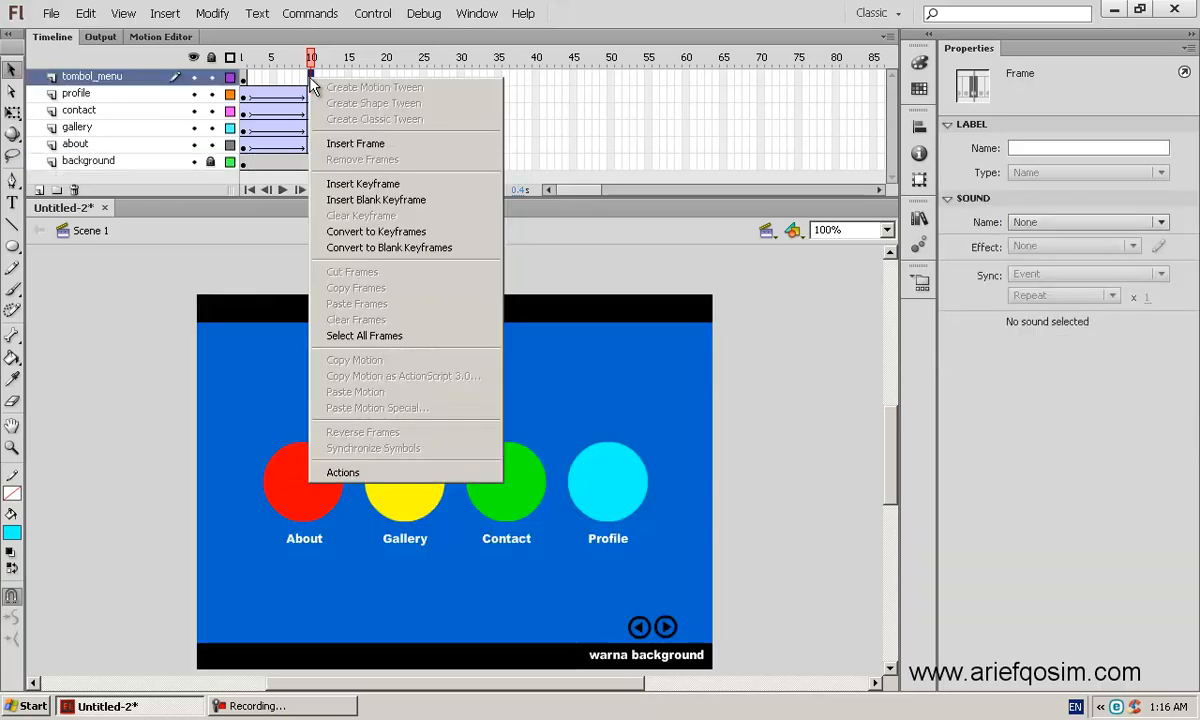
pyautogui.click(372, 147)
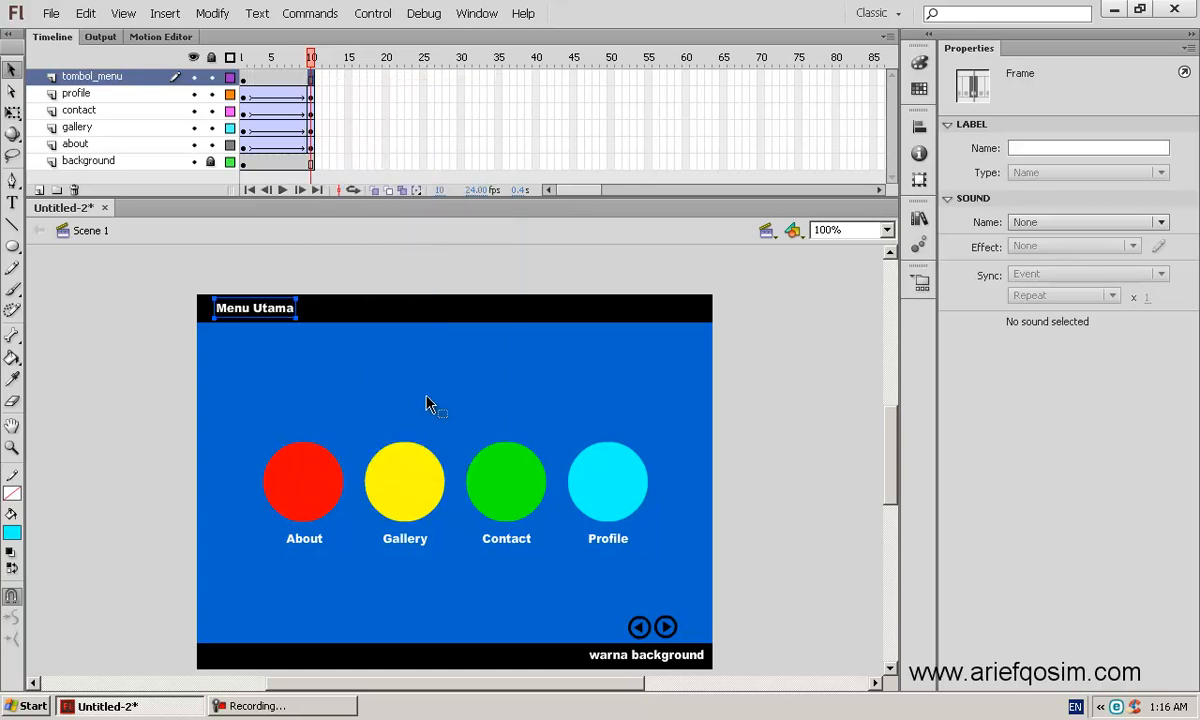
pyautogui.click(243, 58)
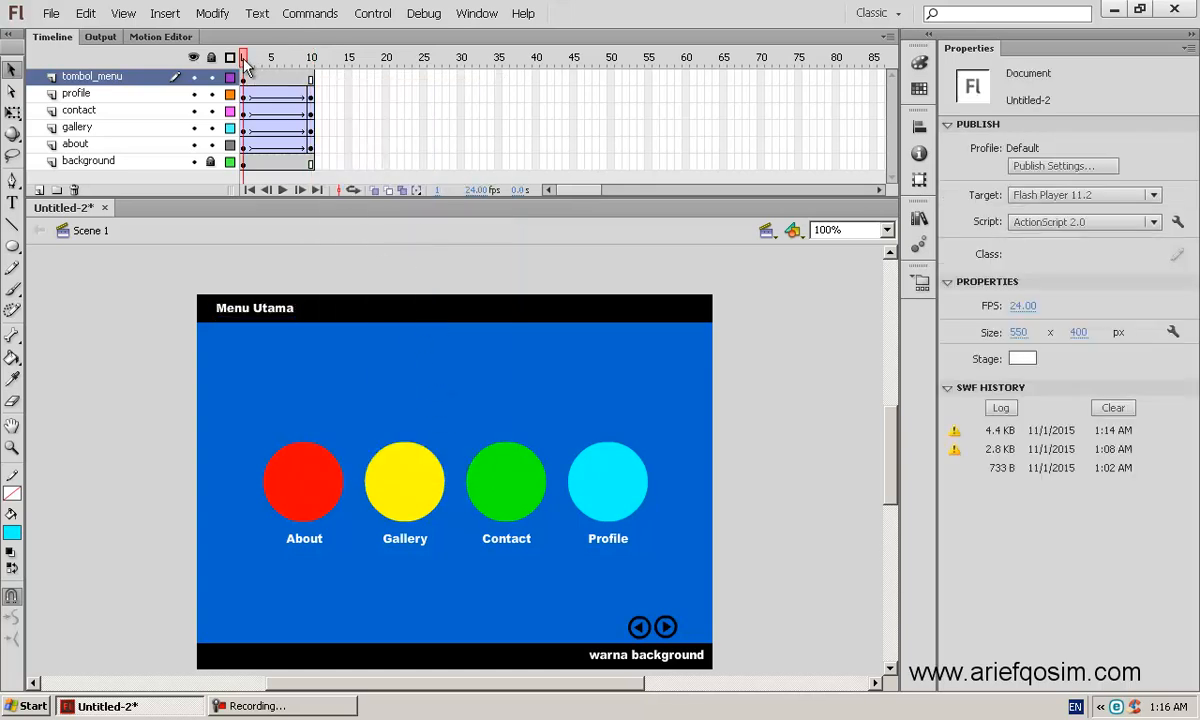
pyautogui.moveTo(243, 60)
pyautogui.mouseDown()
pyautogui.moveTo(306, 60)
pyautogui.moveTo(237, 60)
pyautogui.mouseUp()
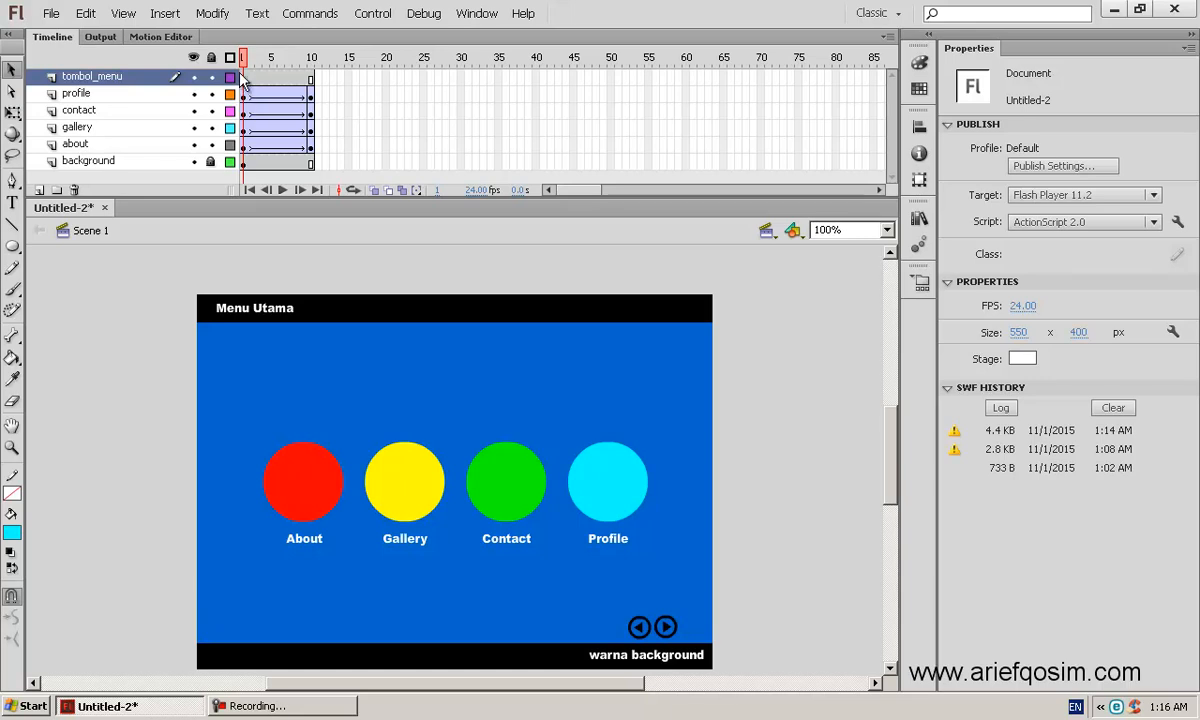
pyautogui.click(245, 97)
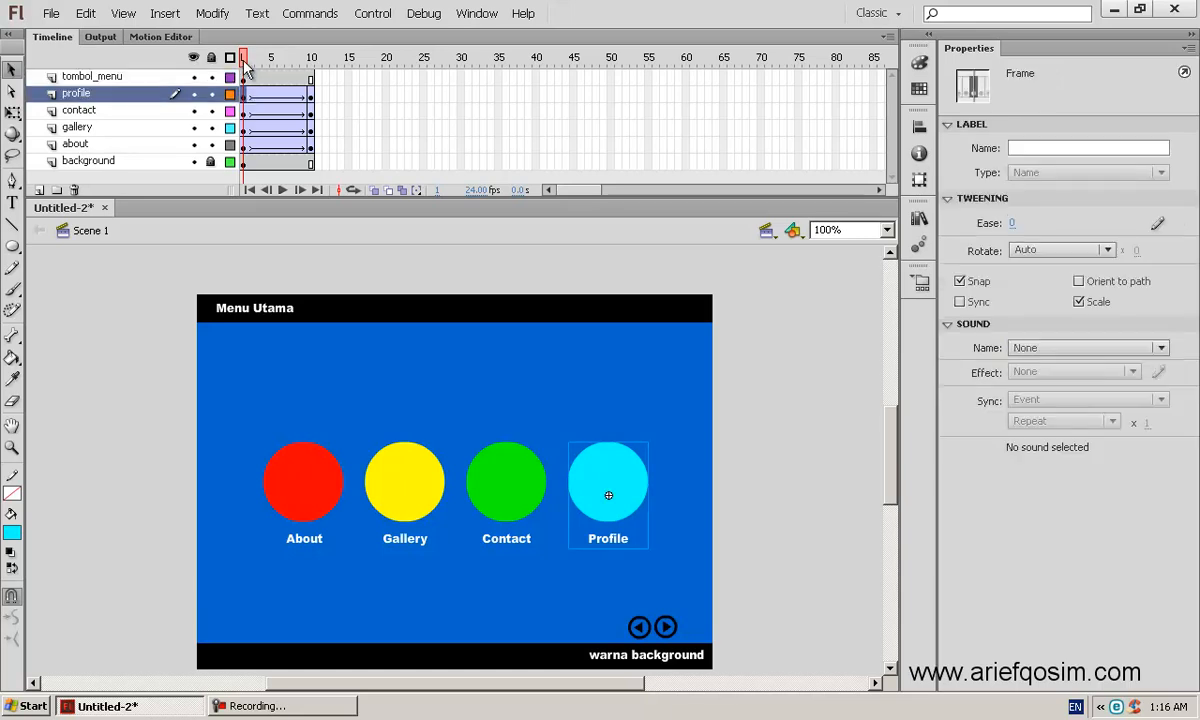
pyautogui.click(241, 62)
pyautogui.click(316, 62)
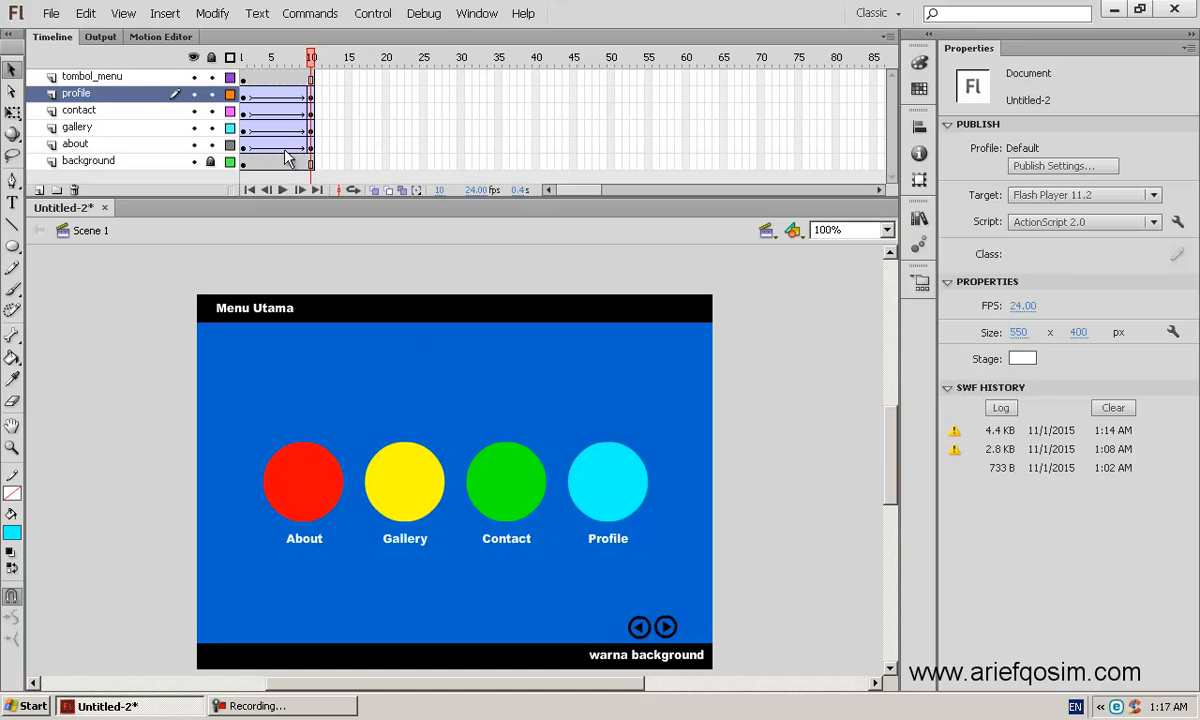
# Step: On frame 1, move all four circular buttons together straight up to just above the stage, at Y -114.50
pyautogui.click(243, 58)
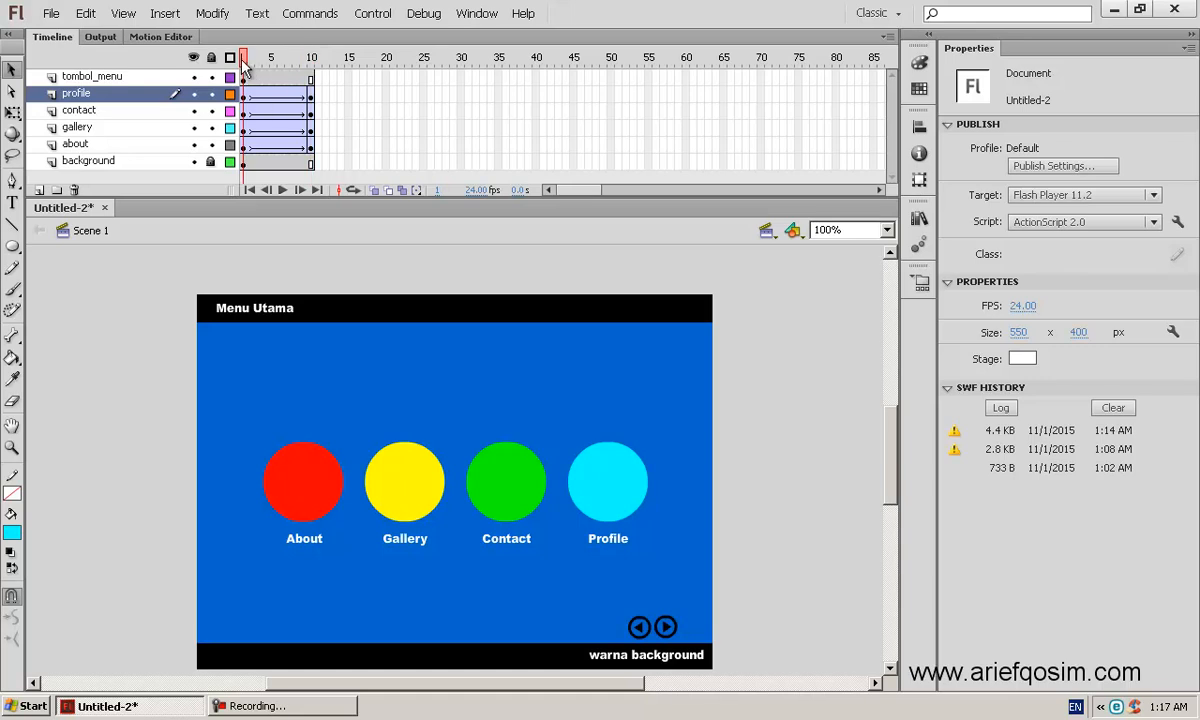
pyautogui.moveTo(99, 413); pyautogui.dragTo(752, 585)
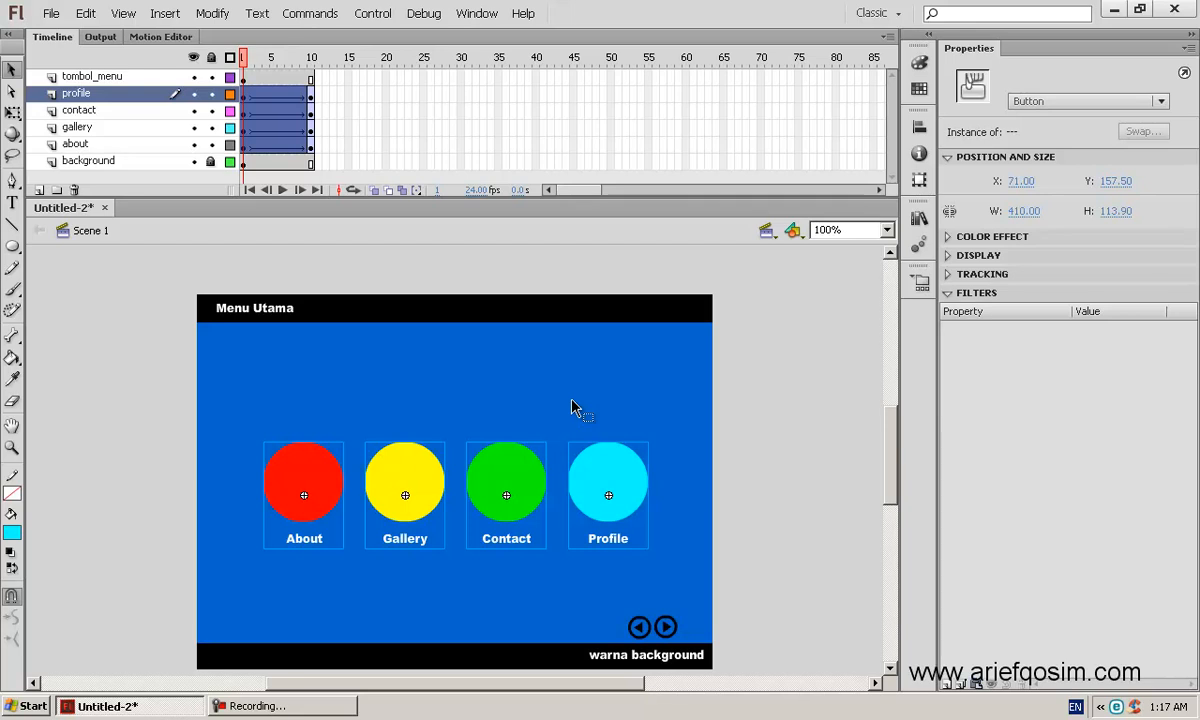
pyautogui.hotkey('shift', 'Up')
pyautogui.hotkey('shift', 'Up')
pyautogui.hotkey('shift', 'Up')
pyautogui.hotkey('shift', 'Up')
pyautogui.hotkey('shift', 'Up')
pyautogui.hotkey('shift', 'Up')
pyautogui.hotkey('shift', 'Up')
pyautogui.hotkey('shift', 'Up')
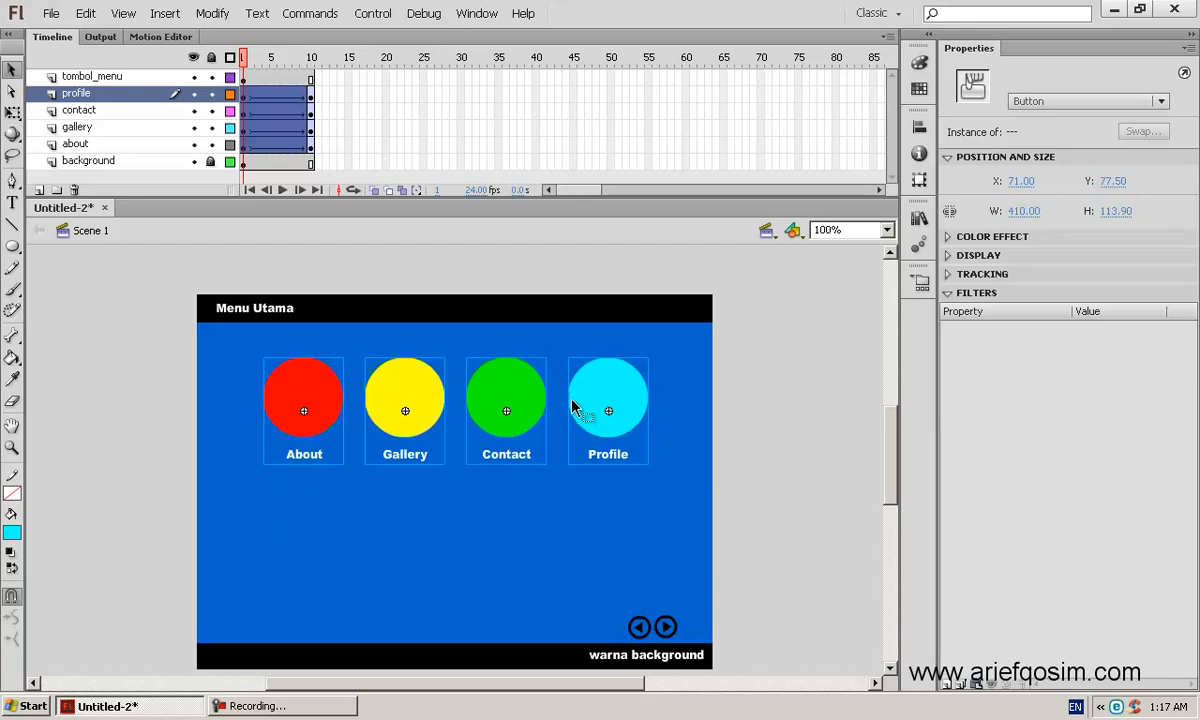
pyautogui.hotkey('shift', 'Up')
pyautogui.hotkey('shift', 'Up')
pyautogui.hotkey('shift', 'Up')
pyautogui.hotkey('shift', 'Up')
pyautogui.hotkey('shift', 'Up')
pyautogui.hotkey('shift', 'Up')
pyautogui.hotkey('shift', 'Up')
pyautogui.hotkey('shift', 'Up')
pyautogui.hotkey('shift', 'Up')
pyautogui.hotkey('shift', 'Up')
pyautogui.hotkey('shift', 'Up')
pyautogui.hotkey('shift', 'Up')
pyautogui.hotkey('shift', 'Up')
pyautogui.hotkey('shift', 'Up')
pyautogui.hotkey('shift', 'Up')
pyautogui.hotkey('shift', 'Up')
pyautogui.hotkey('shift', 'Up')
pyautogui.hotkey('shift', 'Up')
pyautogui.hotkey('shift', 'Up')
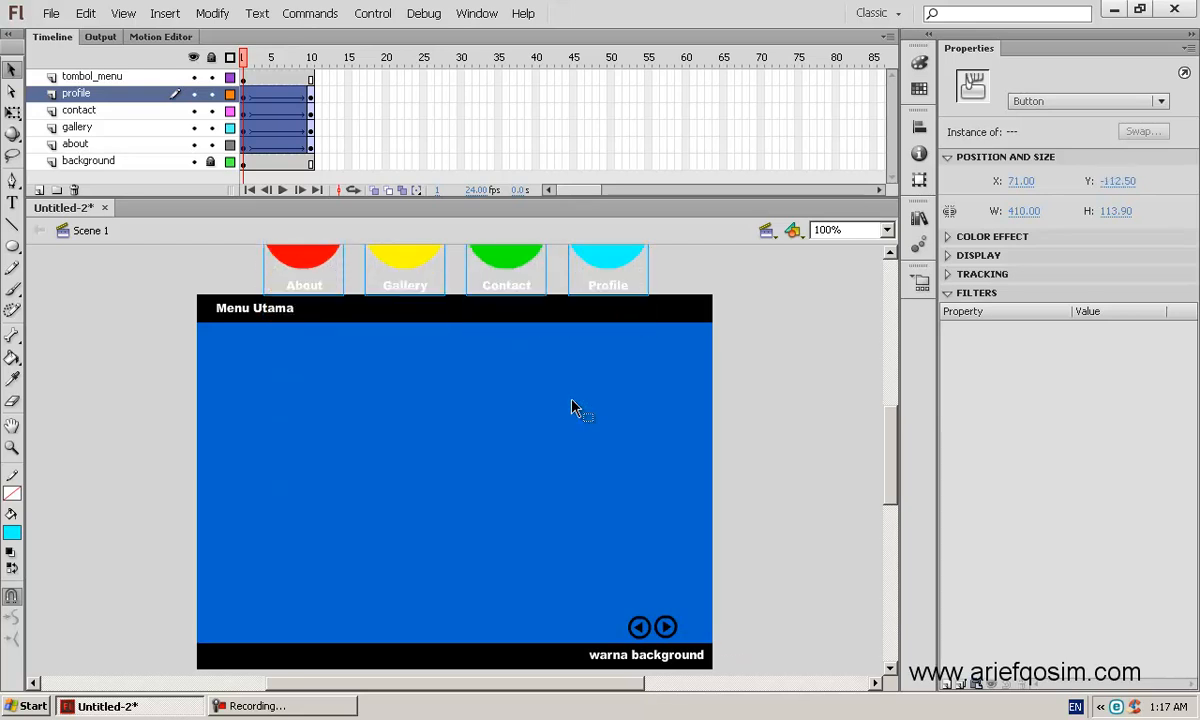
pyautogui.press('Up')
pyautogui.press('Up')
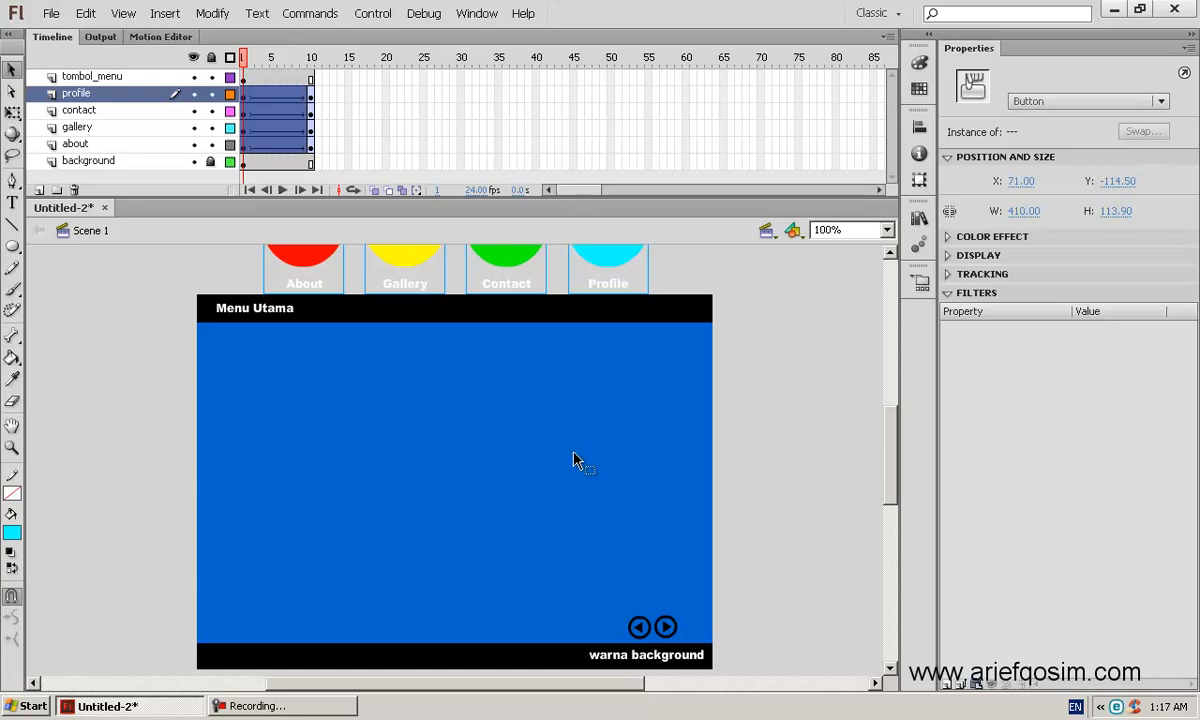
pyautogui.click(791, 390)
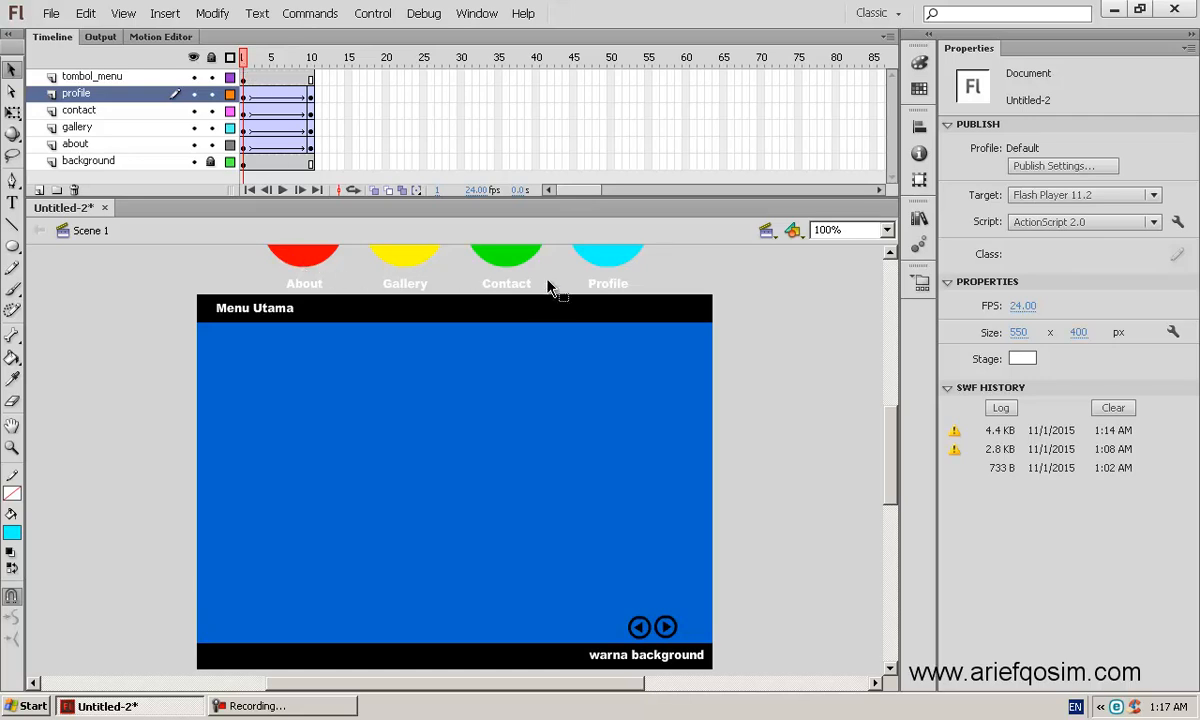
# Step: Preview the buttons' entrance animation between frames 1 and 10
pyautogui.click(312, 58)
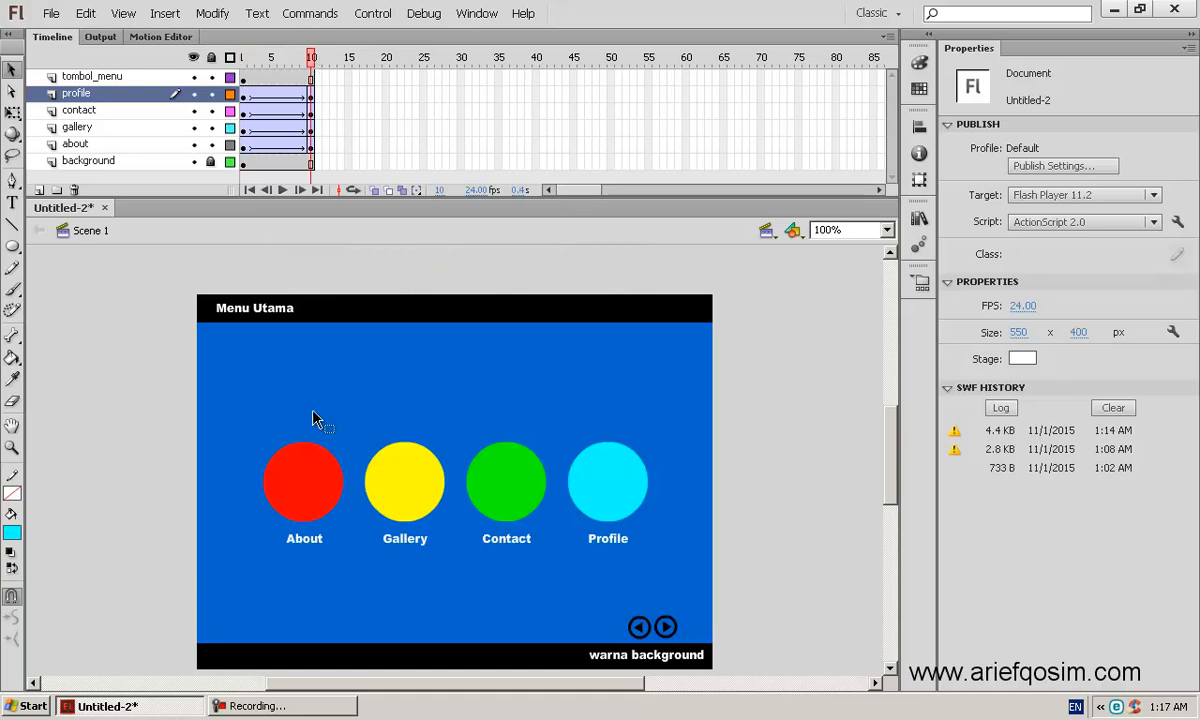
pyautogui.click(243, 58)
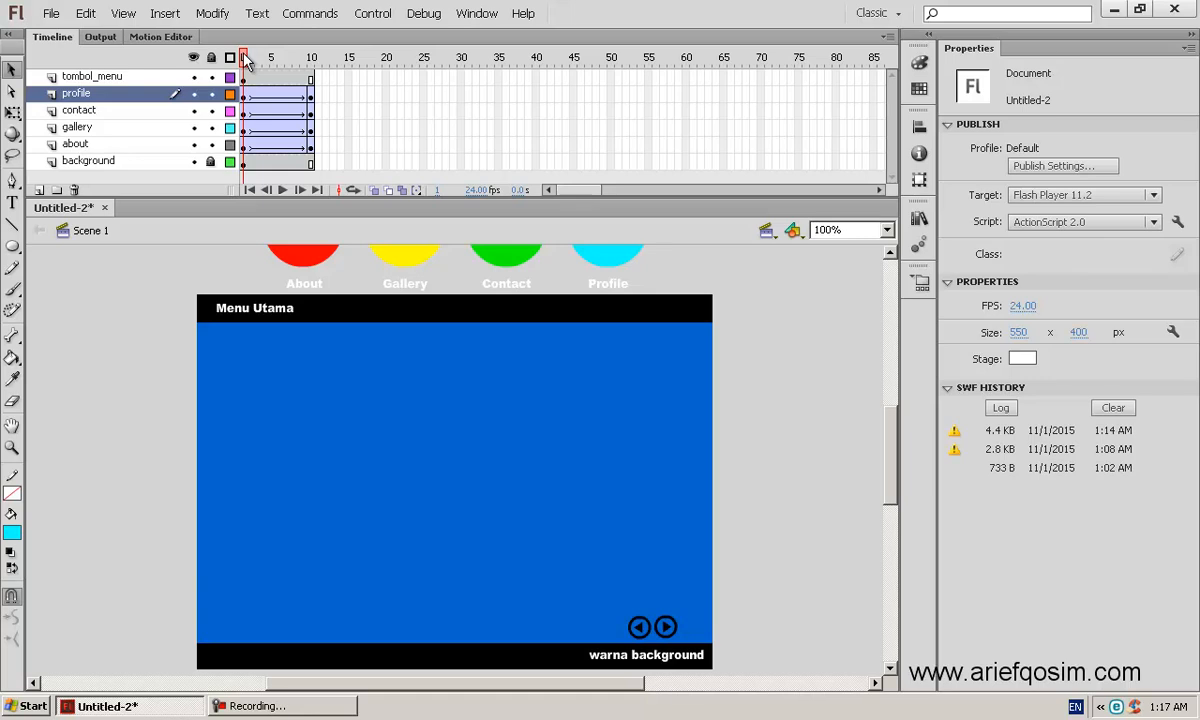
pyautogui.click(253, 58)
pyautogui.moveTo(257, 60); pyautogui.dragTo(330, 60)
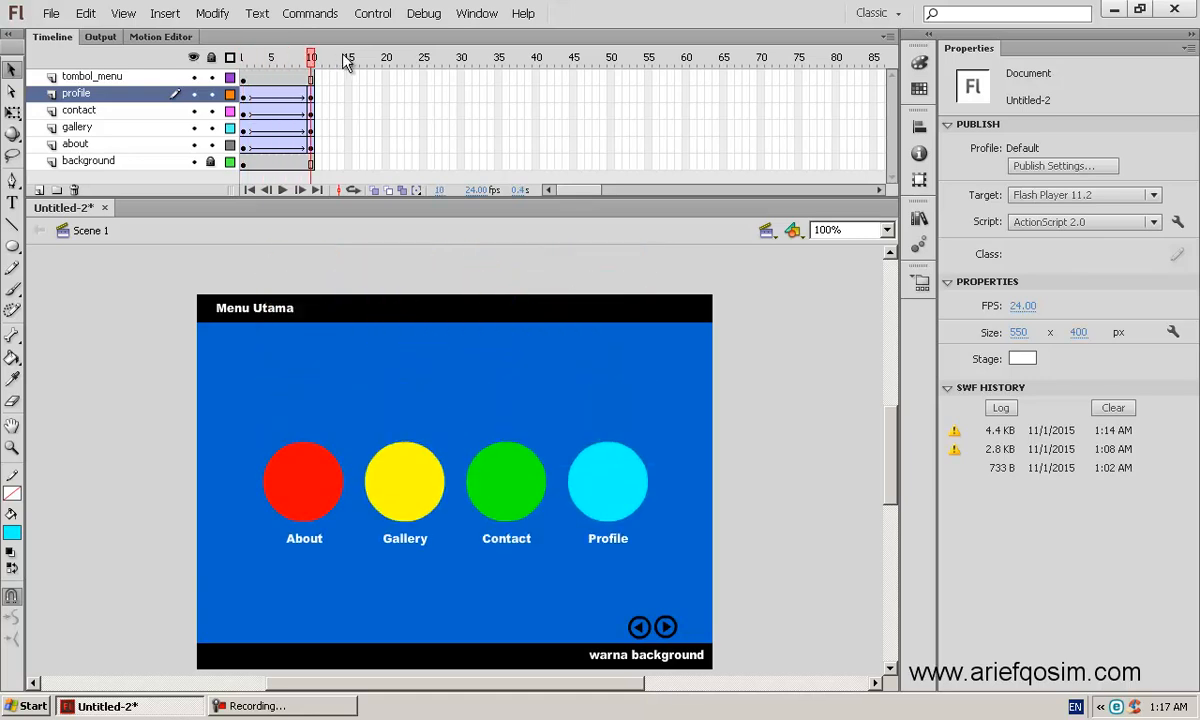
pyautogui.press('Return')
# Step: Shift the gallery layer's whole tween so it starts at frame 10, where the about tween ends
pyautogui.click(326, 494)
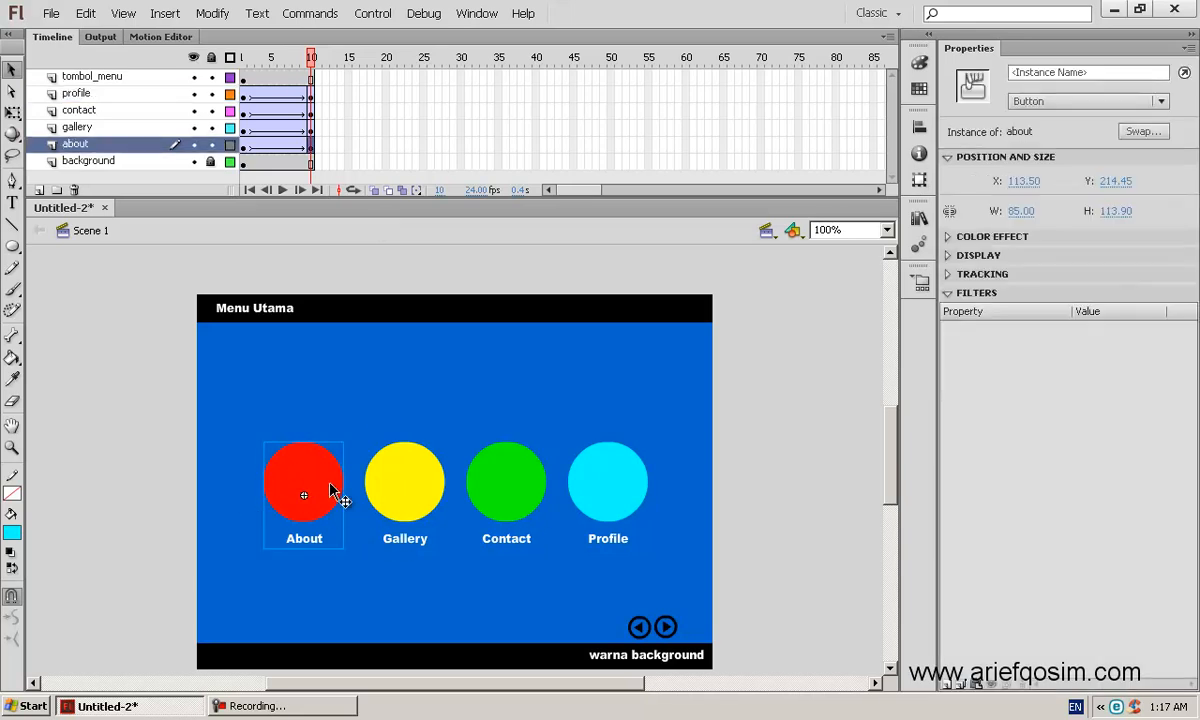
pyautogui.click(88, 146)
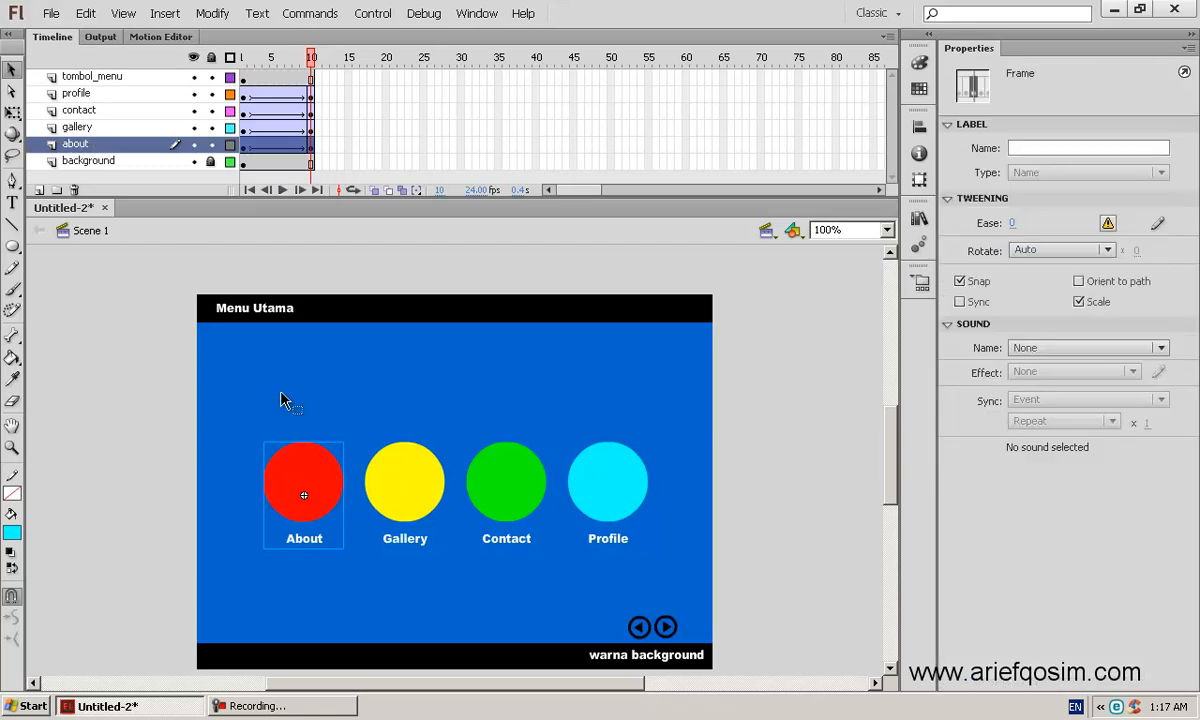
pyautogui.click(90, 127)
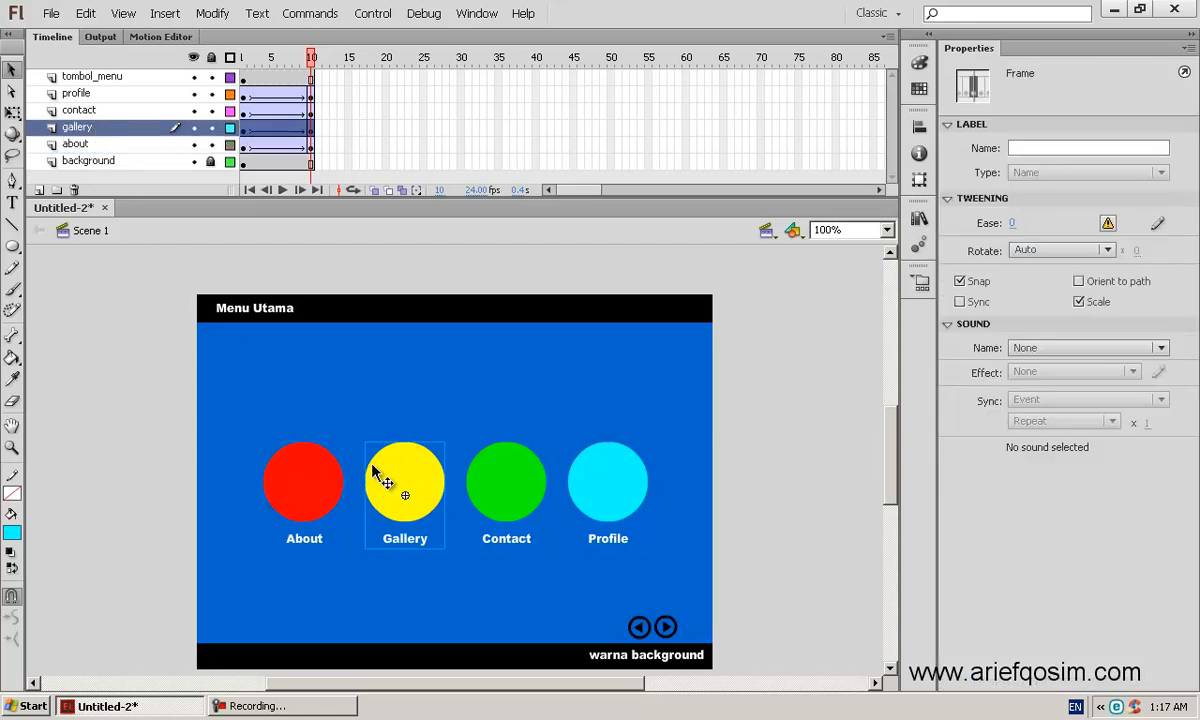
pyautogui.moveTo(250, 128); pyautogui.dragTo(316, 131)
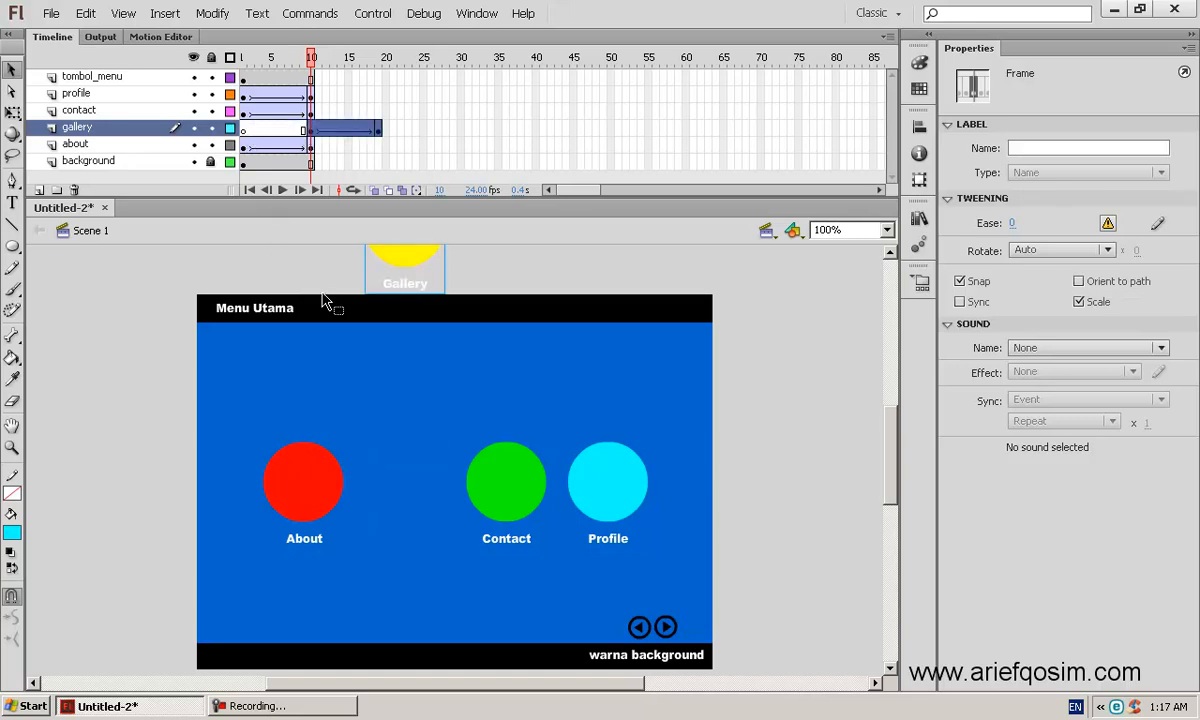
# Step: Shift the contact layer's tween to start at frame 19 and the profile layer's tween to start at frame 28
pyautogui.click(98, 111)
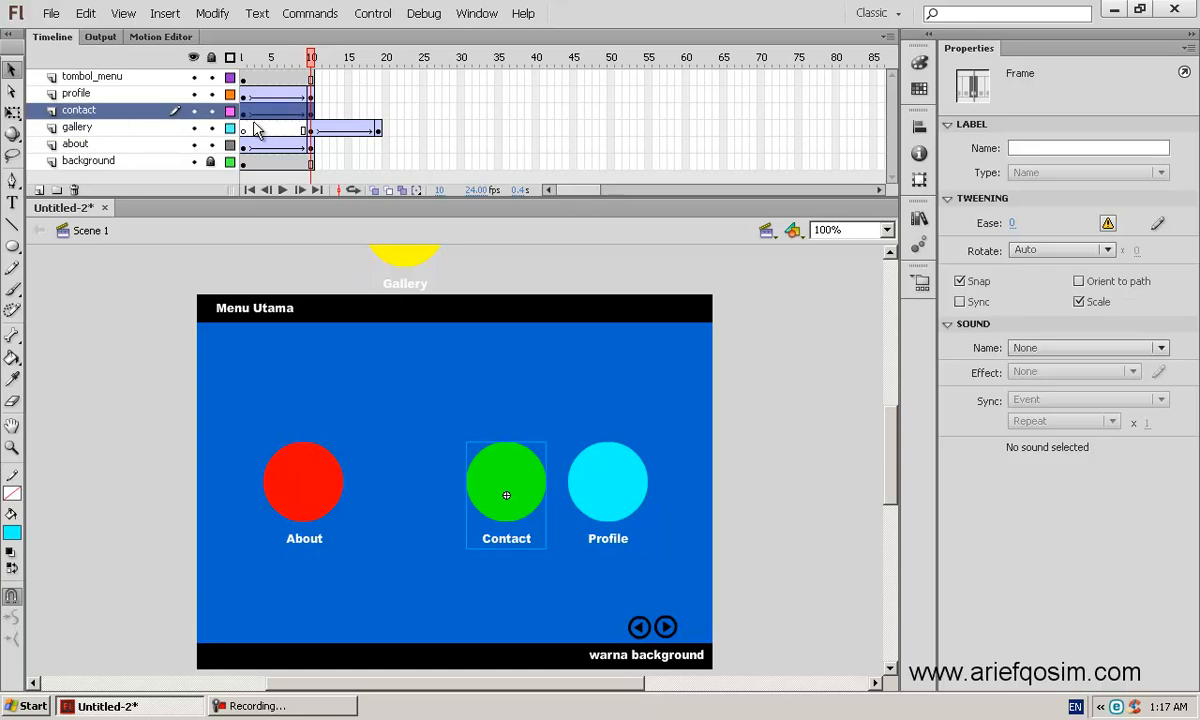
pyautogui.moveTo(255, 122); pyautogui.dragTo(388, 119)
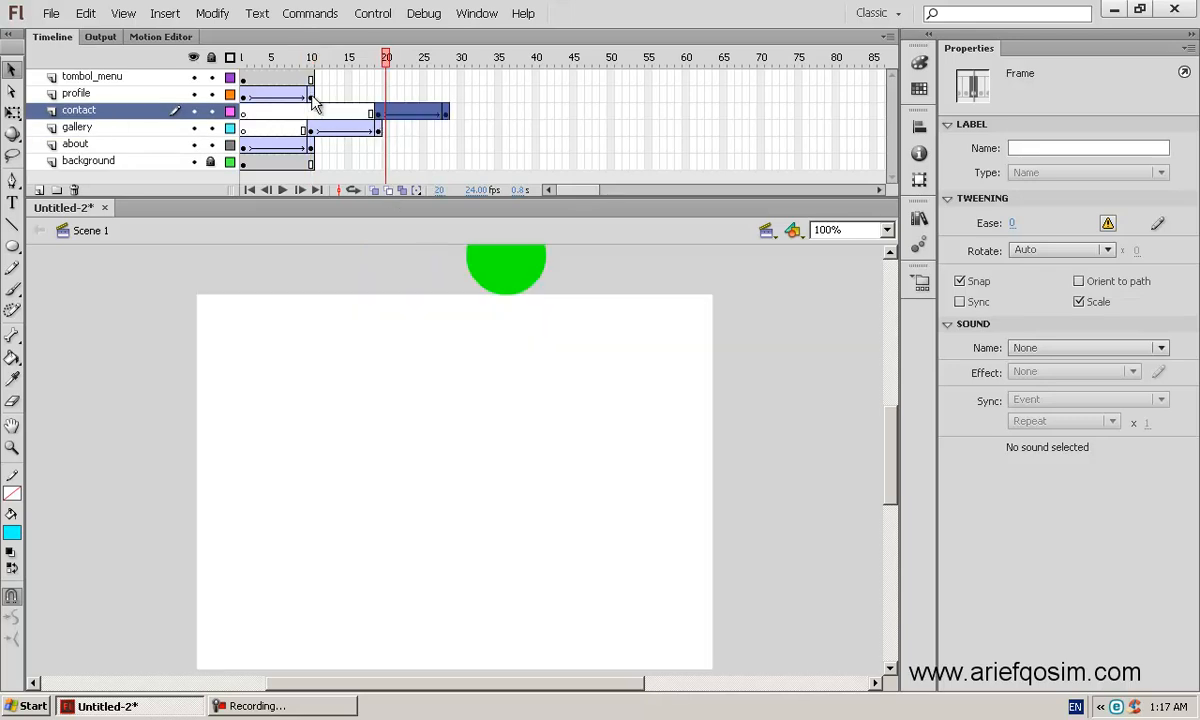
pyautogui.moveTo(311, 96); pyautogui.dragTo(424, 95)
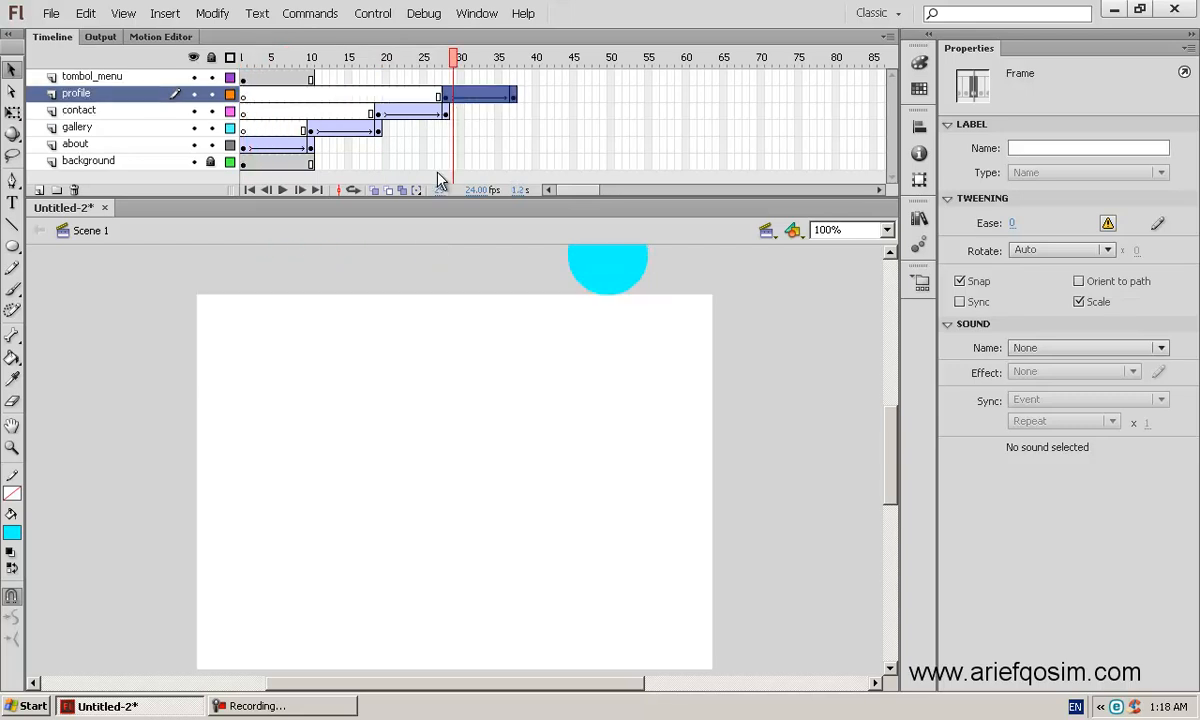
# Step: Extend the tombol_menu and background layers with frames up to frame 37, where the profile tween ends
pyautogui.click(241, 59)
pyautogui.moveTo(241, 62); pyautogui.dragTo(528, 90)
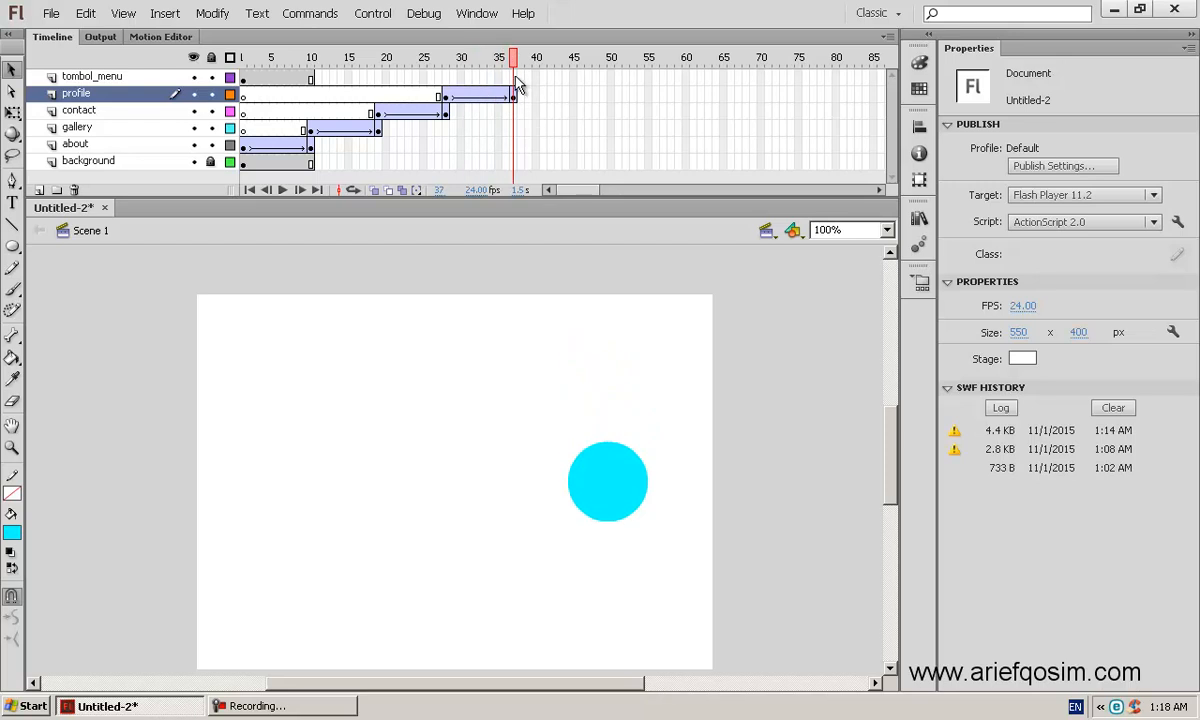
pyautogui.rightClick(515, 78)
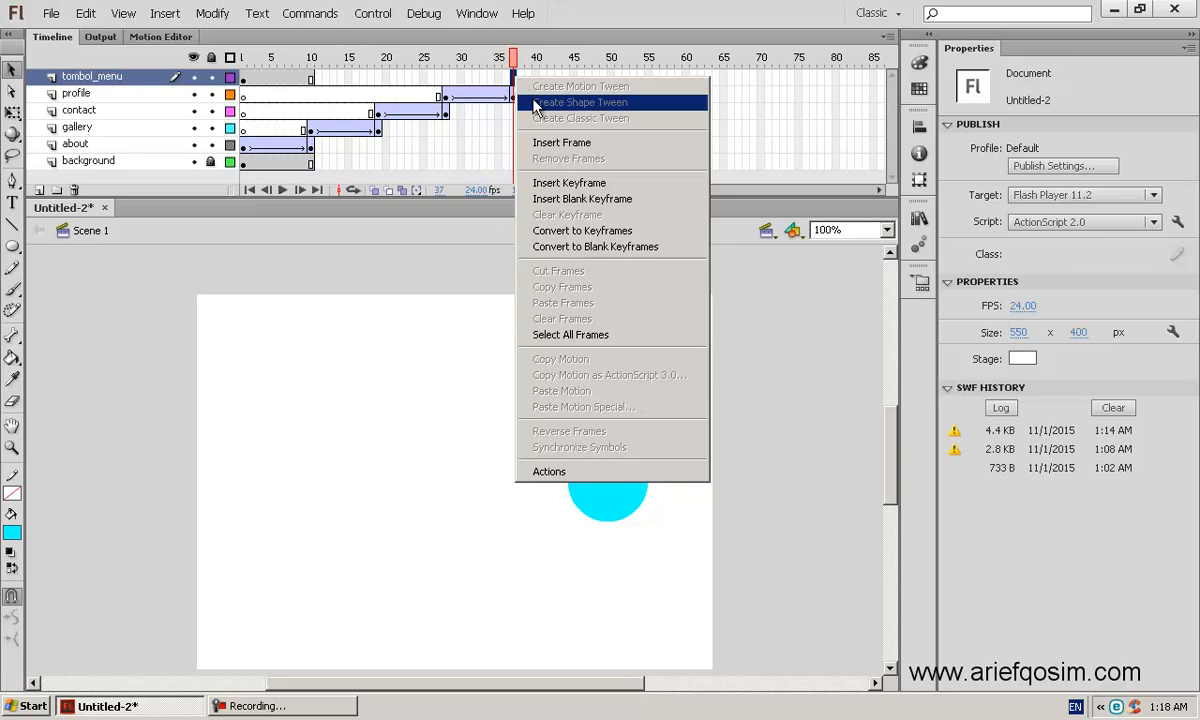
pyautogui.click(564, 150)
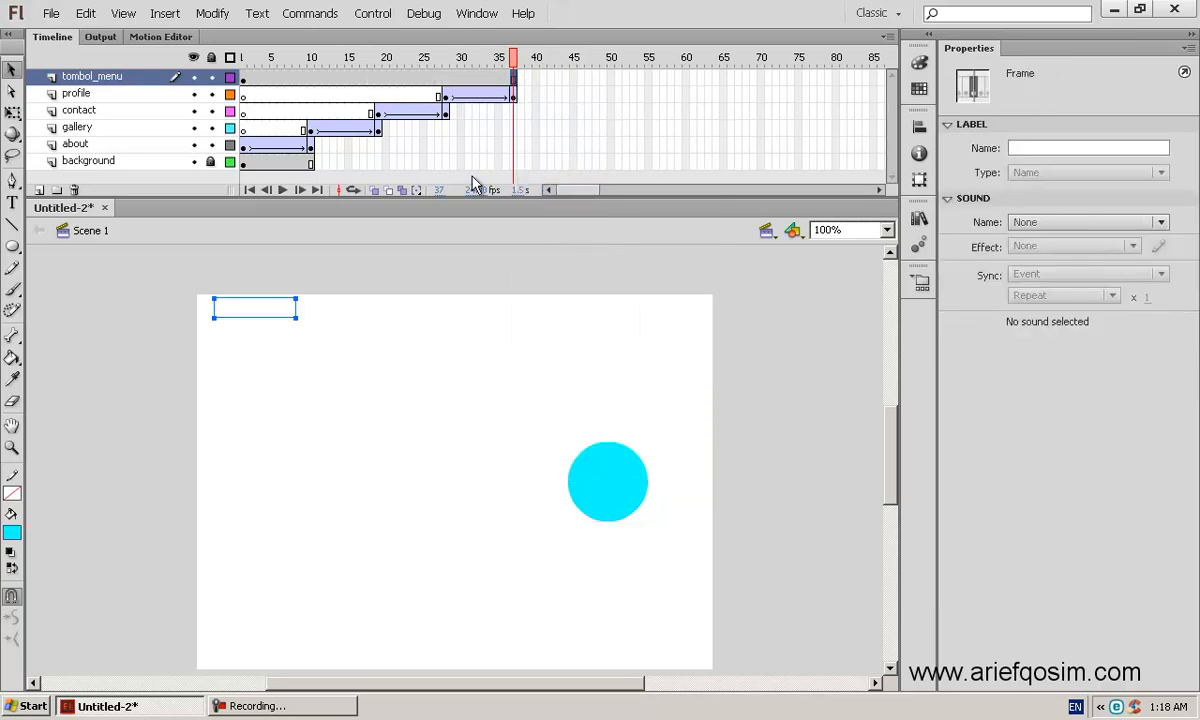
pyautogui.rightClick(515, 164)
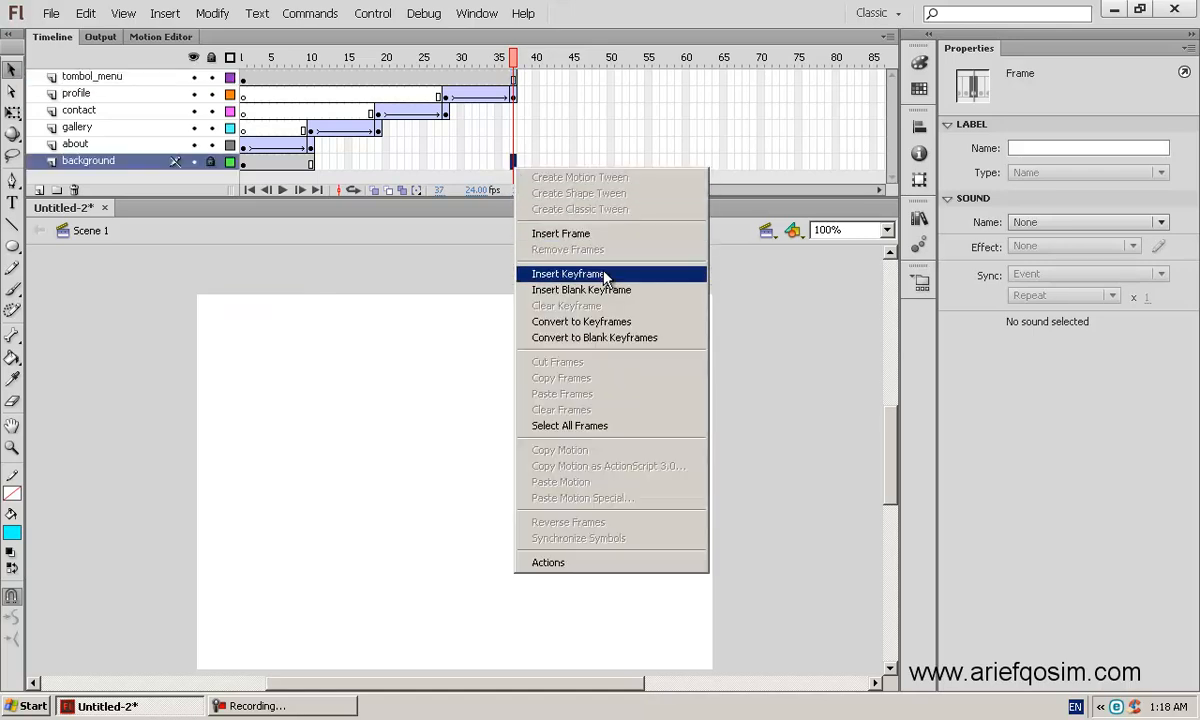
pyautogui.click(603, 239)
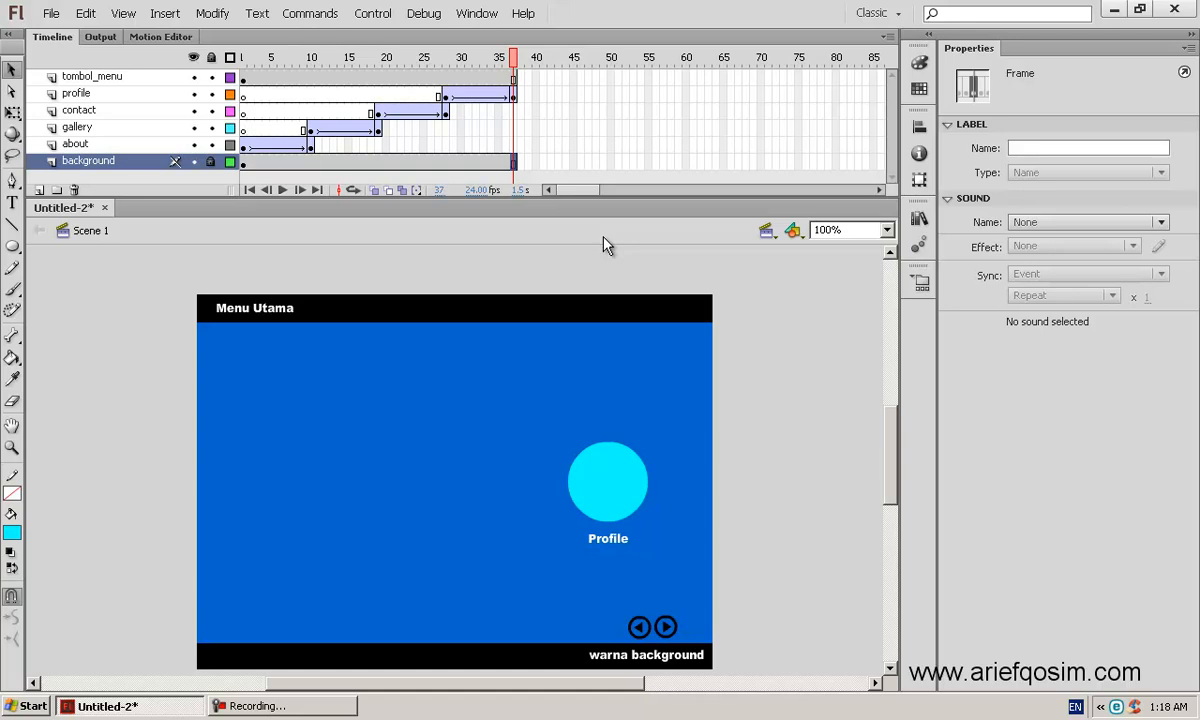
# Step: Insert keyframes at frame 37 on the contact, gallery and about layers so their buttons stay on stage
pyautogui.click(245, 60)
pyautogui.moveTo(245, 60); pyautogui.dragTo(530, 90)
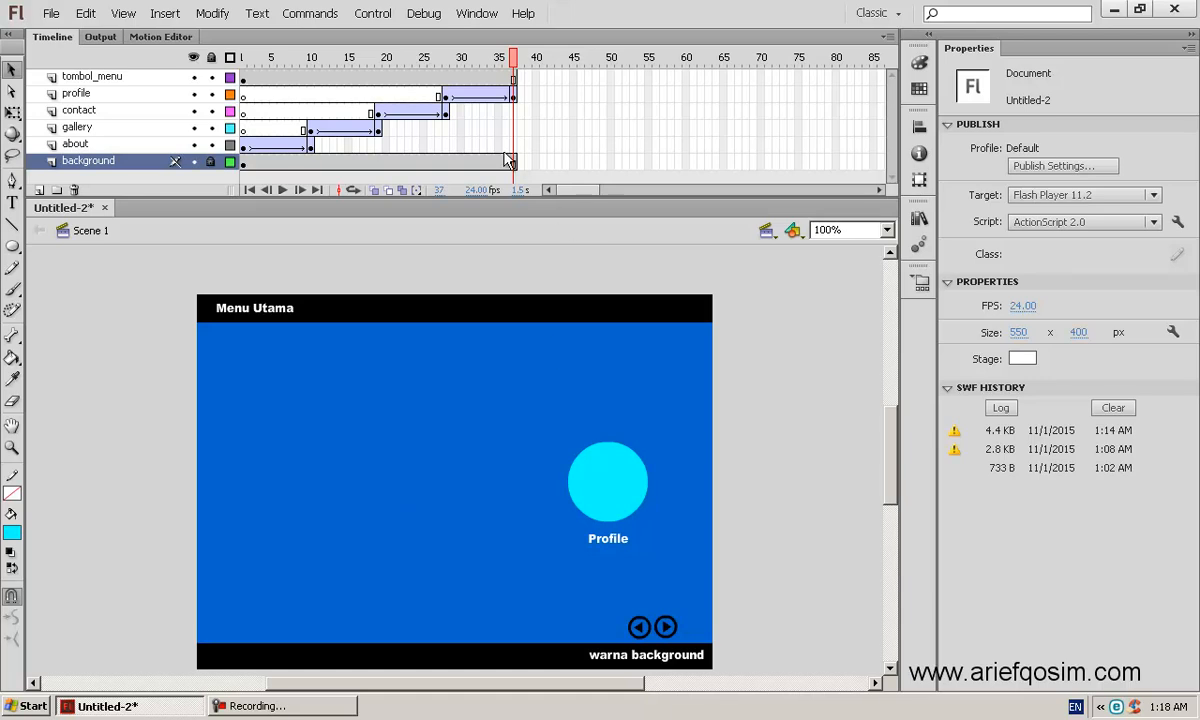
pyautogui.rightClick(514, 113)
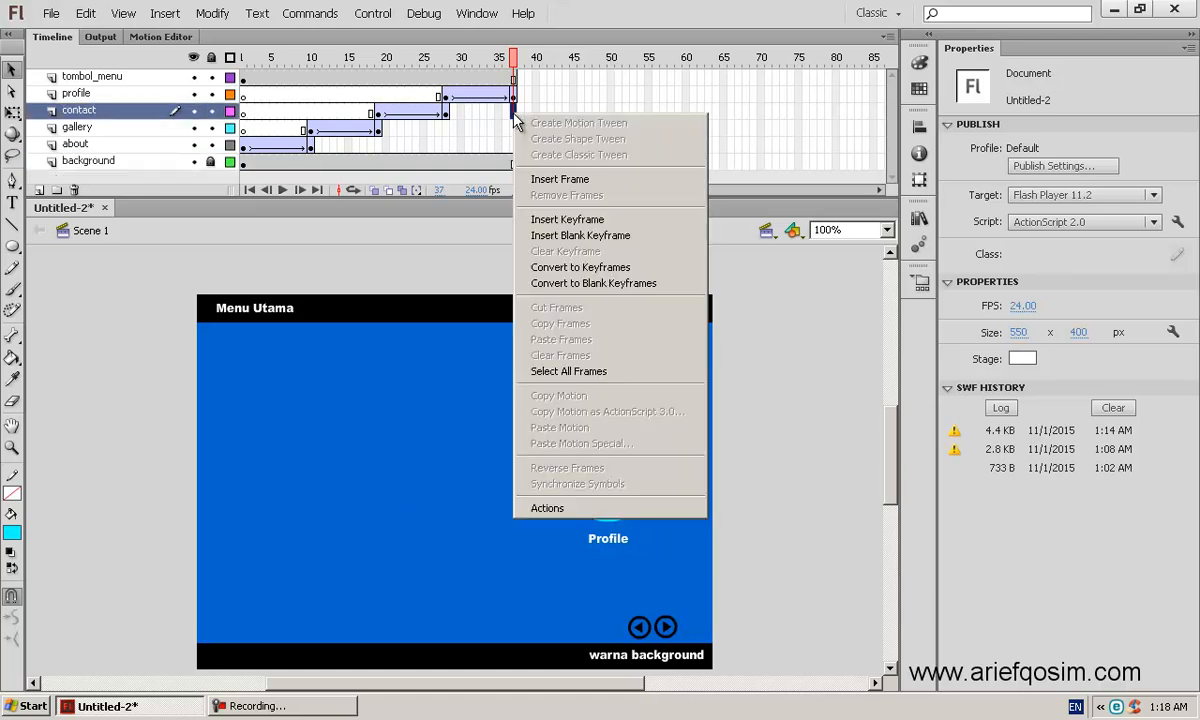
pyautogui.click(647, 221)
pyautogui.rightClick(513, 129)
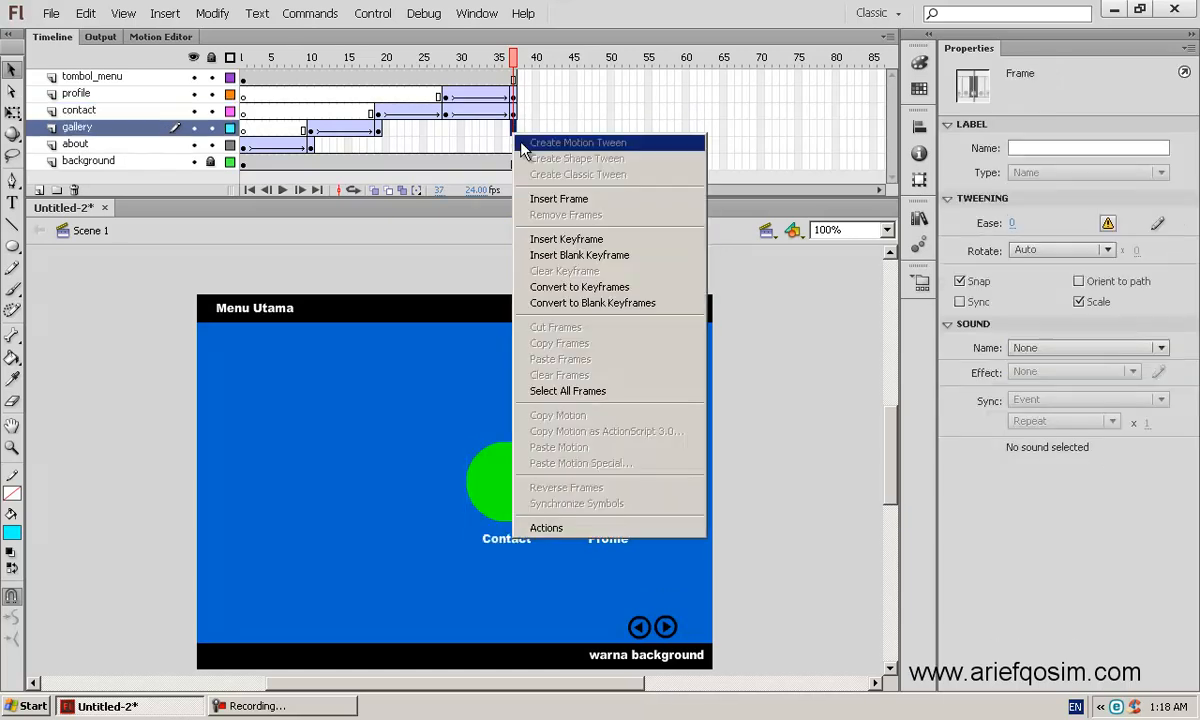
pyautogui.click(547, 236)
pyautogui.rightClick(510, 146)
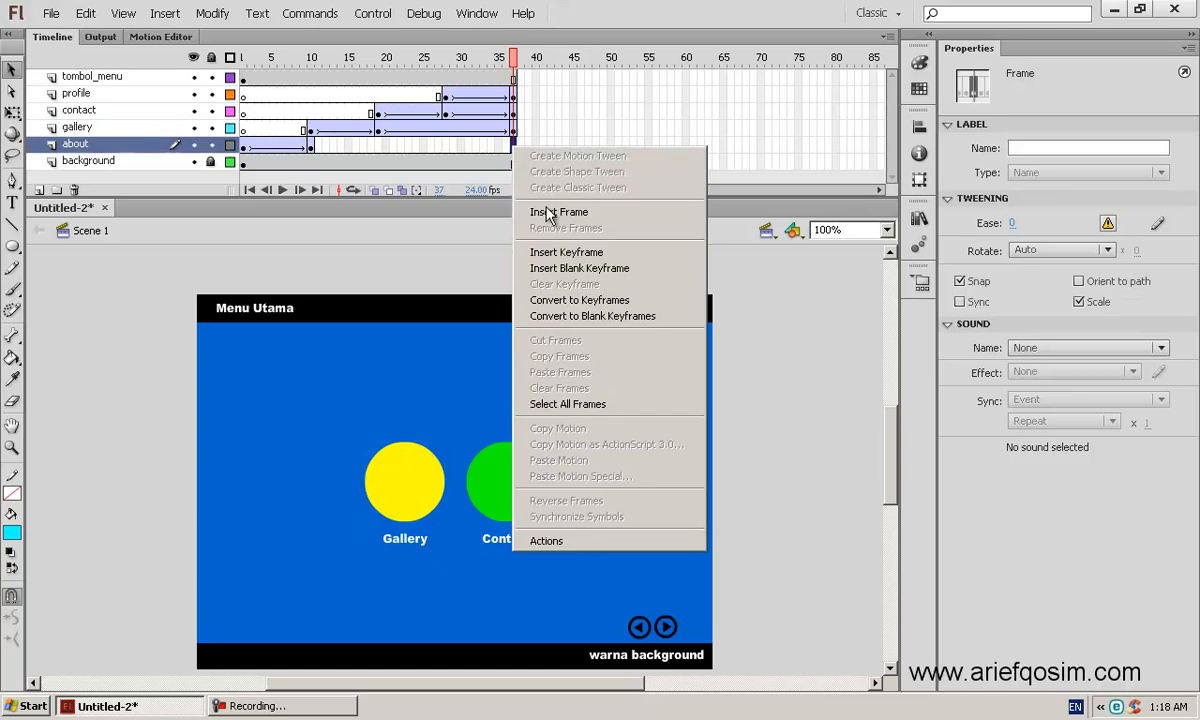
pyautogui.click(565, 253)
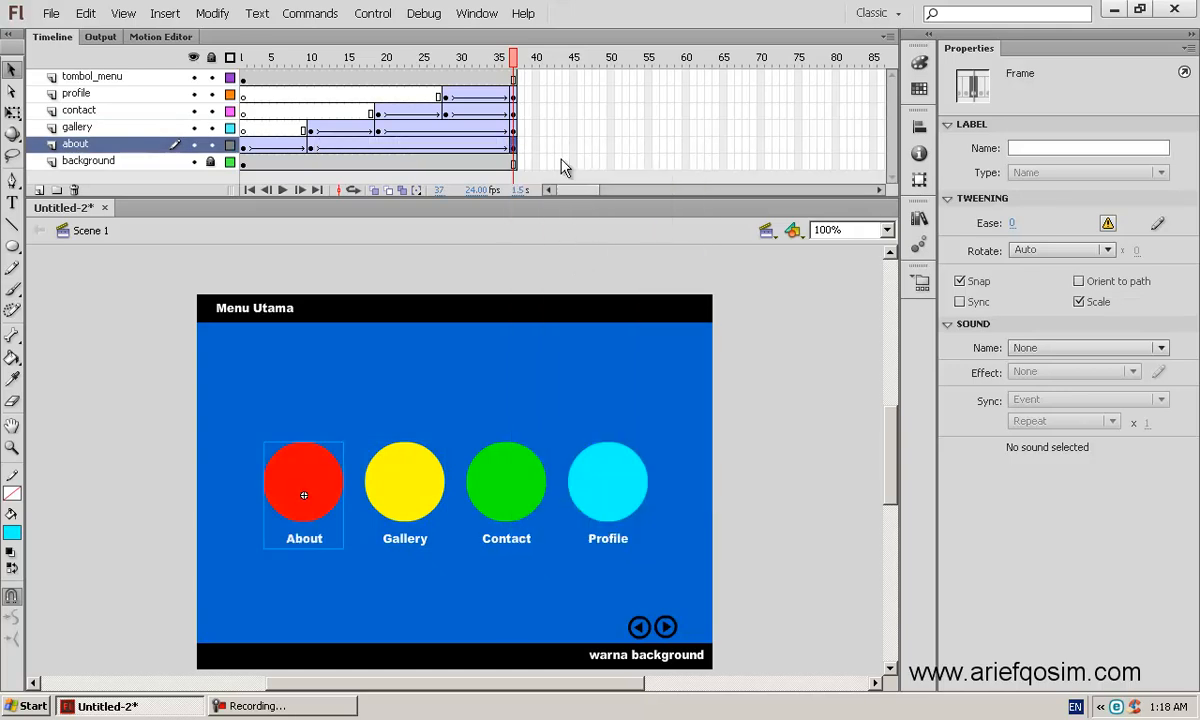
# Step: Test the movie in Flash Professional to check the buttons' staggered entrance, and close the preview
pyautogui.moveTo(490, 57); pyautogui.dragTo(553, 88)
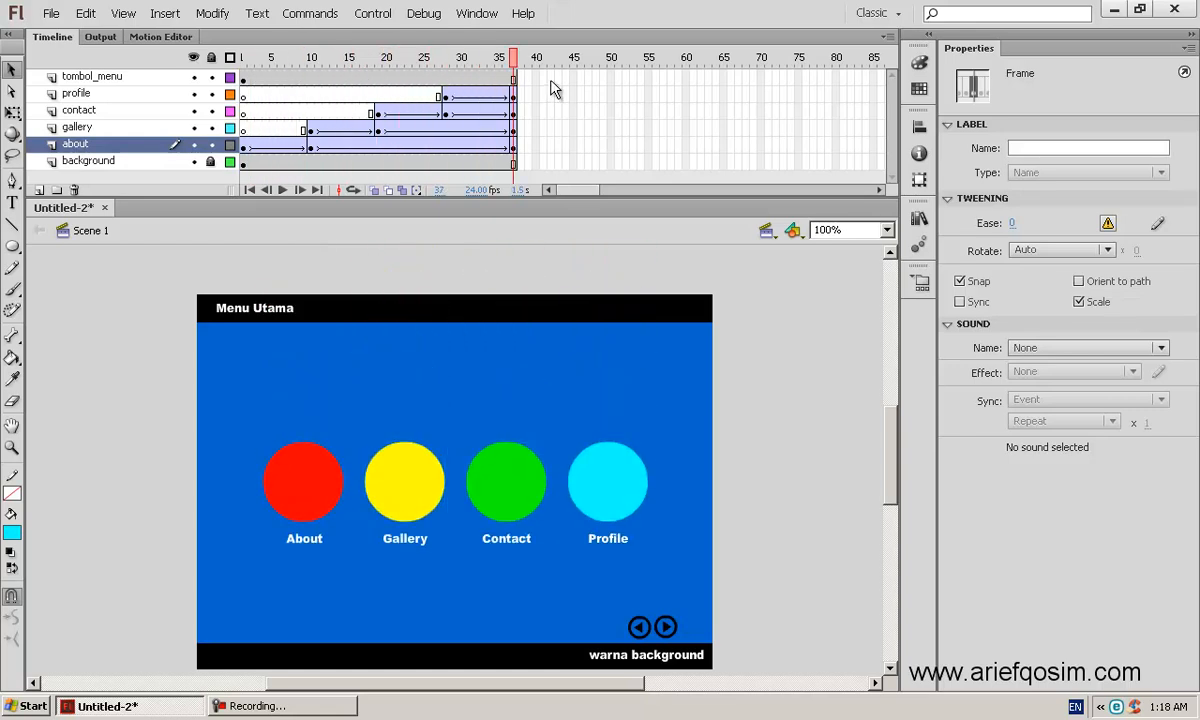
pyautogui.click(372, 13)
pyautogui.moveTo(405, 130)
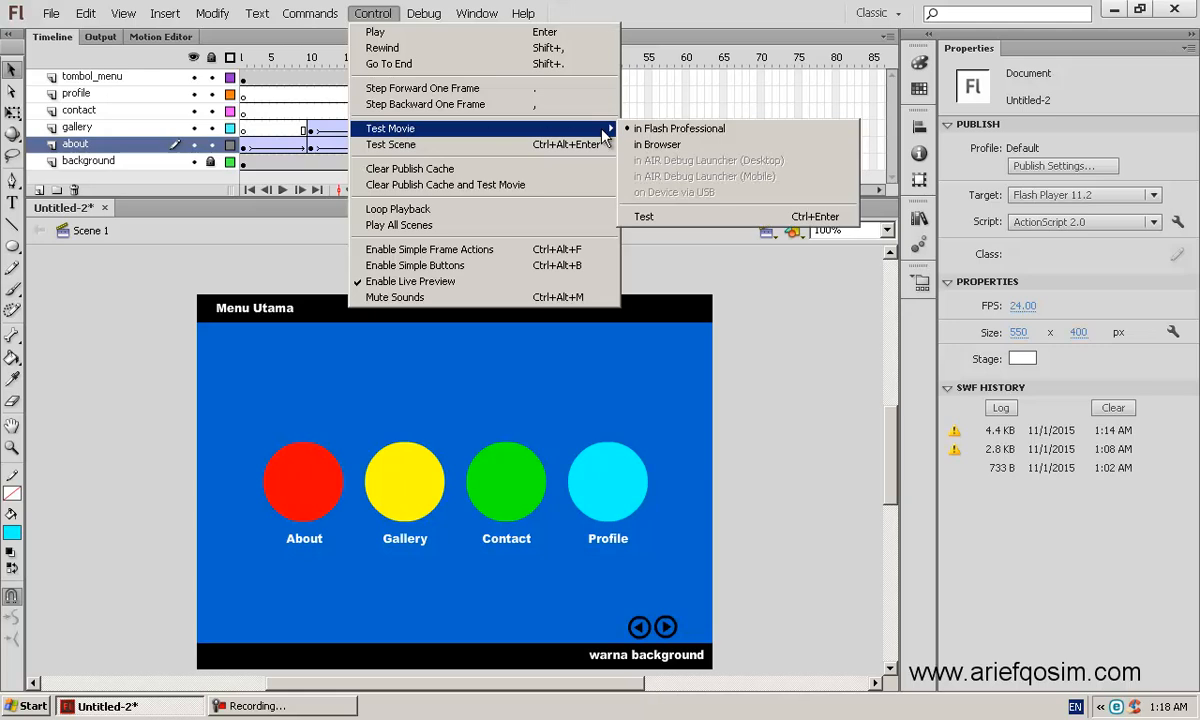
pyautogui.click(619, 123)
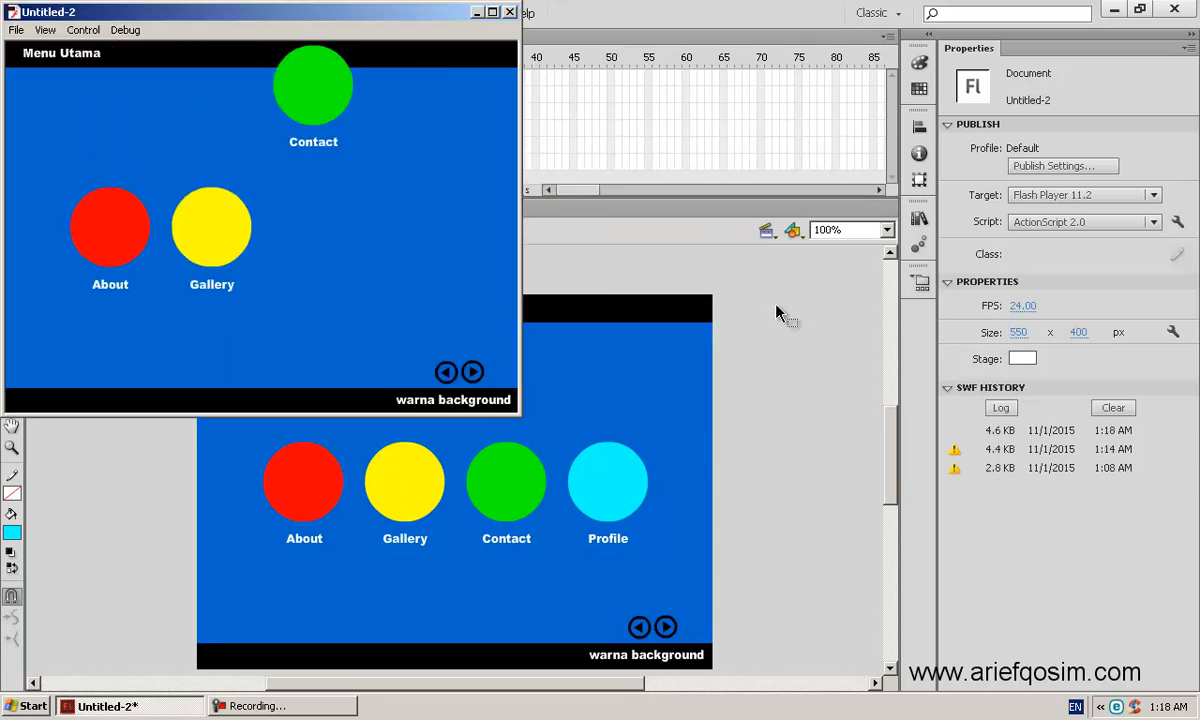
pyautogui.click(510, 13)
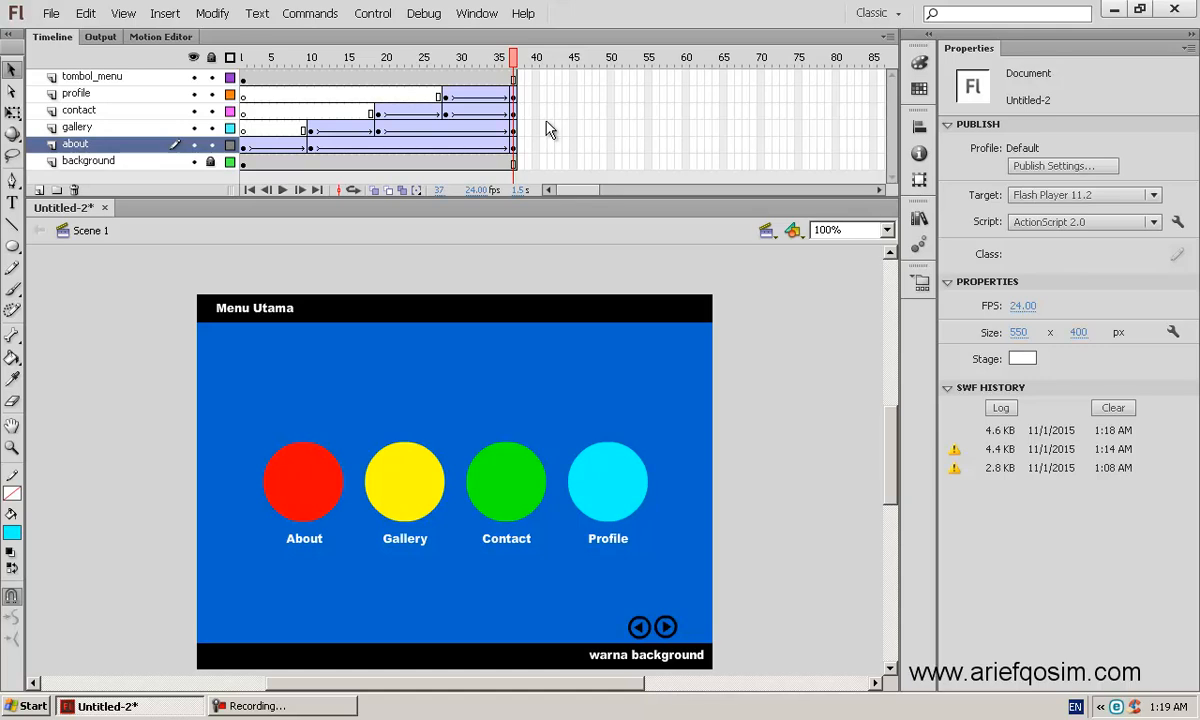
# Step: Add a layer named action above tombol_menu and insert a keyframe on it at frame 37
pyautogui.click(90, 80)
pyautogui.click(38, 189)
pyautogui.doubleClick(80, 76)
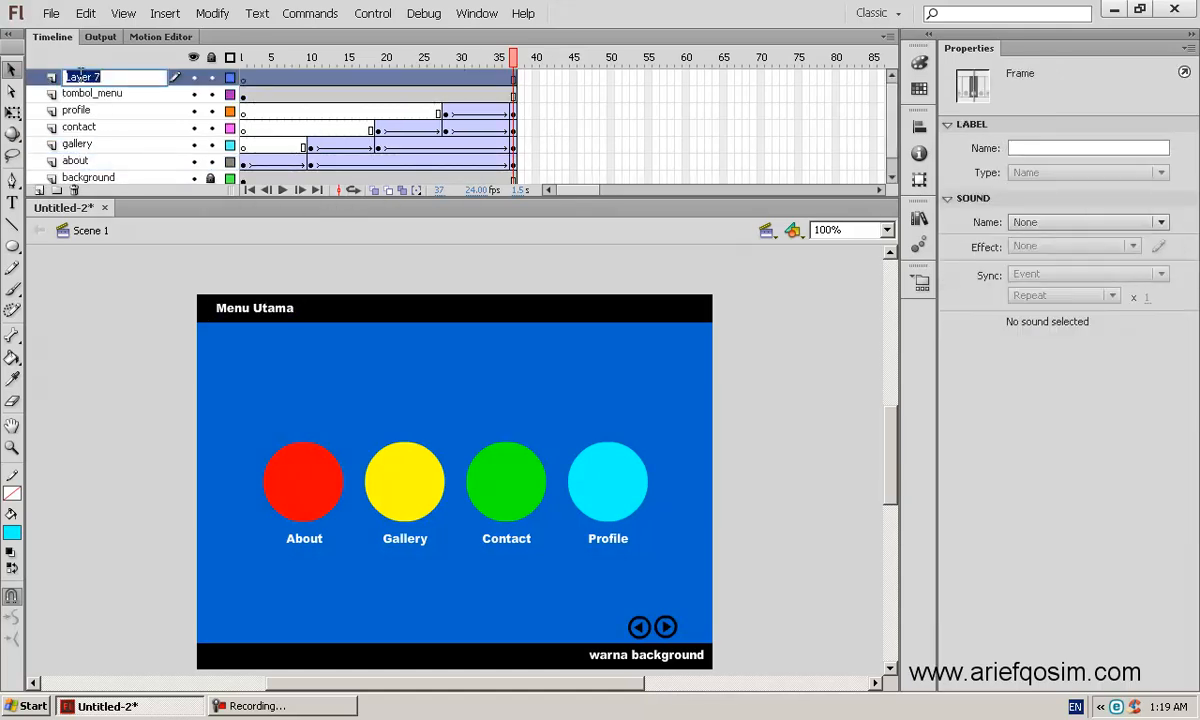
pyautogui.write('action')
pyautogui.click(152, 266)
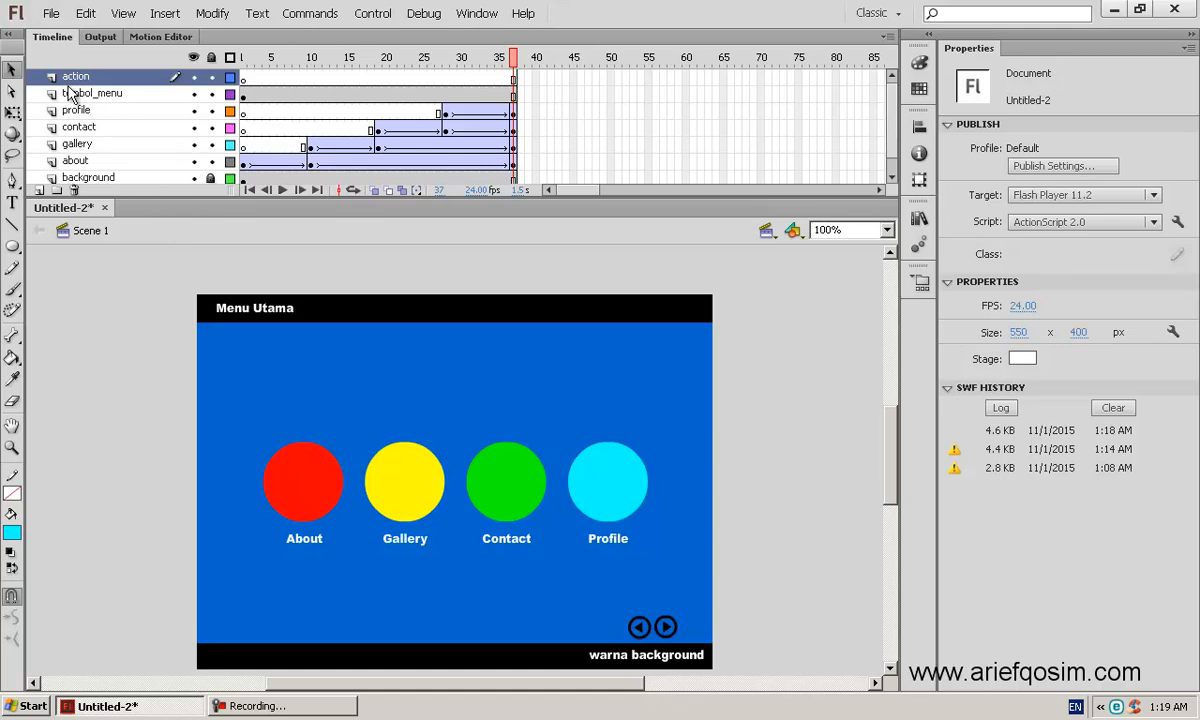
pyautogui.click(514, 79)
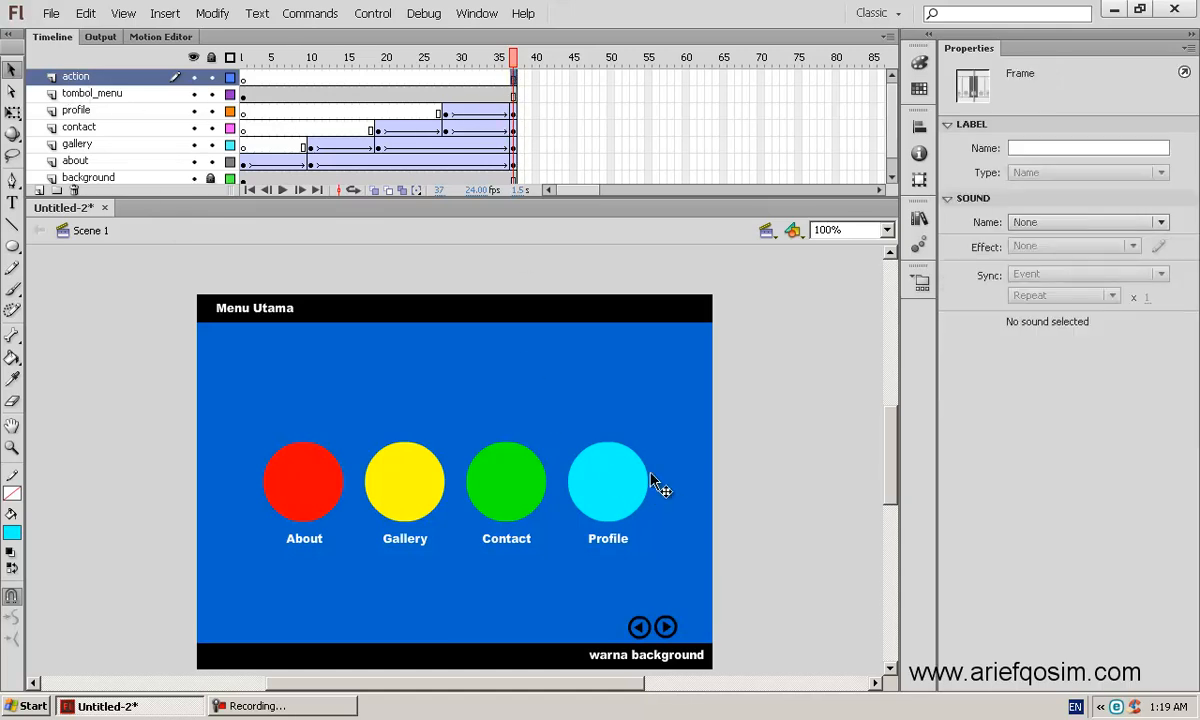
pyautogui.rightClick(514, 80)
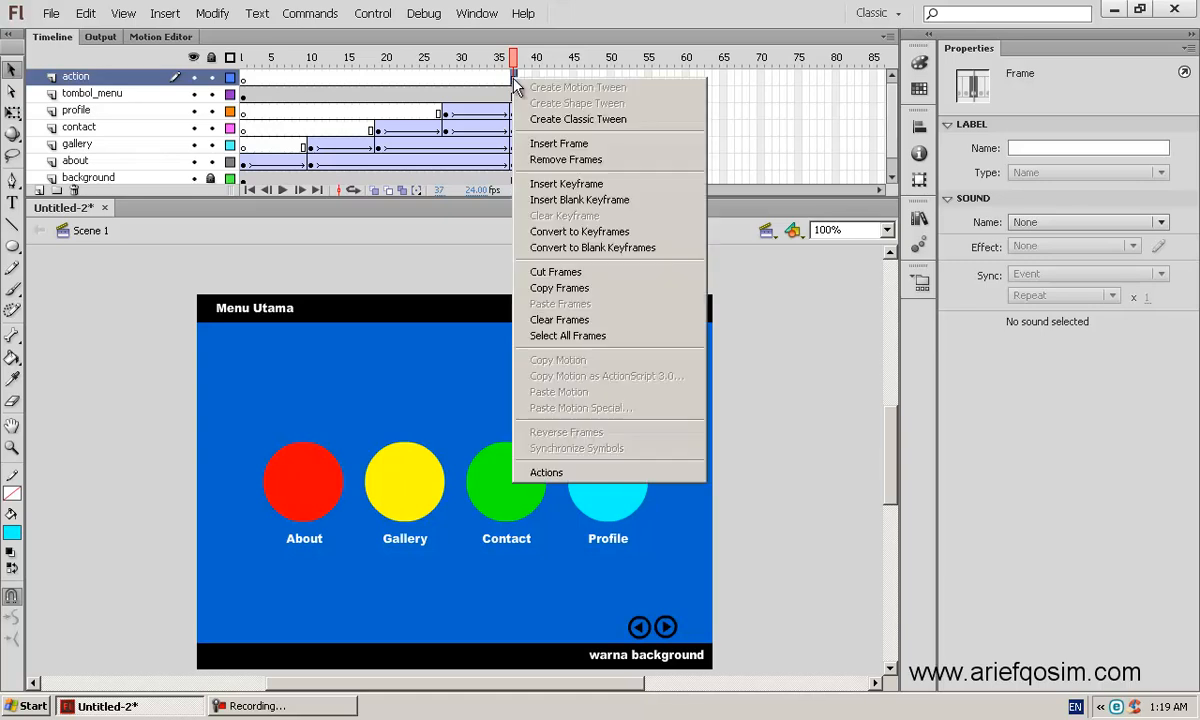
pyautogui.click(590, 188)
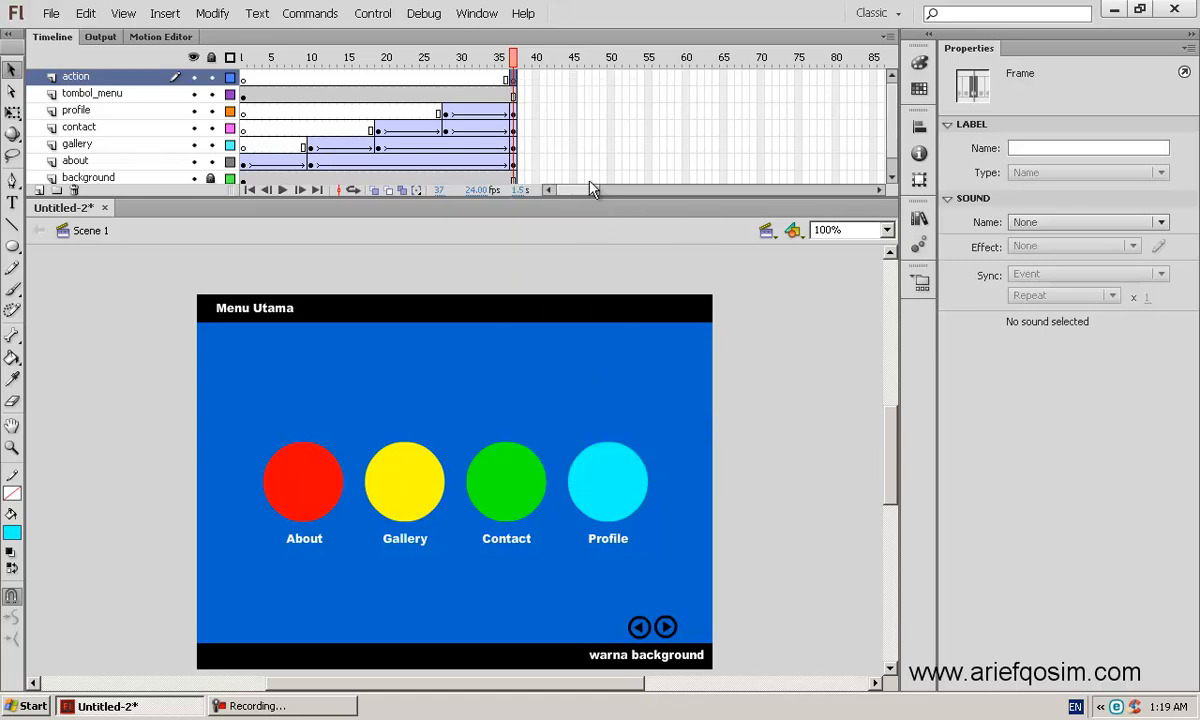
# Step: Give the action layer's frame 37 keyframe the script stop(); so playback halts at the end
pyautogui.click(476, 58)
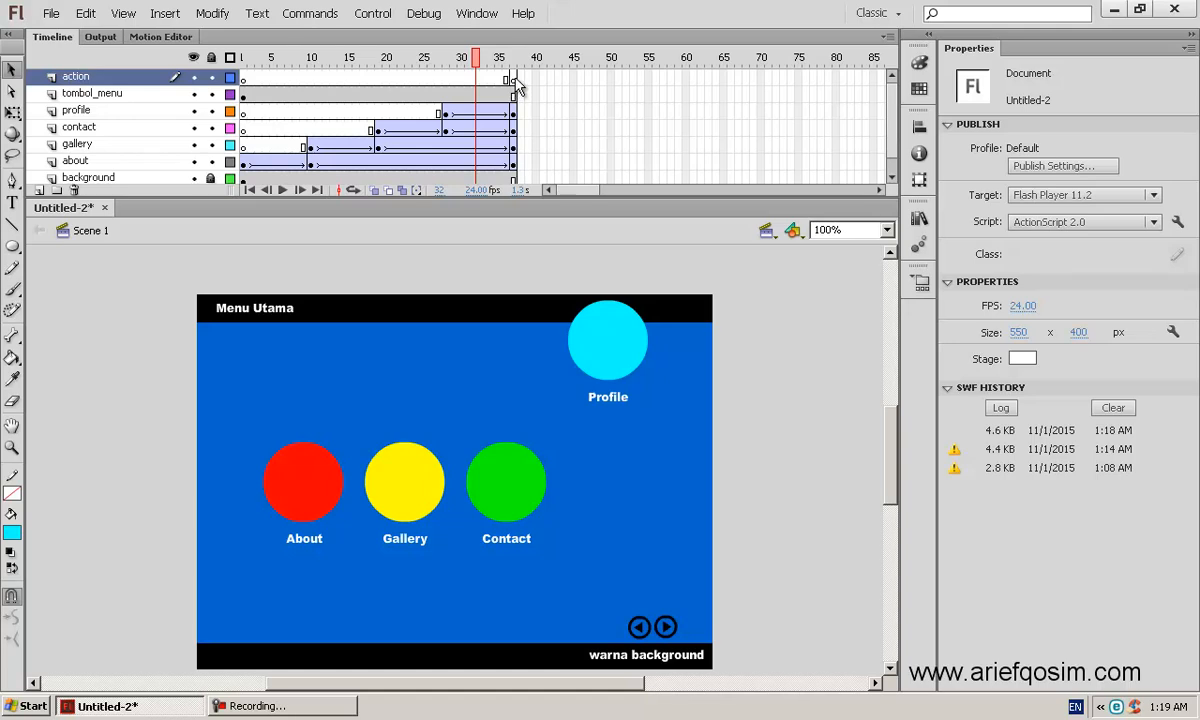
pyautogui.click(514, 80)
pyautogui.rightClick(515, 82)
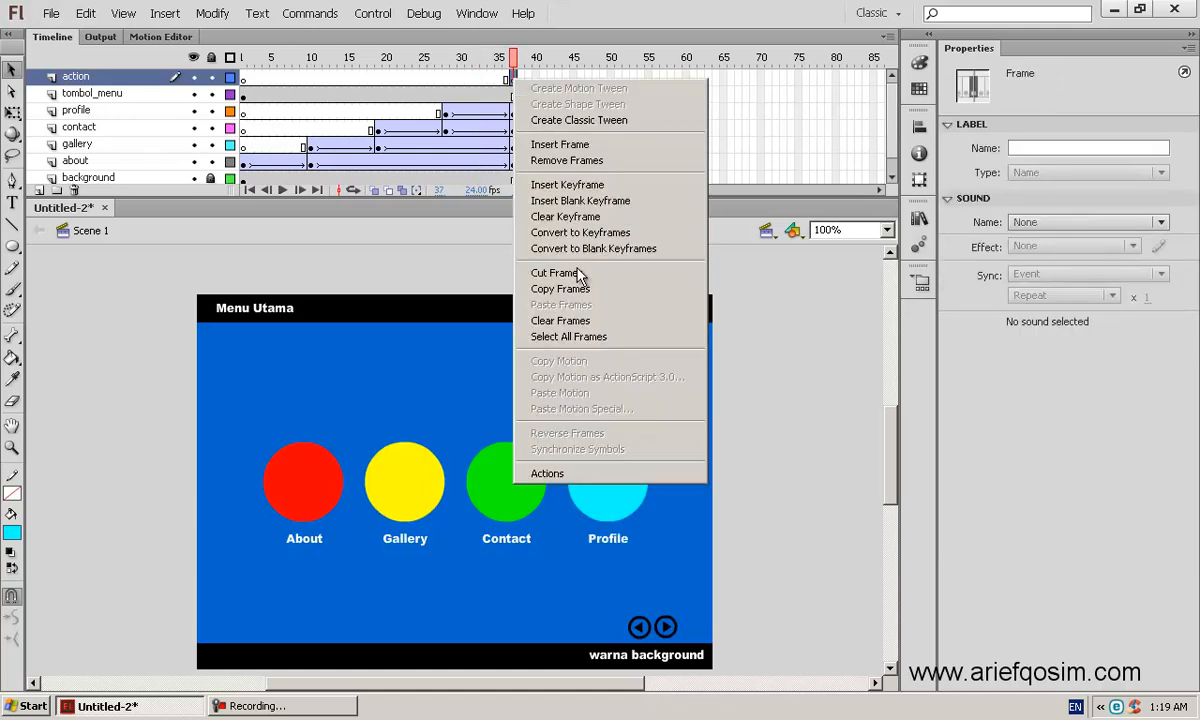
pyautogui.click(597, 474)
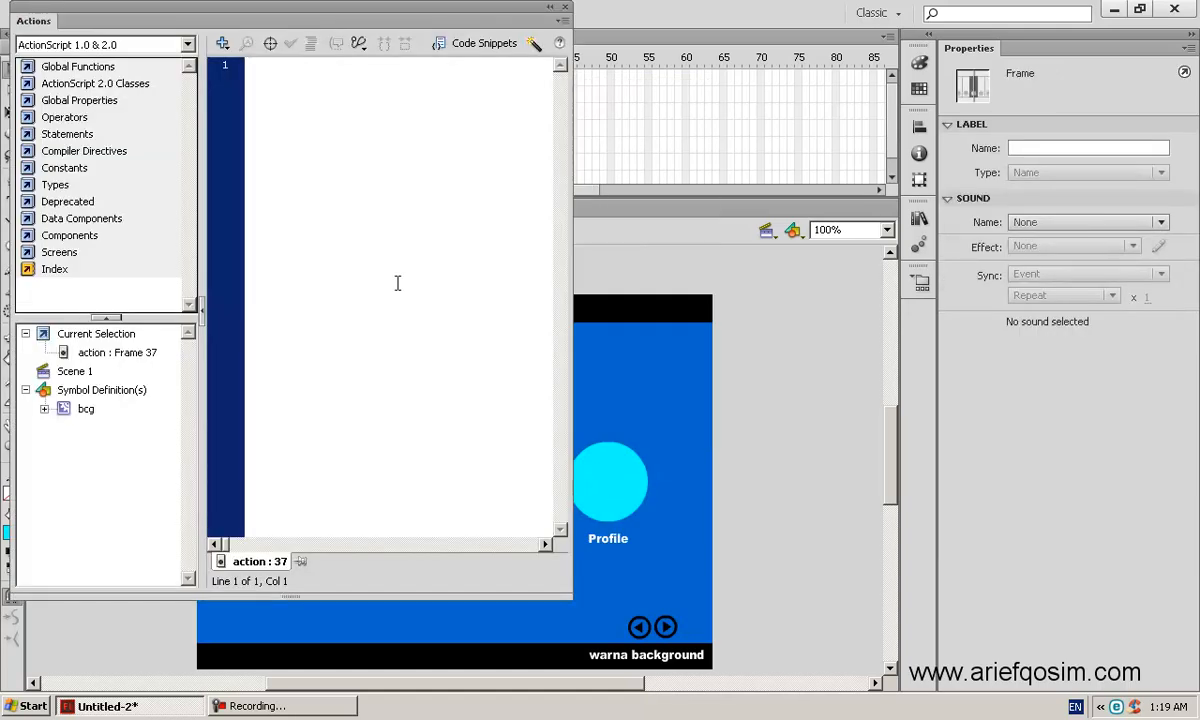
pyautogui.write('s')
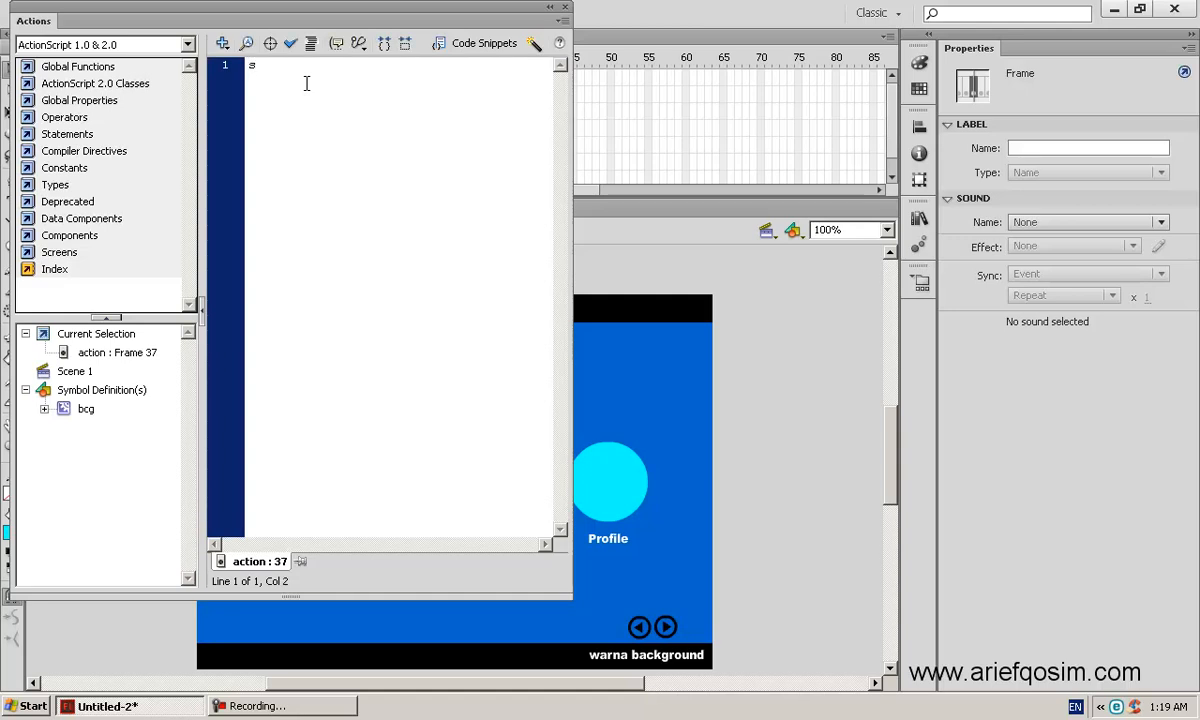
pyautogui.write('top();')
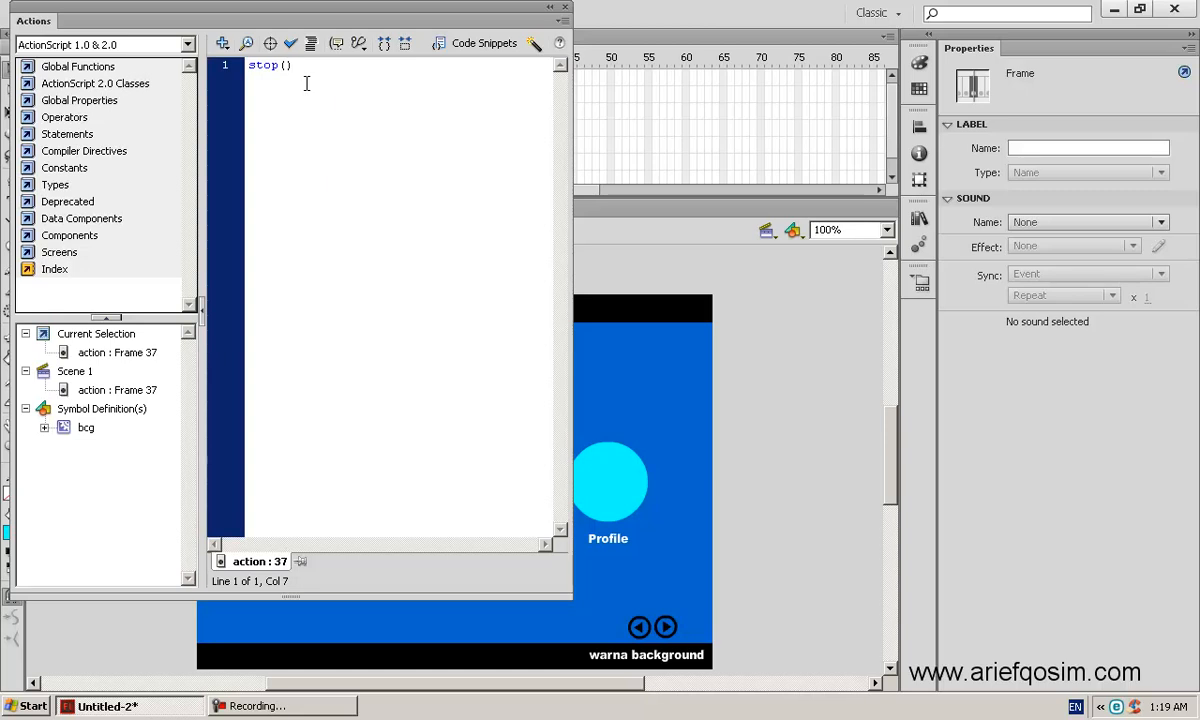
pyautogui.click(564, 7)
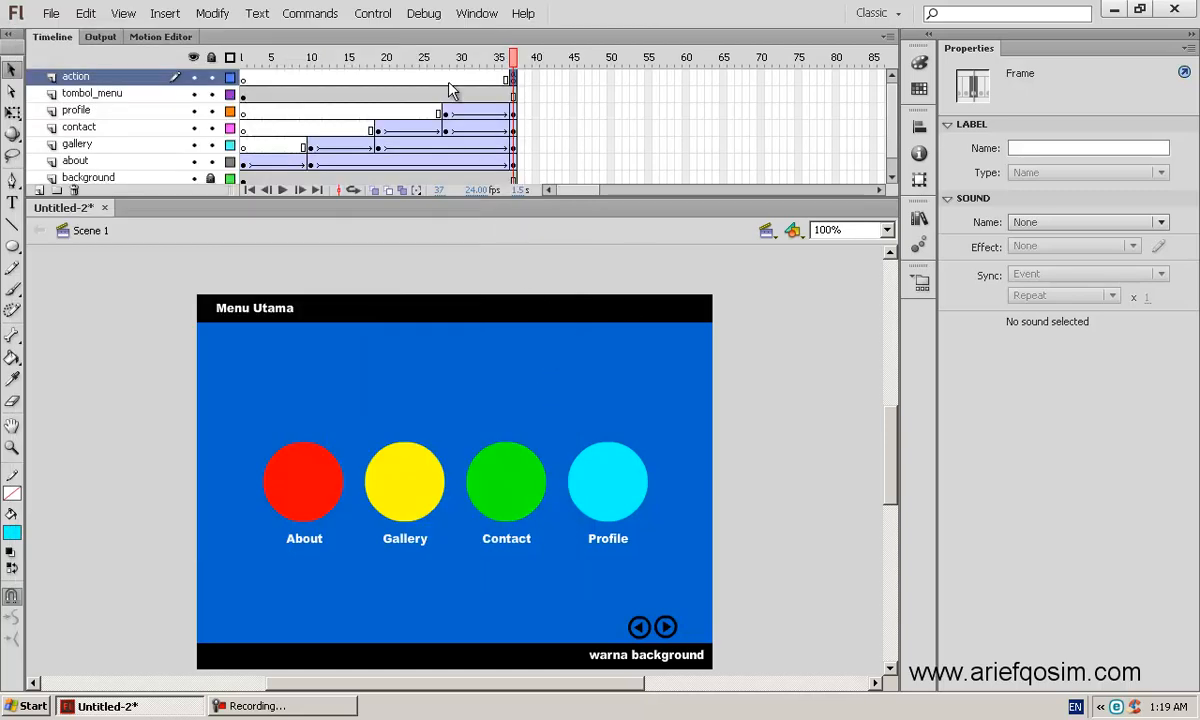
# Step: Test the movie in Flash Professional in a maximized preview scaled with Show All
pyautogui.click(423, 13)
pyautogui.moveTo(372, 13)
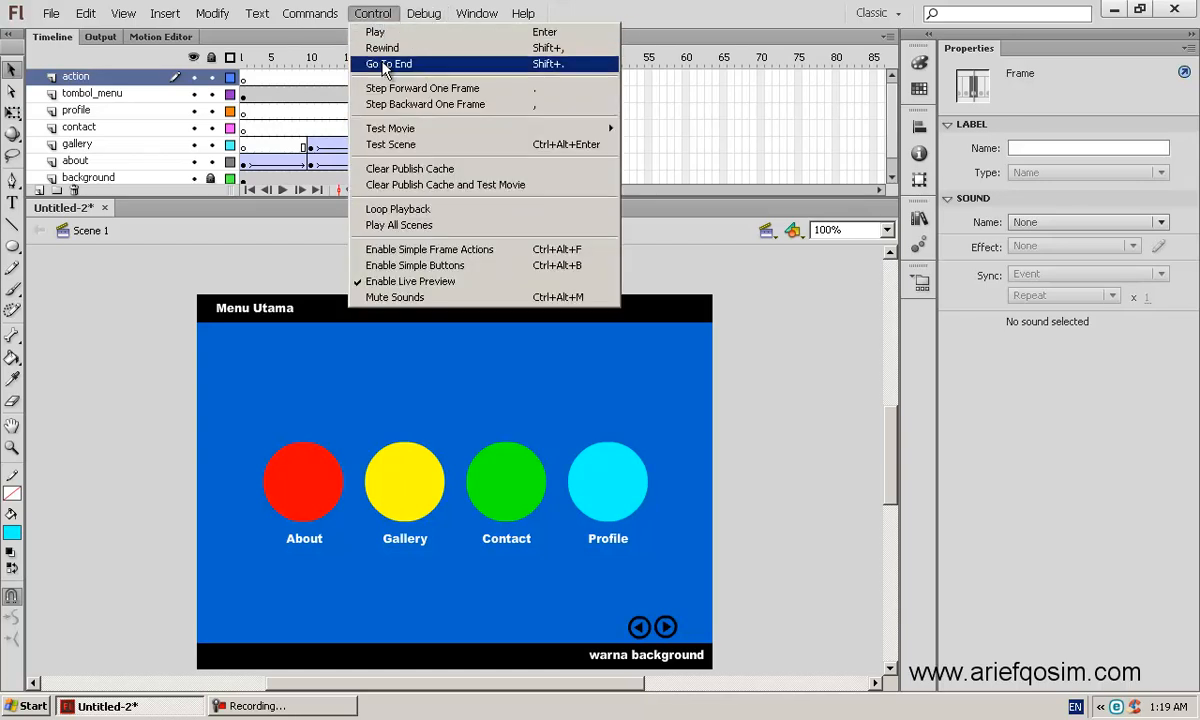
pyautogui.moveTo(396, 128)
pyautogui.click(636, 128)
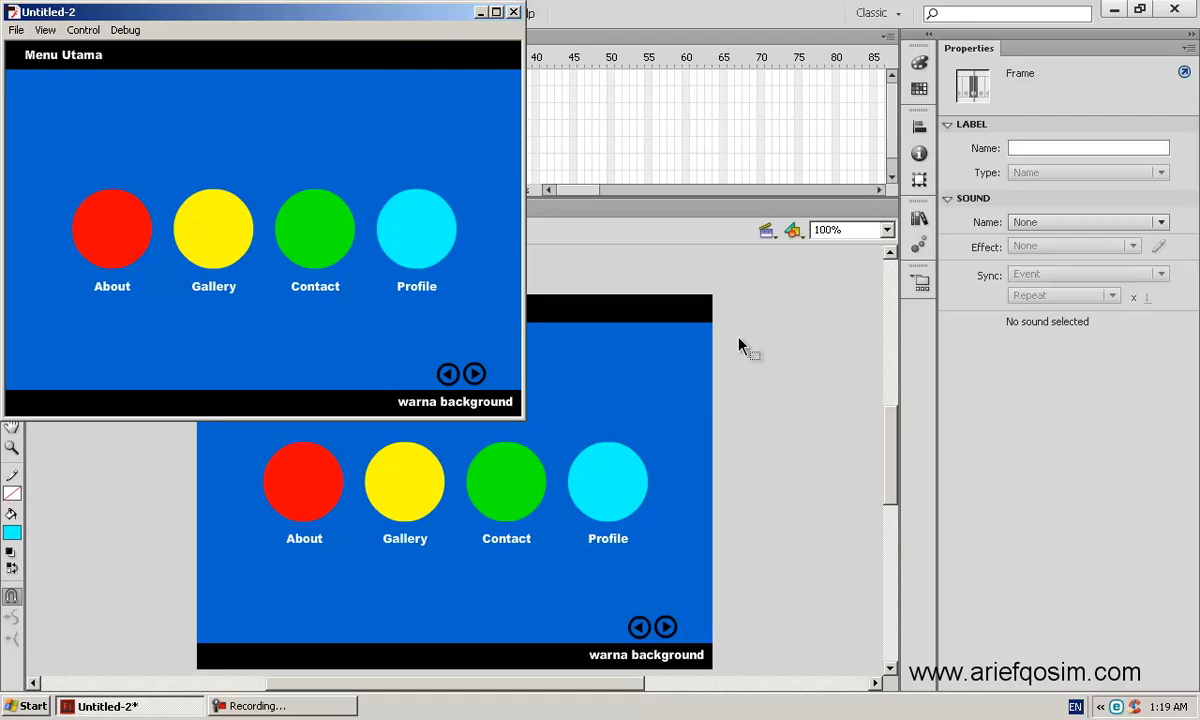
pyautogui.click(496, 12)
pyautogui.rightClick(985, 382)
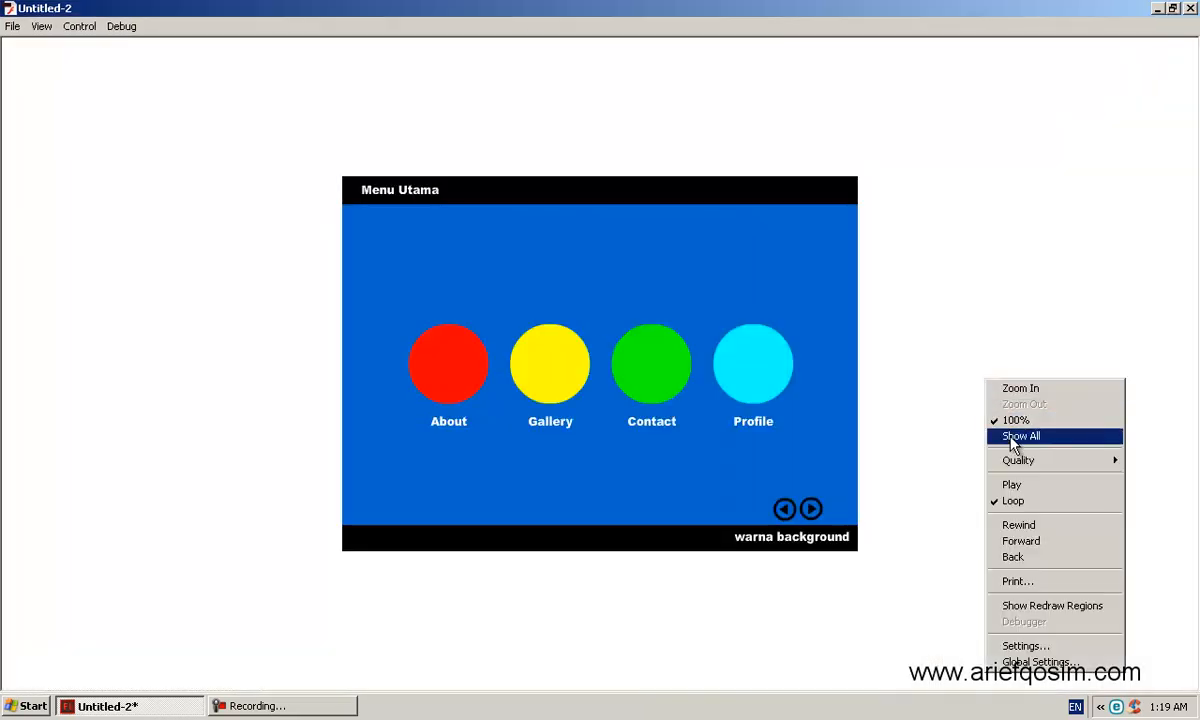
pyautogui.click(1015, 437)
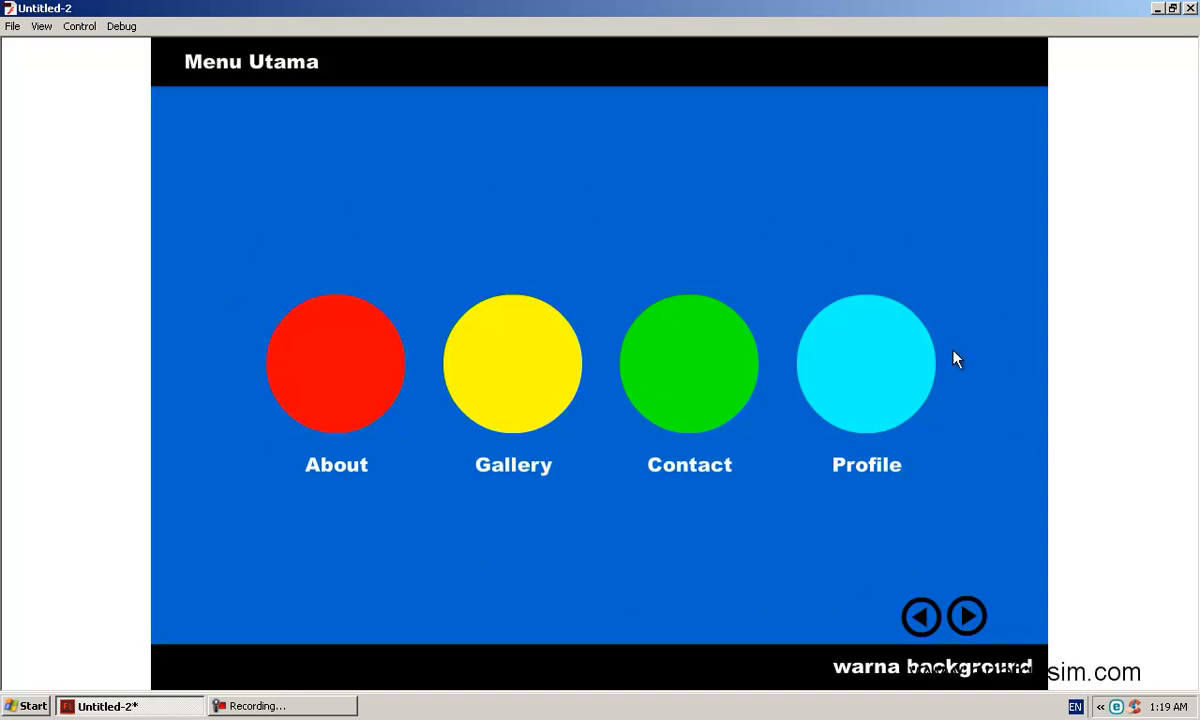
# Step: Try the next and previous arrow buttons in the preview to cycle the background colour forward and back
pyautogui.click(975, 620)
pyautogui.click(975, 620)
pyautogui.click(975, 620)
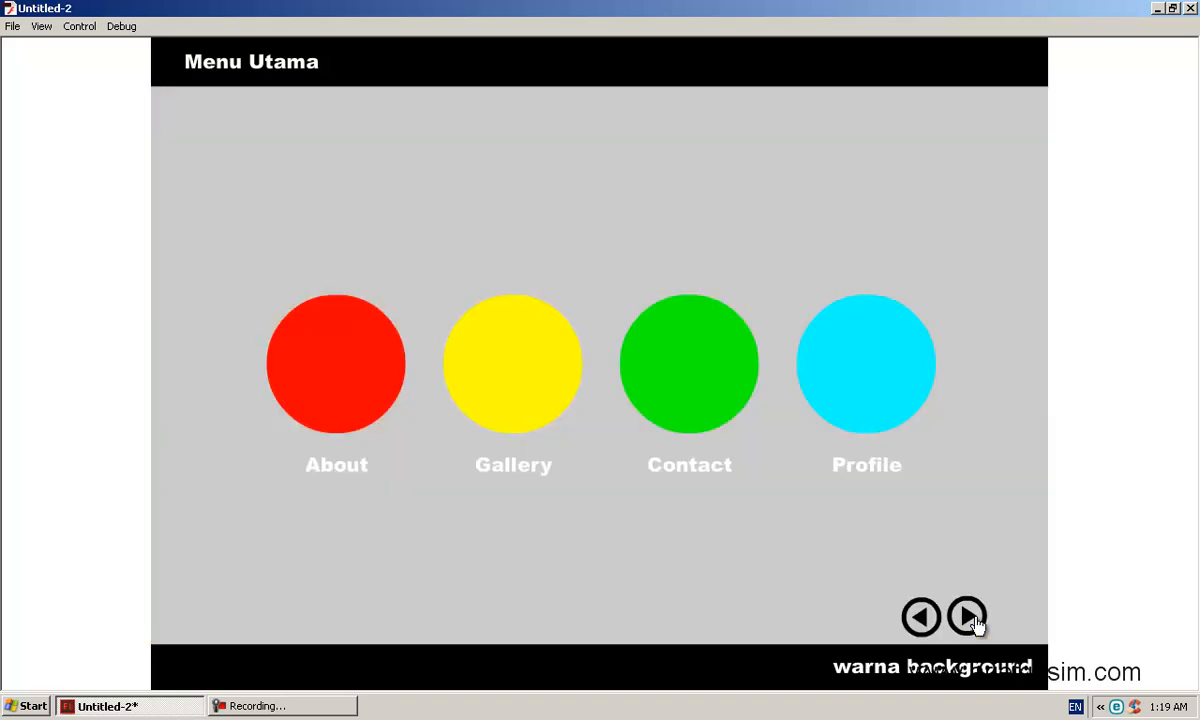
pyautogui.click(975, 620)
pyautogui.click(920, 620)
pyautogui.click(920, 620)
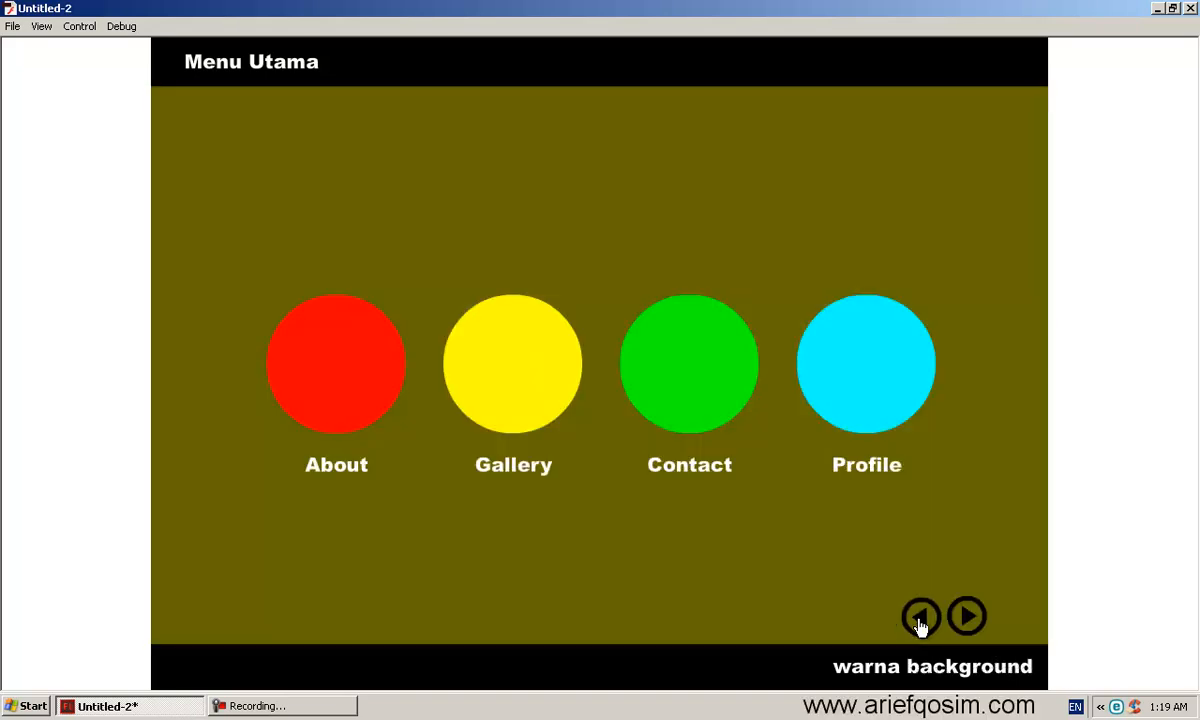
pyautogui.click(920, 620)
pyautogui.click(920, 618)
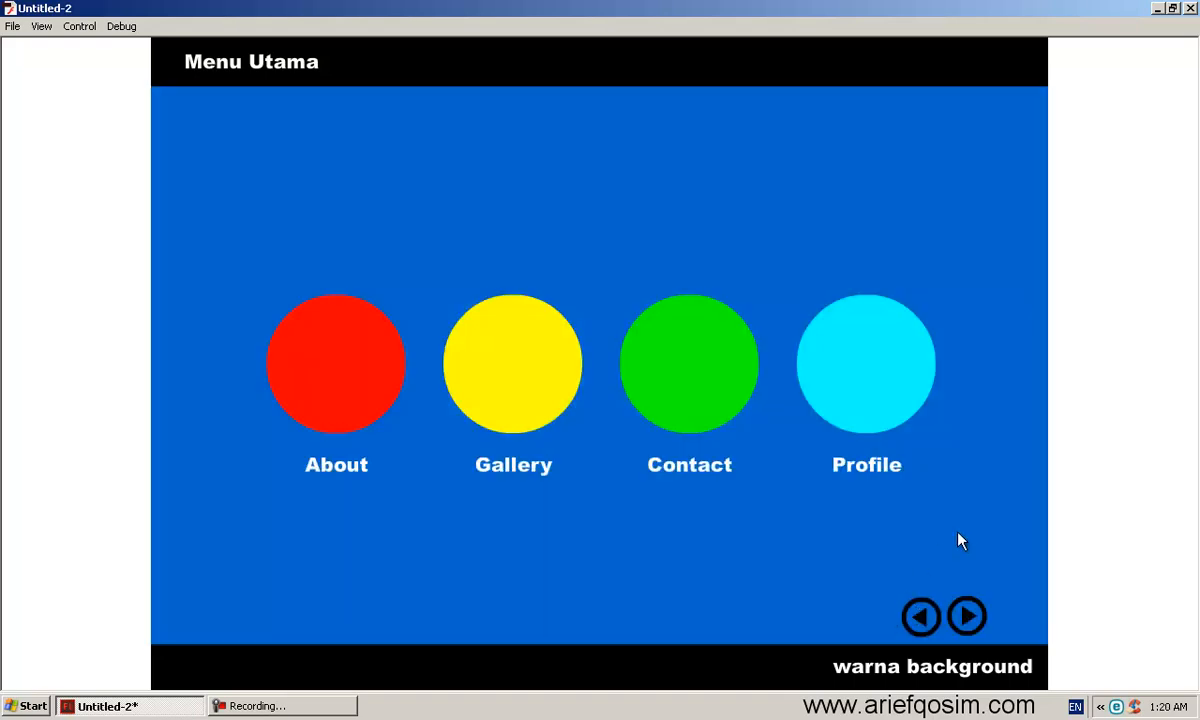